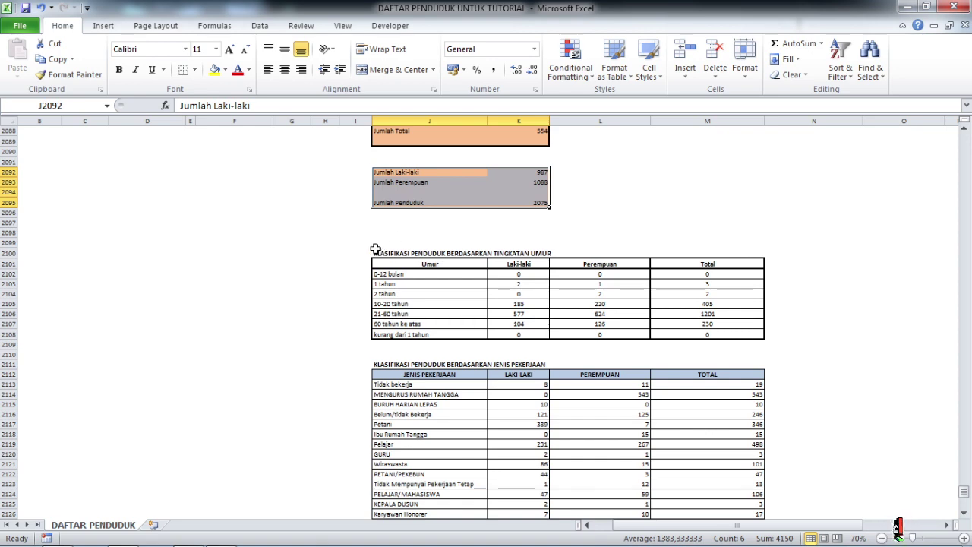
Step: Examine the population classification tables by age level, occupation type and workforce by education level below the resident list
scroll(743, 335, down, 4)
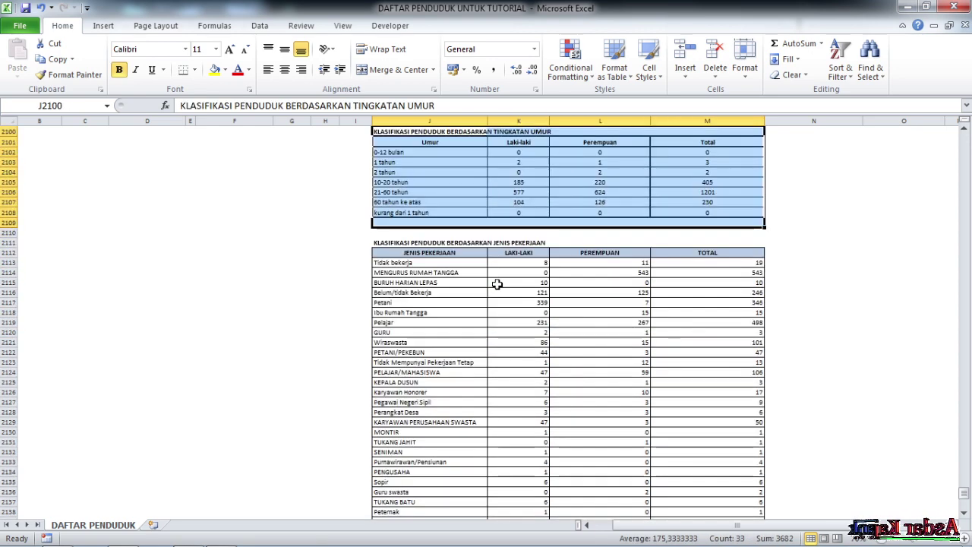
drag(373, 241, 755, 491)
scroll(755, 490, down, 8)
click(698, 395)
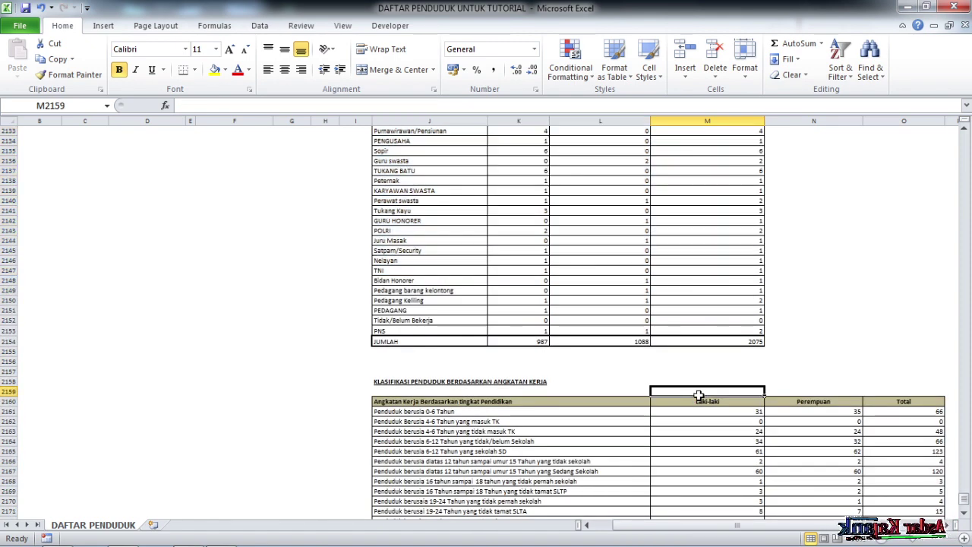
click(376, 382)
scroll(506, 471, down, 7)
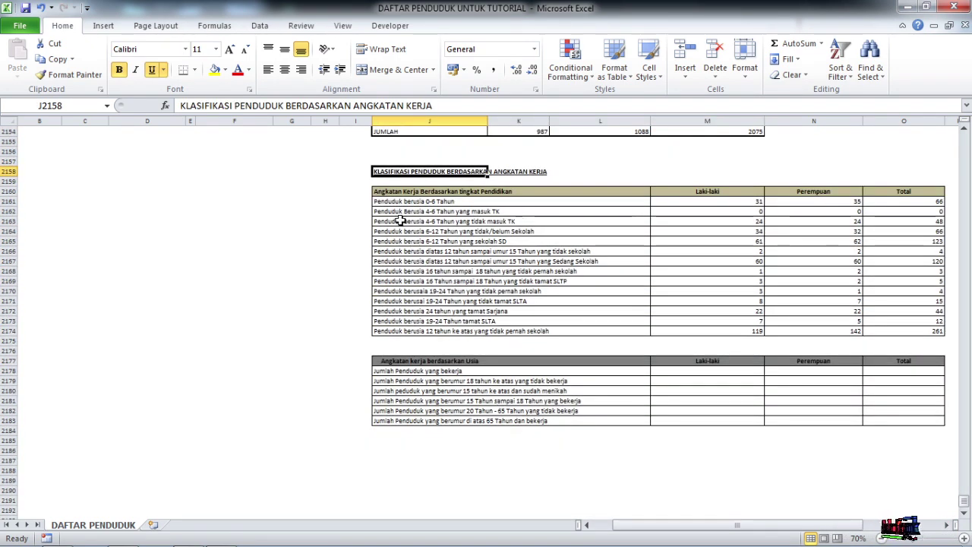
drag(376, 197, 929, 326)
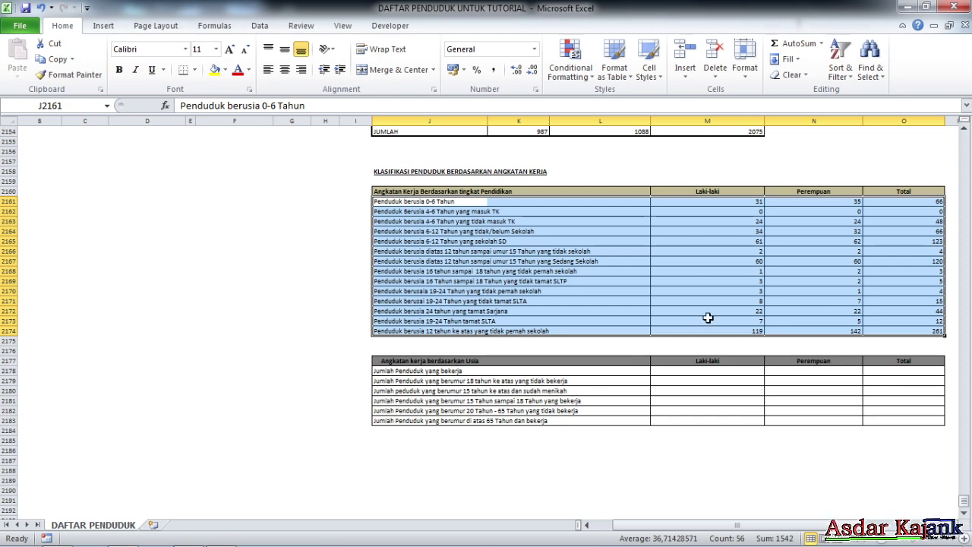
Step: Examine the empty "Angkatan kerja berdasarkan Usia" table in rows 2177 to 2183, including its Laki-laki, Perempuan and Total columns
click(531, 380)
click(389, 362)
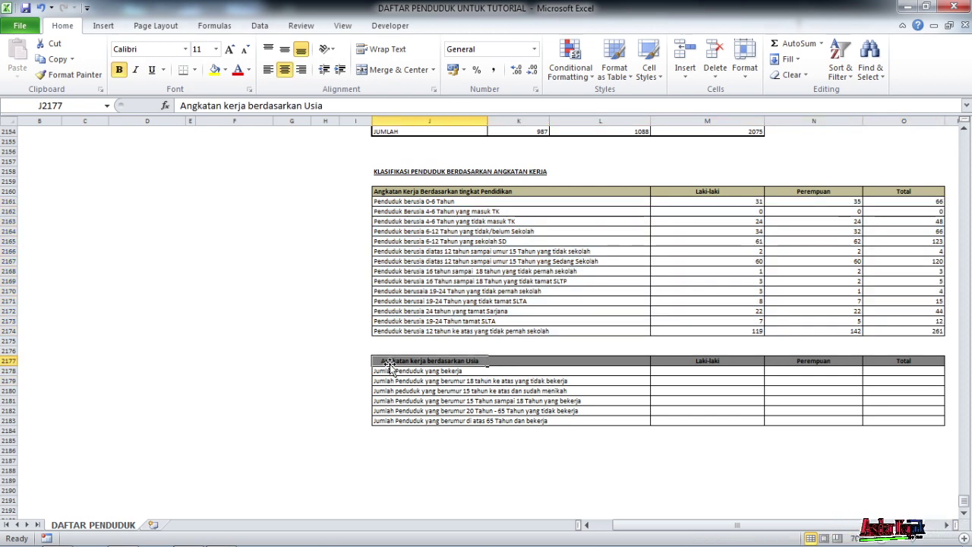
click(435, 374)
drag(387, 363, 900, 424)
click(511, 450)
ctrl+scroll(587, 458, up, 3)
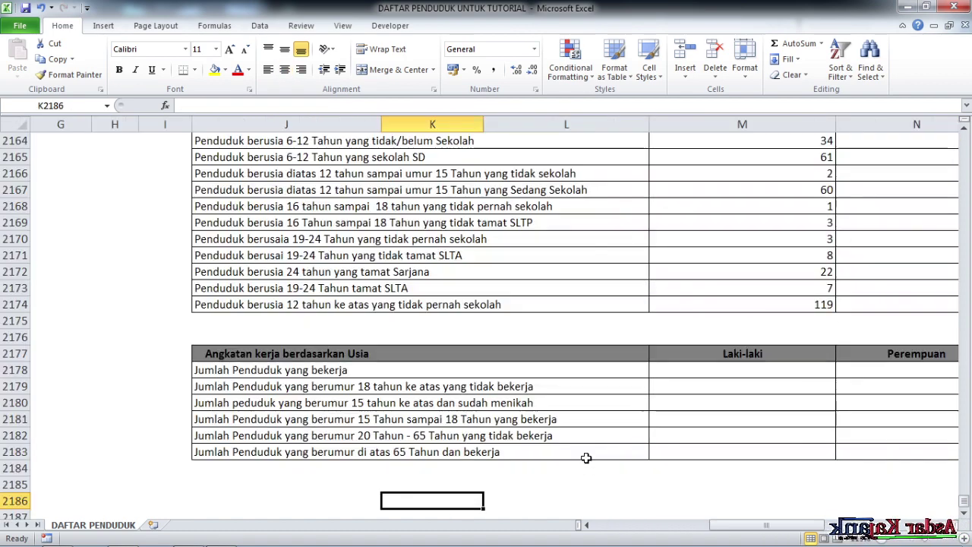
scroll(587, 458, down, 1)
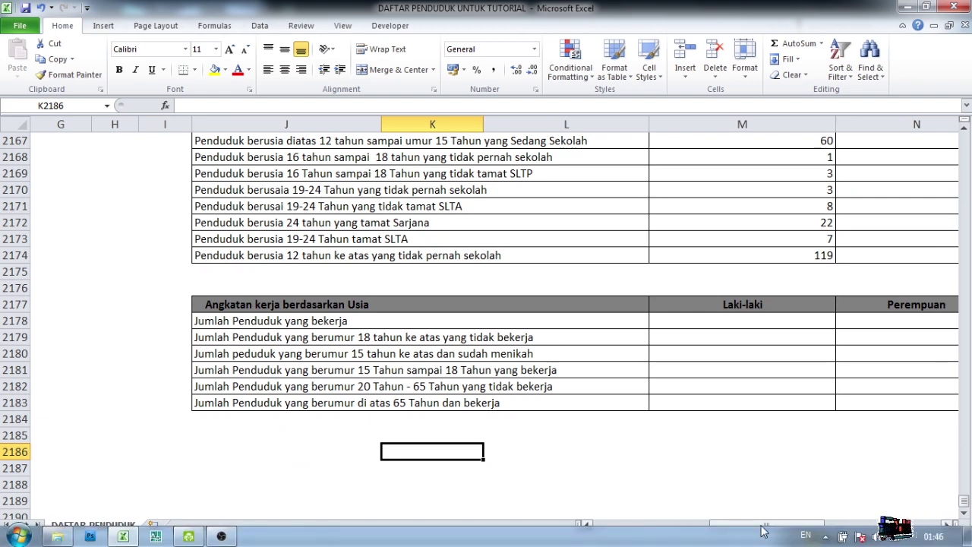
drag(763, 525, 787, 528)
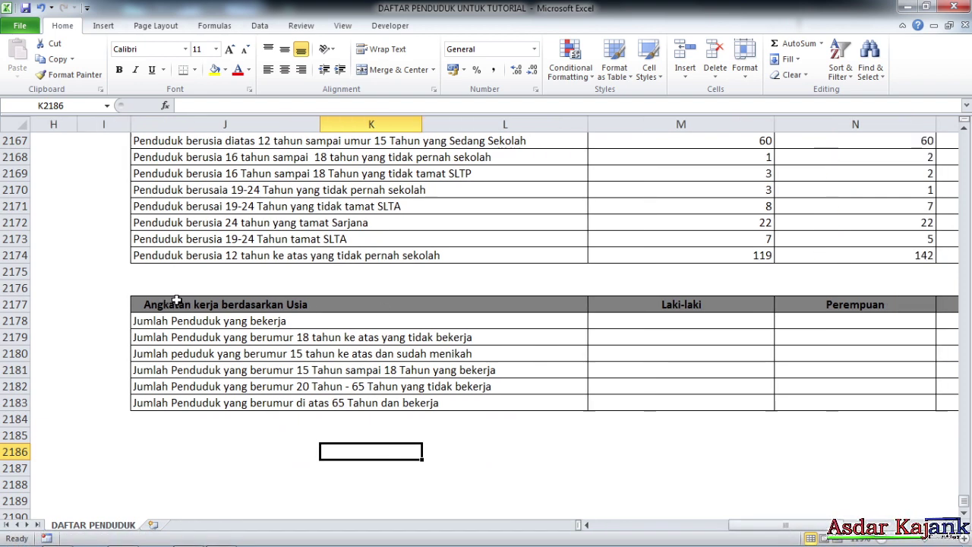
drag(740, 525, 797, 534)
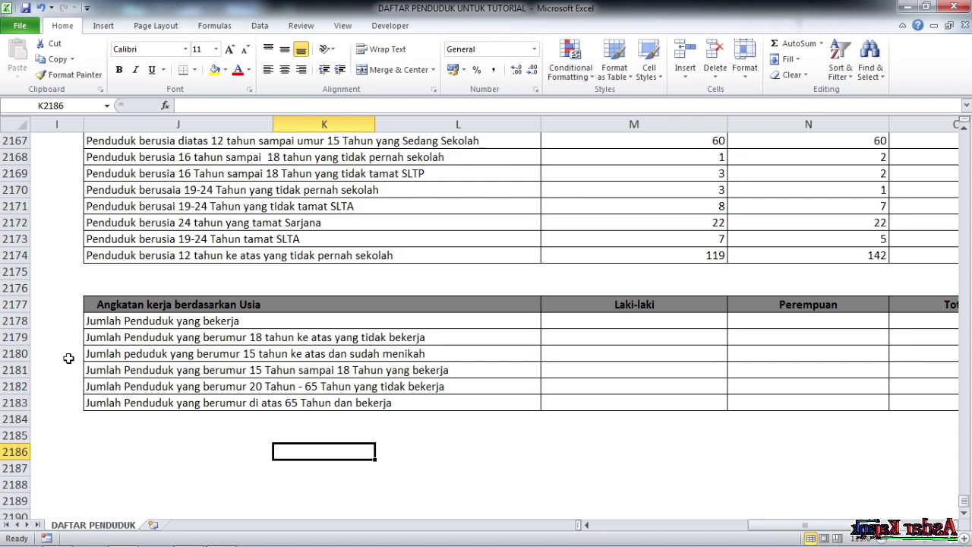
Step: Read through the age and employment criteria in J2178:J2183 and the blank result cells beside them
click(91, 323)
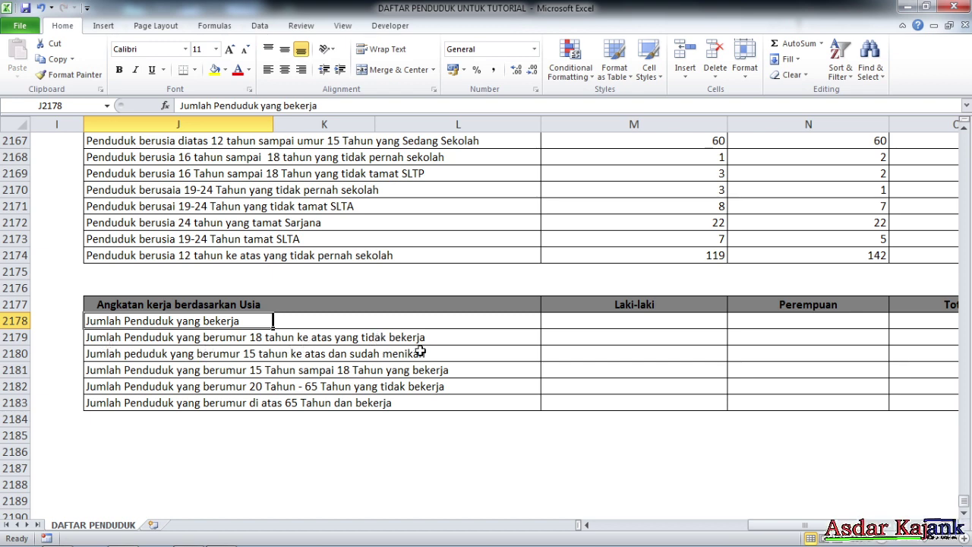
click(108, 357)
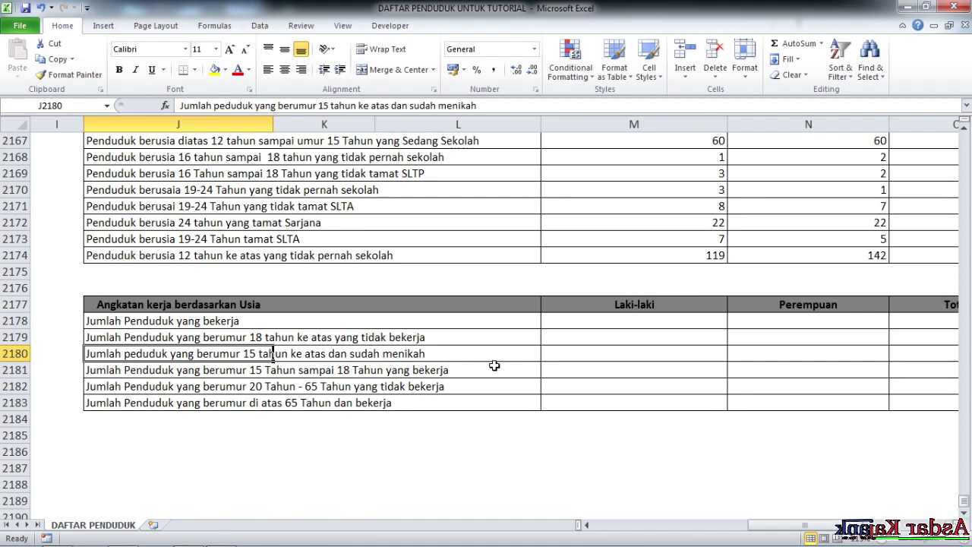
click(110, 371)
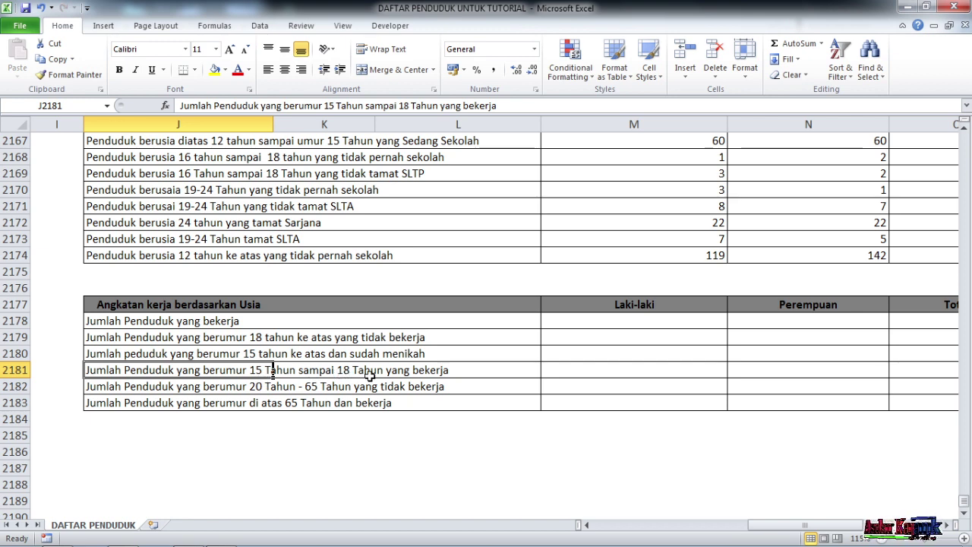
click(440, 378)
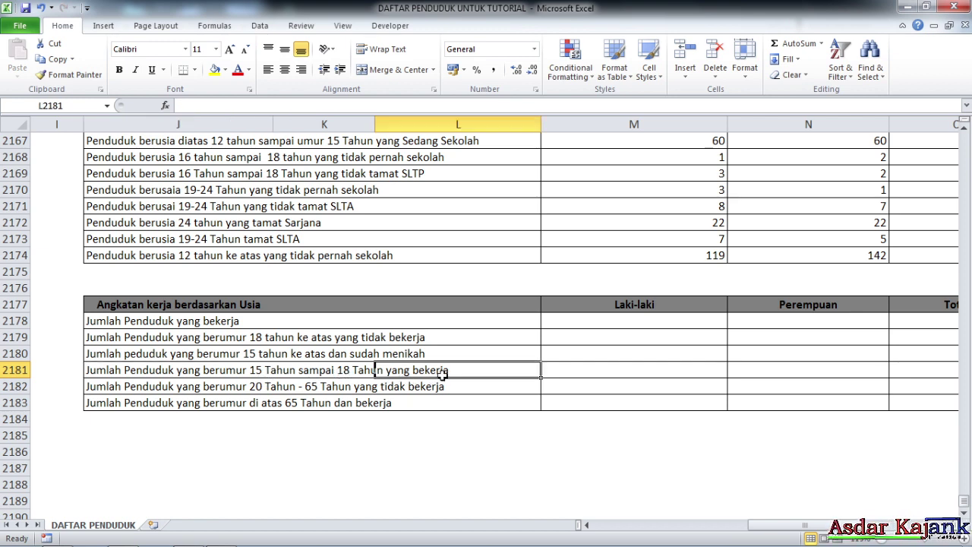
click(93, 386)
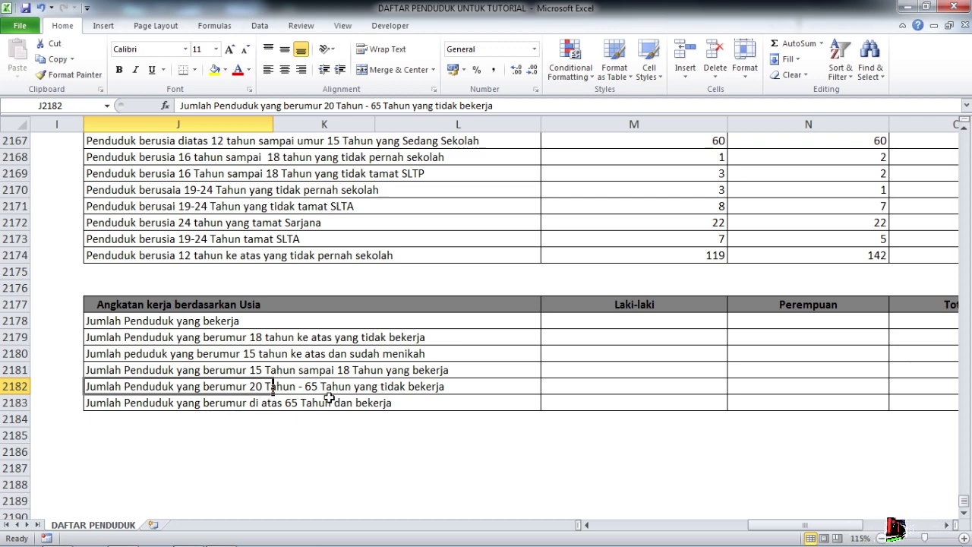
click(108, 406)
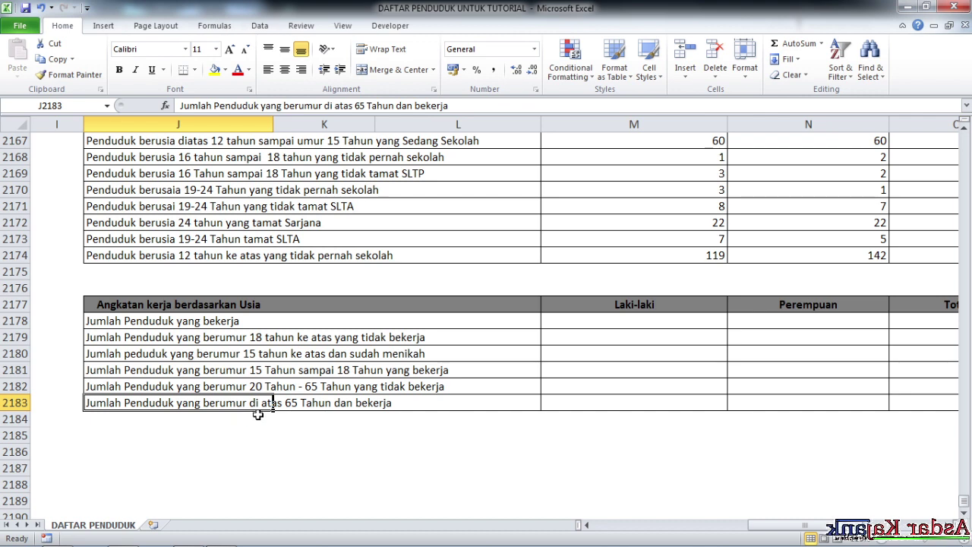
click(344, 436)
click(261, 372)
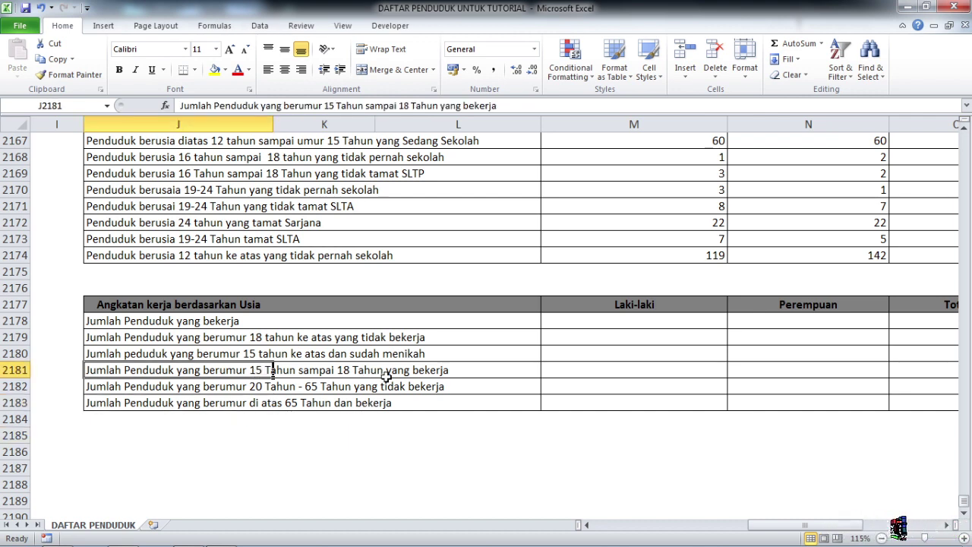
click(414, 381)
click(317, 341)
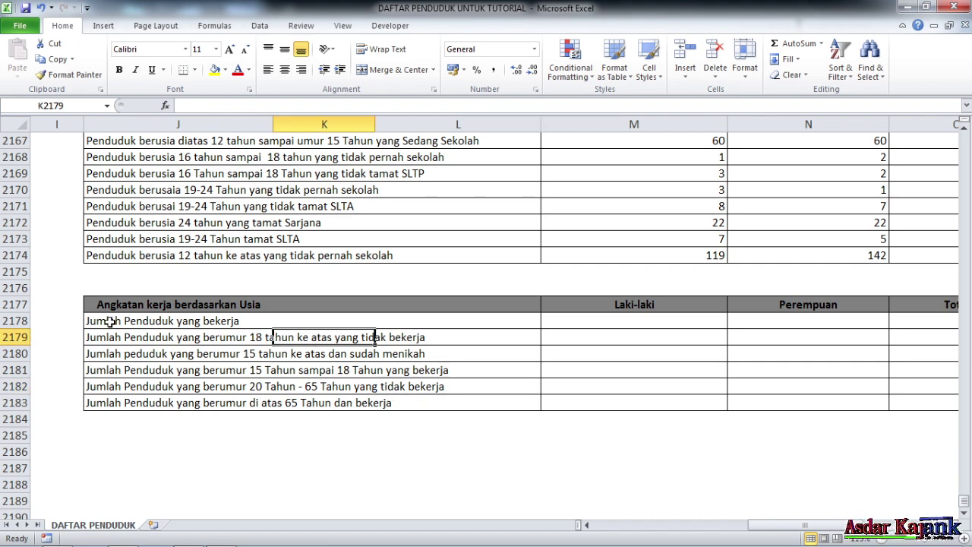
drag(96, 321, 492, 405)
click(645, 322)
click(628, 416)
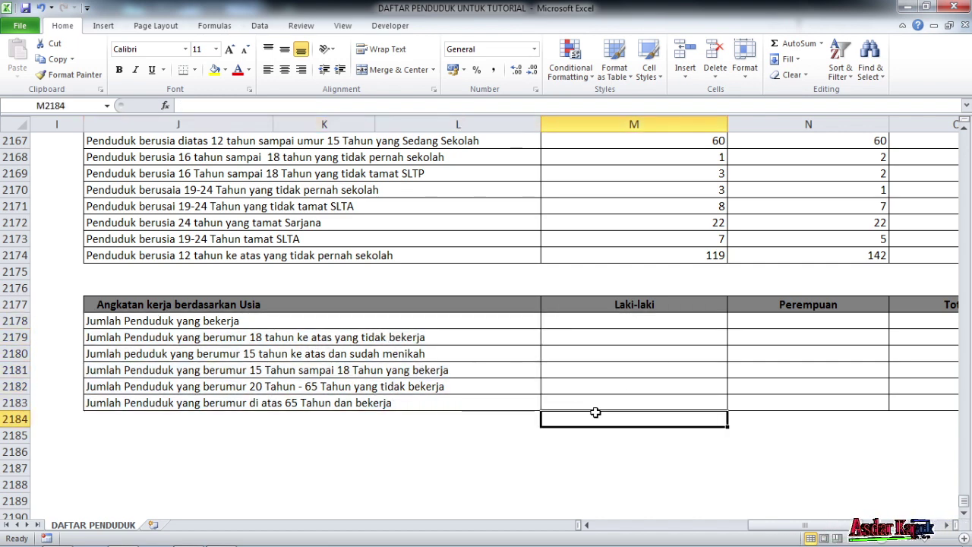
Step: Compare the first three criteria of the age-based workforce table: working residents, 18 and over not working, and 15 and over married
click(108, 320)
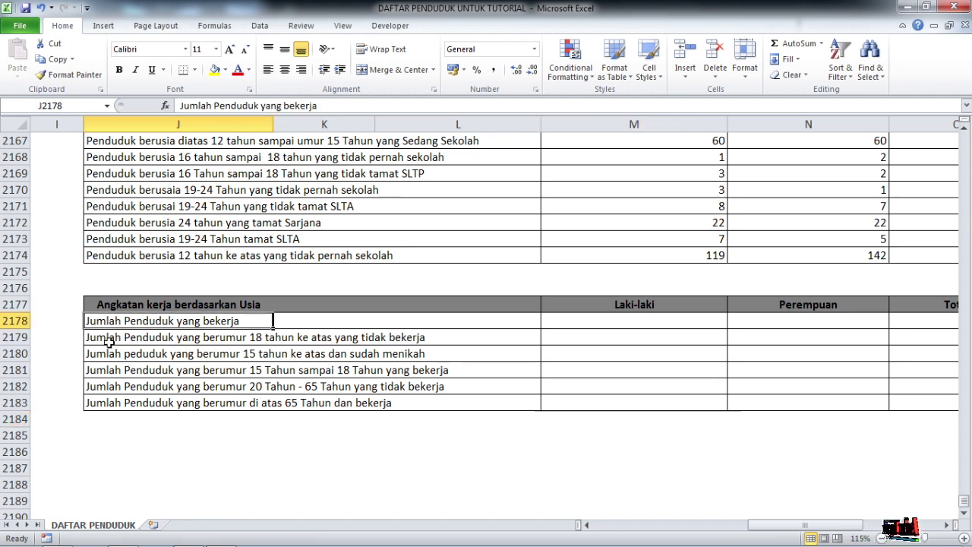
click(104, 340)
drag(104, 340, 433, 339)
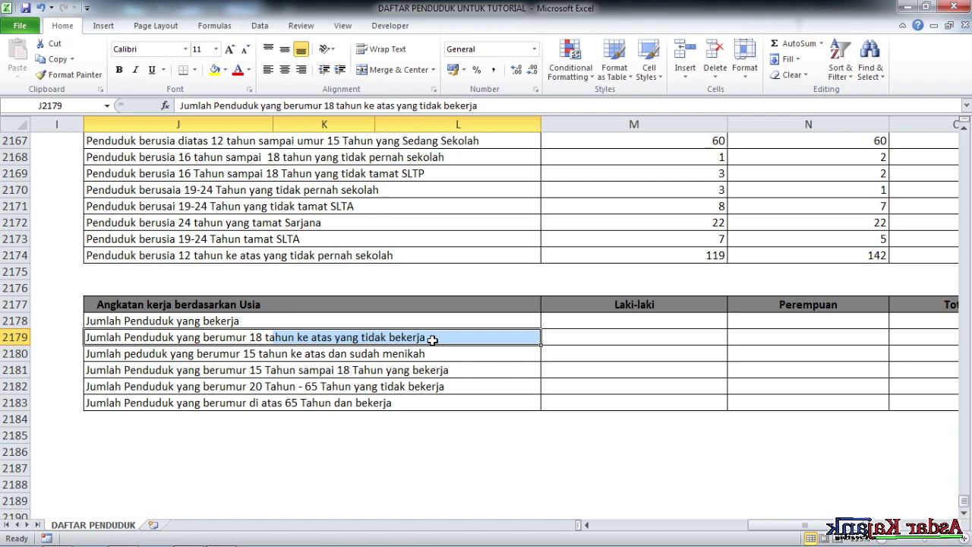
click(366, 339)
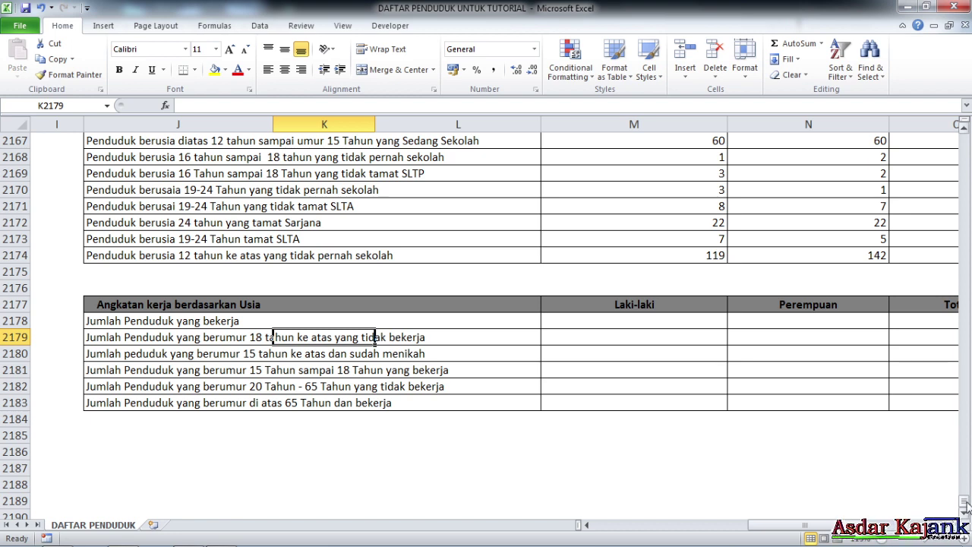
click(109, 355)
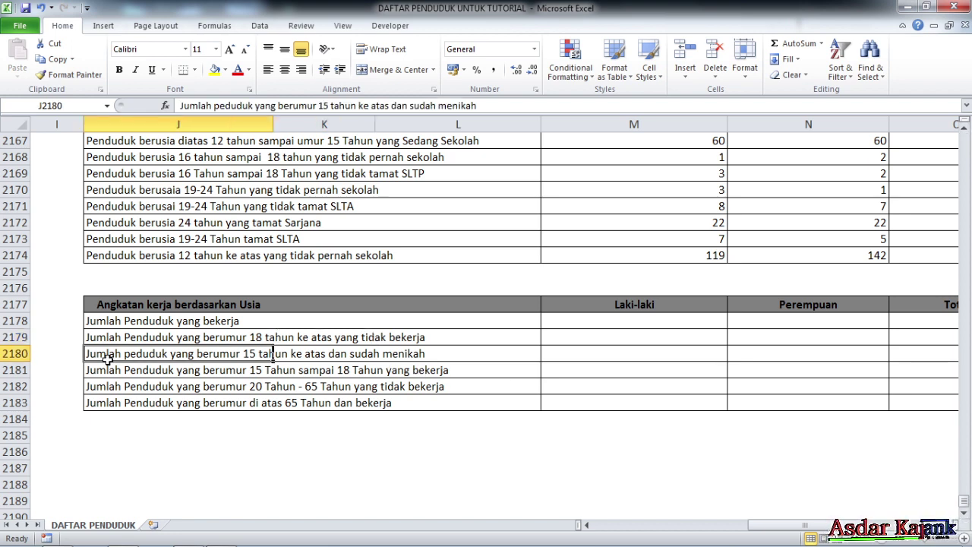
click(132, 400)
click(377, 357)
click(316, 360)
click(106, 353)
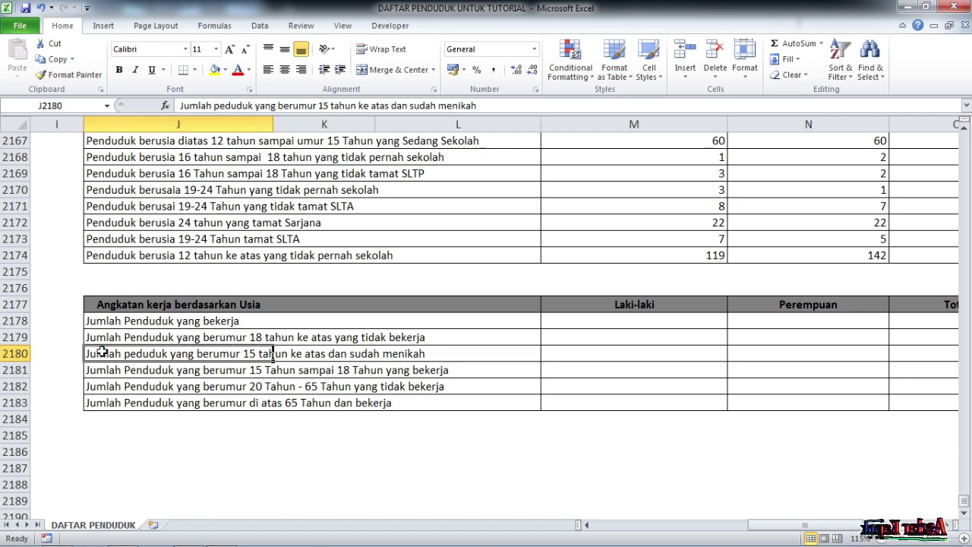
click(319, 356)
click(96, 352)
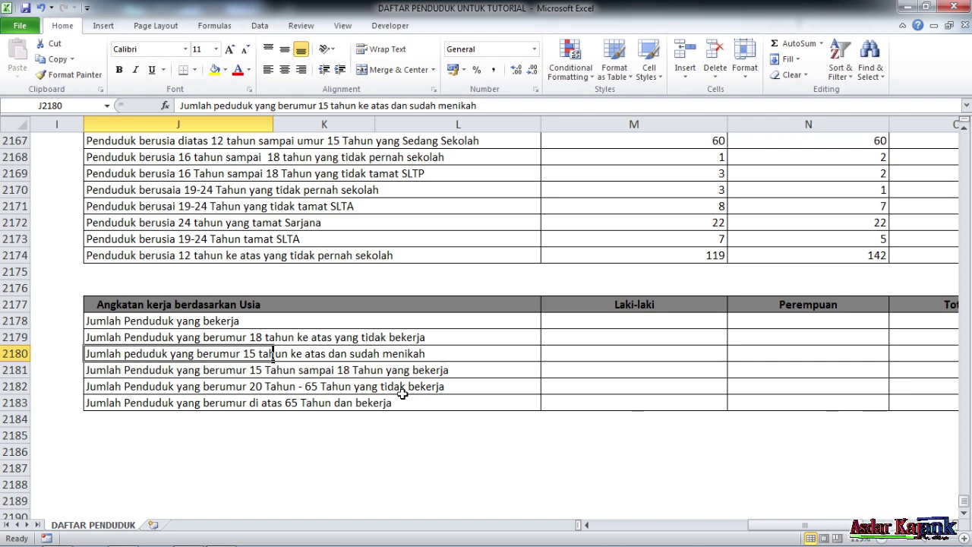
Step: Examine the occupation entries in the PEKERJAAN column at the start of the DAFTAR PENDUDUK list
drag(964, 503, 964, 140)
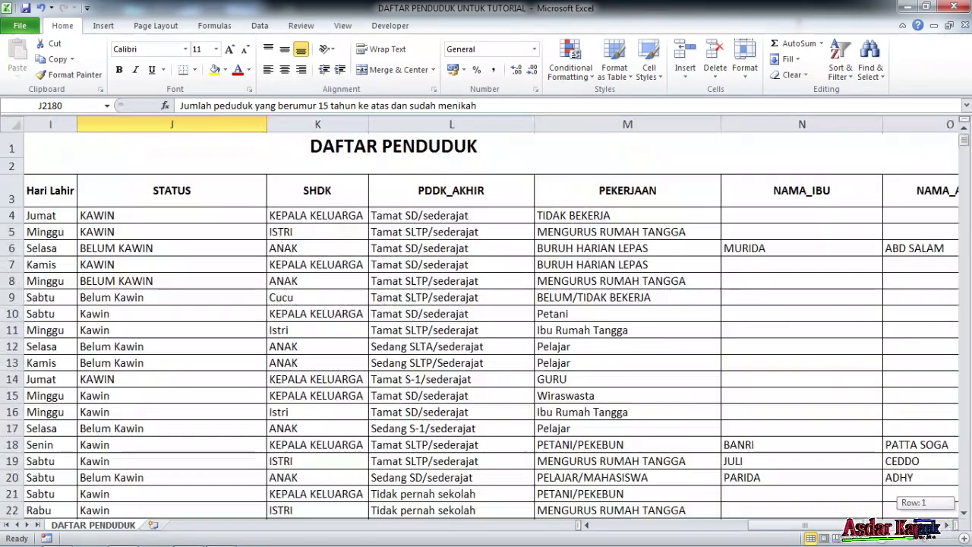
click(760, 283)
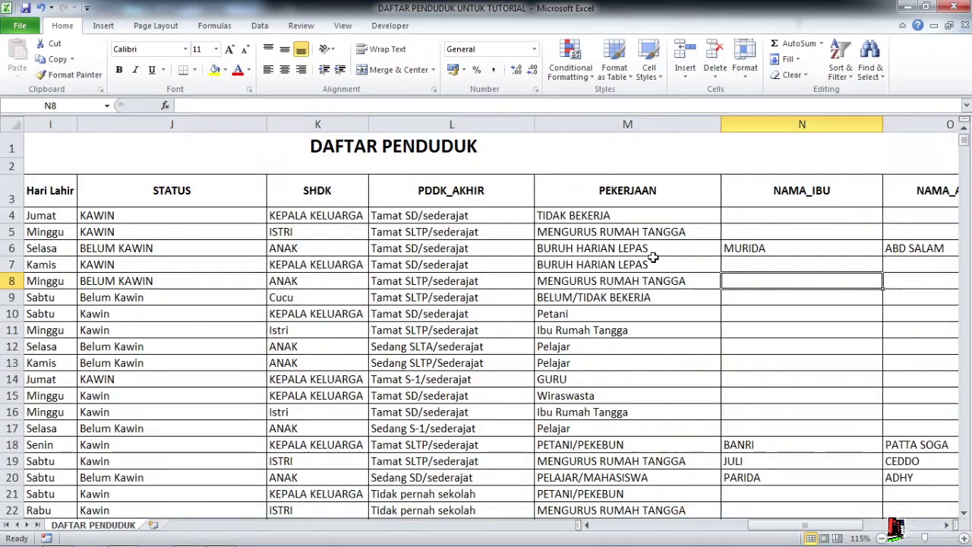
click(618, 231)
click(623, 215)
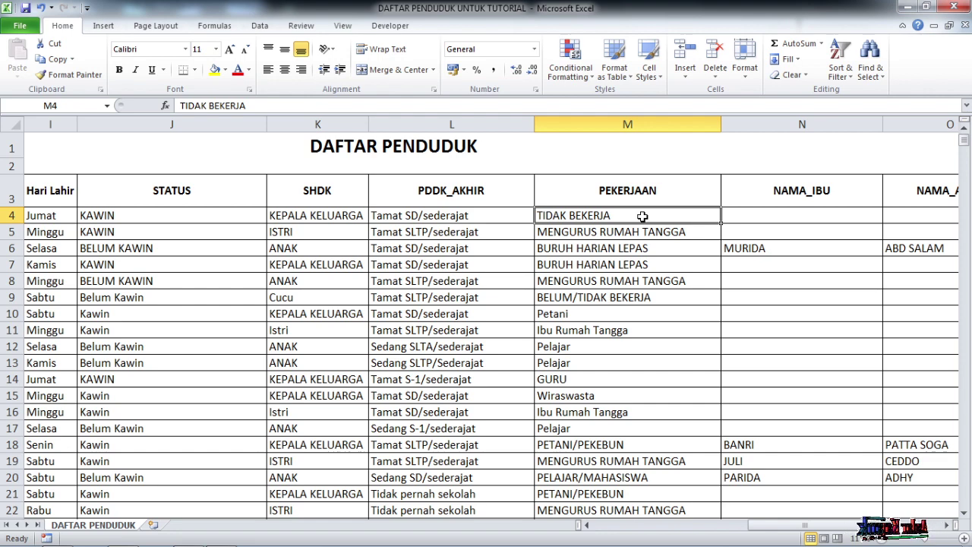
click(632, 278)
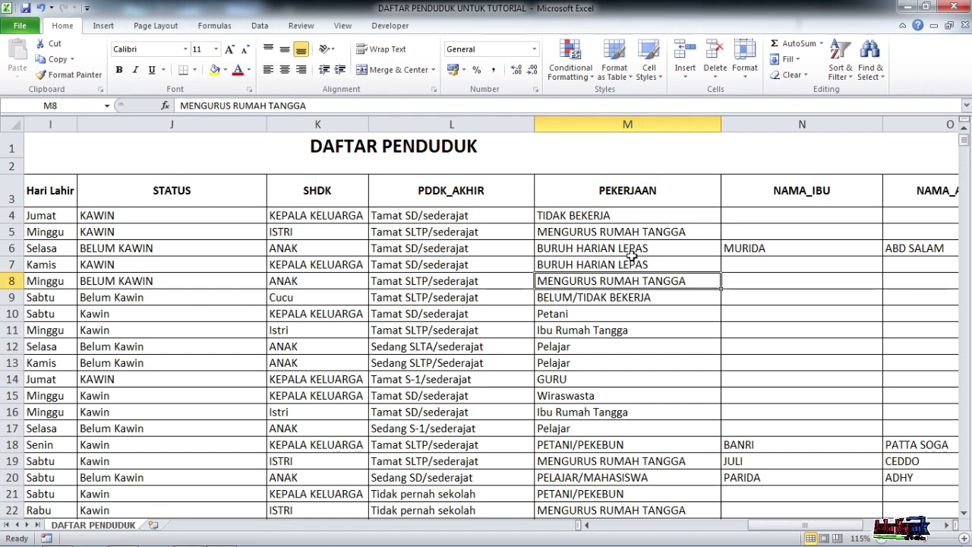
Step: Select the PEKERJAAN data from M4 through M2078 and enter pekerjaan as its range name
click(636, 219)
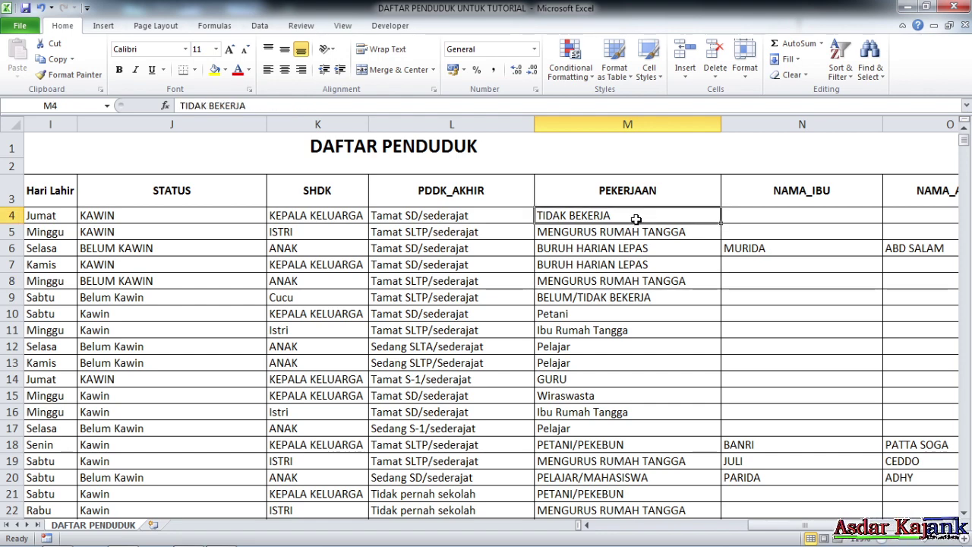
key(ctrl+shift+Down)
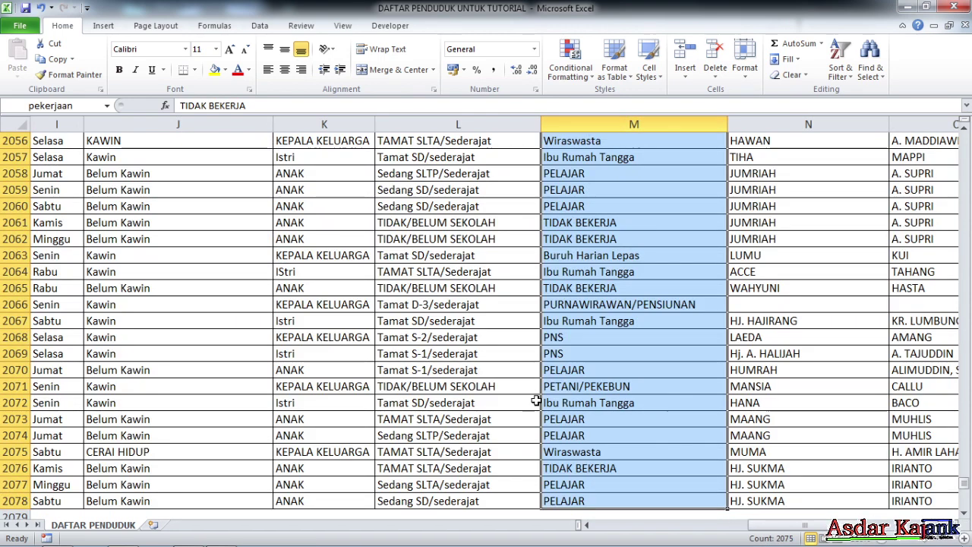
scroll(603, 495, down, 1)
scroll(586, 420, up, 3)
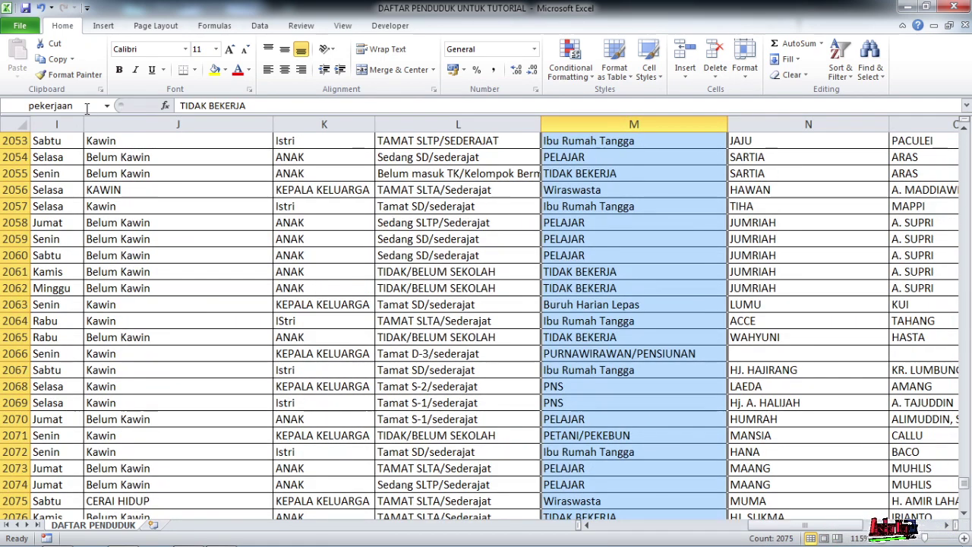
click(64, 107)
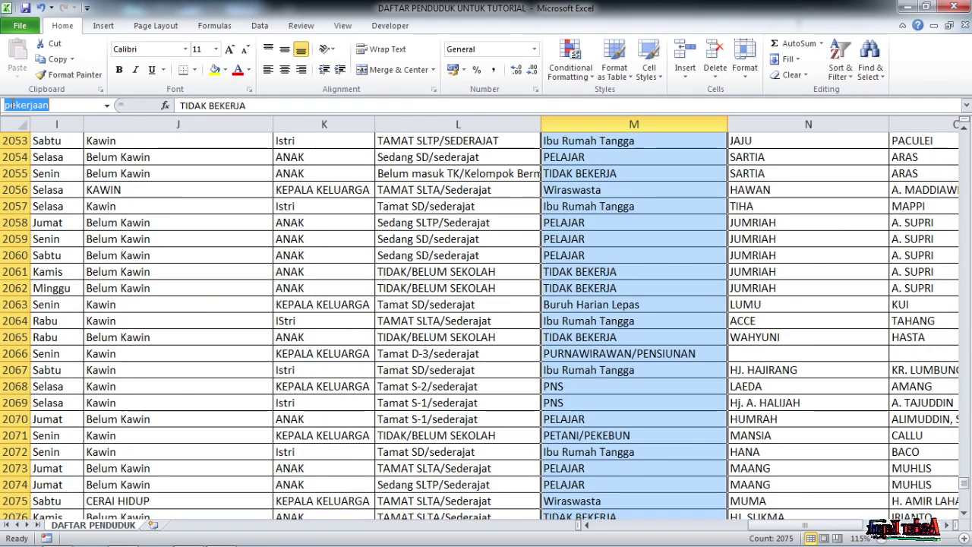
click(53, 104)
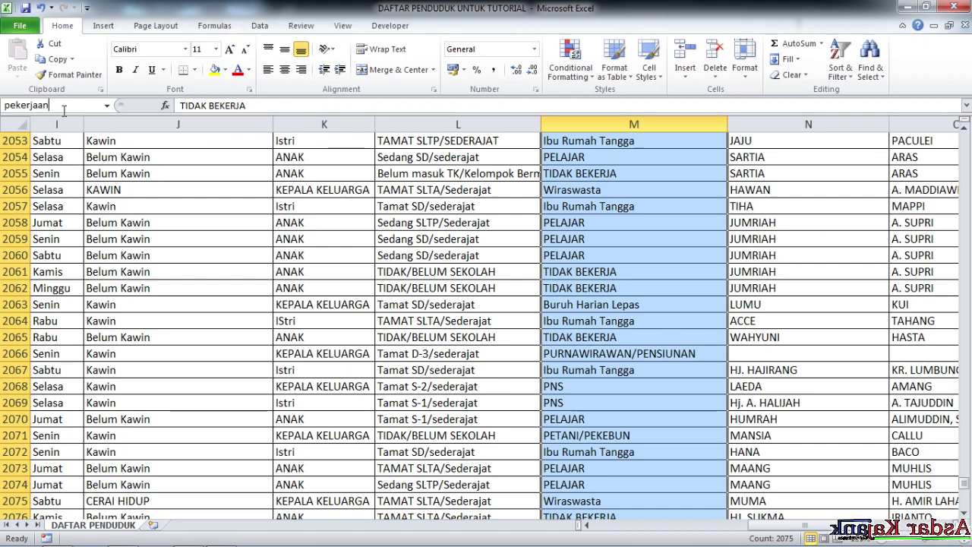
key(Return)
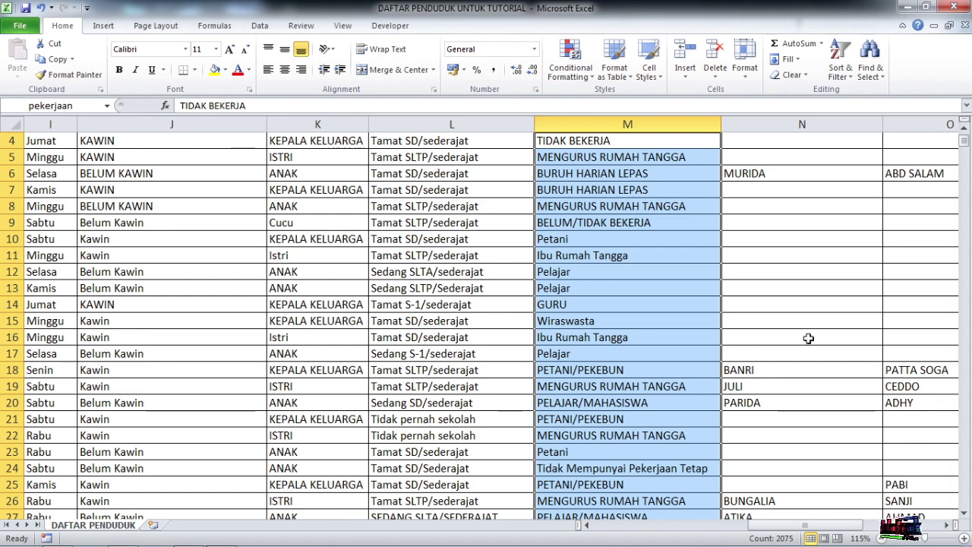
scroll(594, 183, up, 1)
scroll(549, 290, down, 1)
scroll(403, 202, up, 1)
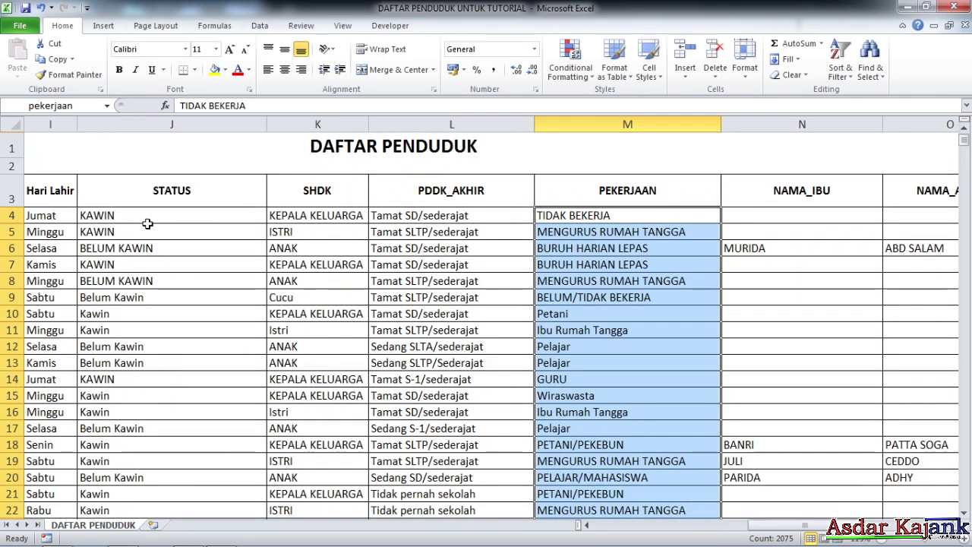
Step: Check the workbook's list of defined range names for the pekerjaan and pendidikan entries
click(106, 106)
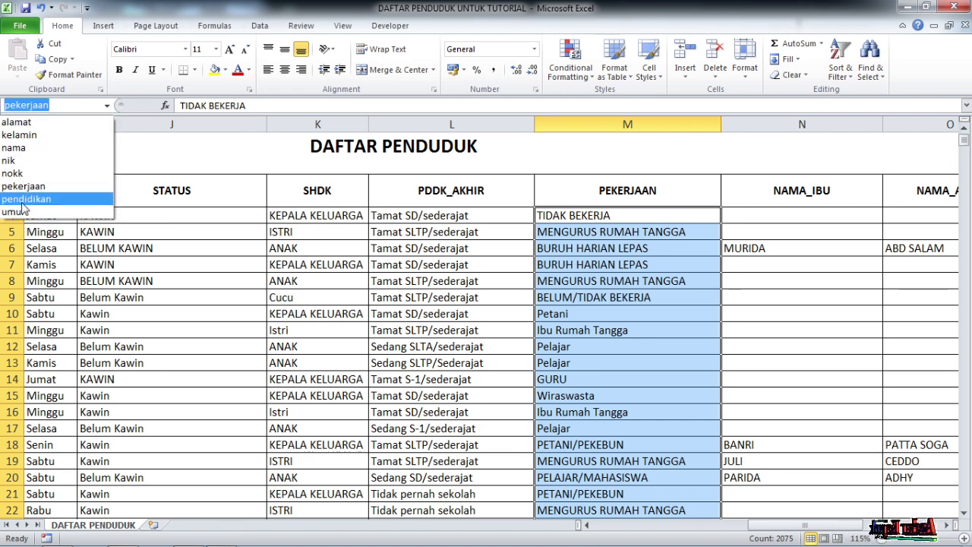
click(479, 318)
click(465, 295)
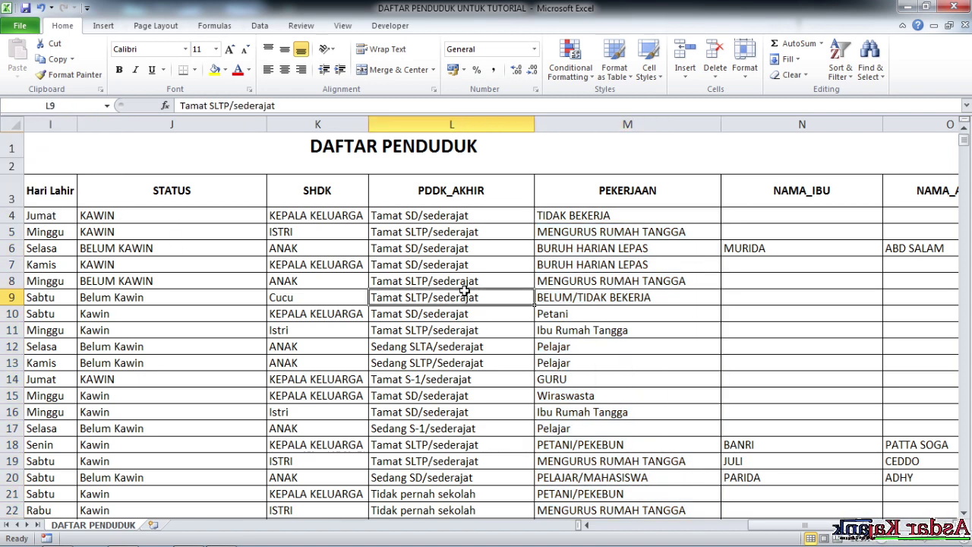
Step: Select the STATUS data from J4 through J2078 and enter perkawinan as its range name
click(182, 220)
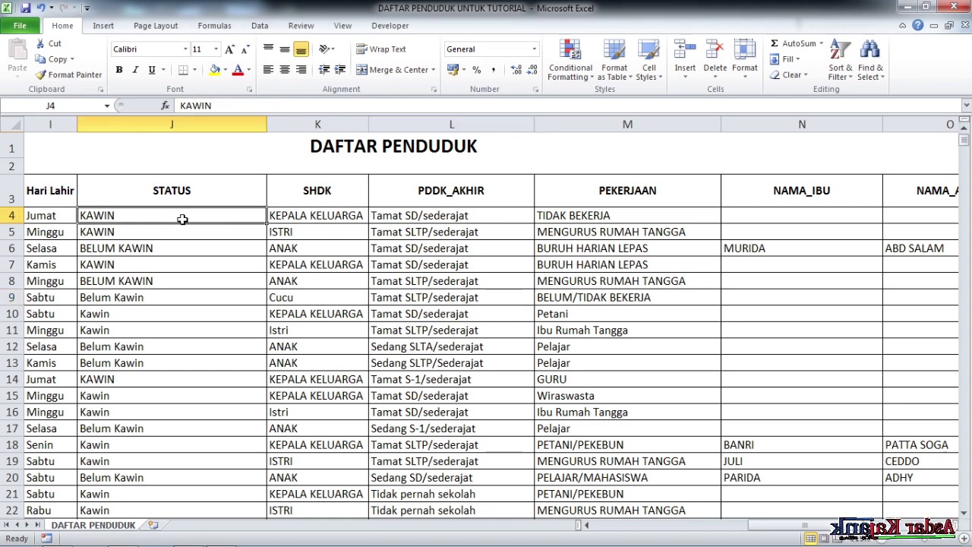
scroll(165, 258, down, 1)
scroll(166, 261, up, 1)
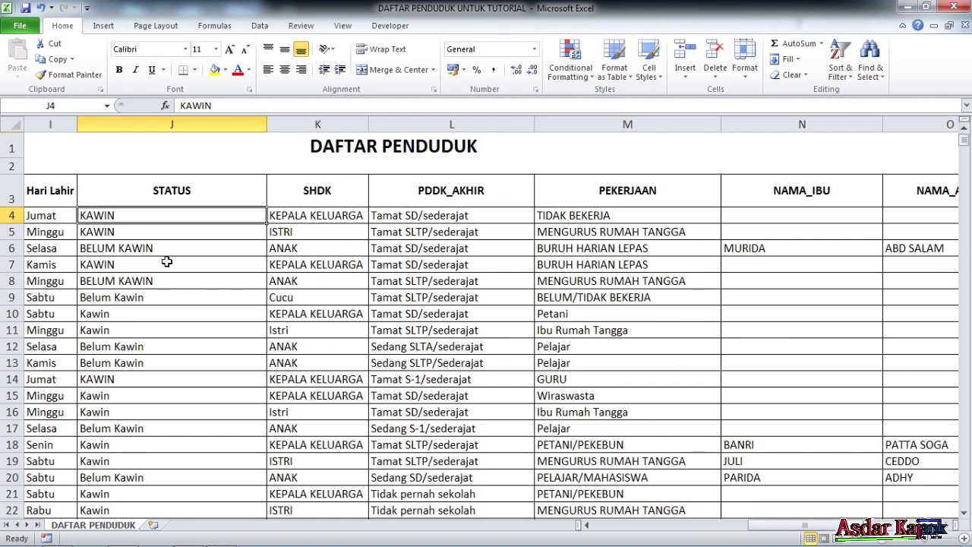
scroll(174, 253, down, 2)
scroll(174, 252, up, 2)
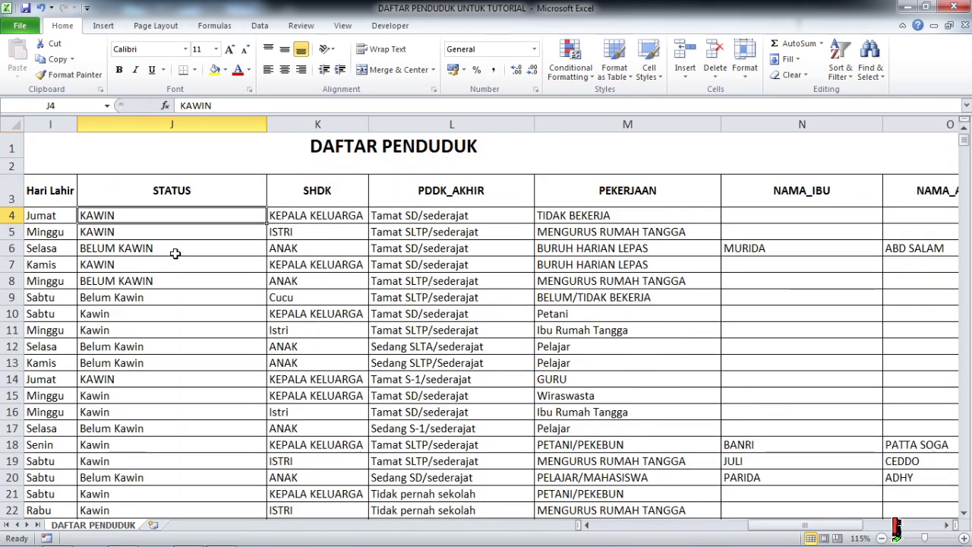
scroll(141, 254, down, 2)
scroll(141, 245, up, 2)
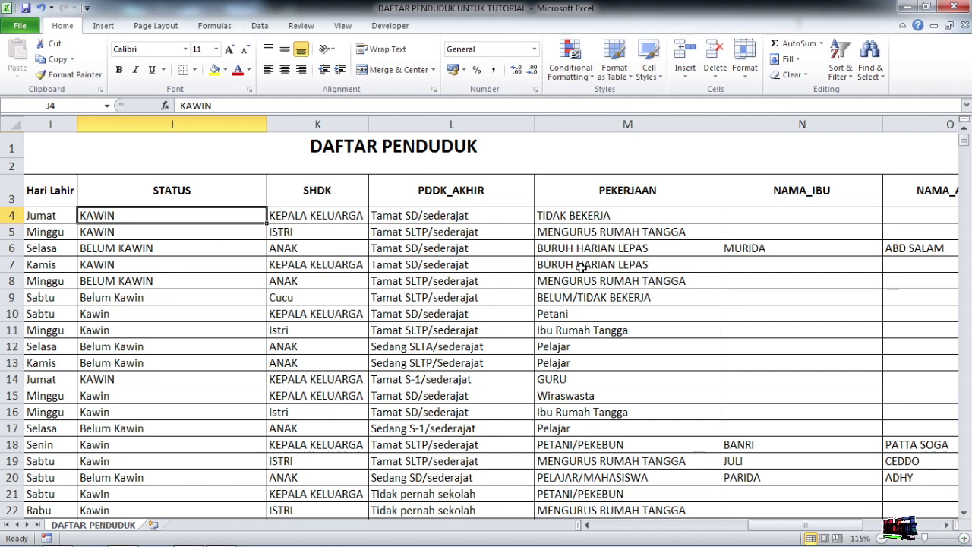
key(ctrl+shift+Down)
scroll(221, 340, down, 3)
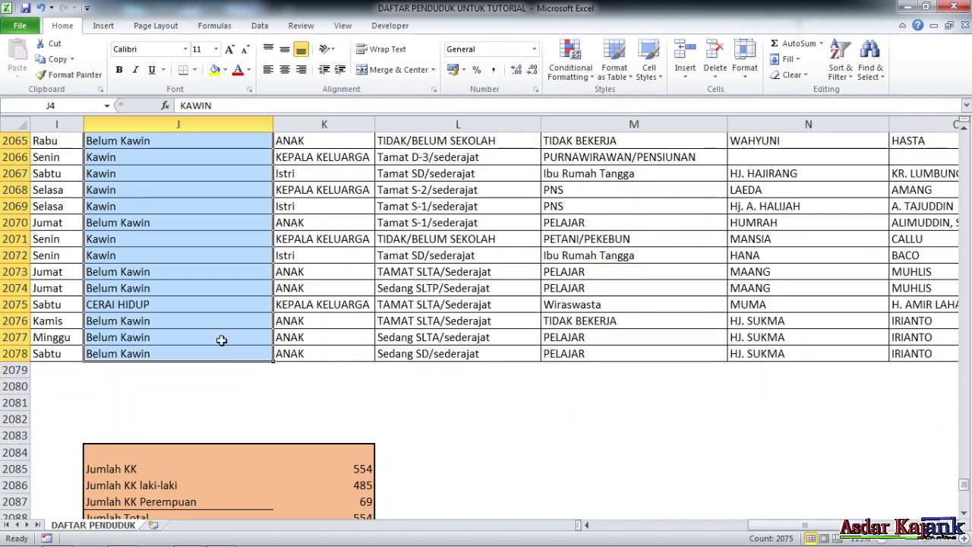
scroll(193, 337, up, 6)
click(61, 105)
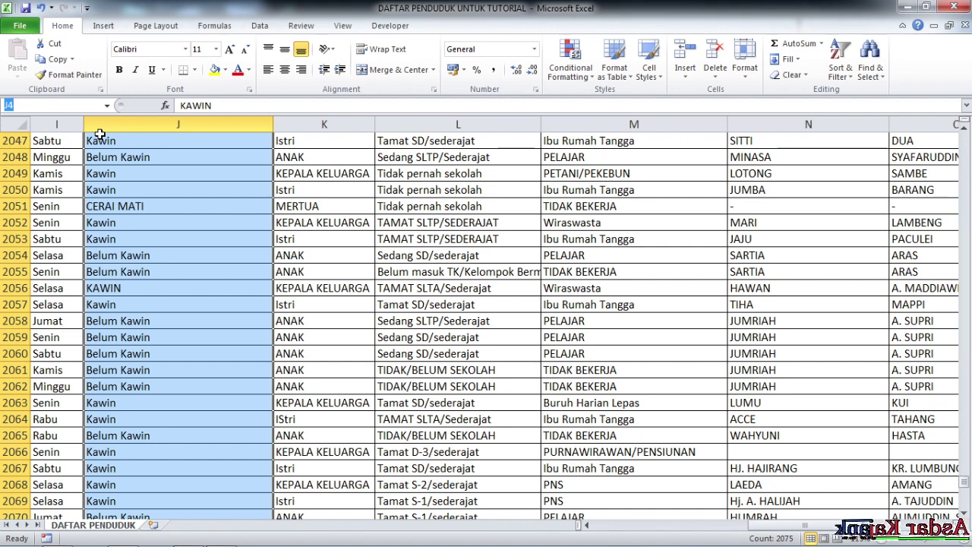
text(per)
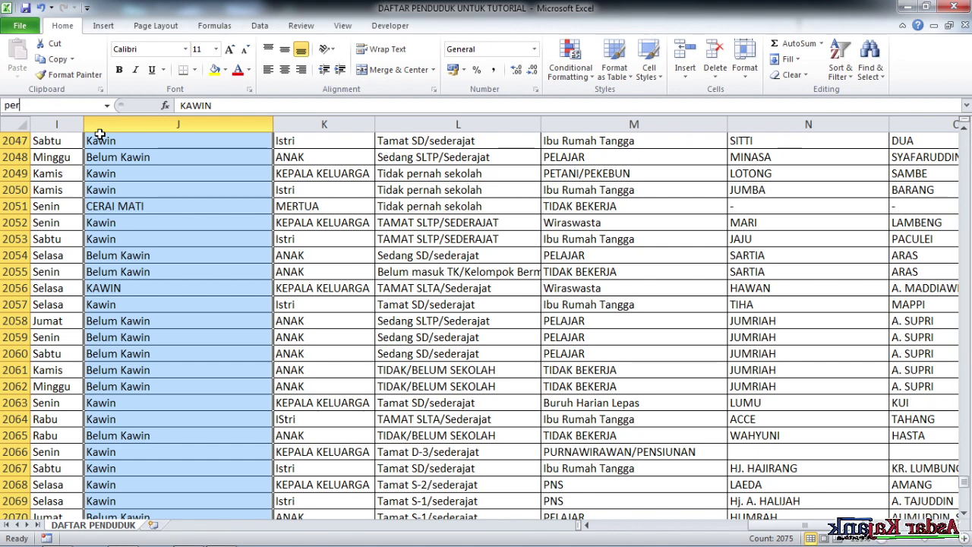
text(kawinan)
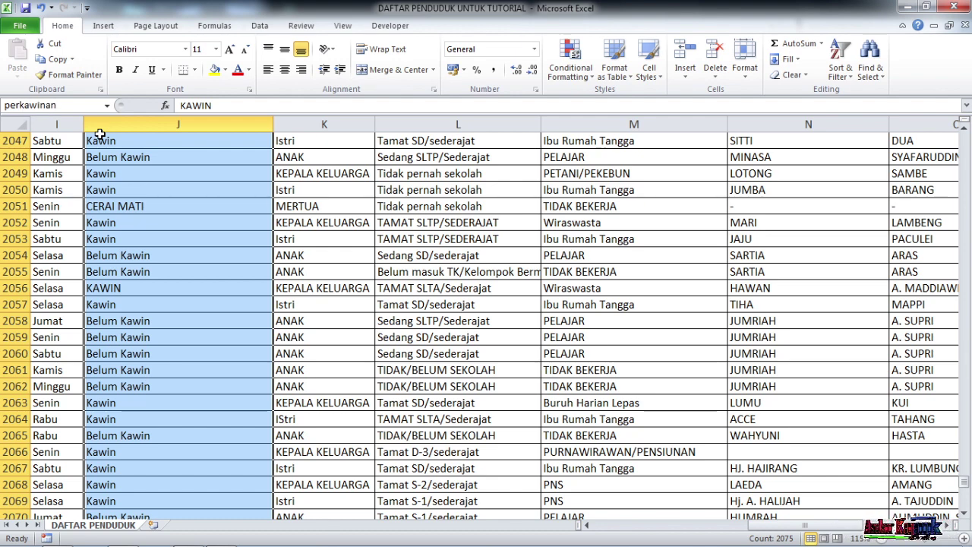
key(ctrl+BackSpace)
Step: Examine the different marital status entries in the STATUS column of the DAFTAR PENDUDUK list
scroll(174, 301, down, 13)
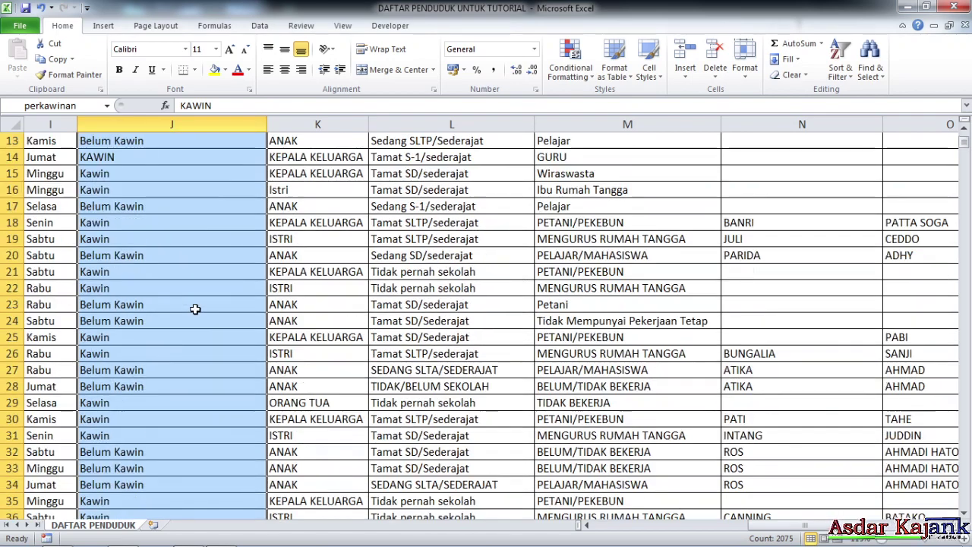
scroll(163, 281, up, 14)
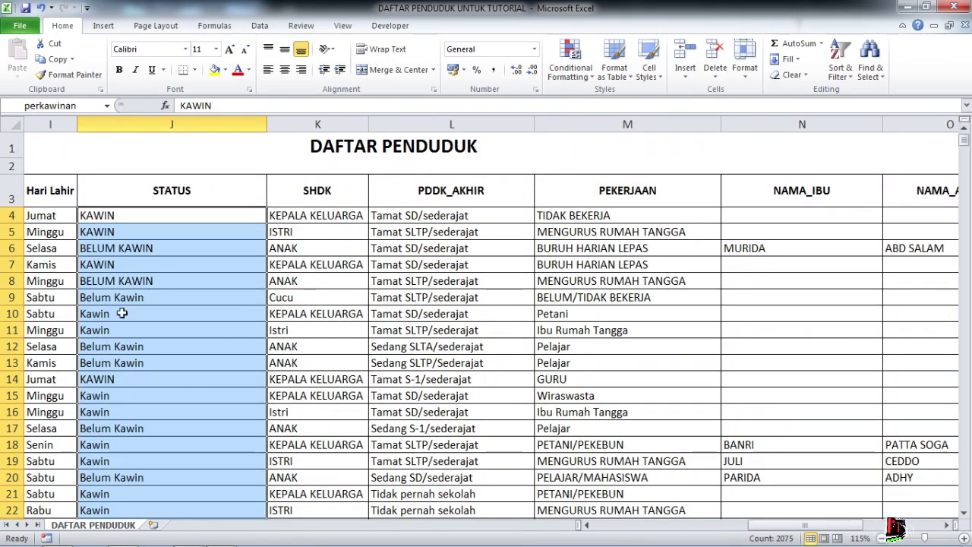
scroll(137, 276, down, 14)
scroll(185, 412, down, 20)
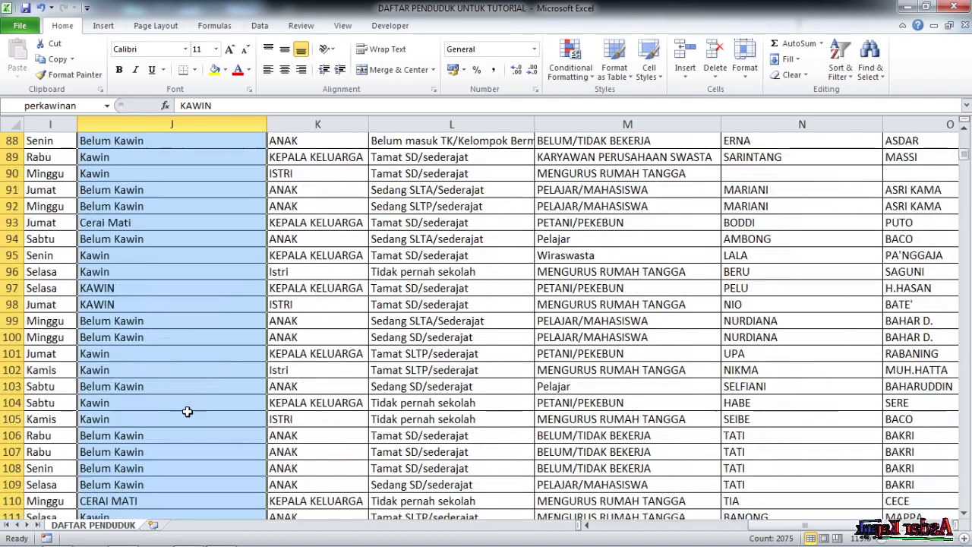
scroll(192, 419, down, 4)
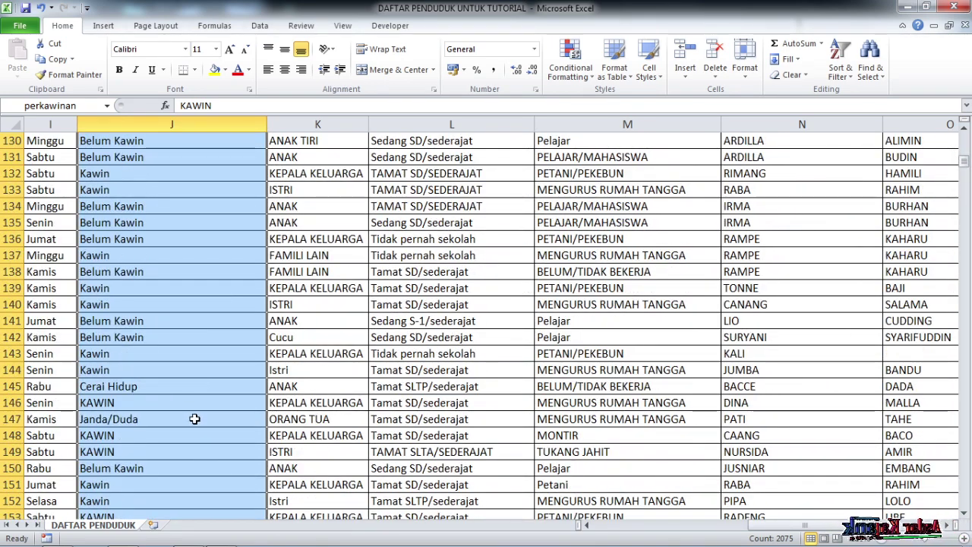
scroll(176, 421, up, 4)
scroll(175, 422, up, 20)
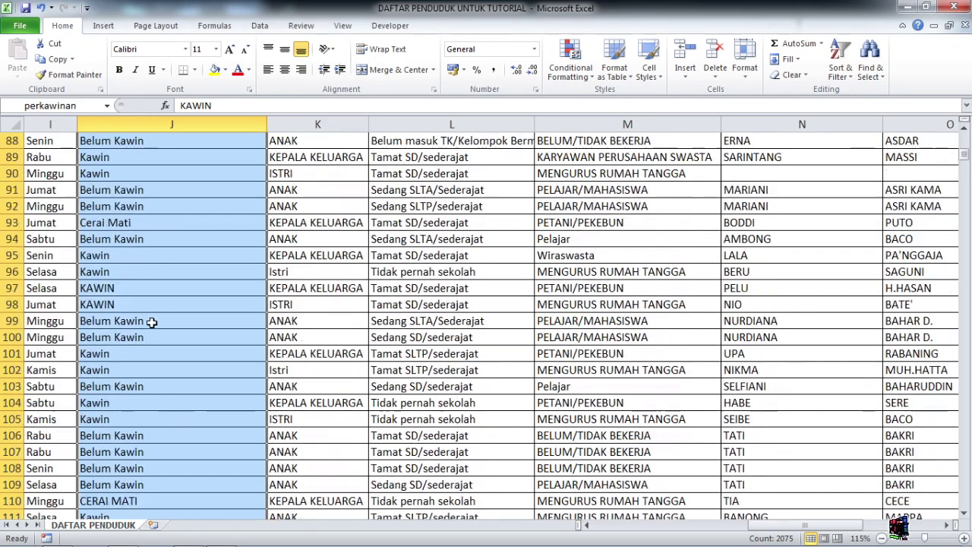
scroll(164, 256, up, 8)
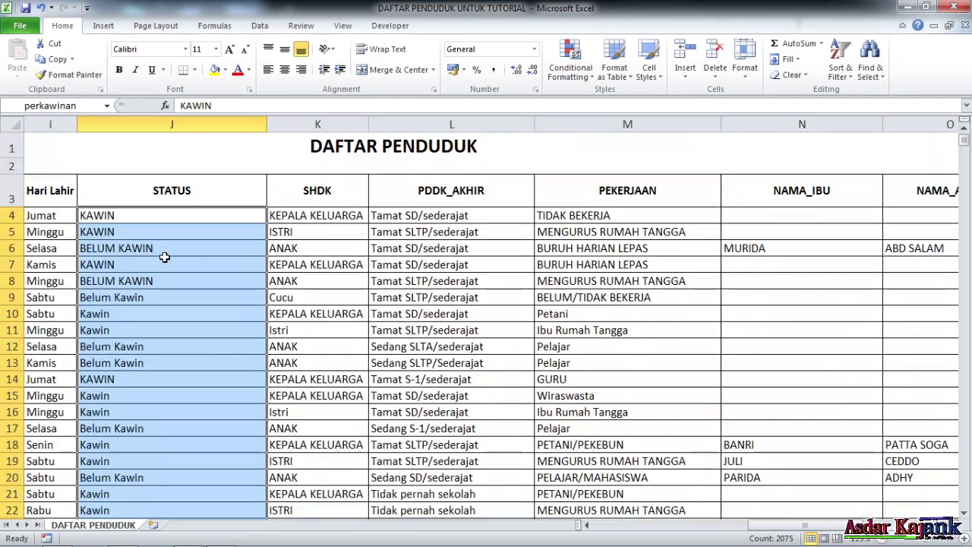
Step: Try to filter the whole of column J to list the distinct STATUS values
click(152, 218)
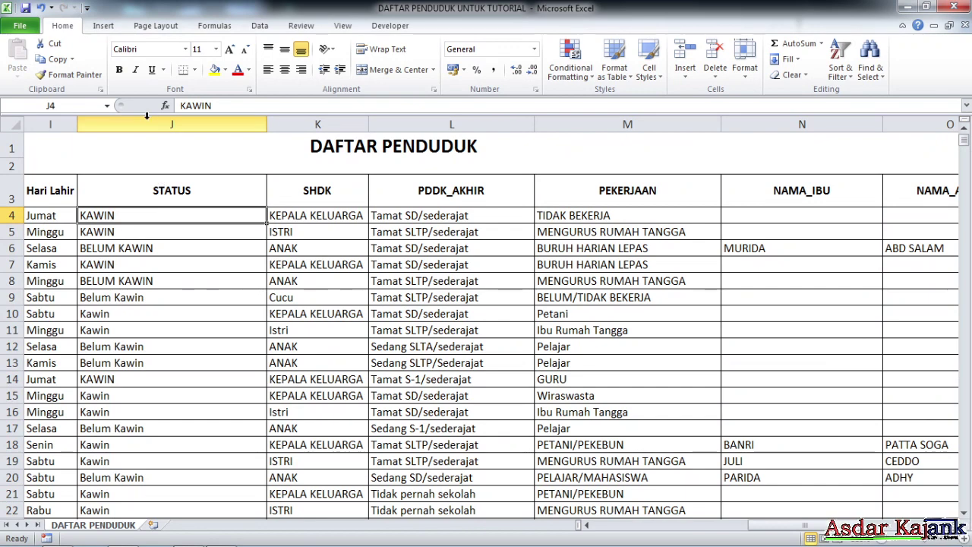
click(168, 124)
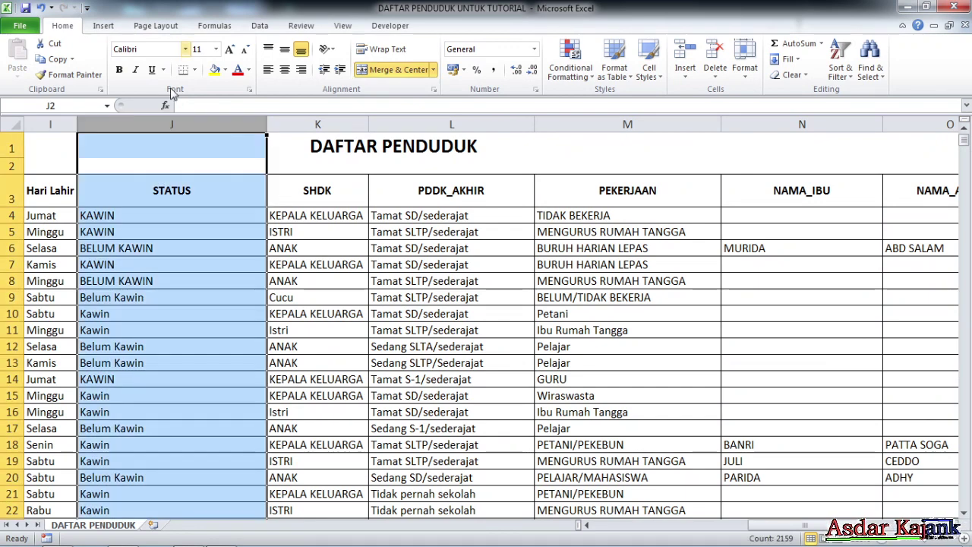
click(264, 26)
click(370, 61)
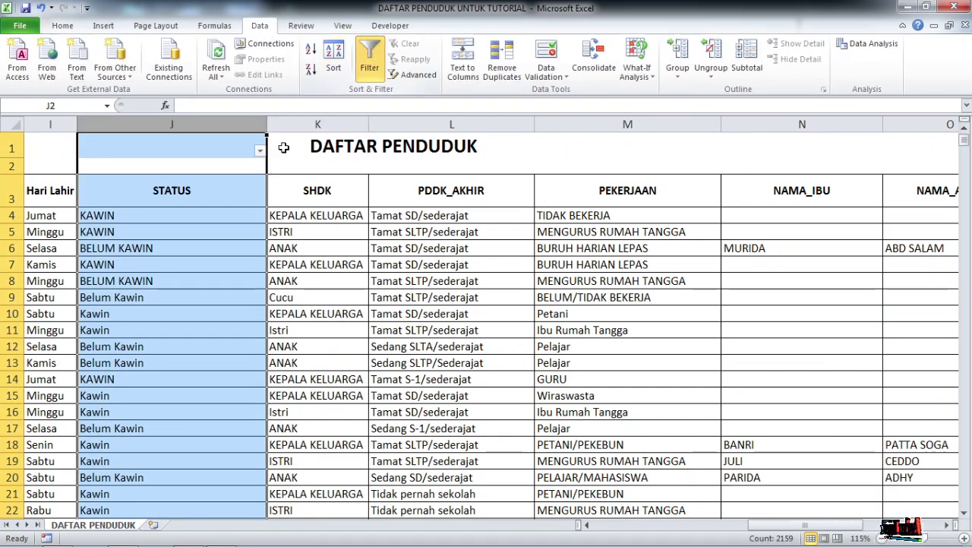
click(259, 154)
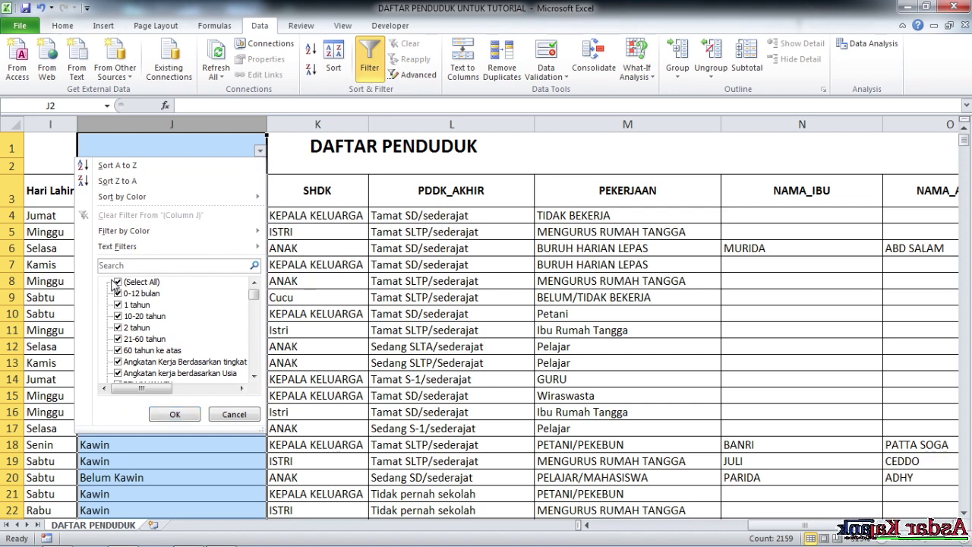
click(251, 299)
mouse_move(254, 301)
mouse_down()
mouse_move(263, 395)
mouse_move(255, 294)
mouse_up()
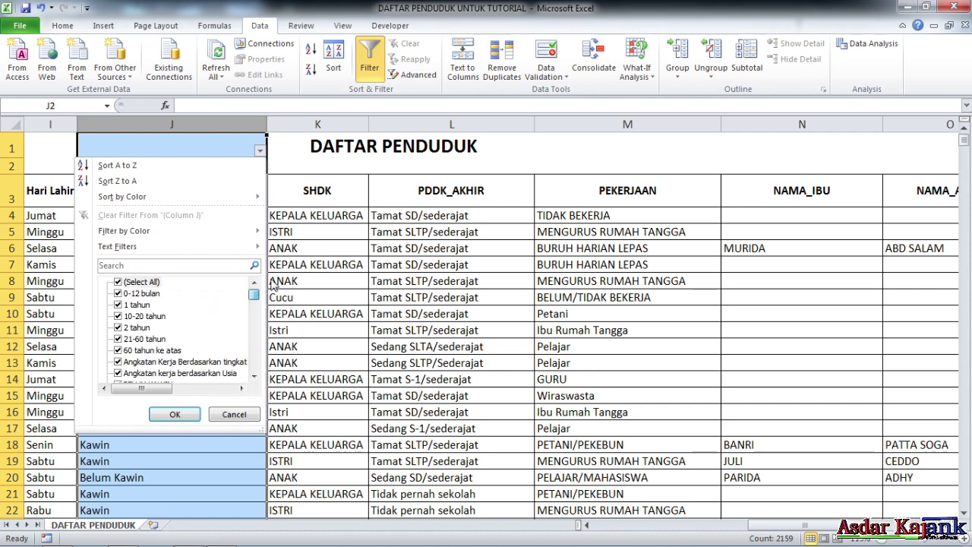
click(255, 137)
click(201, 202)
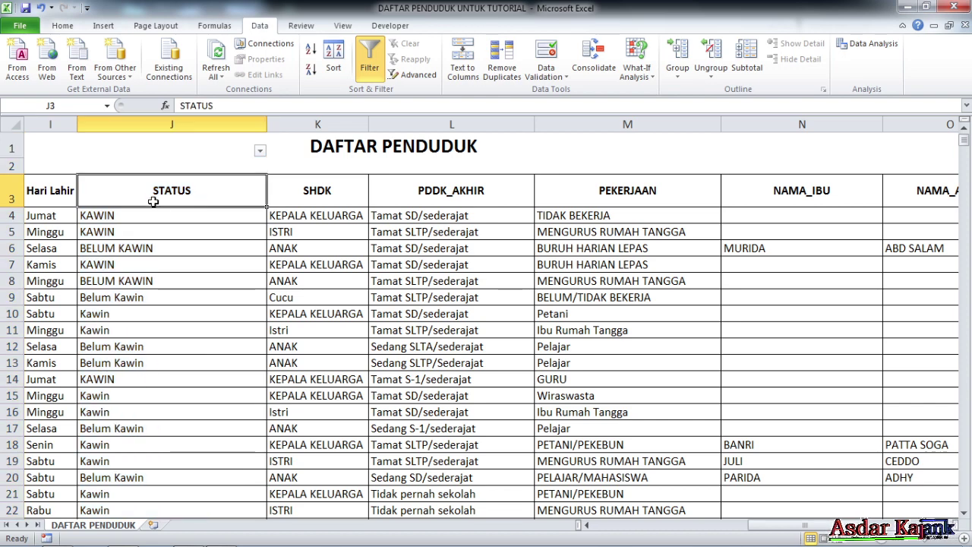
Step: Apply filters to the row 3 headers and deselect all values in the STATUS filter list
click(9, 190)
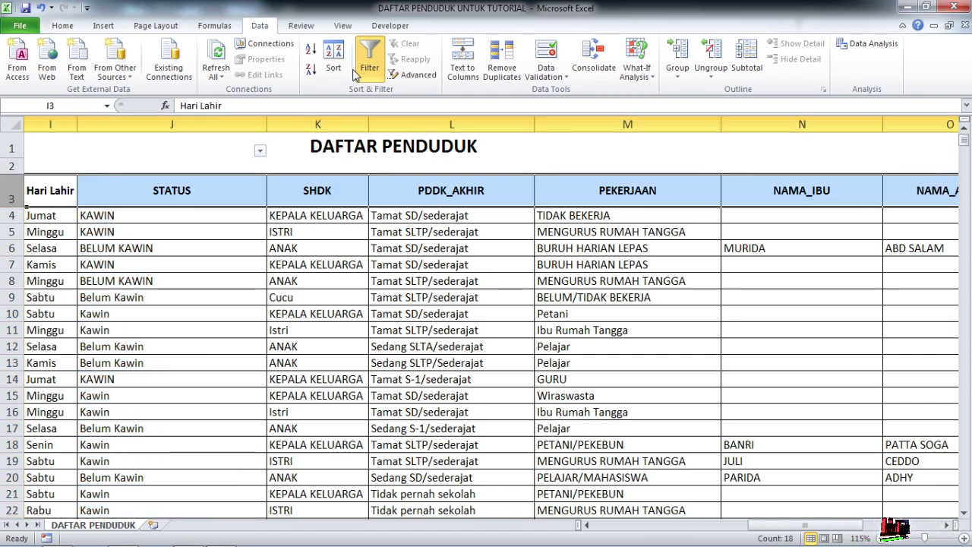
click(369, 53)
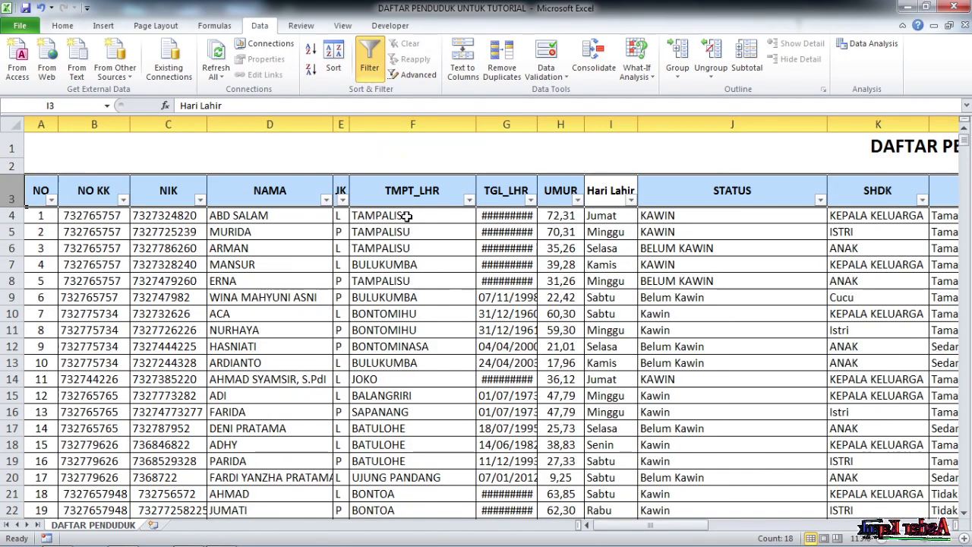
click(820, 200)
click(689, 334)
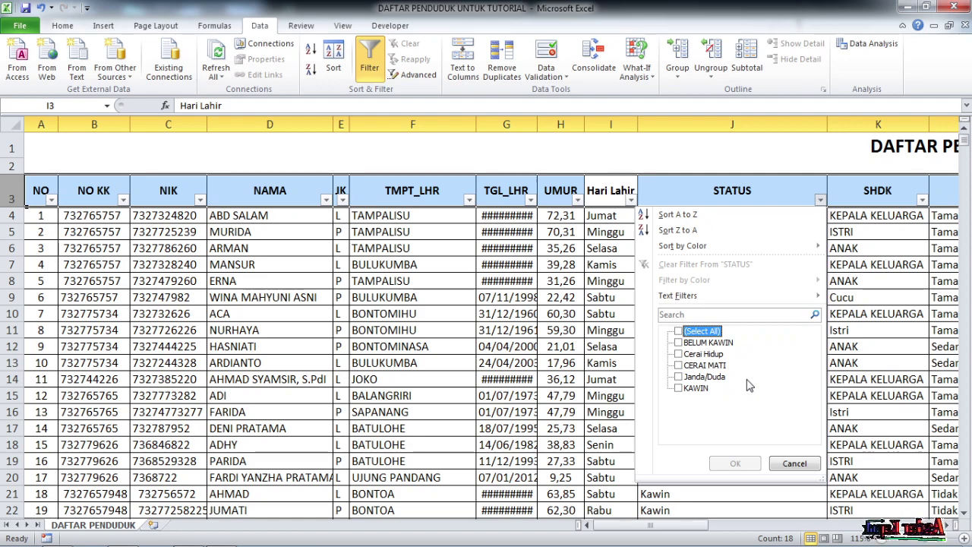
Step: Read the criterion in J2180 for residents aged 15 and over who are already married
drag(967, 146, 965, 151)
drag(687, 525, 728, 525)
click(789, 453)
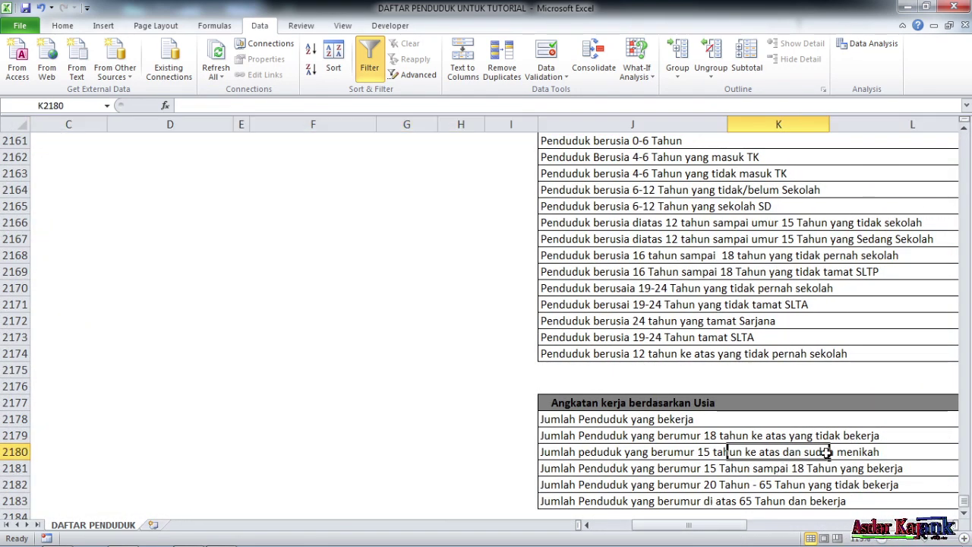
click(552, 452)
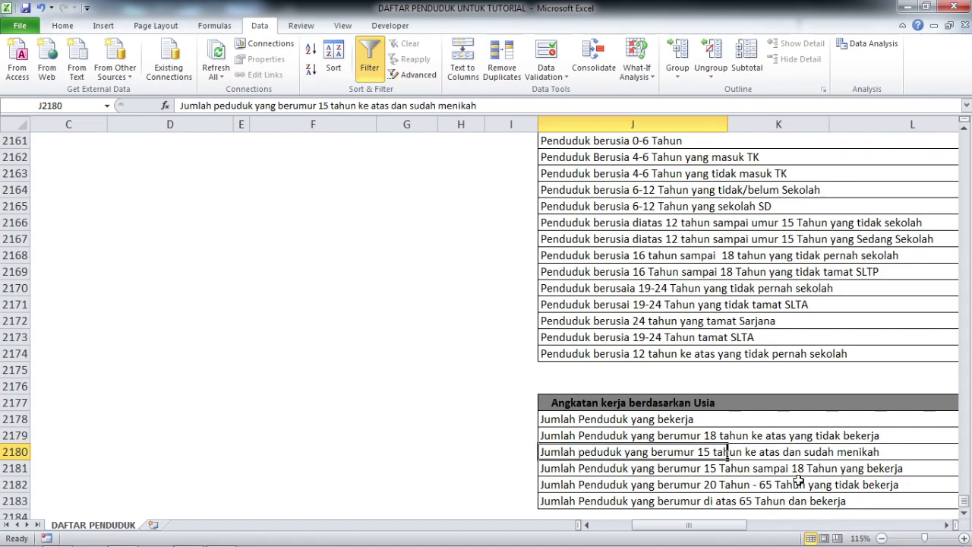
drag(727, 526, 689, 526)
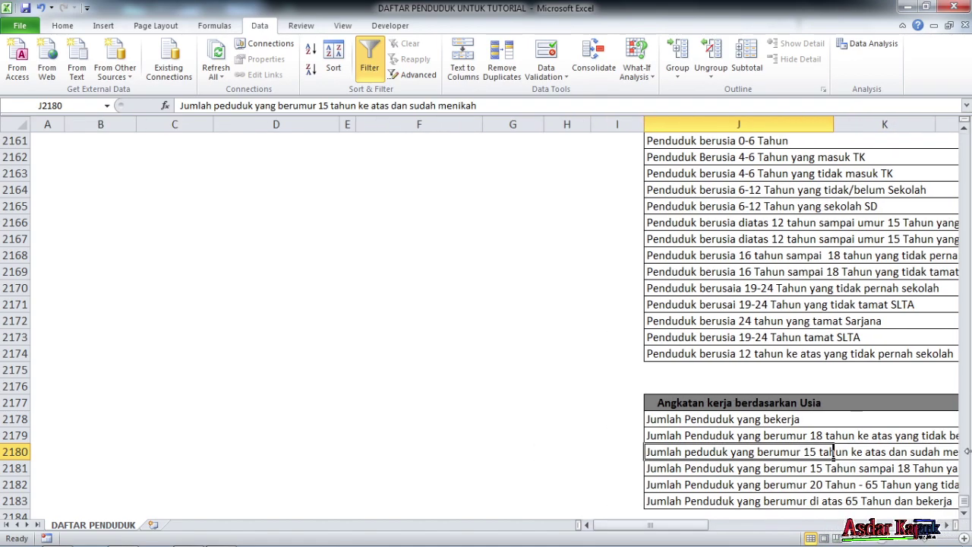
drag(964, 505, 965, 138)
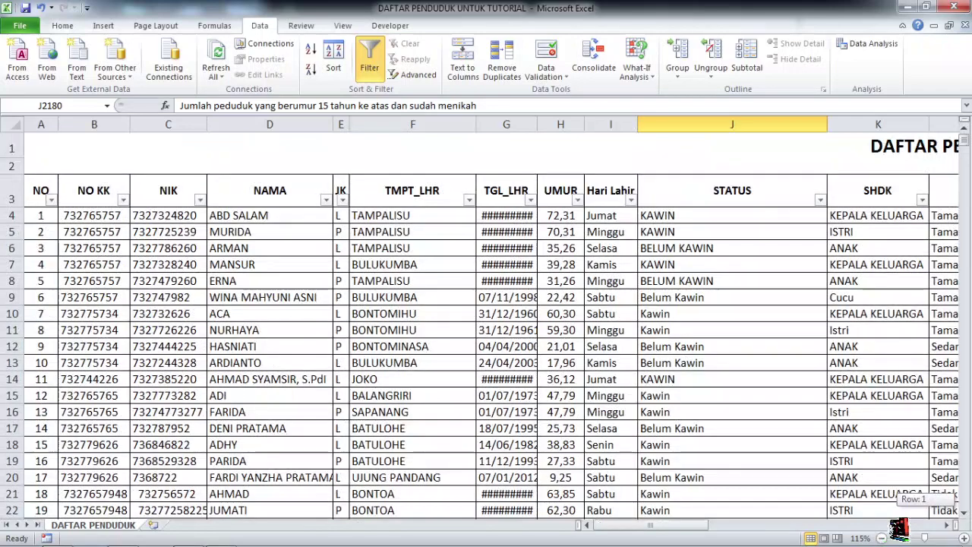
Step: Review the STATUS filter values without filtering, and remove the filters from the header row
click(820, 200)
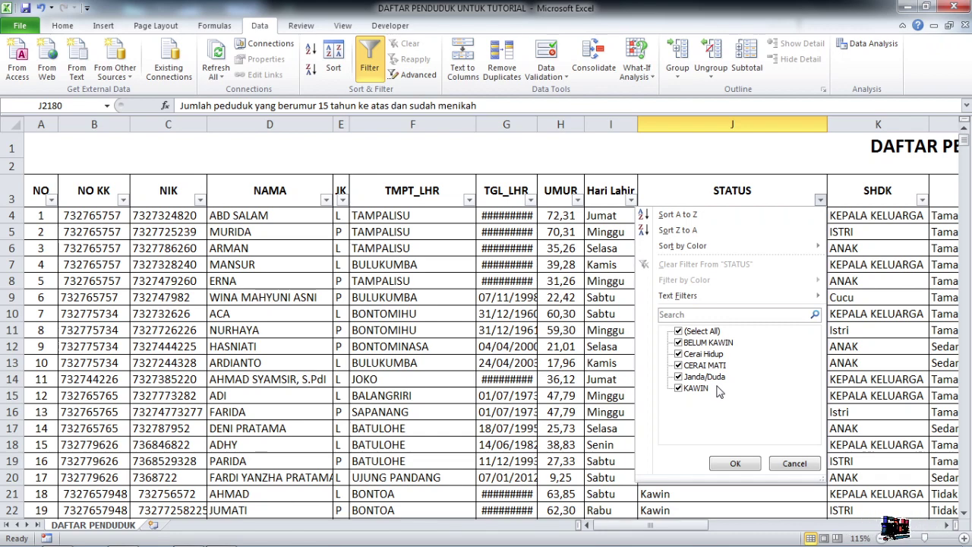
click(794, 463)
key(ctrl+shift+l)
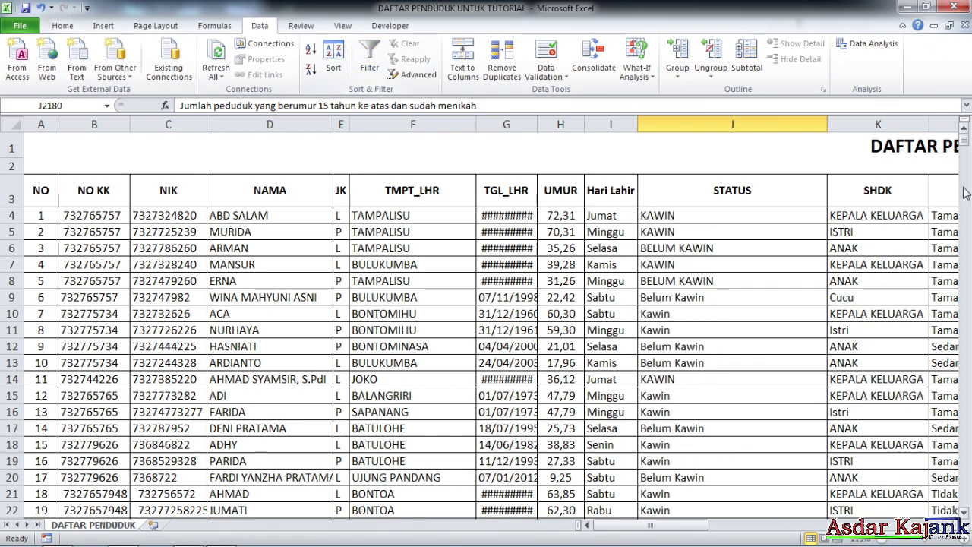
Step: Check which columns the named ranges umur, pekerjaan and perkawinan cover
drag(963, 139, 963, 491)
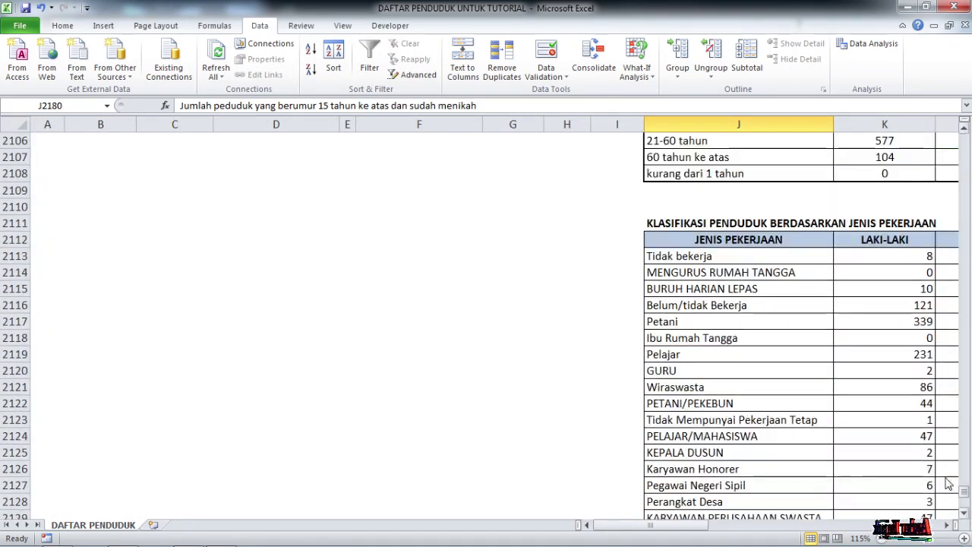
click(107, 106)
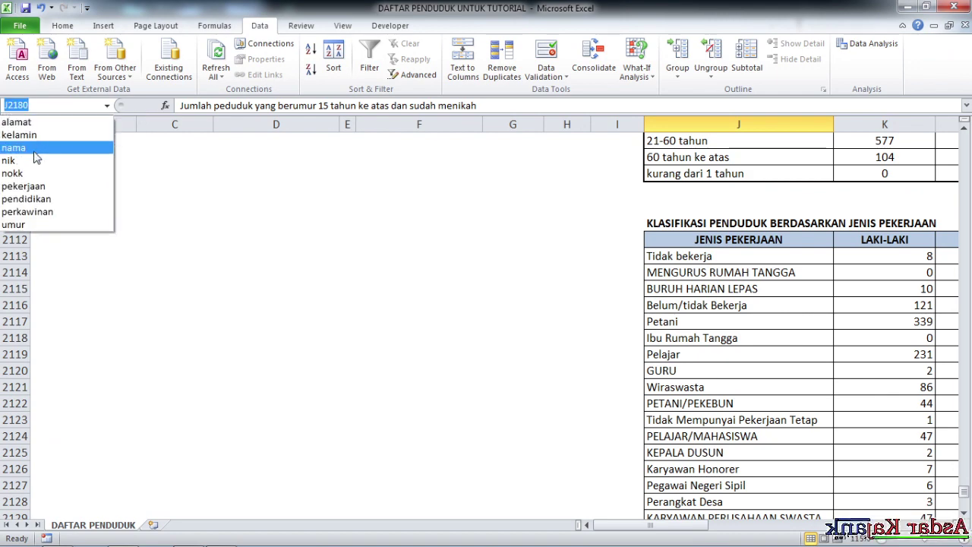
click(40, 226)
click(107, 107)
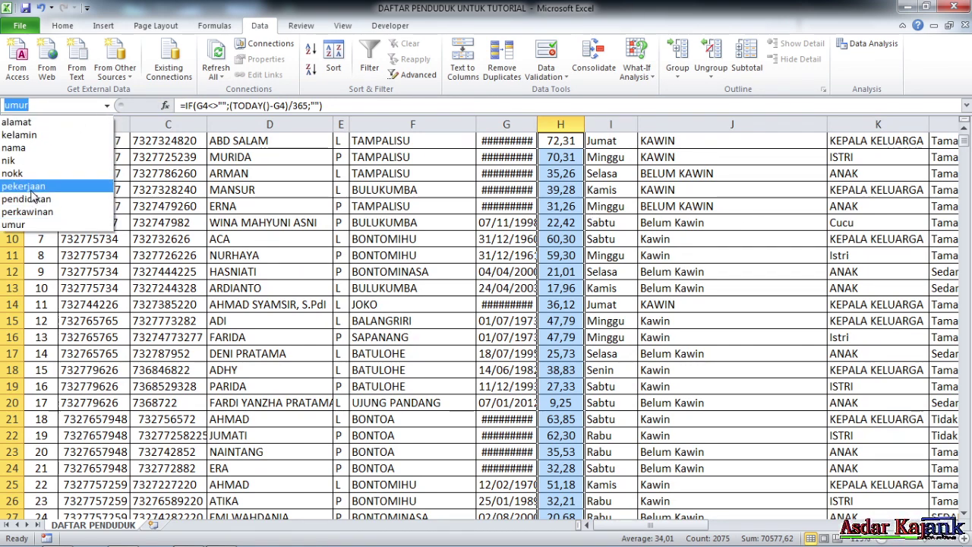
click(32, 190)
click(107, 106)
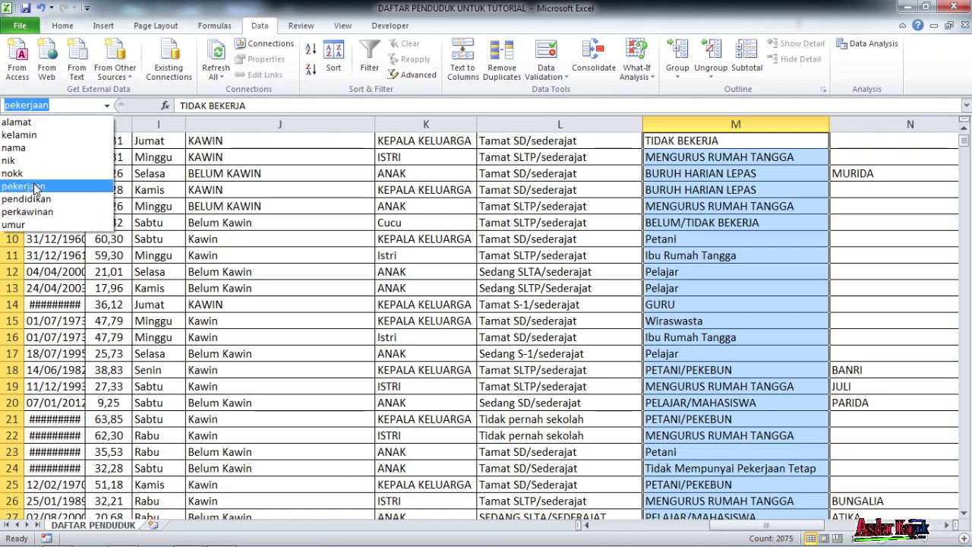
click(35, 212)
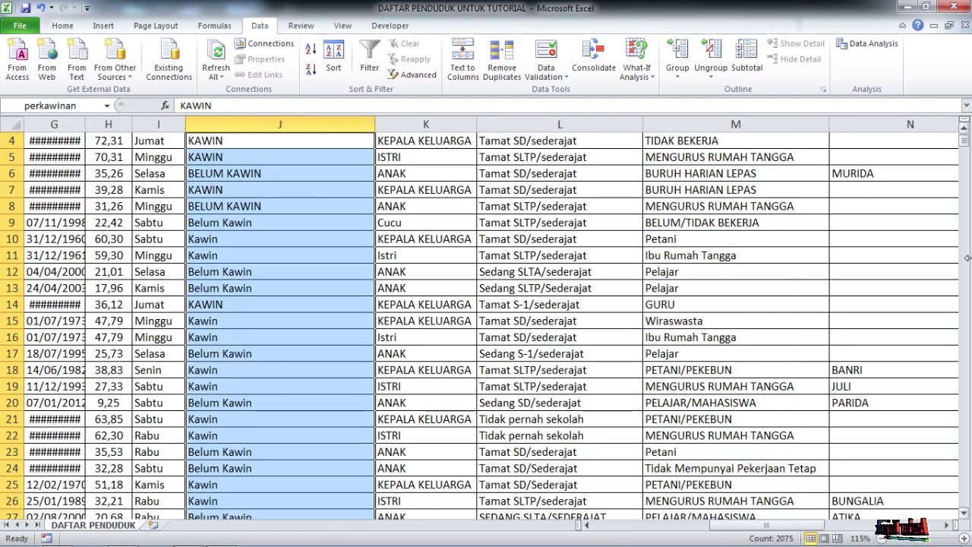
Step: Enter =COUNTIF(kelamin;"L") in M2178, the Laki-laki cell of the row Jumlah Penduduk yang bekerja
drag(965, 141, 968, 149)
scroll(766, 337, down, 4)
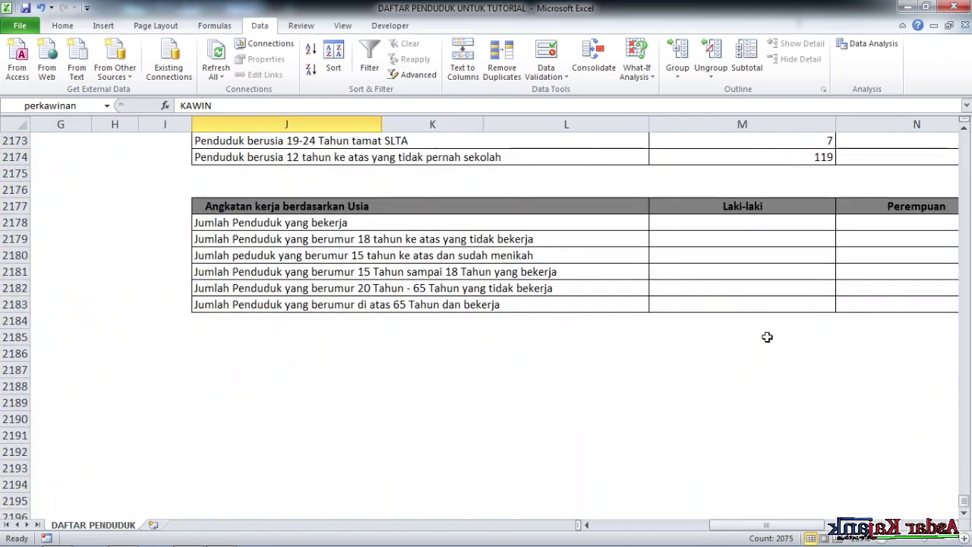
click(741, 222)
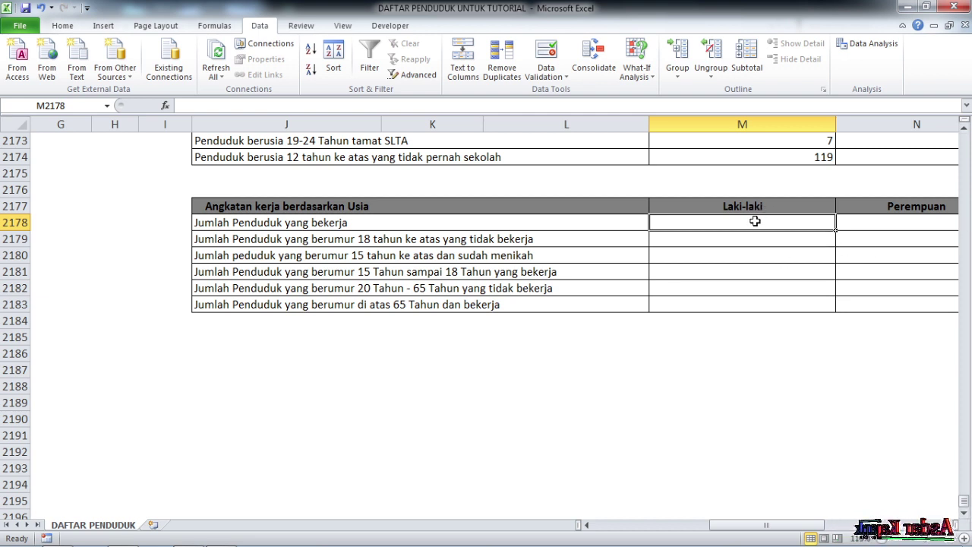
text(=)
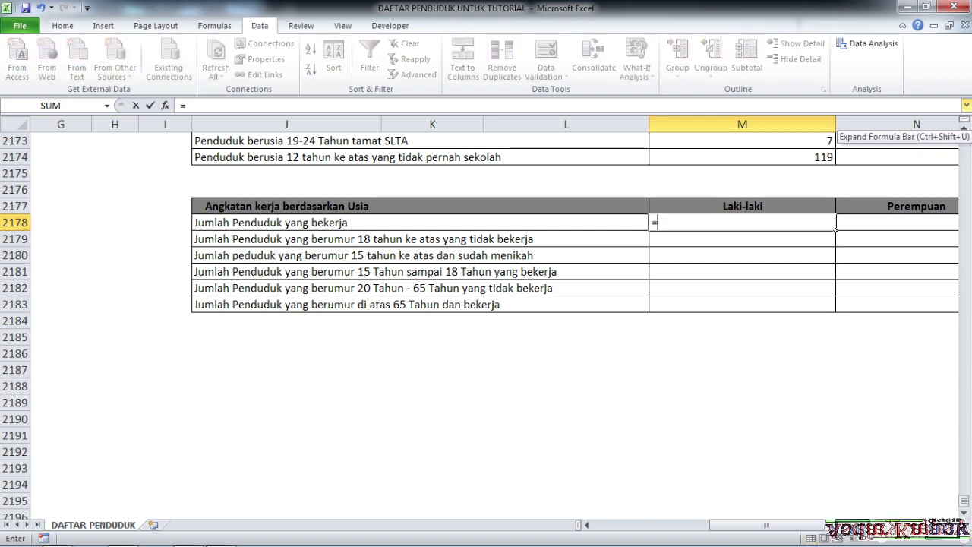
text(c)
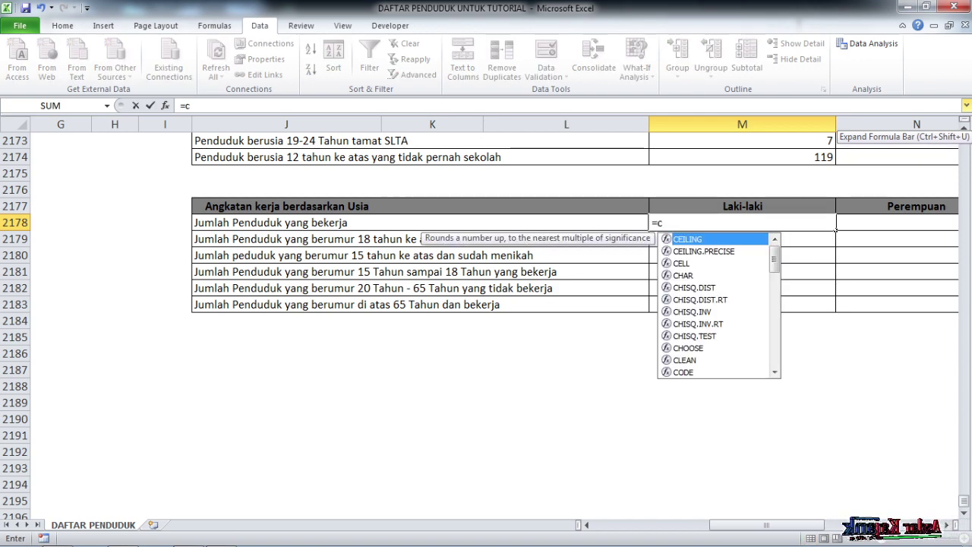
text(oun)
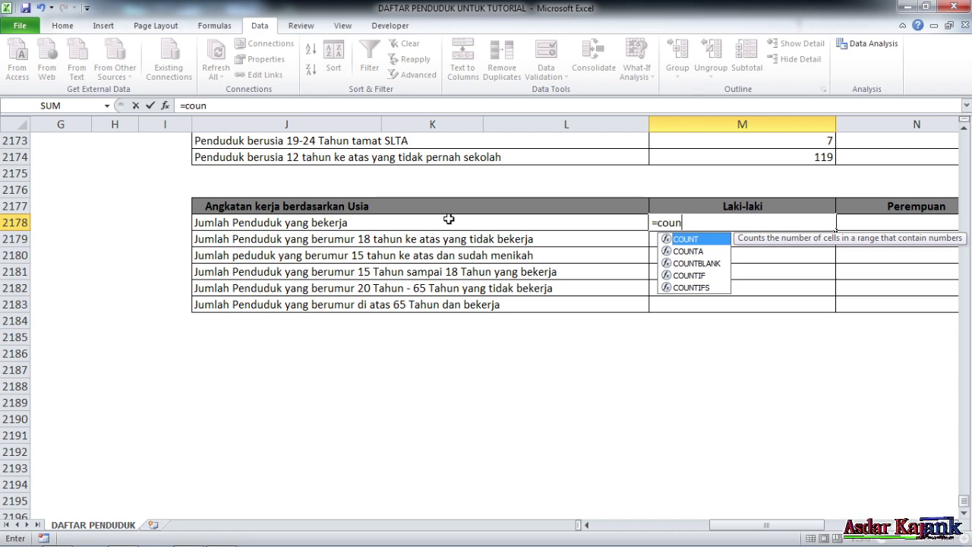
click(699, 274)
double_click(699, 275)
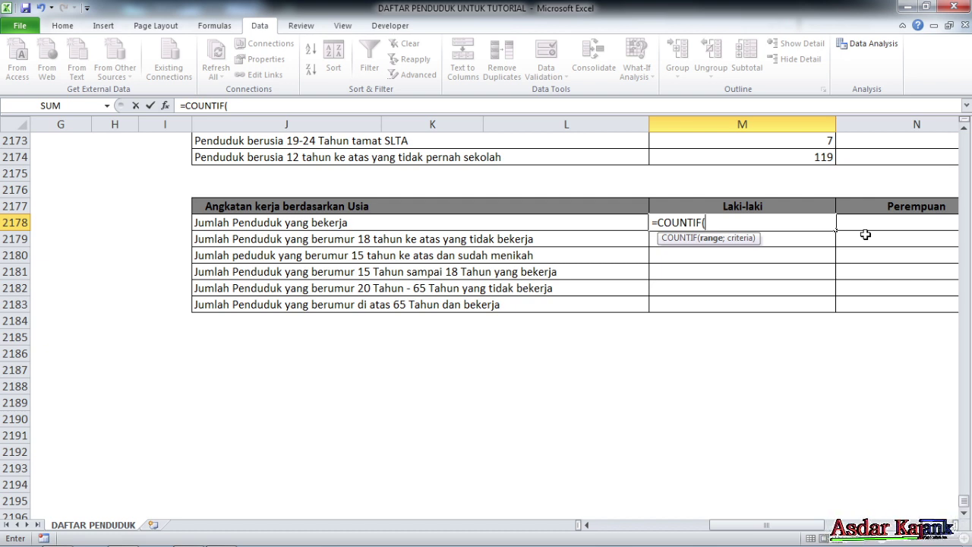
text(pe)
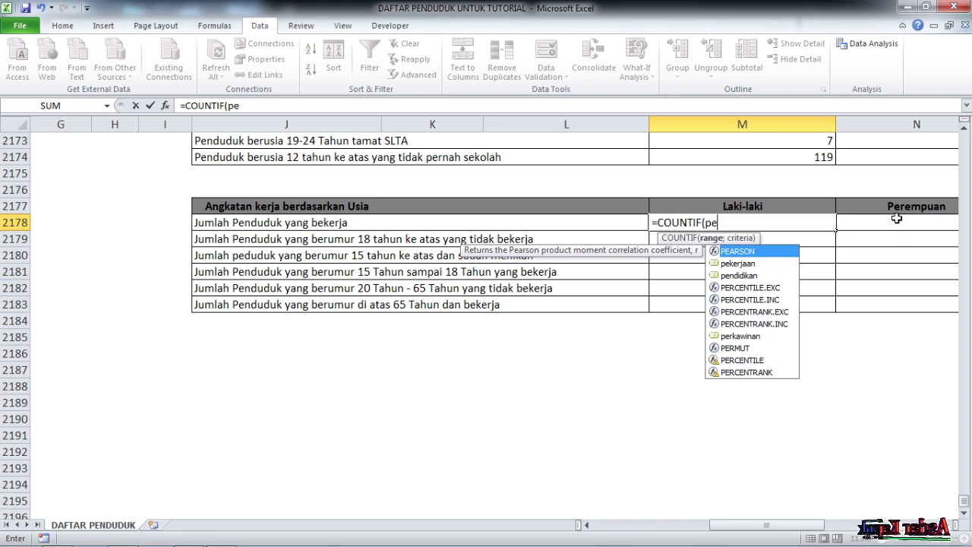
key(BackSpace)
key(BackSpace)
text(ke)
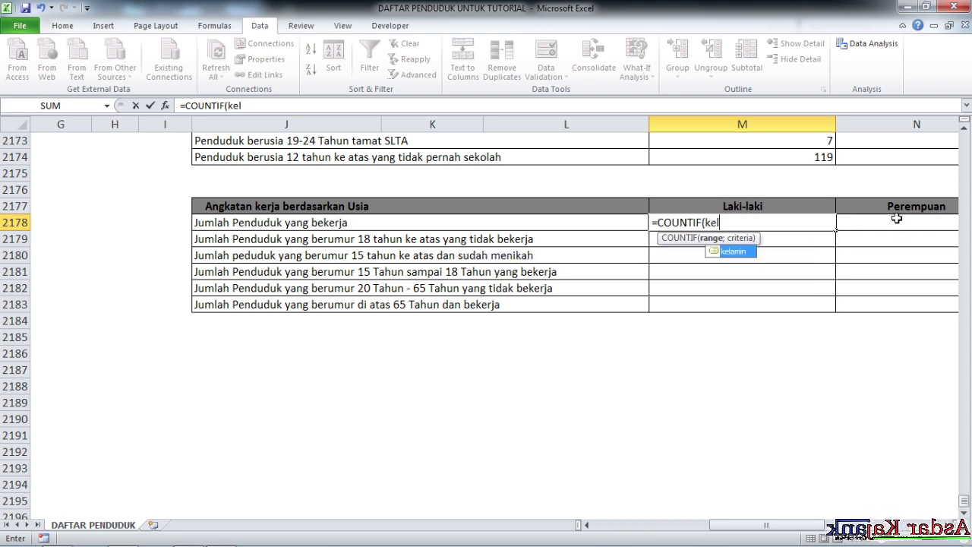
text(l)
double_click(735, 252)
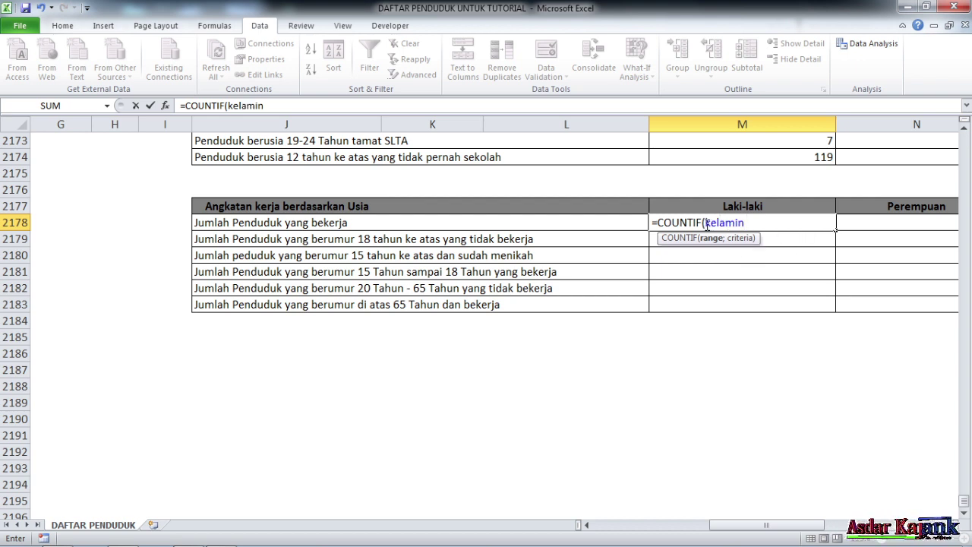
text(;"L)
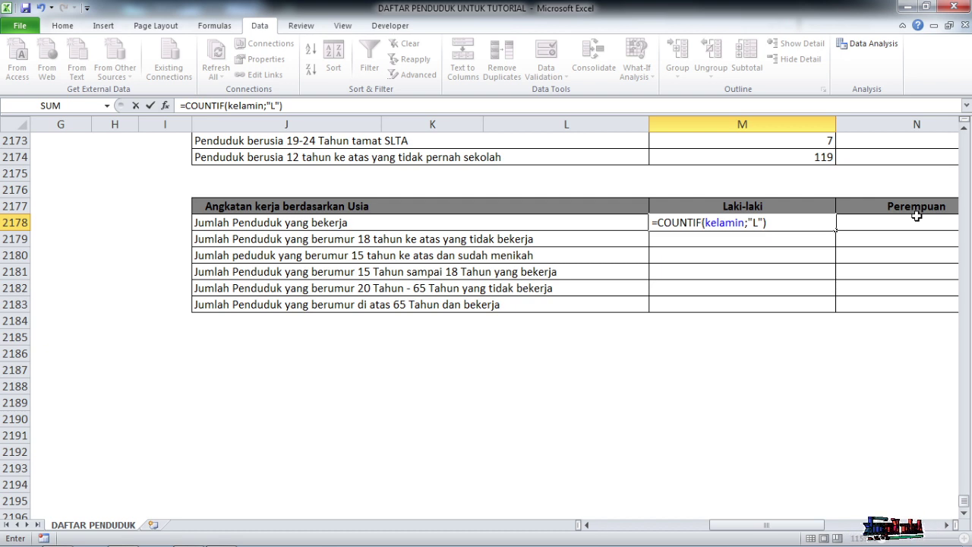
key(Return)
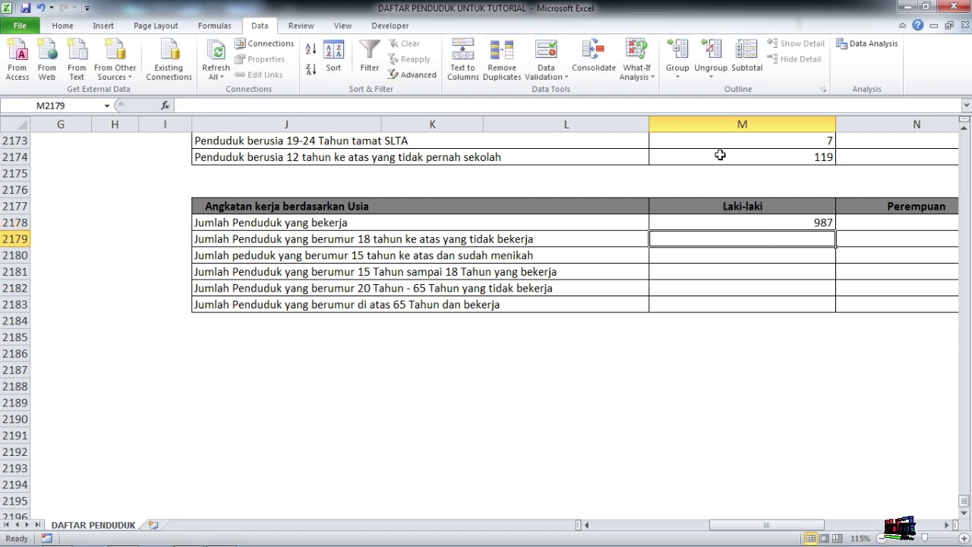
Step: Compare the male count in M2178 with the Jumlah Laki-laki value and formula in K2092
click(793, 220)
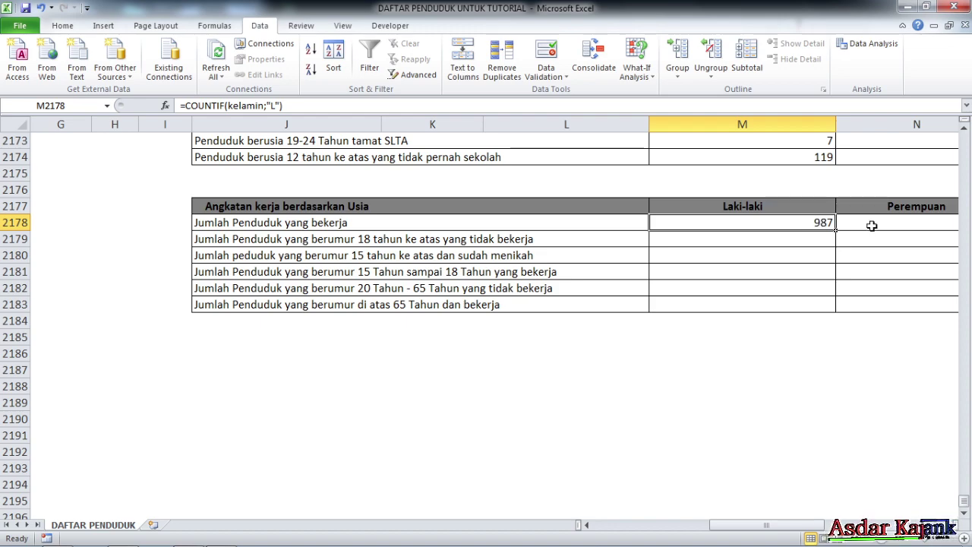
scroll(935, 284, up, 5)
scroll(796, 322, up, 20)
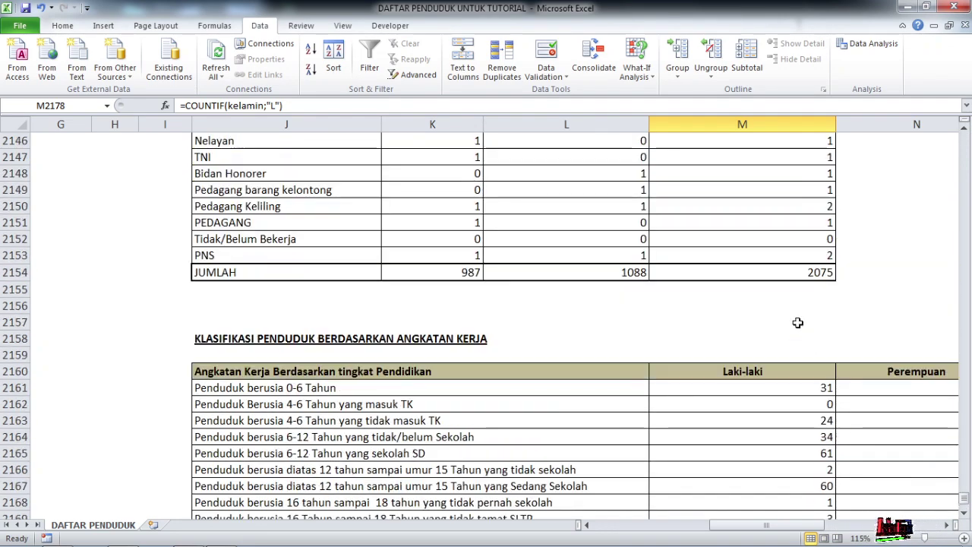
scroll(532, 243, up, 4)
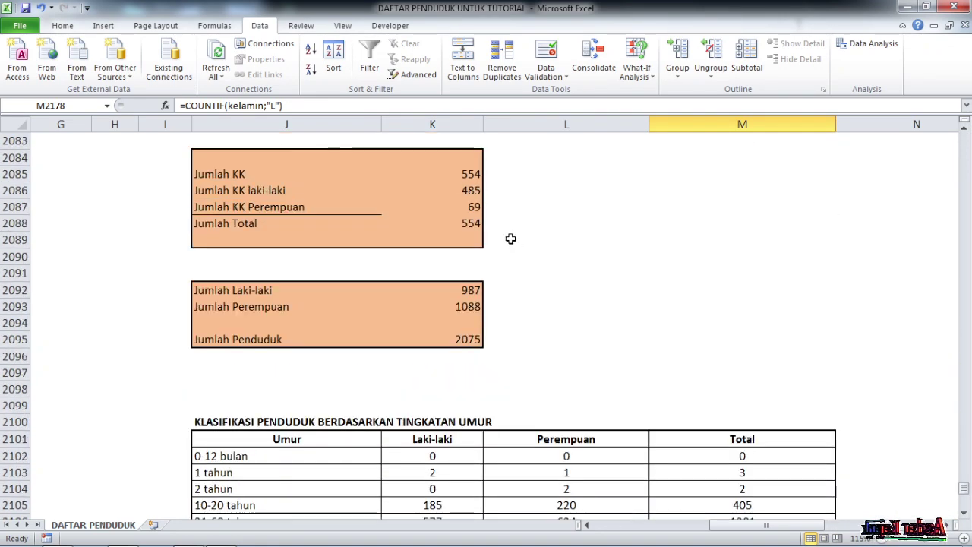
click(449, 290)
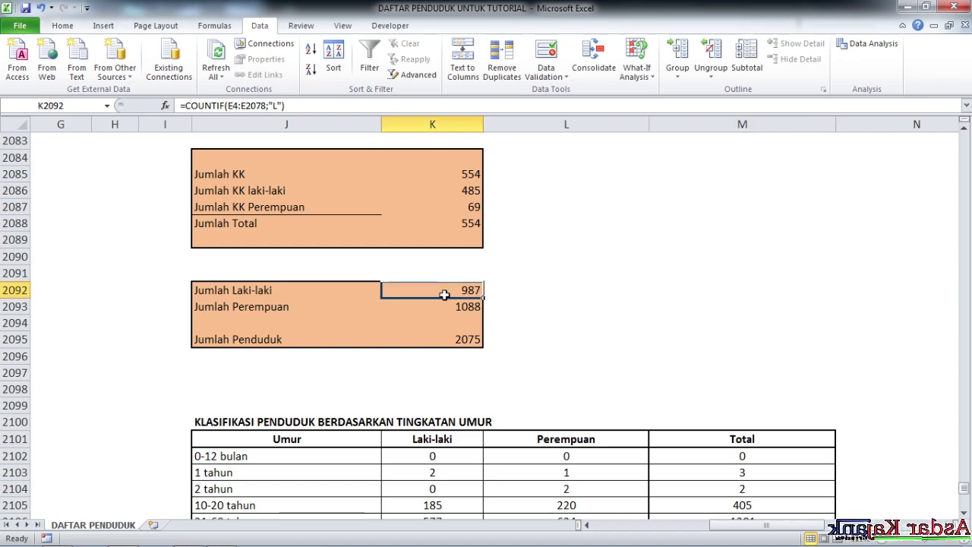
scroll(445, 289, down, 4)
scroll(463, 221, up, 3)
Step: Extend the M2178 formula with a subtracted, parenthesised COUNTIFS whose first range and criterion are kelamin and "L"
scroll(464, 240, down, 20)
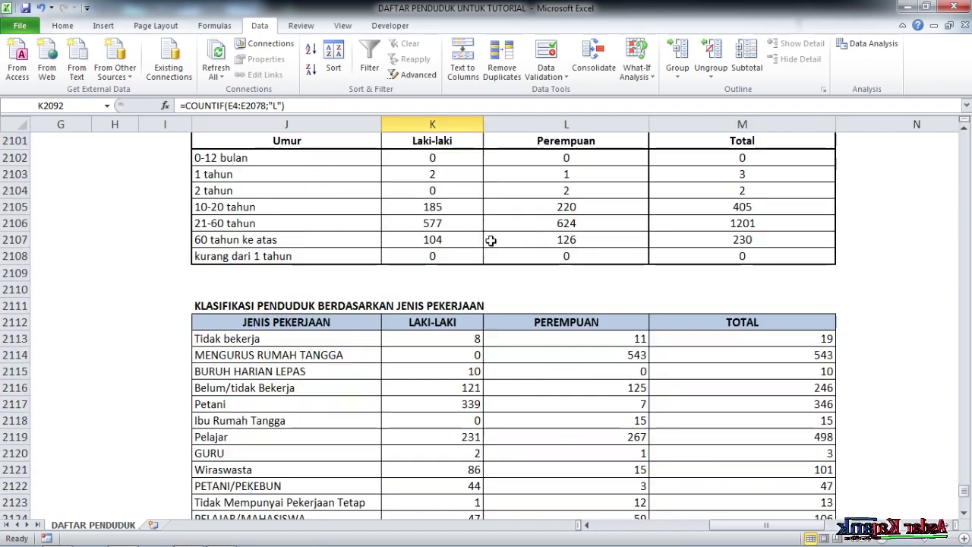
scroll(778, 270, down, 5)
click(806, 175)
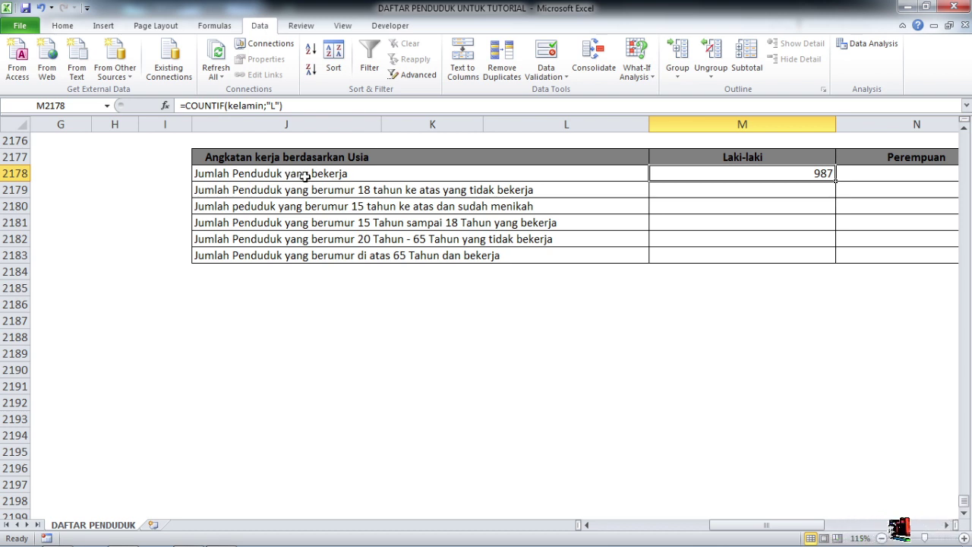
click(282, 105)
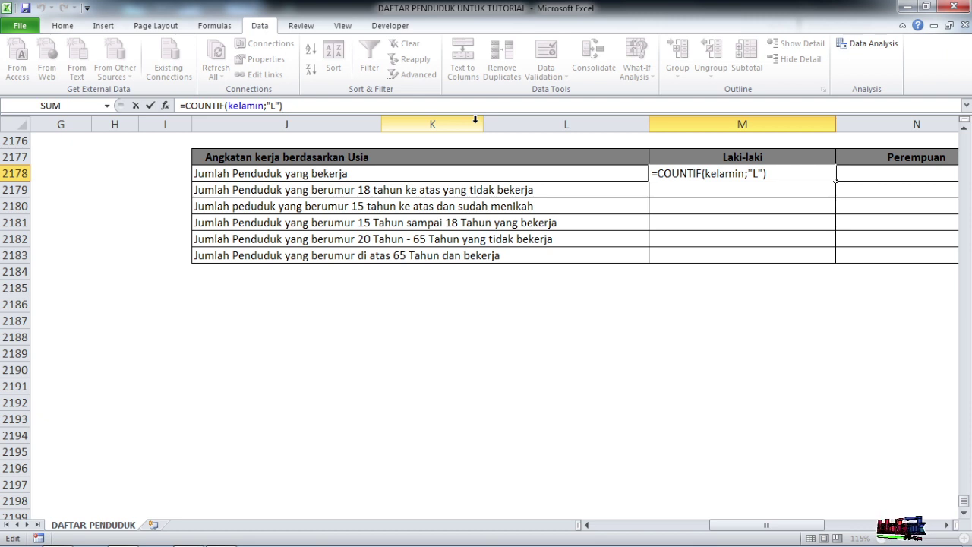
text(-)
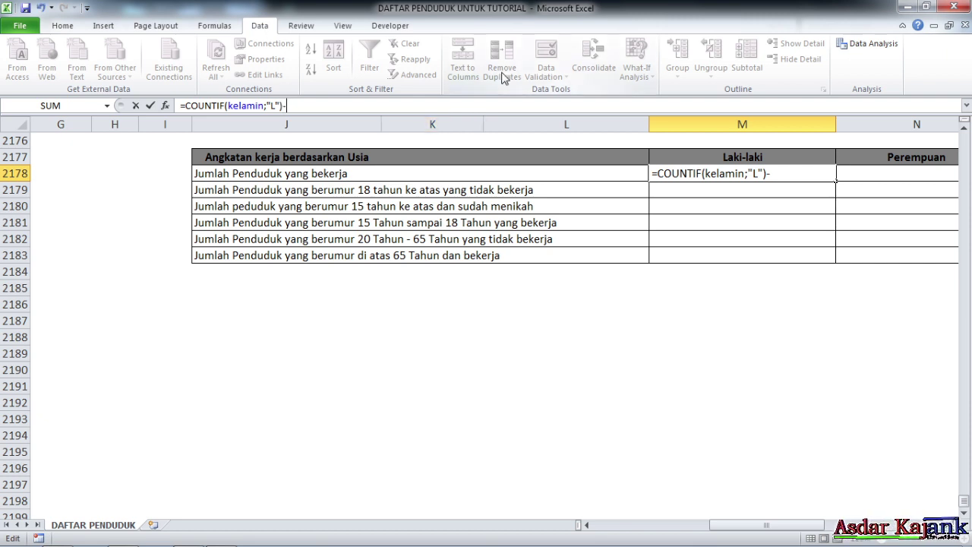
text((counti)
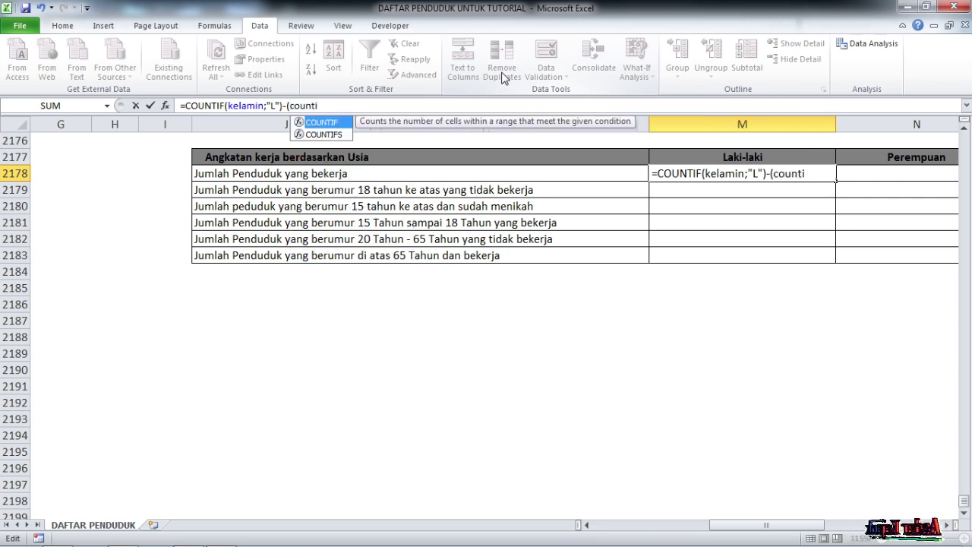
key(Down)
key(Tab)
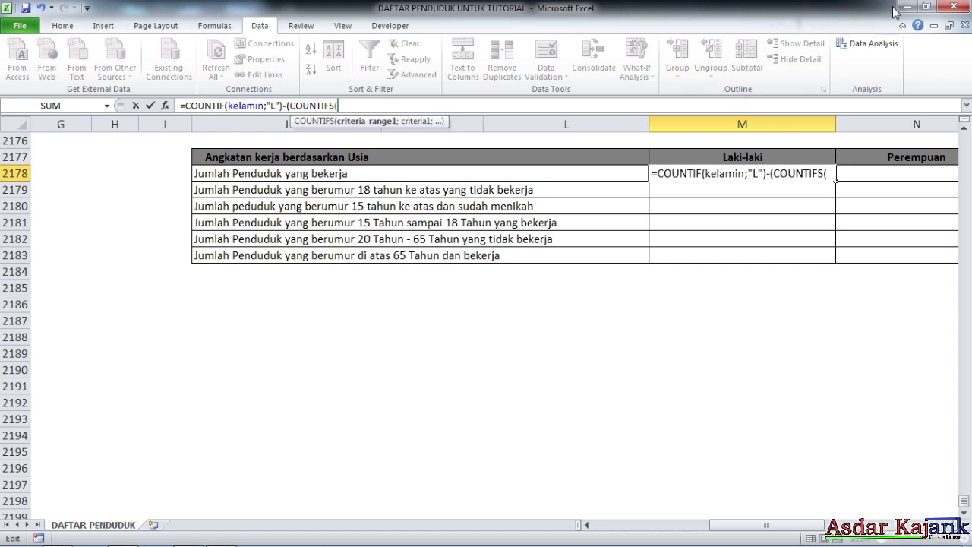
text(ke)
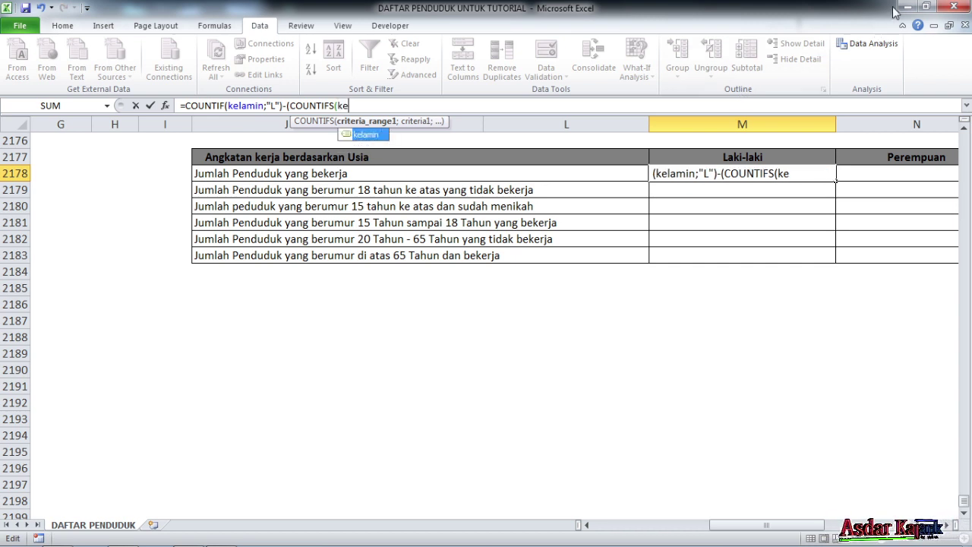
double_click(382, 135)
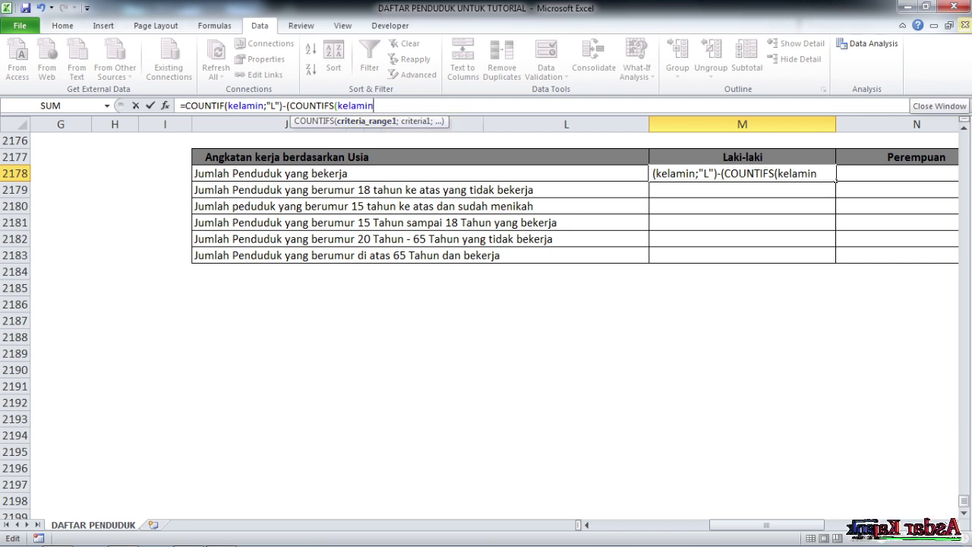
text(;")
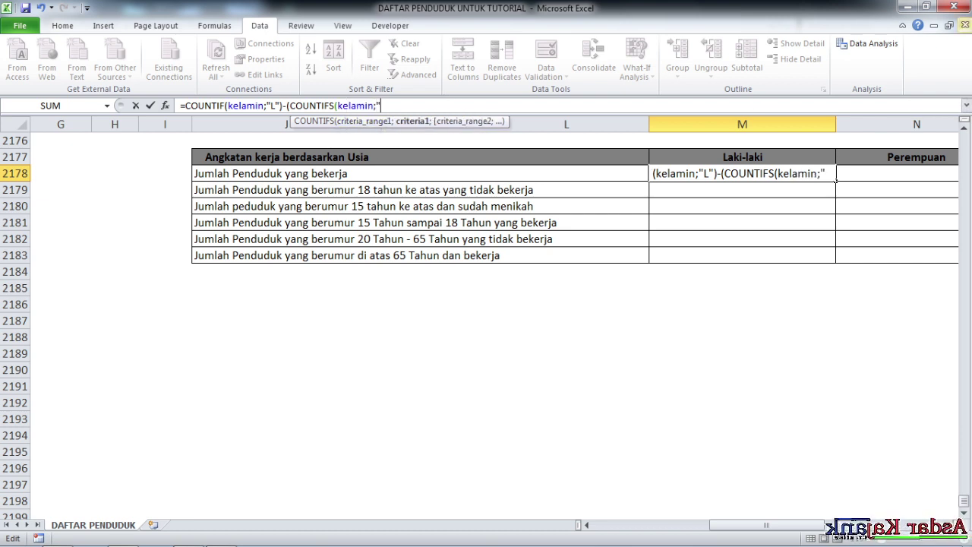
text(L";)
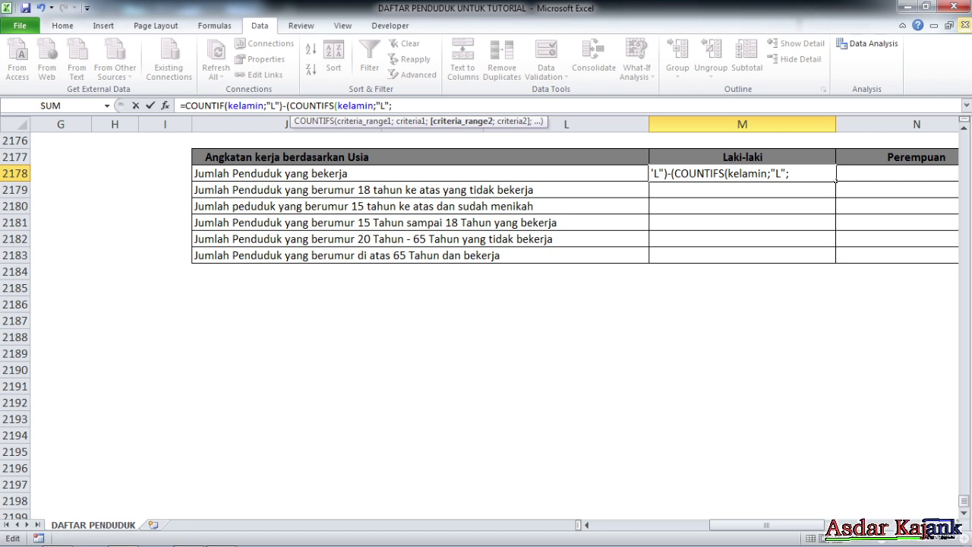
Step: Complete the first COUNTIFS in the M2178 formula with the range pekerjaan and the criterion "tidak bekerja", closing its bracket
text(pe)
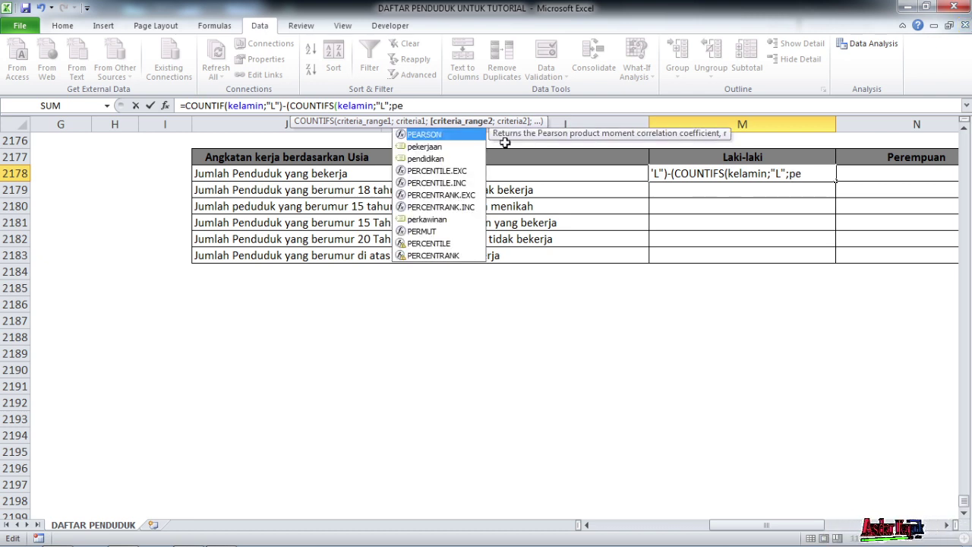
click(451, 147)
double_click(451, 148)
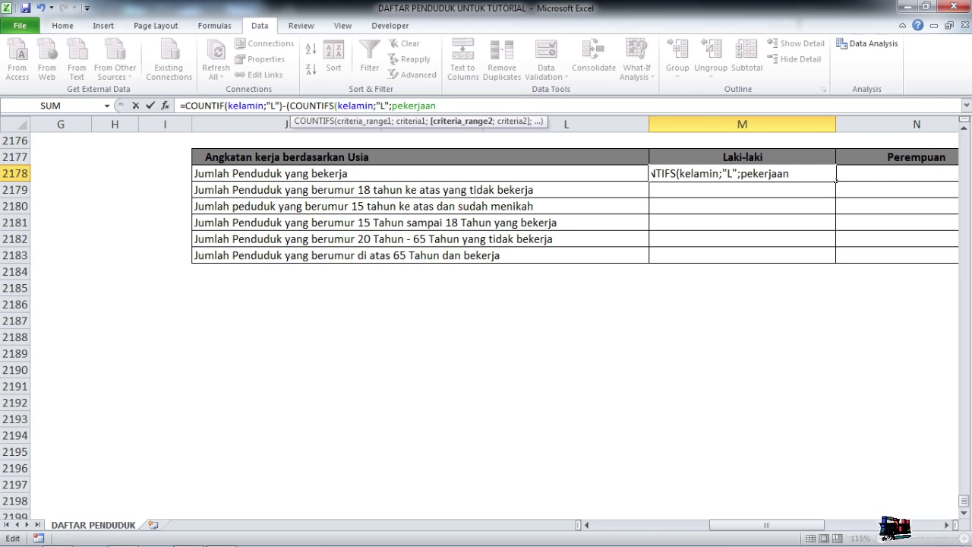
text(;)
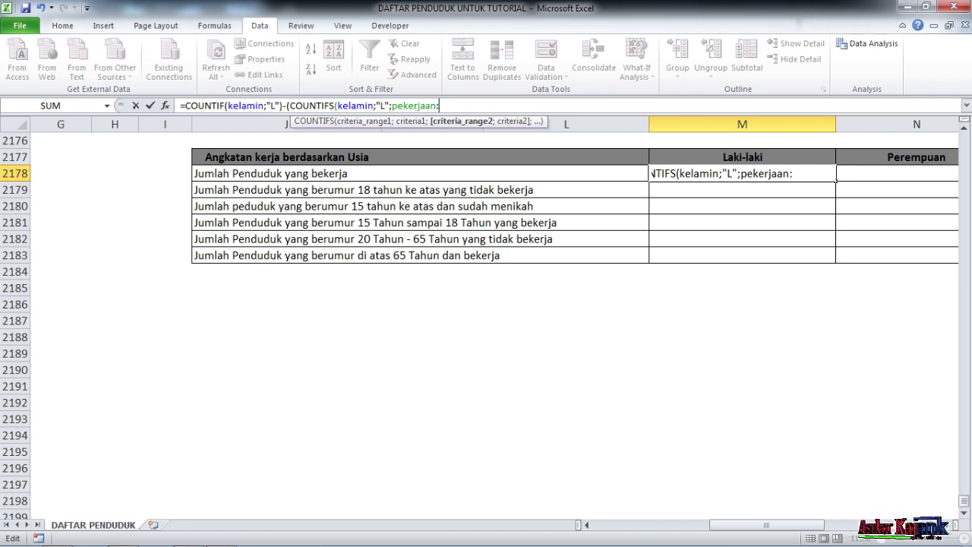
key(BackSpace)
text(;)
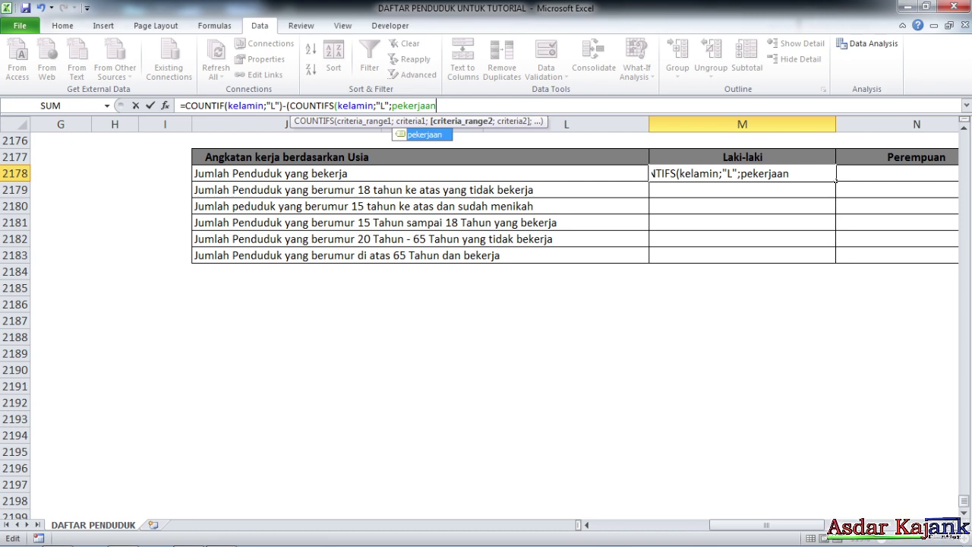
text(")
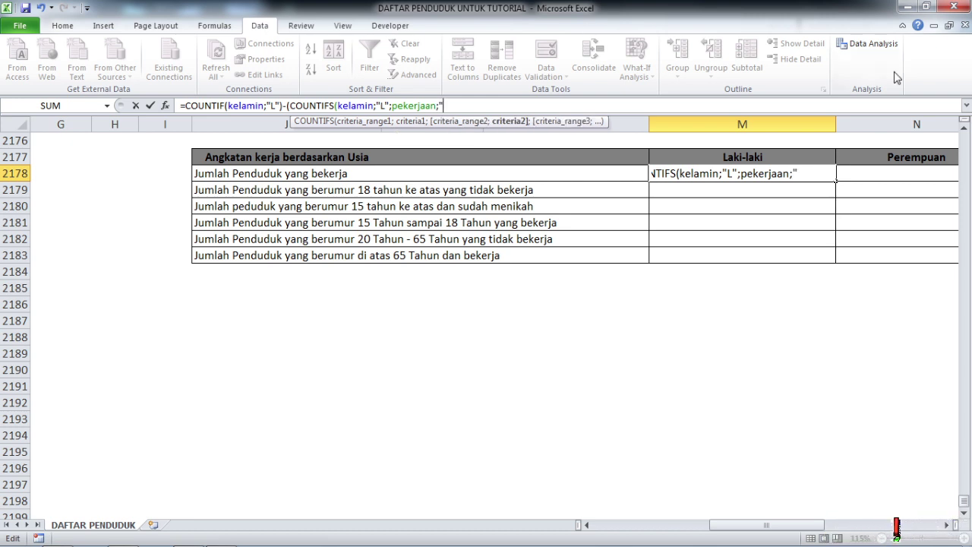
text(tida)
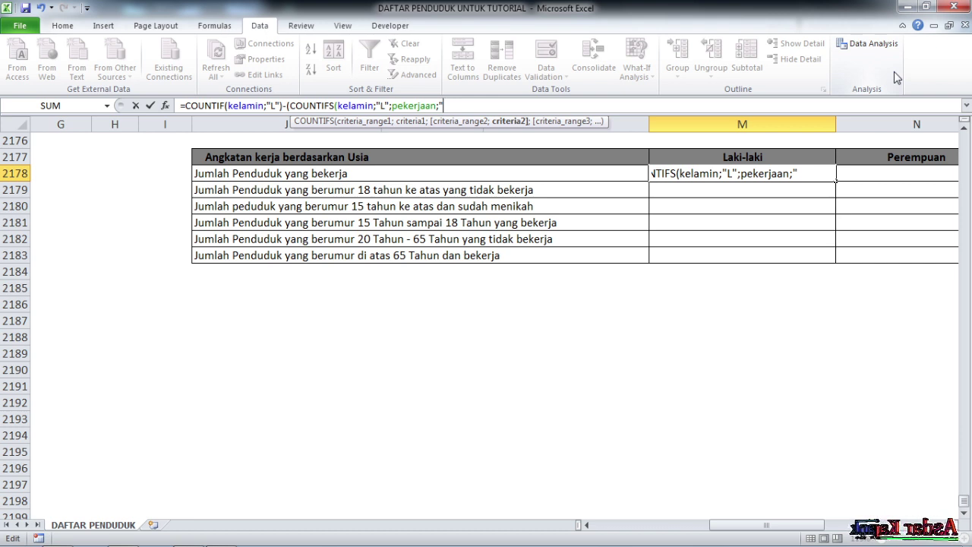
text(k)
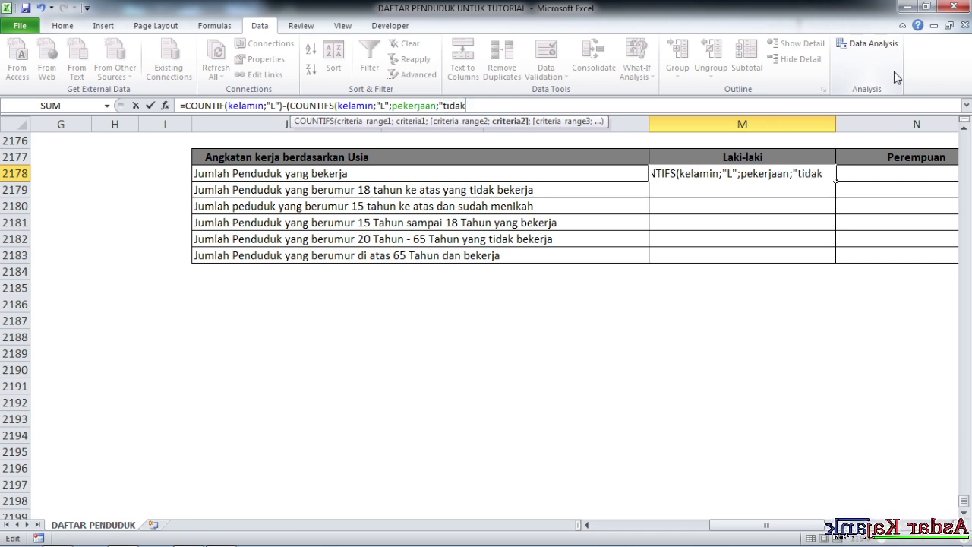
text( bekerja)
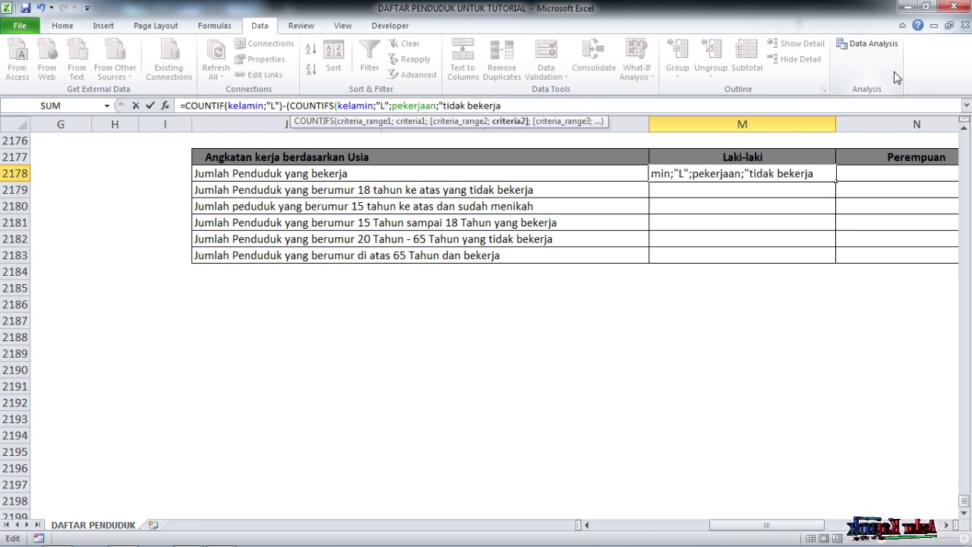
text(")
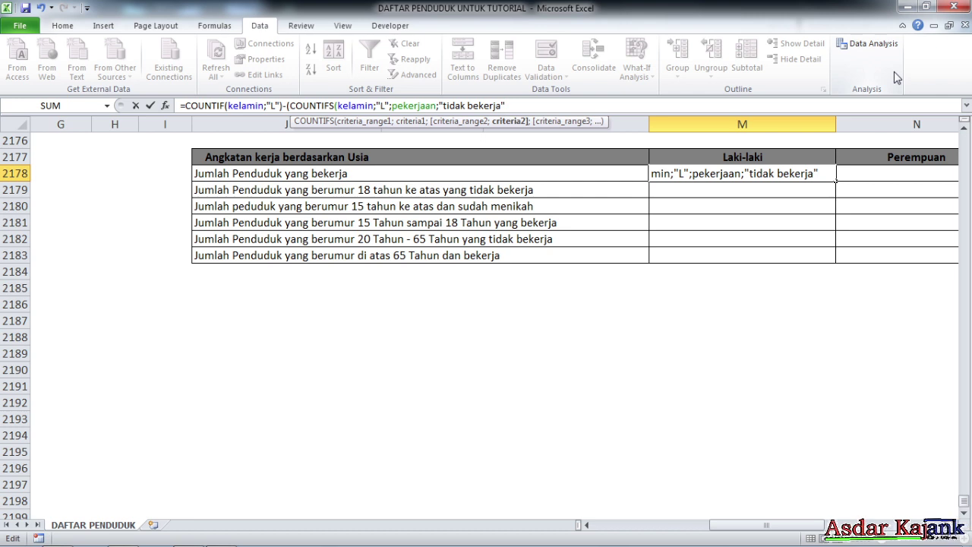
text())
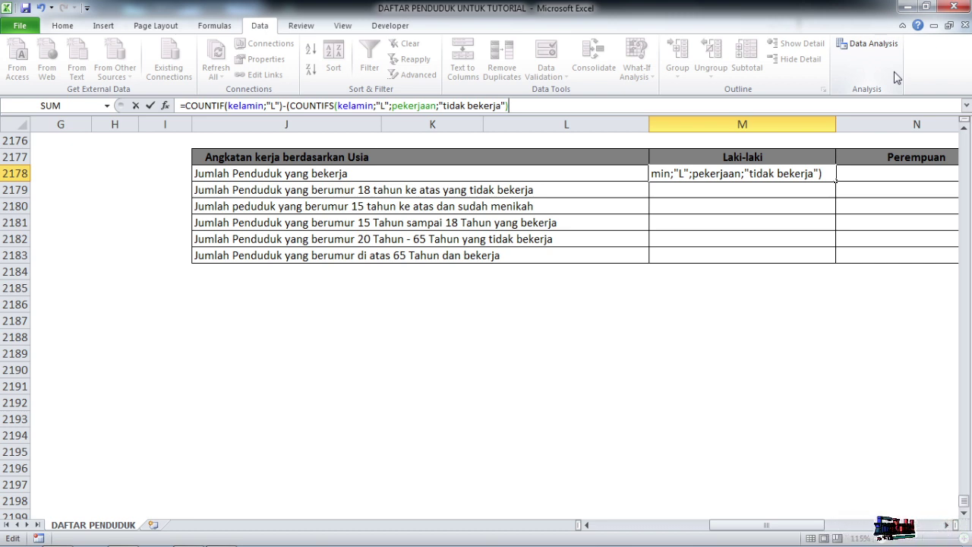
Step: Add a second parenthesised COUNTIFS to the M2178 formula with a plus sign, using kelamin and "L" as its first range and criterion
text(+()
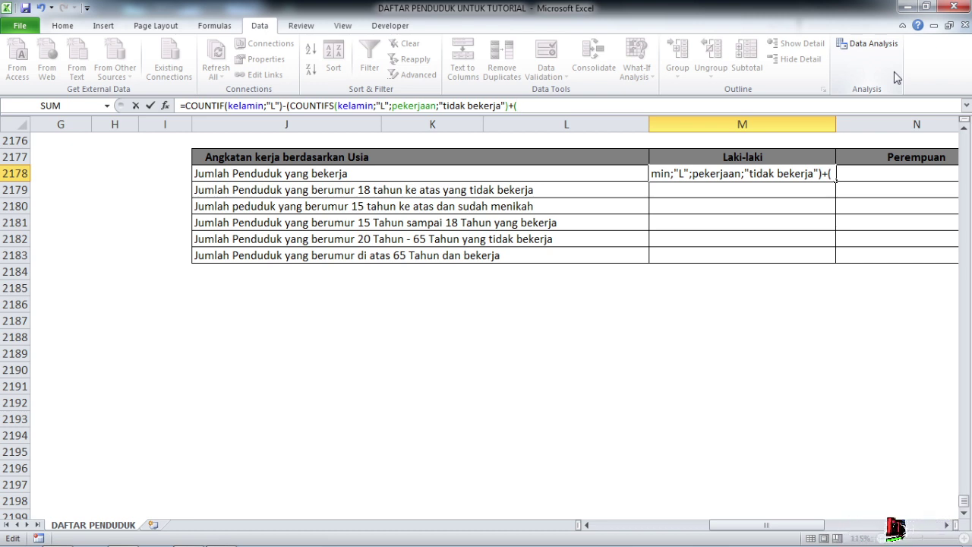
text(co)
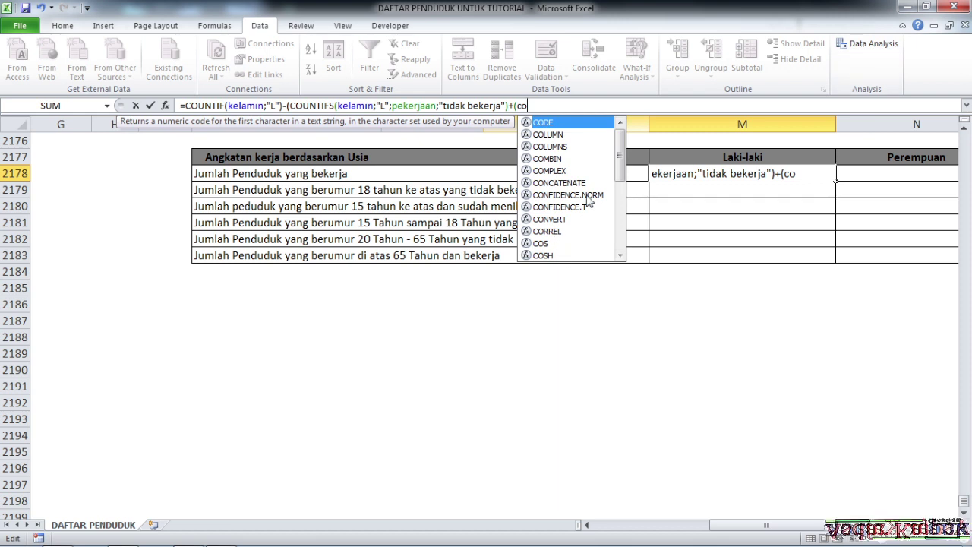
text(u)
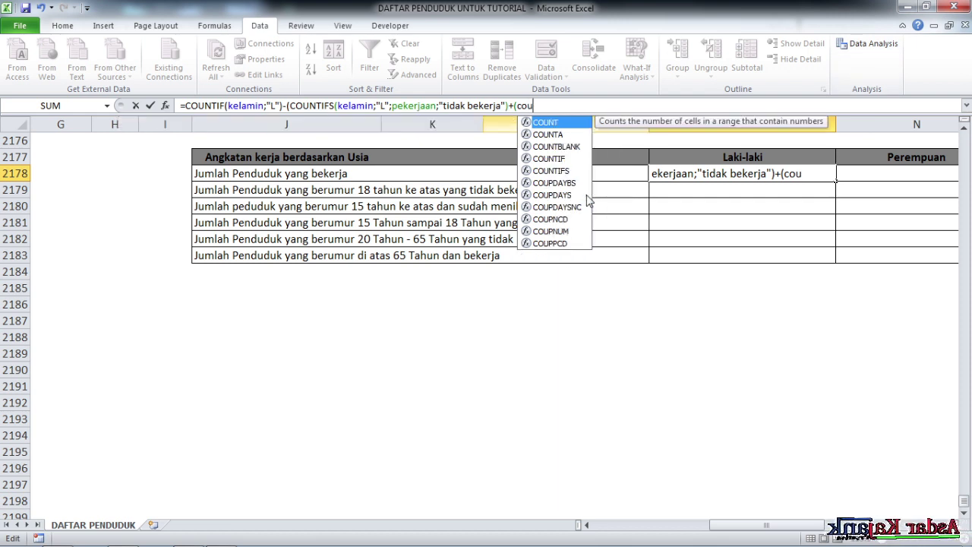
click(553, 173)
double_click(554, 174)
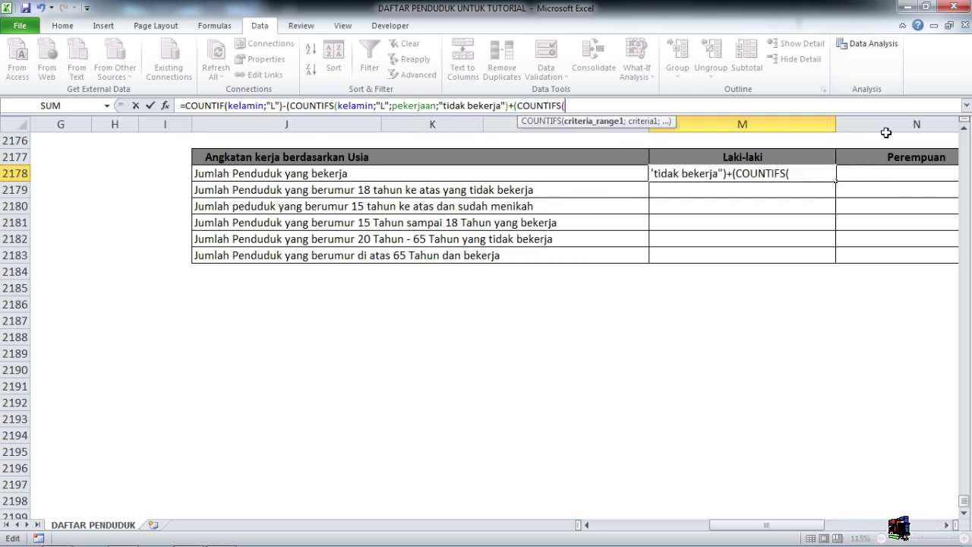
text(kel)
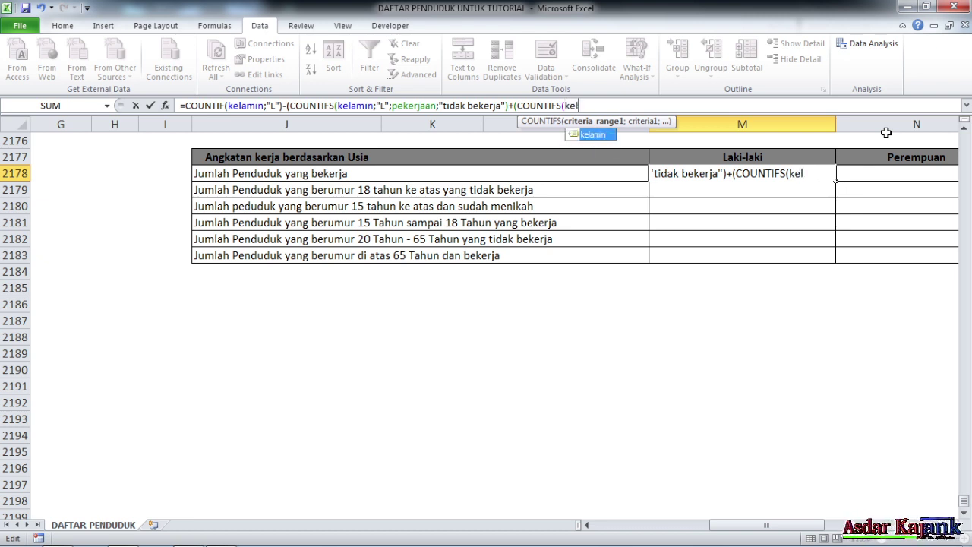
double_click(604, 137)
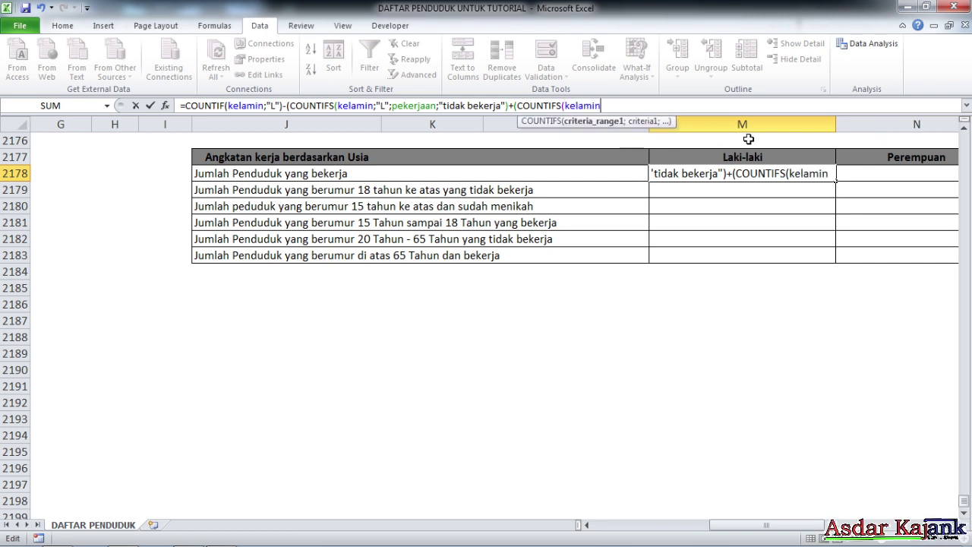
text(;")
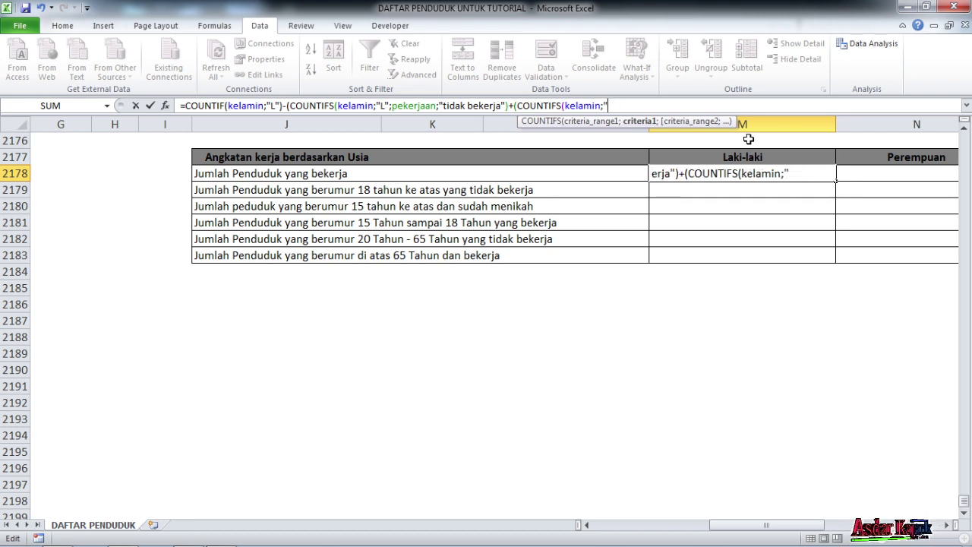
text(L)
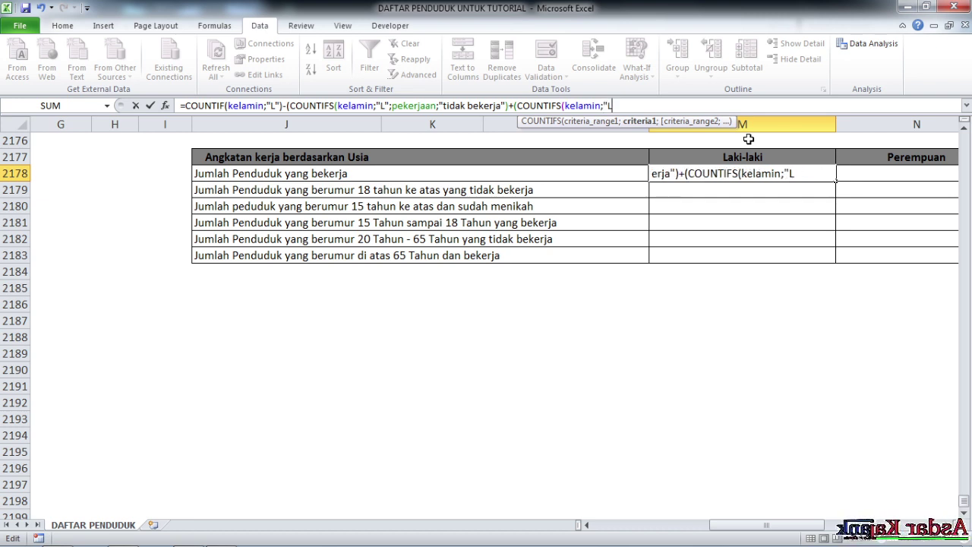
text(";)
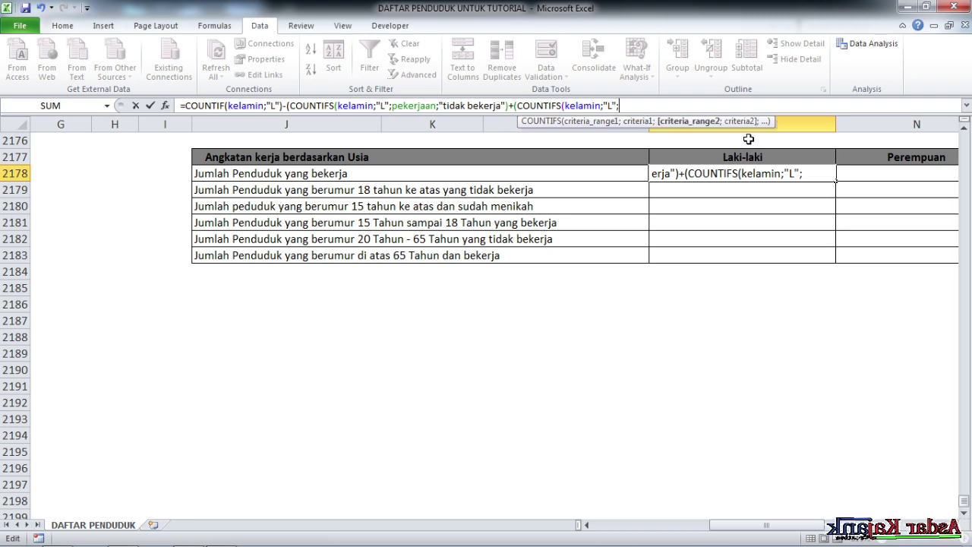
Step: Finish the second COUNTIFS with pekerjaan and "belum/tidak bekerja", close all brackets and enter the M2178 formula
text(pe)
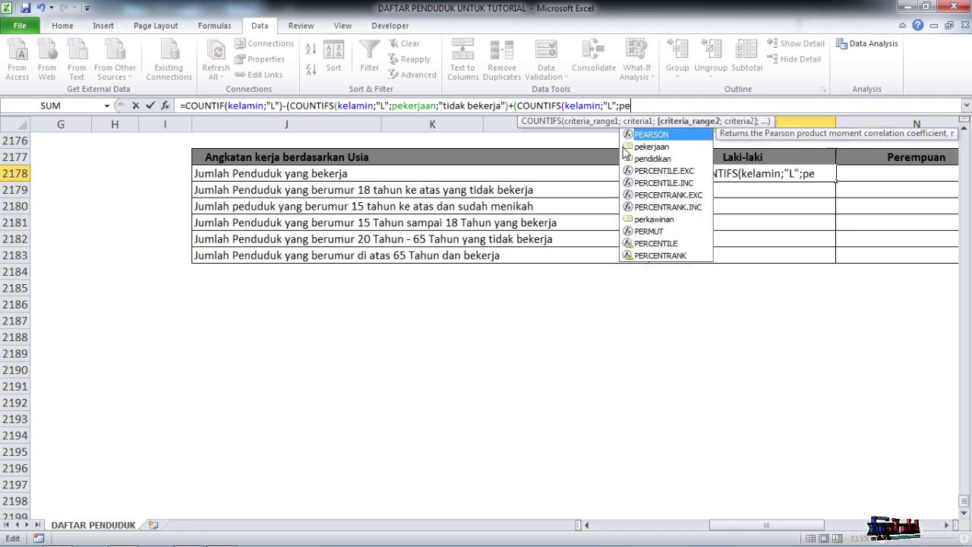
double_click(652, 146)
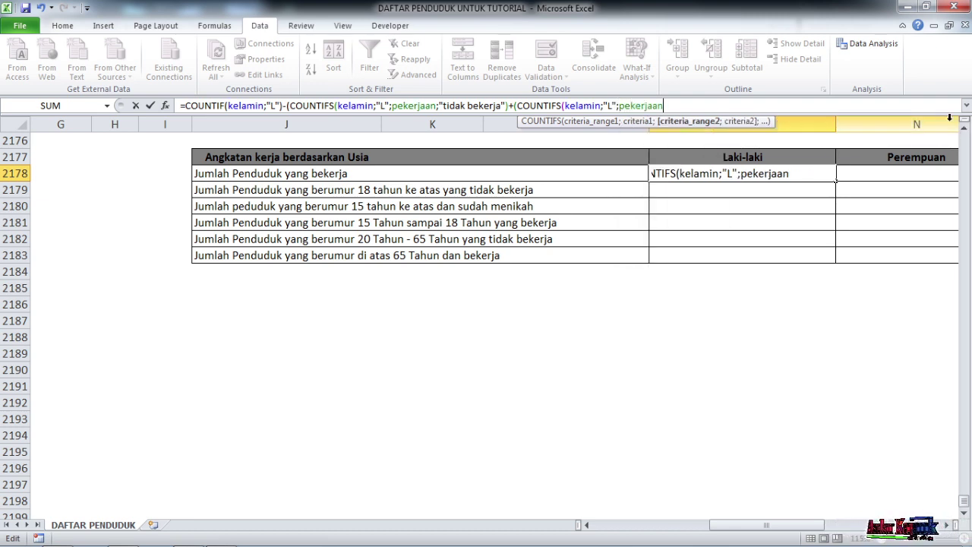
text(;")
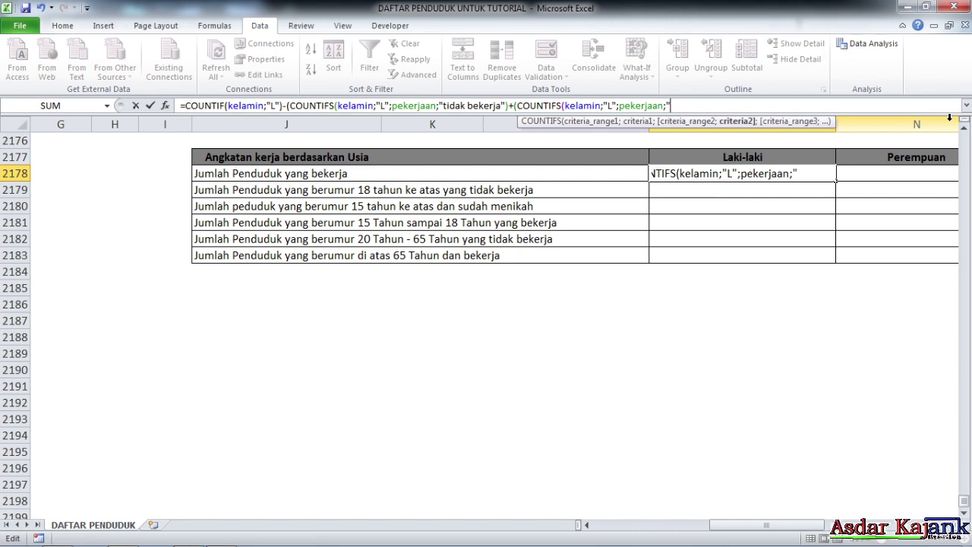
text(be)
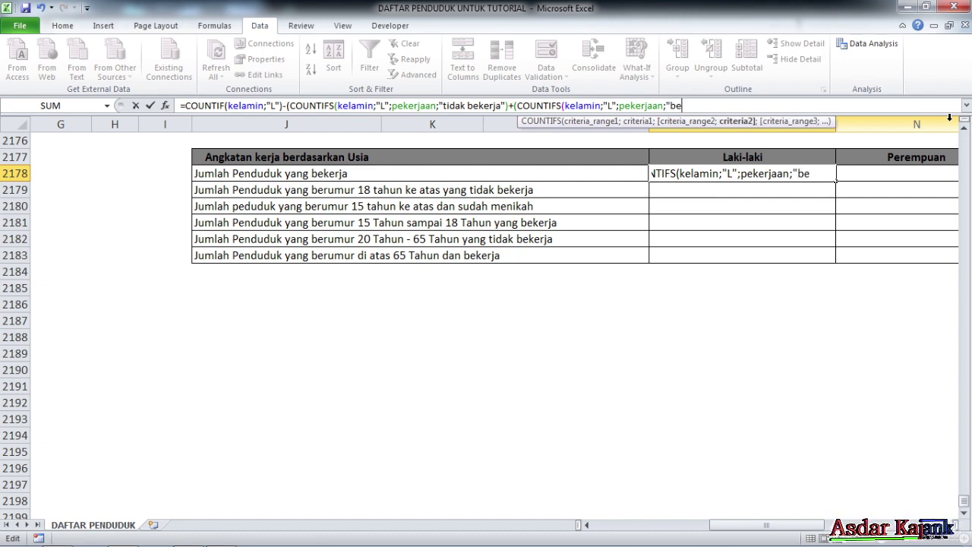
text(lum)
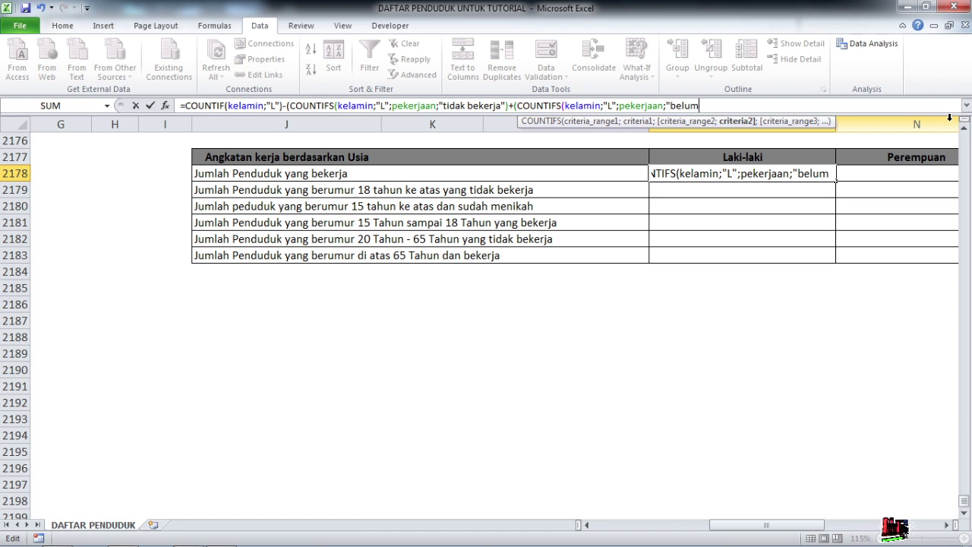
text(/tida)
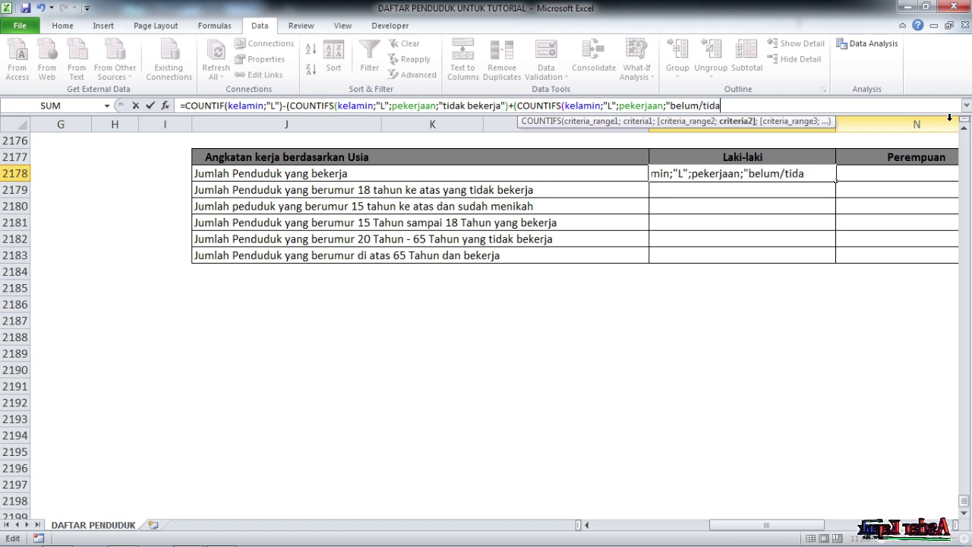
text(k bekerja)
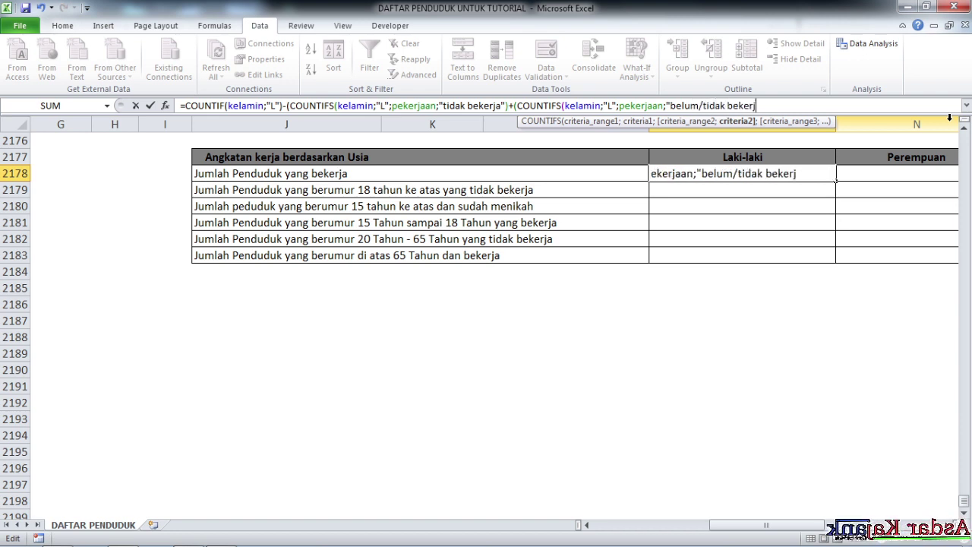
text("))
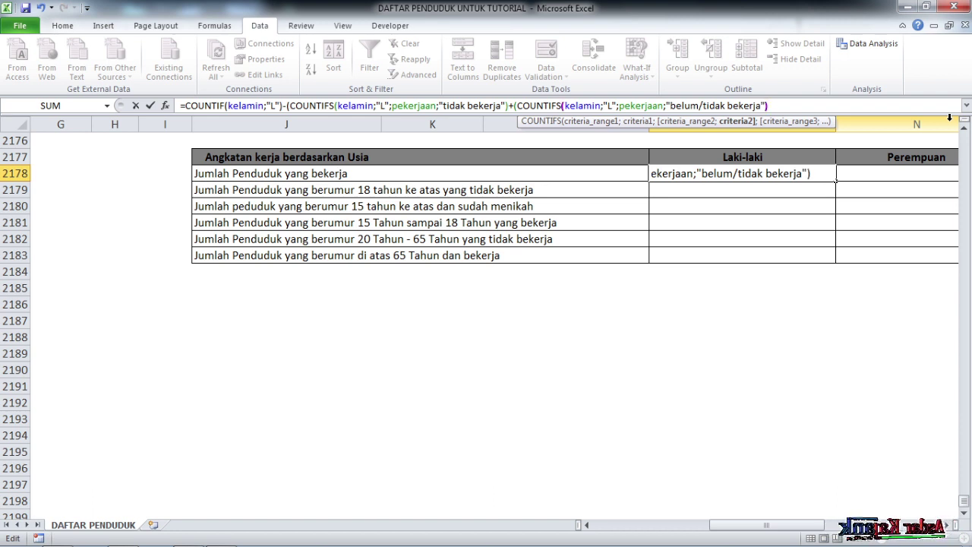
text())
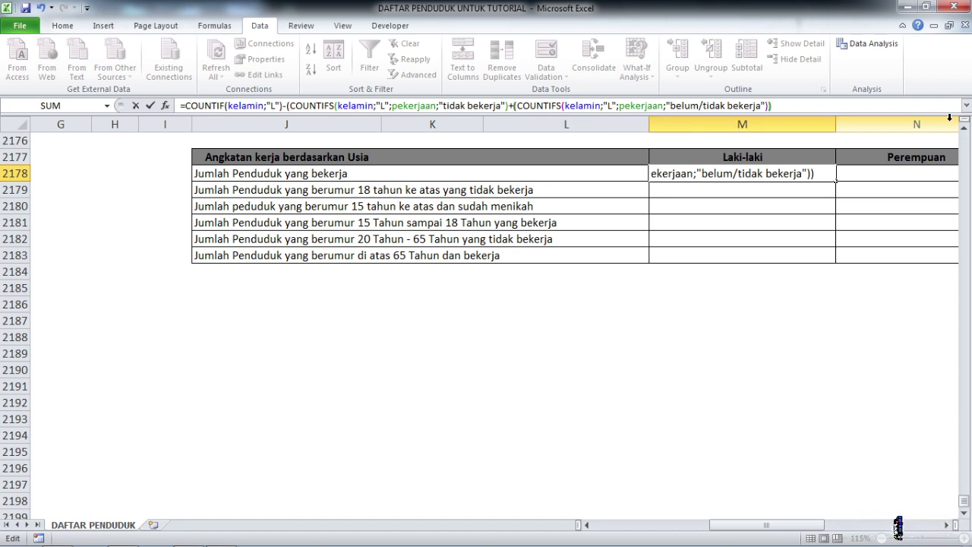
text())
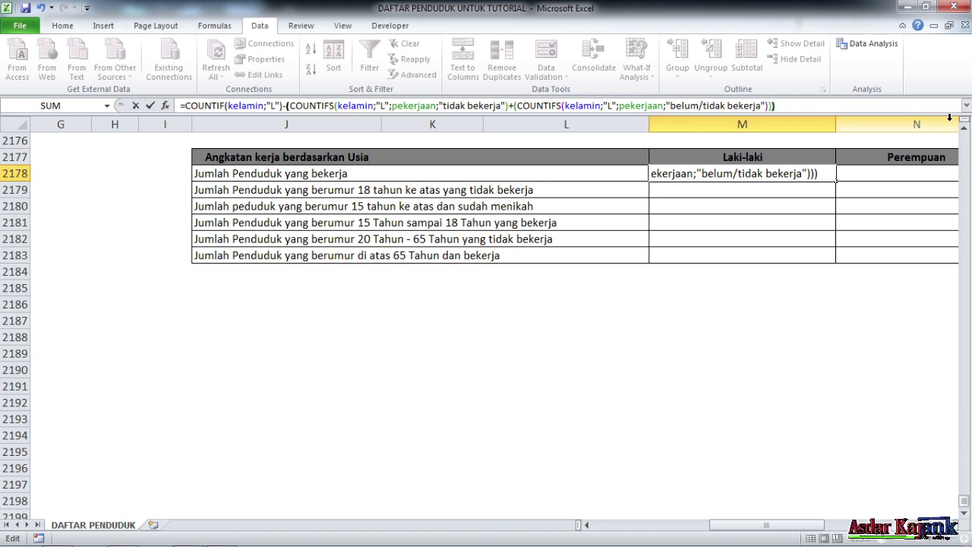
key(Return)
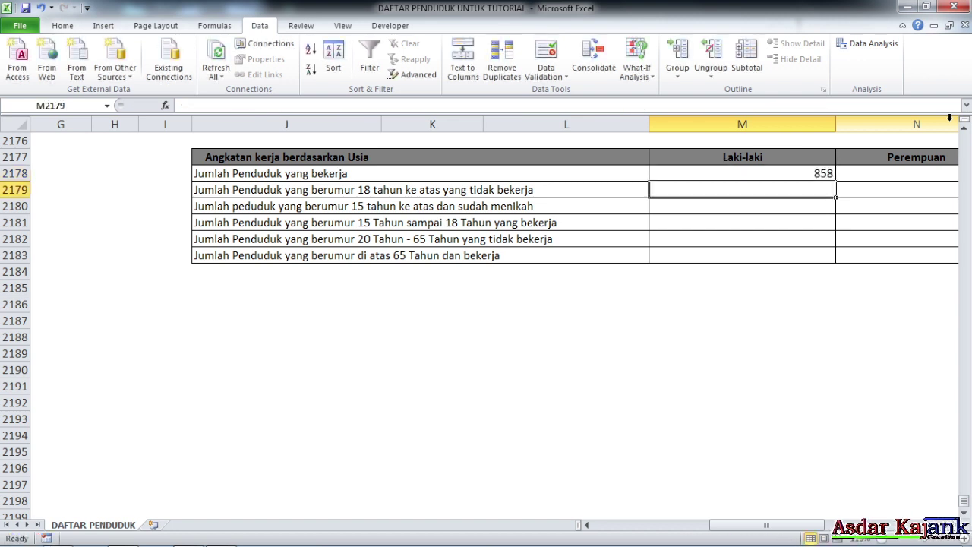
Step: Copy the M2178 formula across to N2178, the Perempuan cell of the row Jumlah Penduduk yang bekerja
click(797, 176)
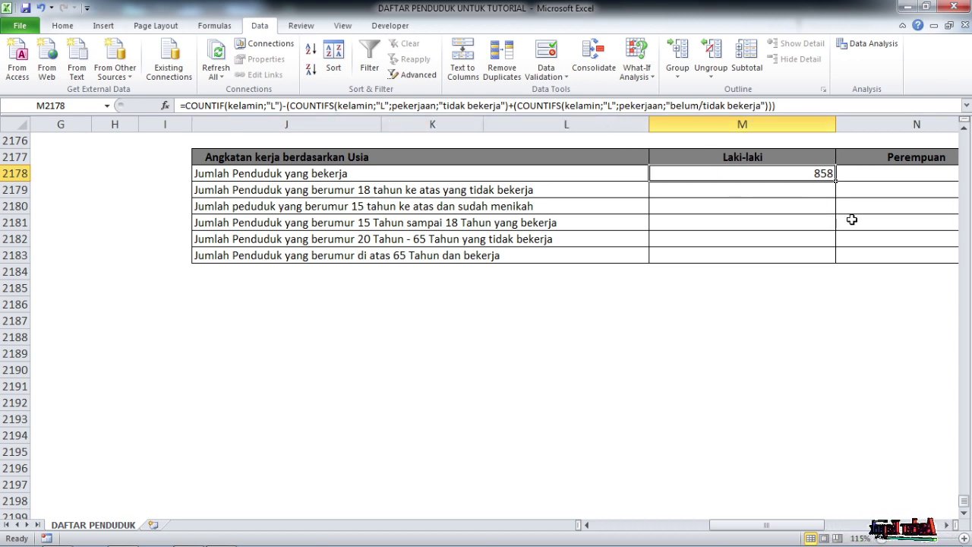
key(Down)
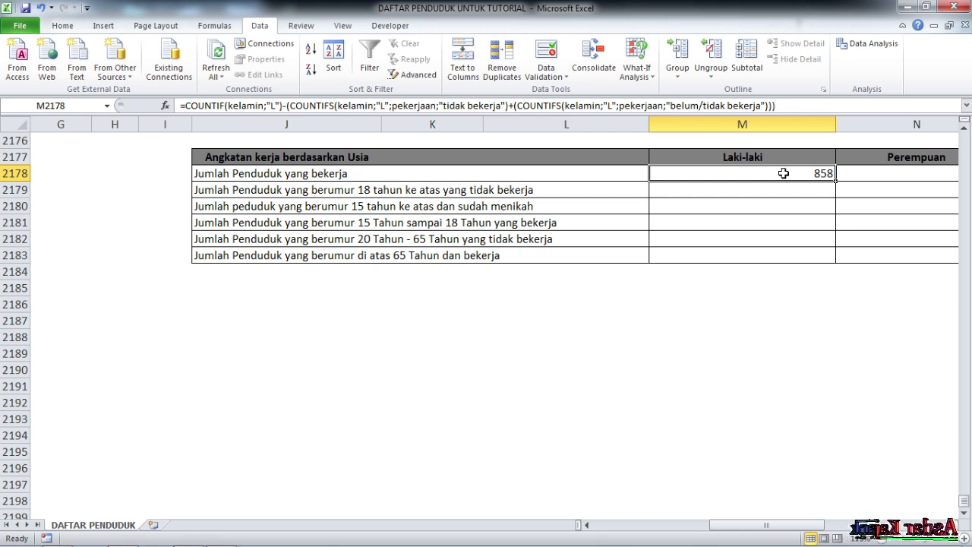
scroll(783, 173, right, 1)
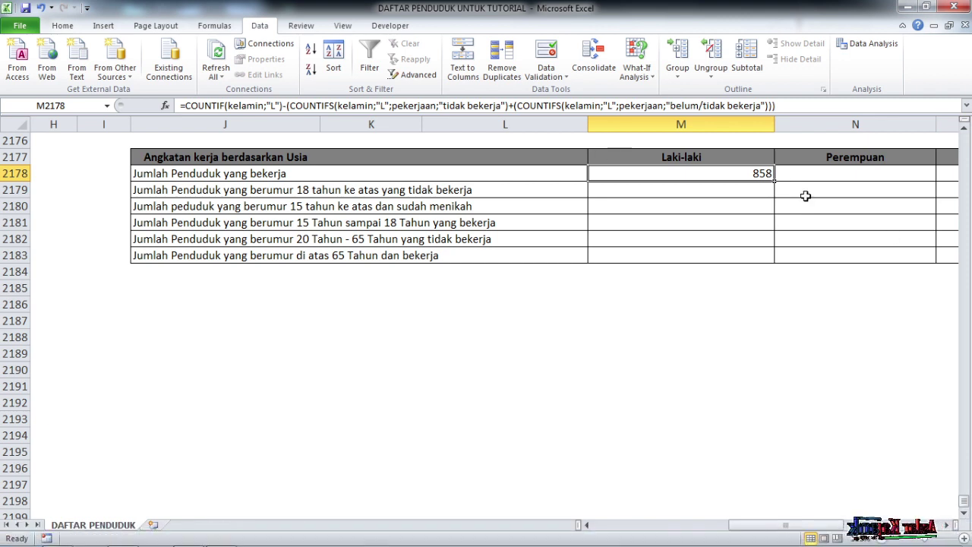
drag(776, 181, 889, 174)
click(889, 174)
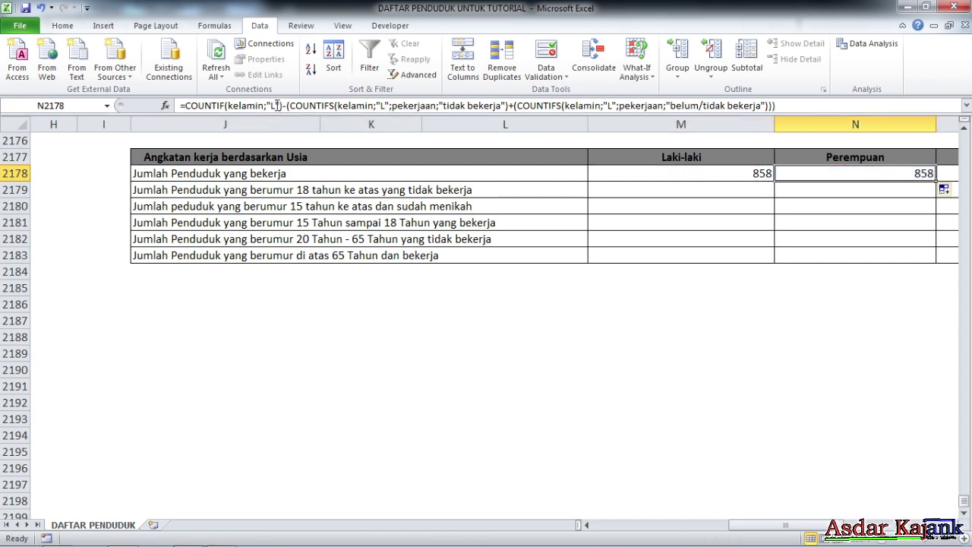
Step: Change the kelamin criteria in the N2178 formula to "P" in the COUNTIF and "p" in both COUNTIFS, and enter it
click(277, 106)
key(BackSpace)
text(P)
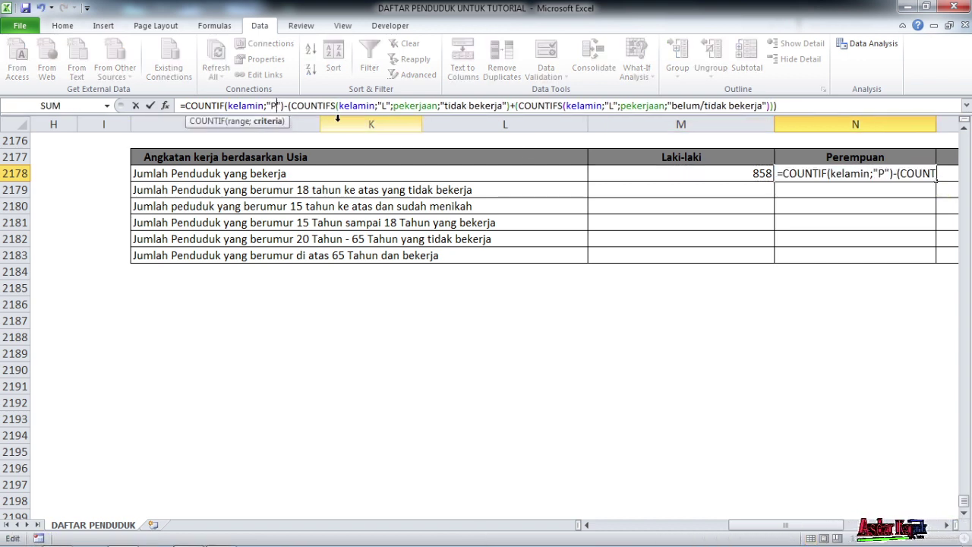
click(388, 107)
key(BackSpace)
text(p)
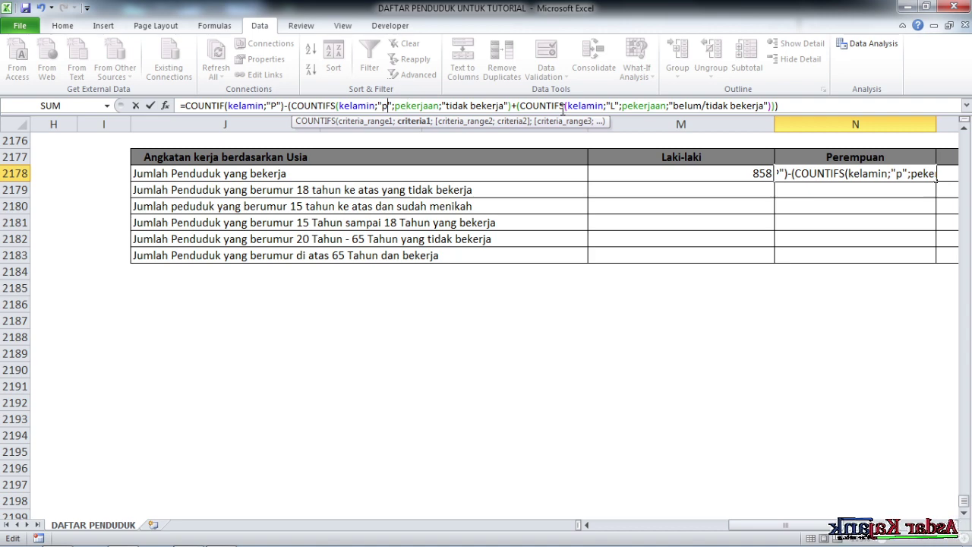
click(614, 106)
key(BackSpace)
text(p)
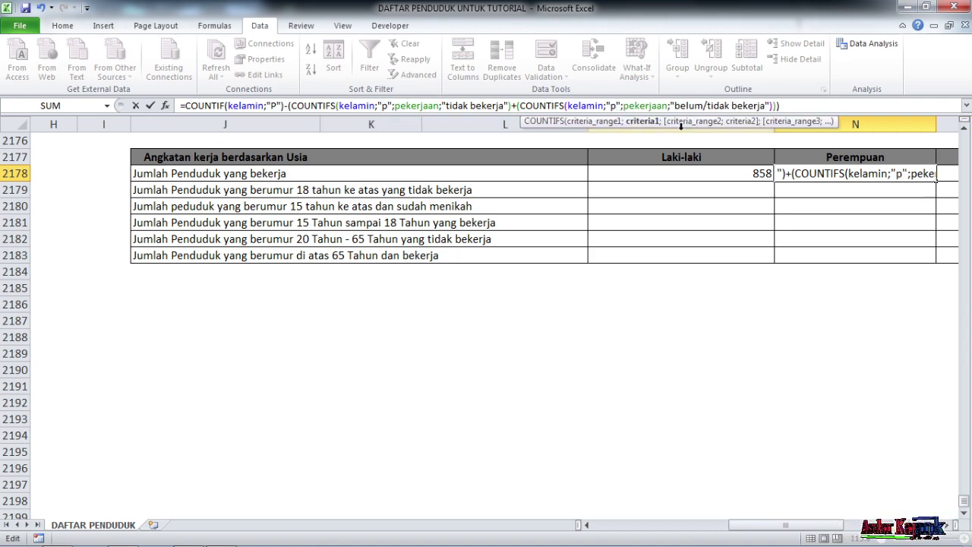
key(Return)
click(900, 175)
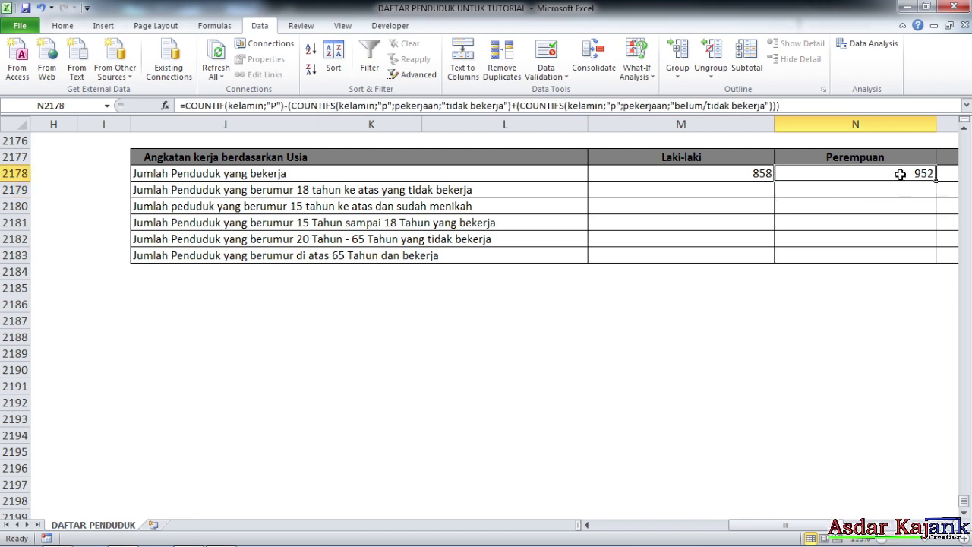
click(790, 187)
click(769, 176)
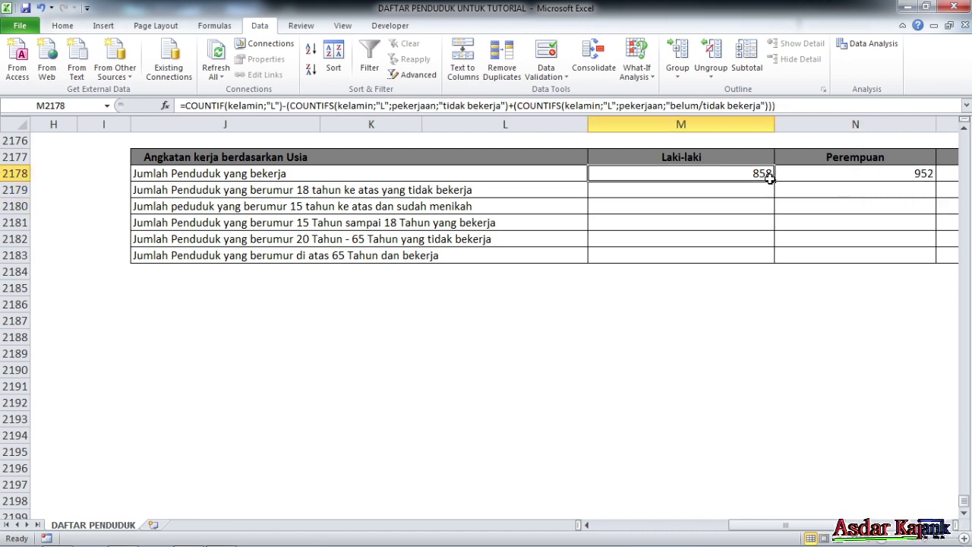
Step: Total the Laki-laki and Perempuan cells of row 2178 in O2178 with a SUM of M2178:N2178
click(828, 178)
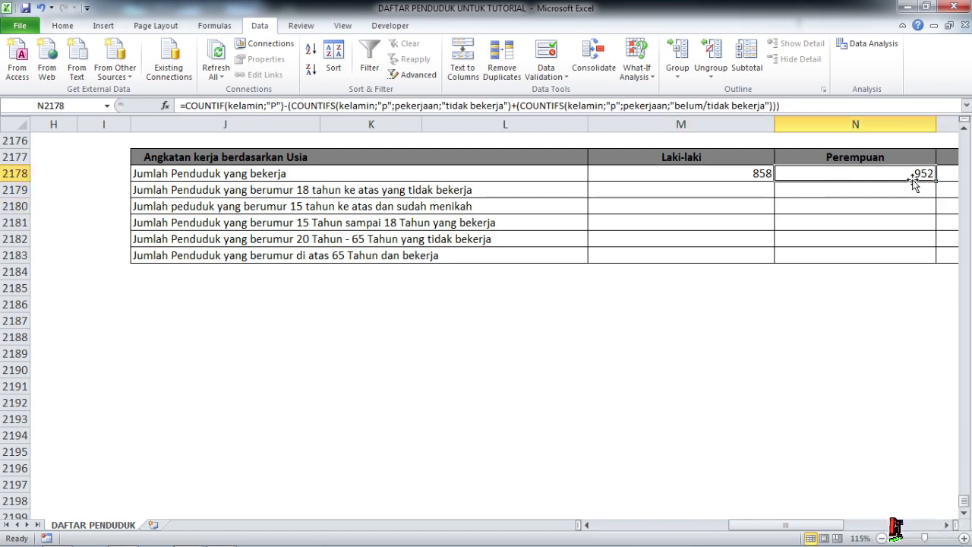
key(Right)
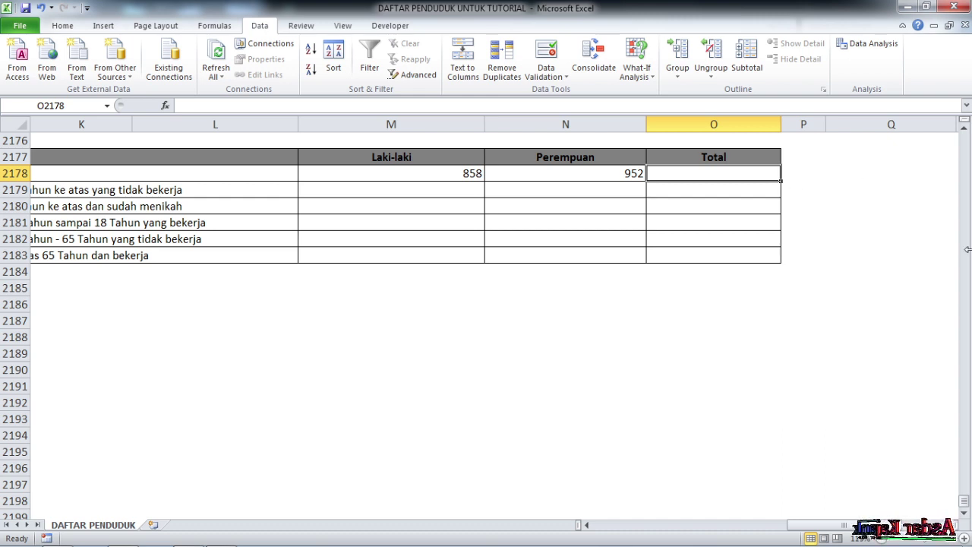
text(=sum()
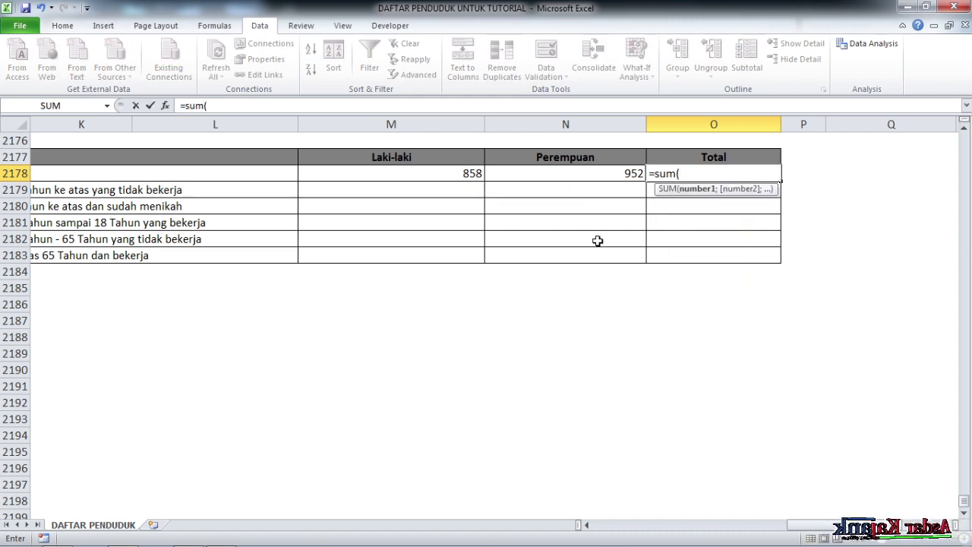
drag(469, 172, 499, 174)
key(Return)
Step: Review the Laki-laki, Perempuan and Total cells of the row Jumlah Penduduk yang bekerja and their formulas
click(625, 206)
click(614, 175)
click(696, 174)
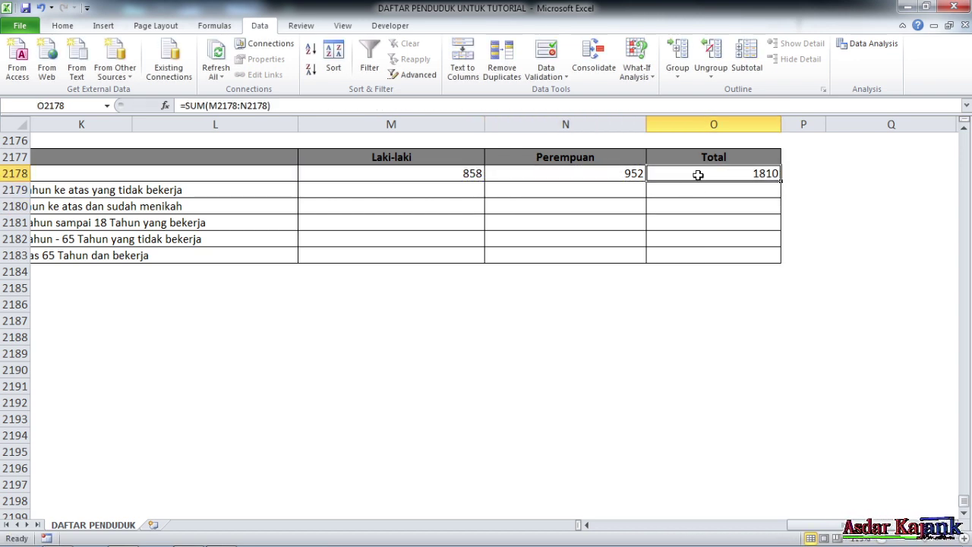
click(623, 177)
click(695, 187)
click(712, 175)
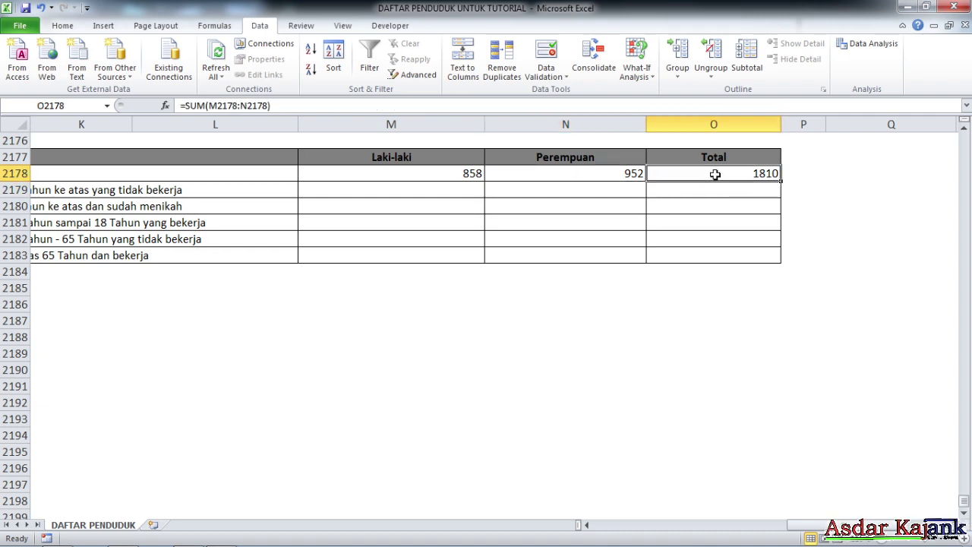
click(577, 170)
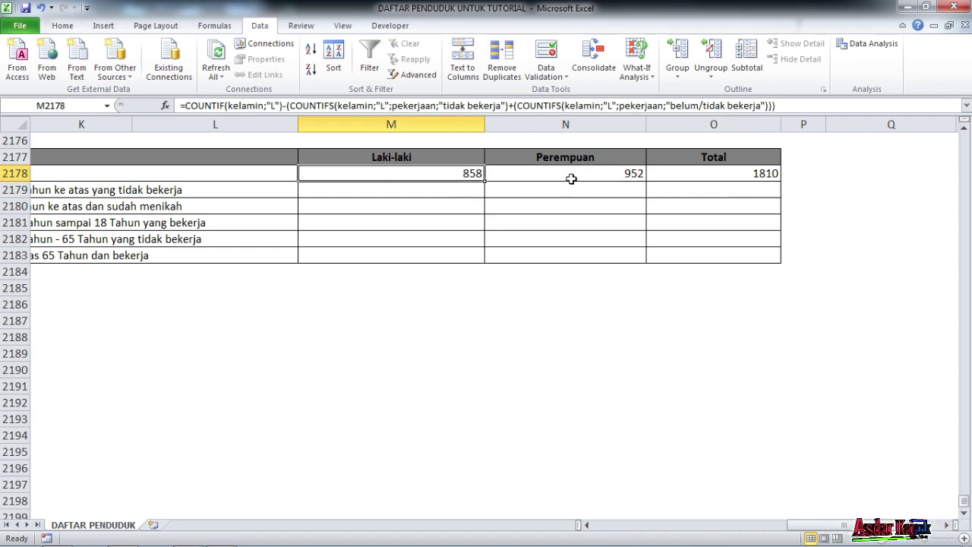
drag(797, 529, 731, 536)
click(821, 176)
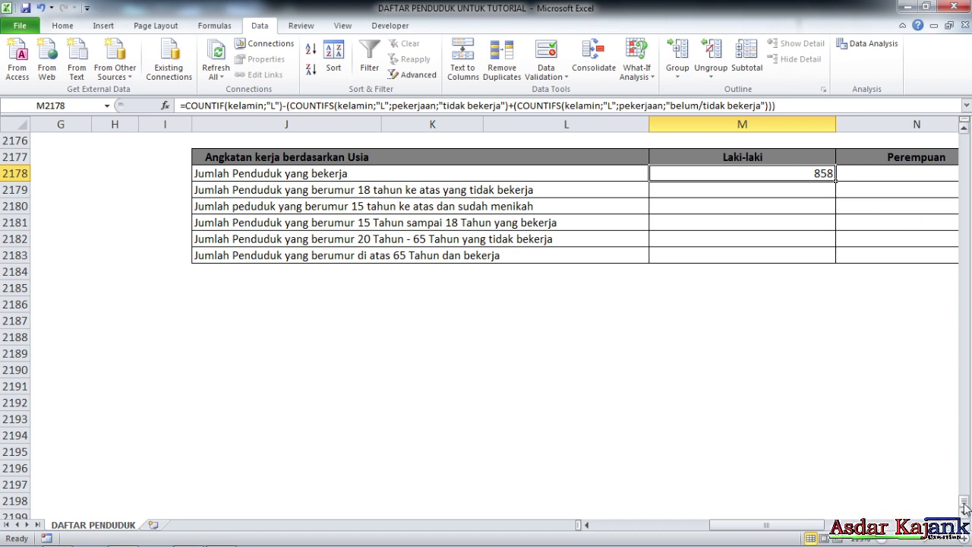
Step: Start a COUNTIFS formula in M2179, the Laki-laki cell of the row for non-working residents aged 18 and over
click(794, 188)
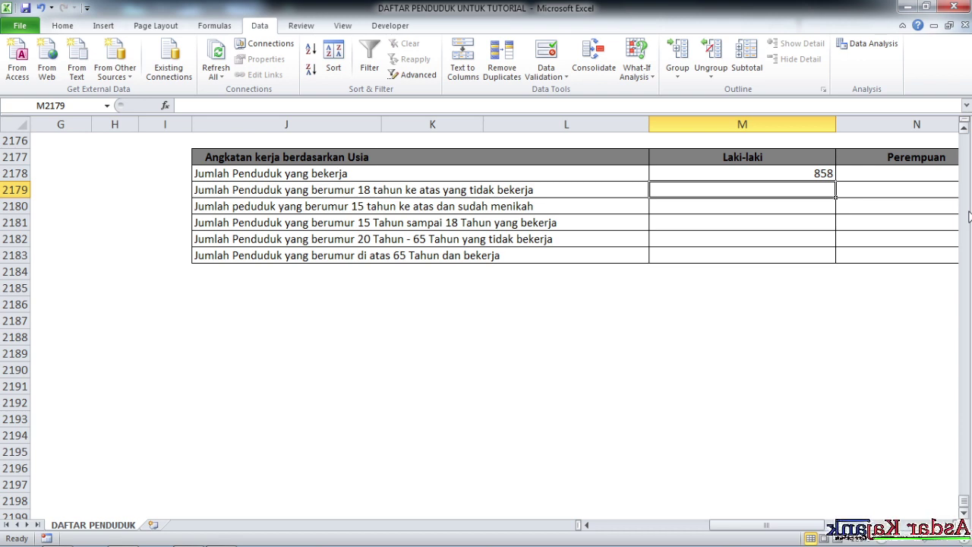
click(283, 190)
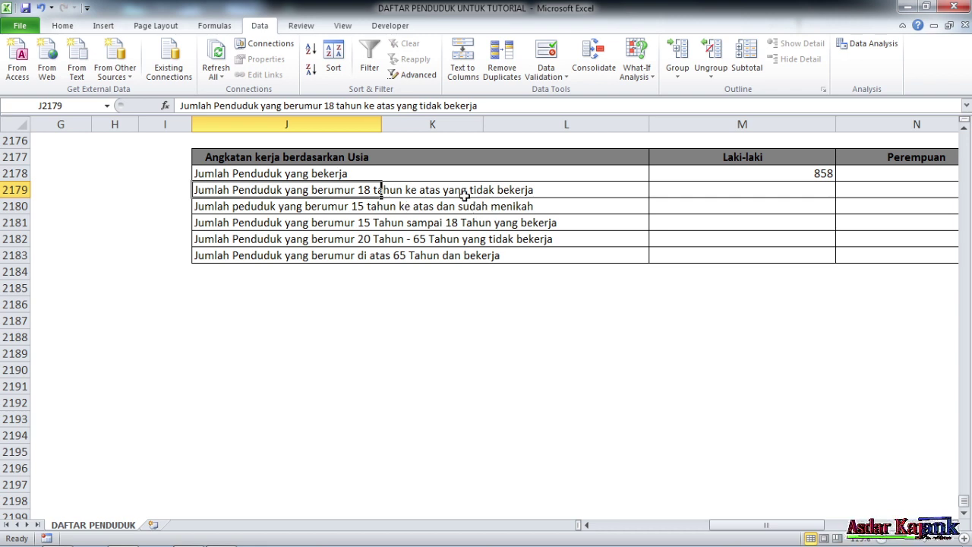
click(693, 189)
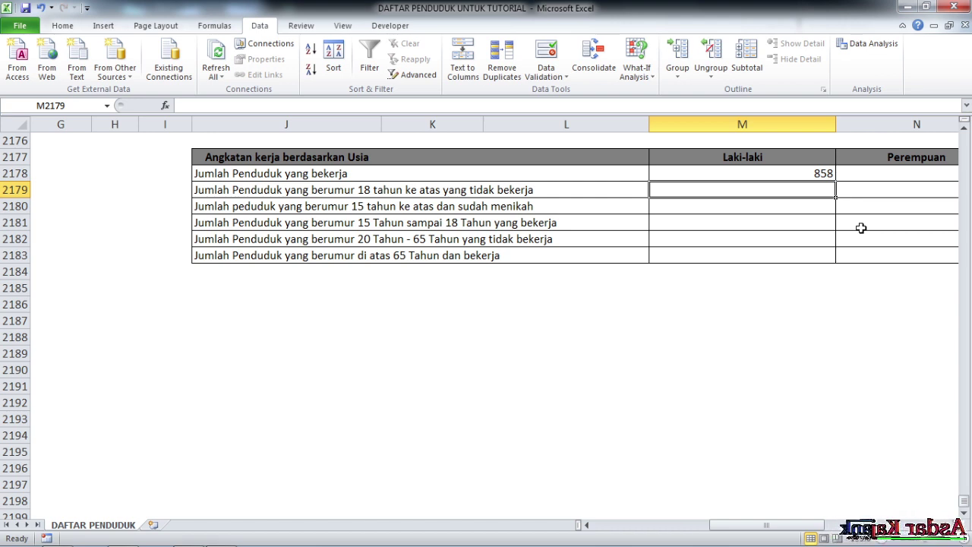
text(=coun)
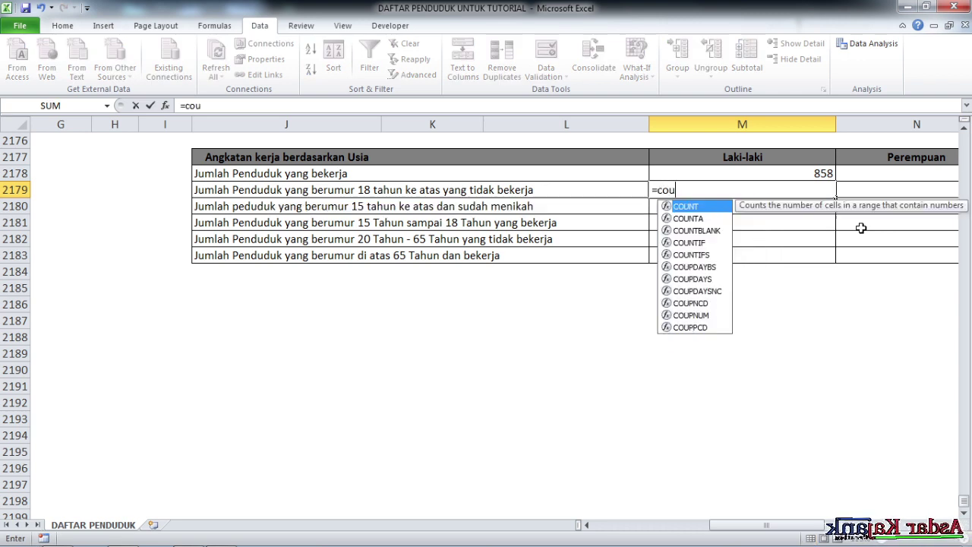
double_click(713, 256)
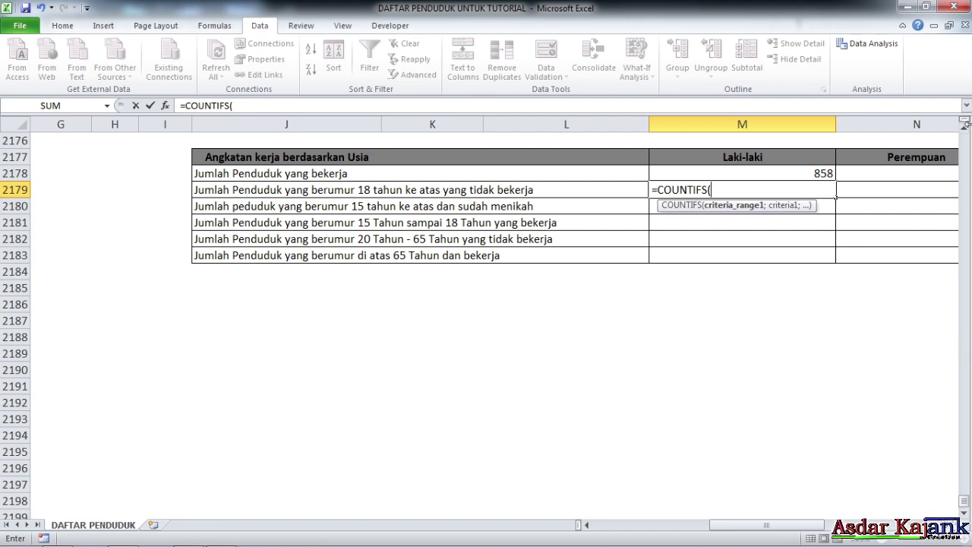
Step: Give the M2179 COUNTIFS the named range umur and the criterion "<=18" as its first pair
text(um)
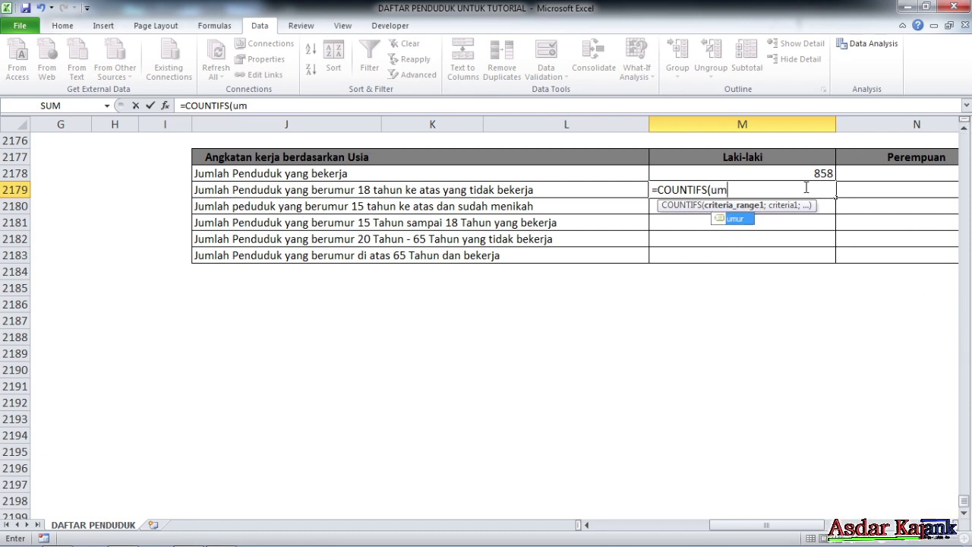
double_click(747, 219)
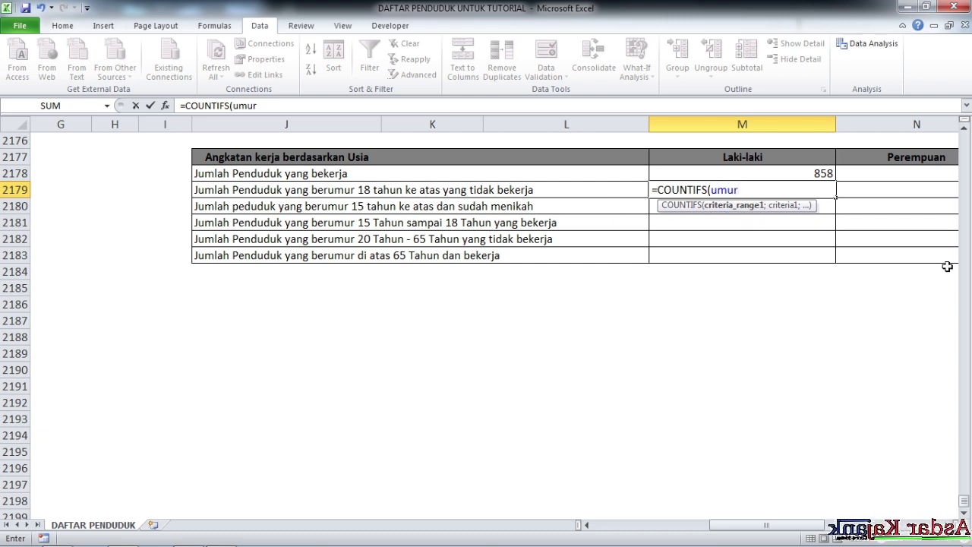
text(;)
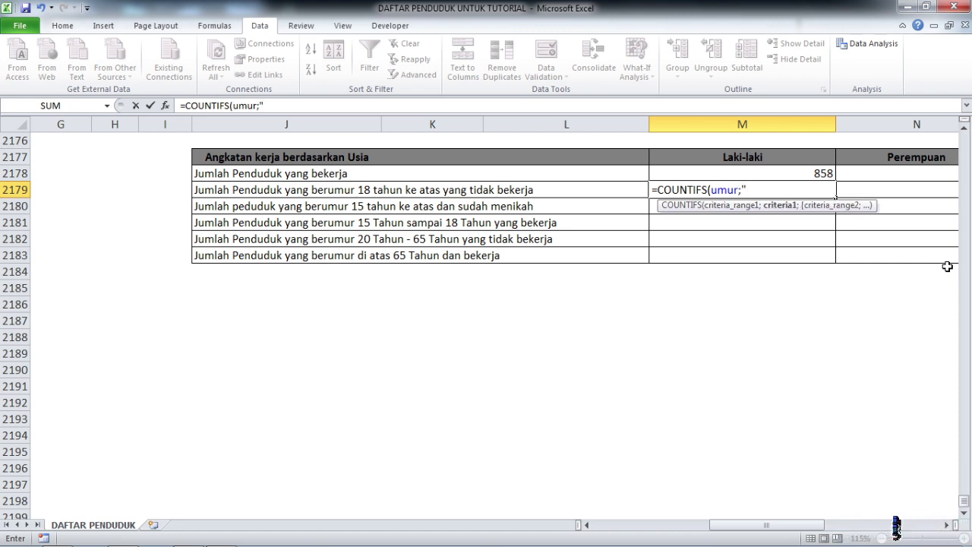
text("<)
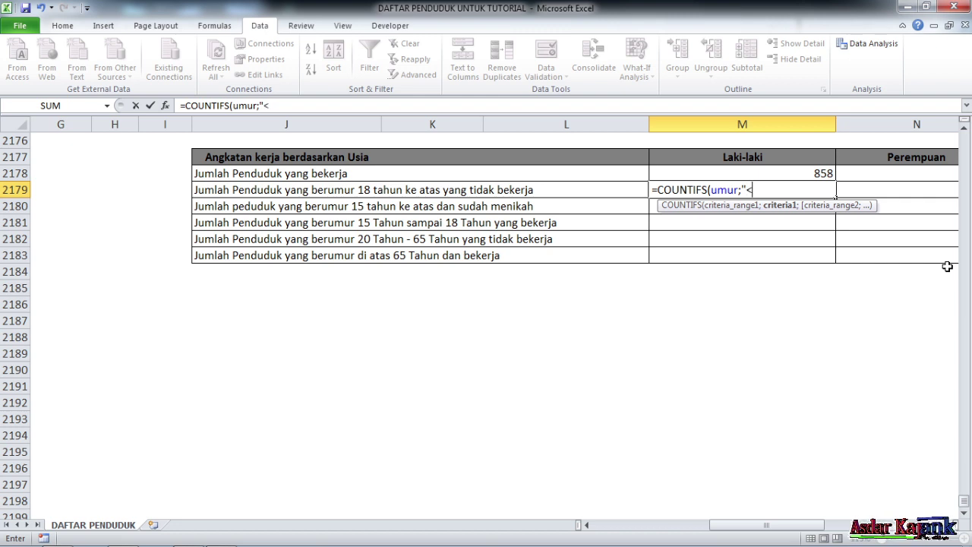
text(=18")
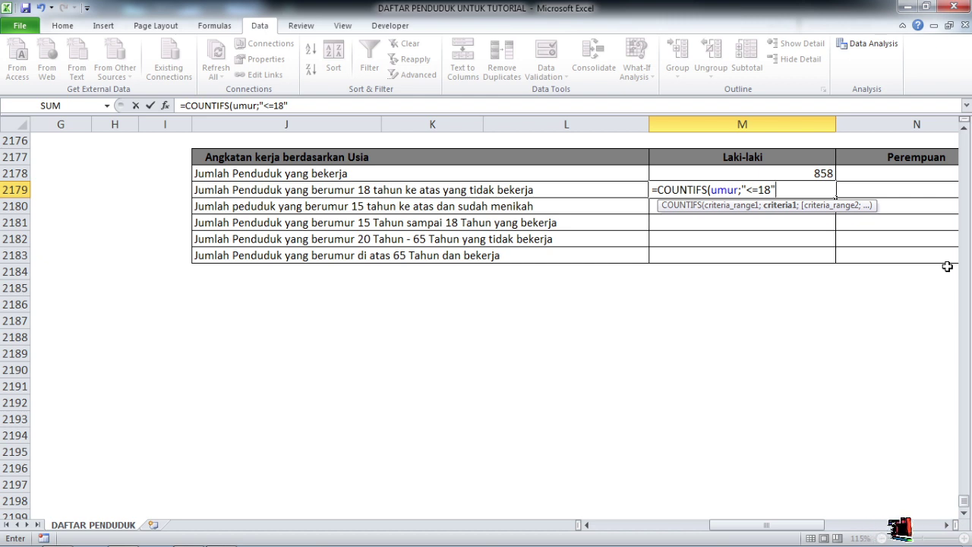
text(;)
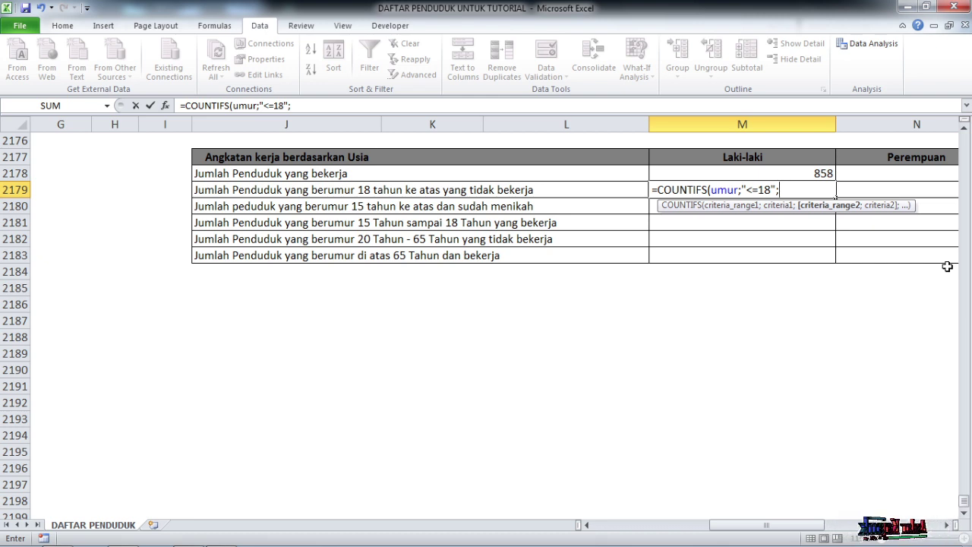
Step: Add the named range kelamin with the criterion "L" as the second pair of the M2179 COUNTIFS
text(kel)
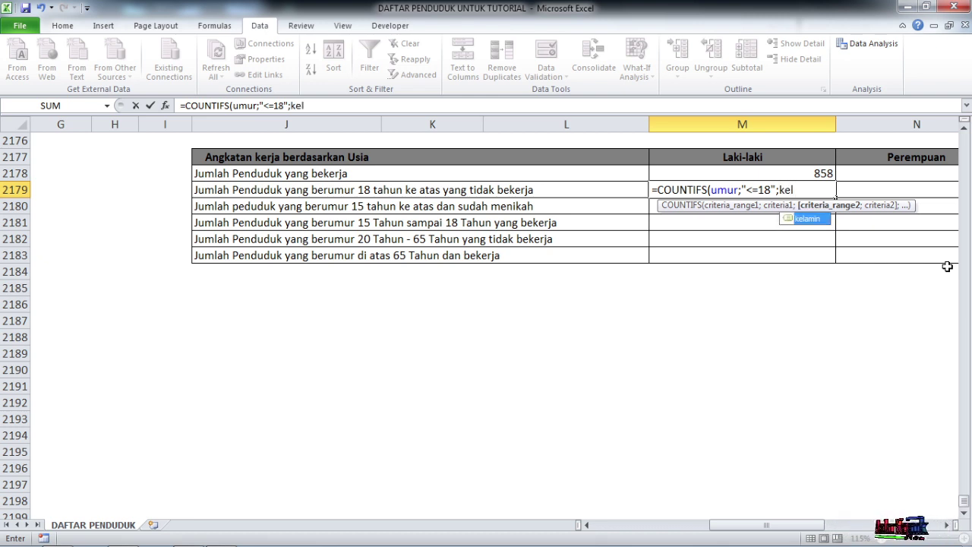
double_click(806, 219)
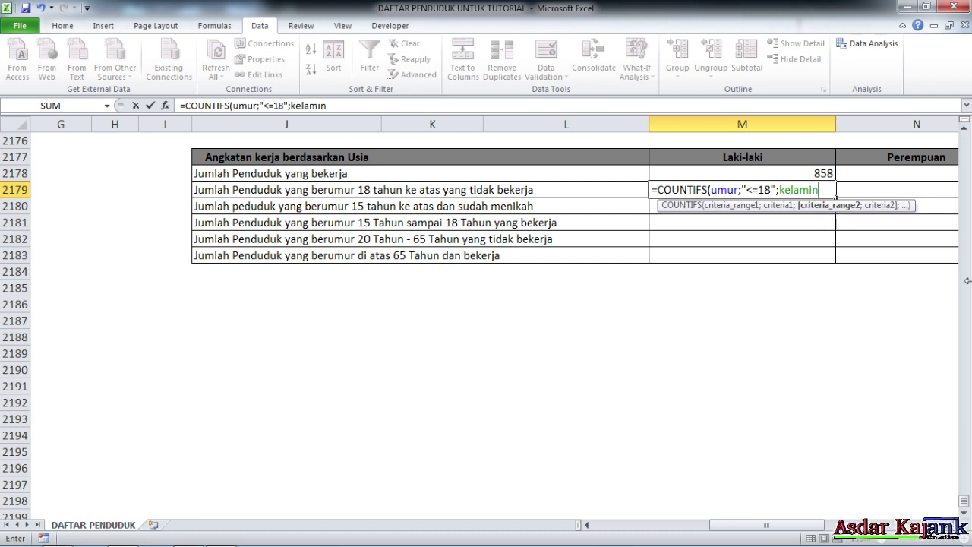
text(;)
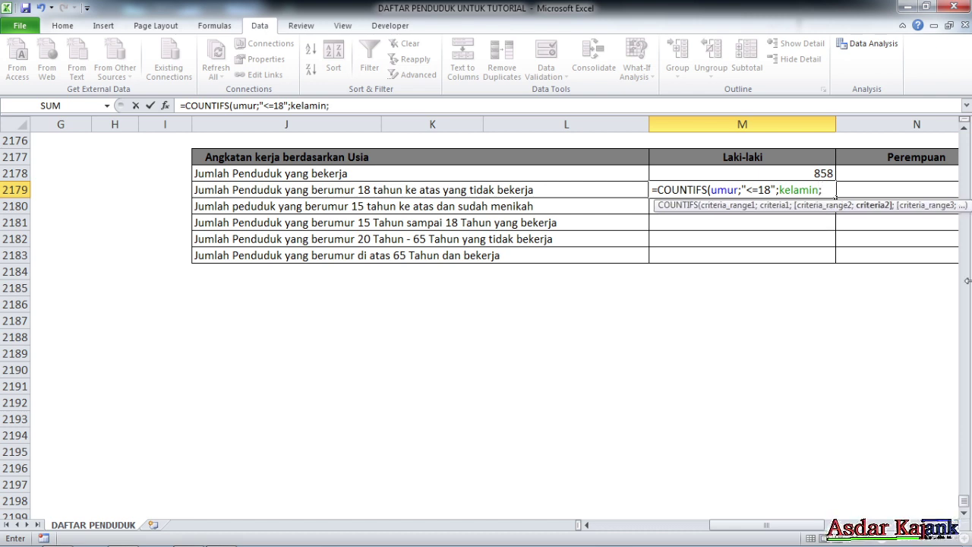
text("L)
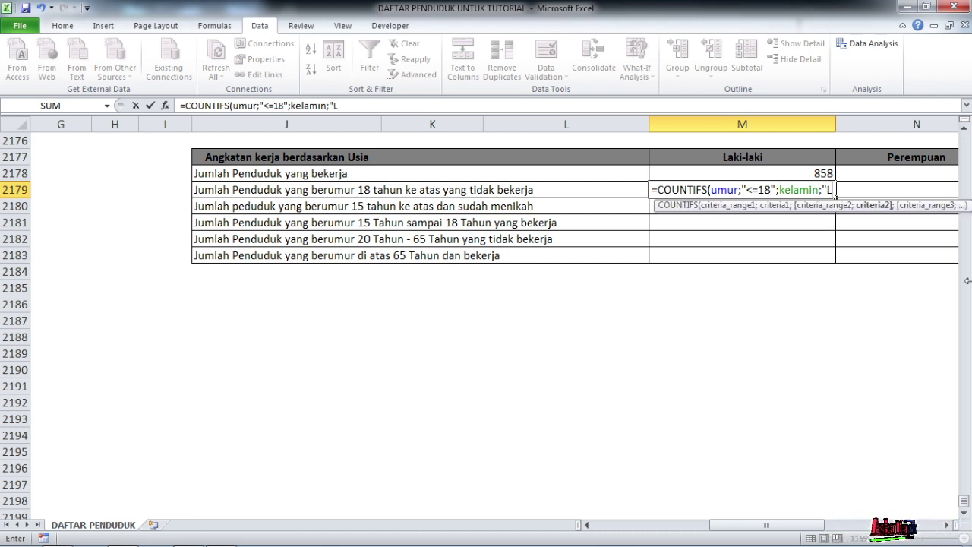
text(";)
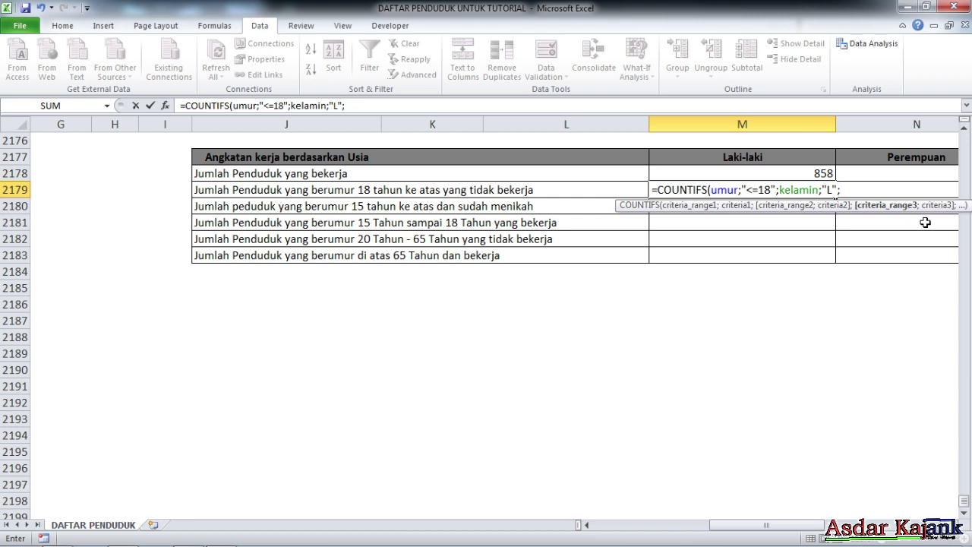
Step: Add the named range pekerjaan with the criterion "tidak bekerja" as the third pair of the M2179 COUNTIFS
text(pe)
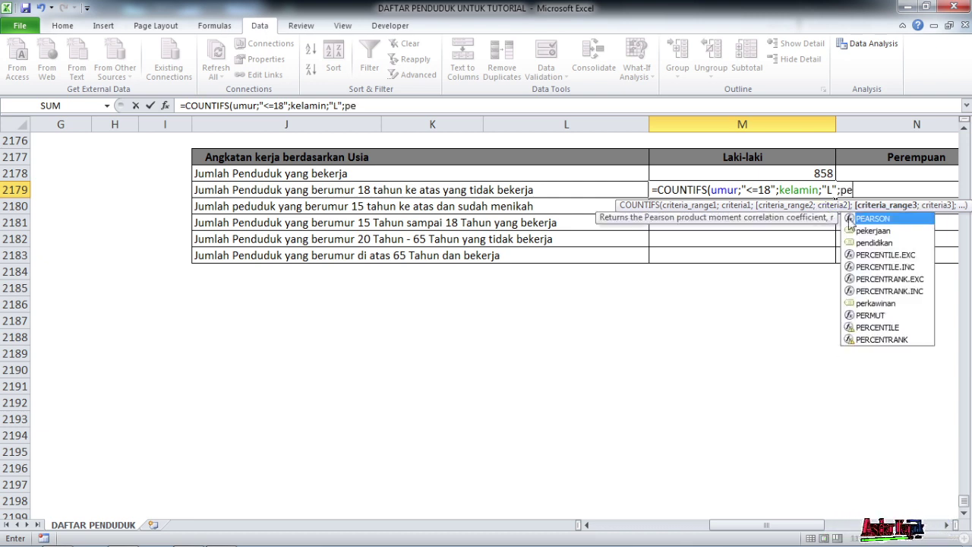
double_click(882, 230)
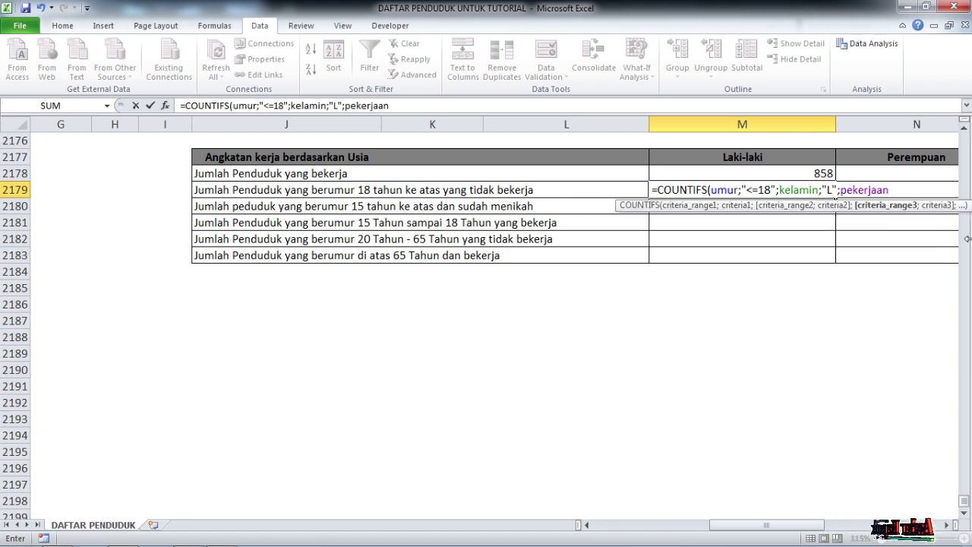
text(;)
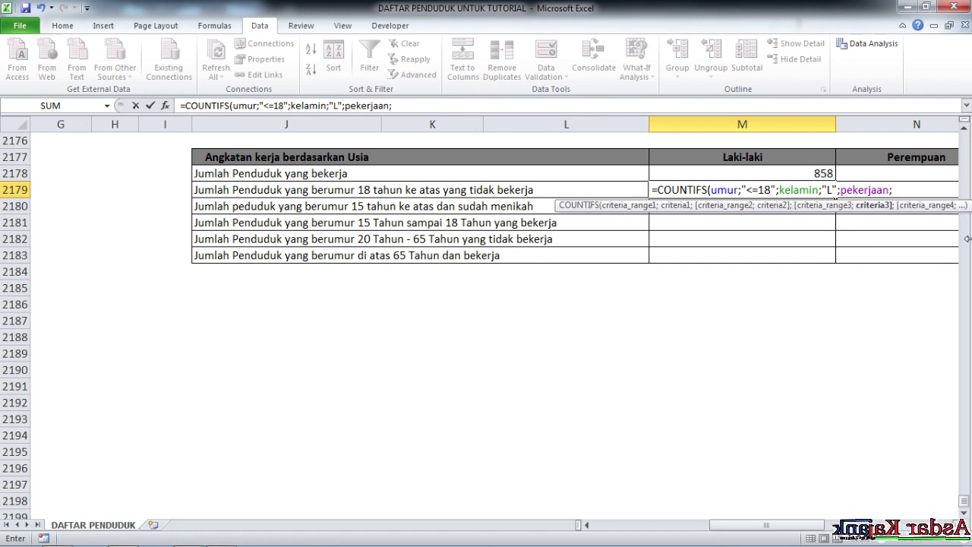
text(")
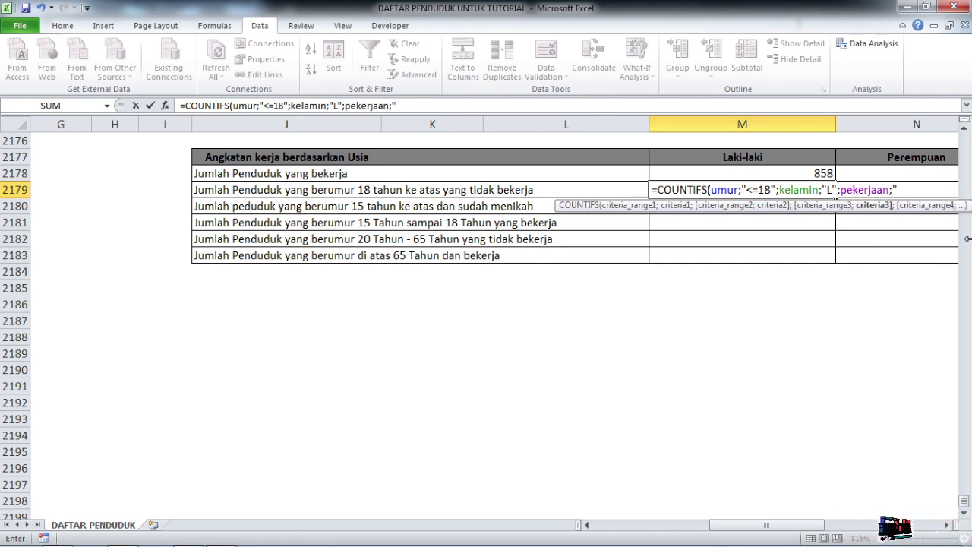
text(tida)
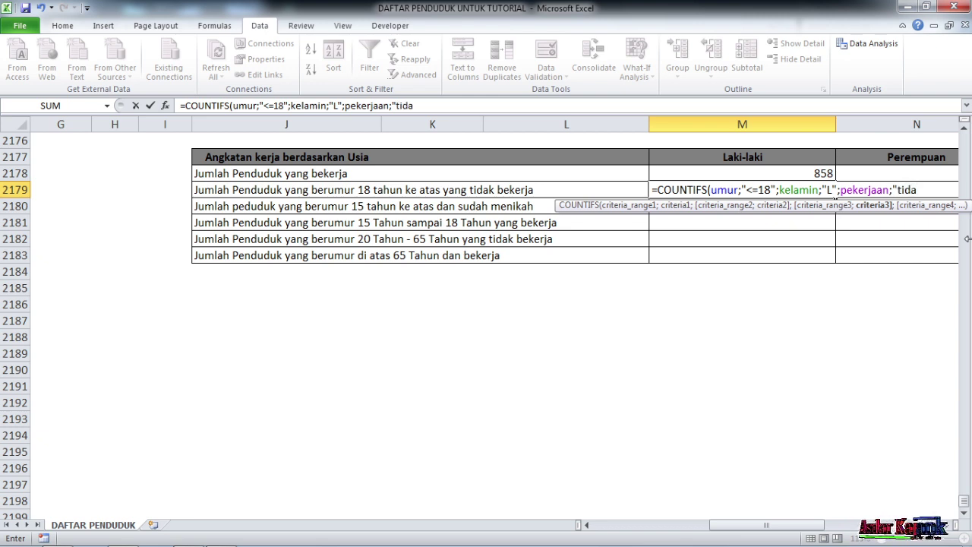
text(k bekerja)
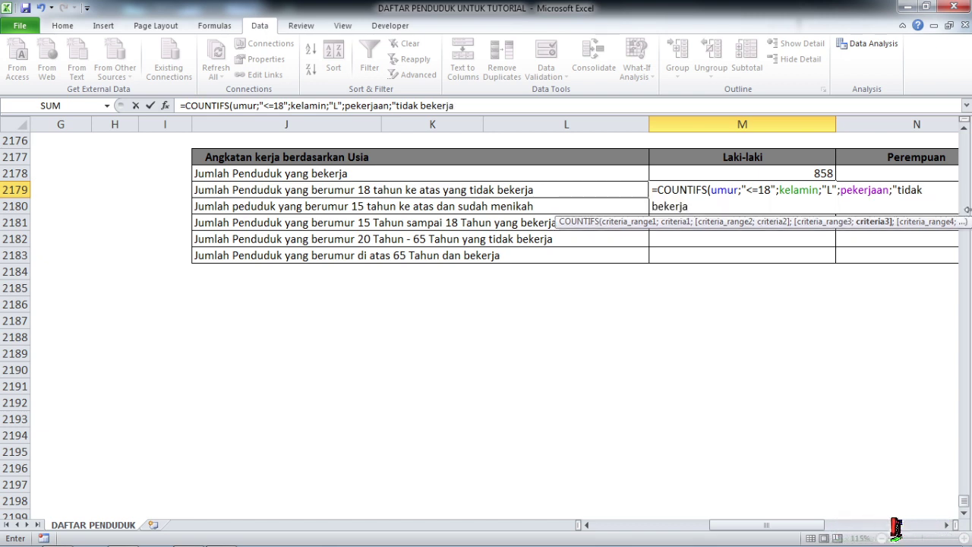
text(")
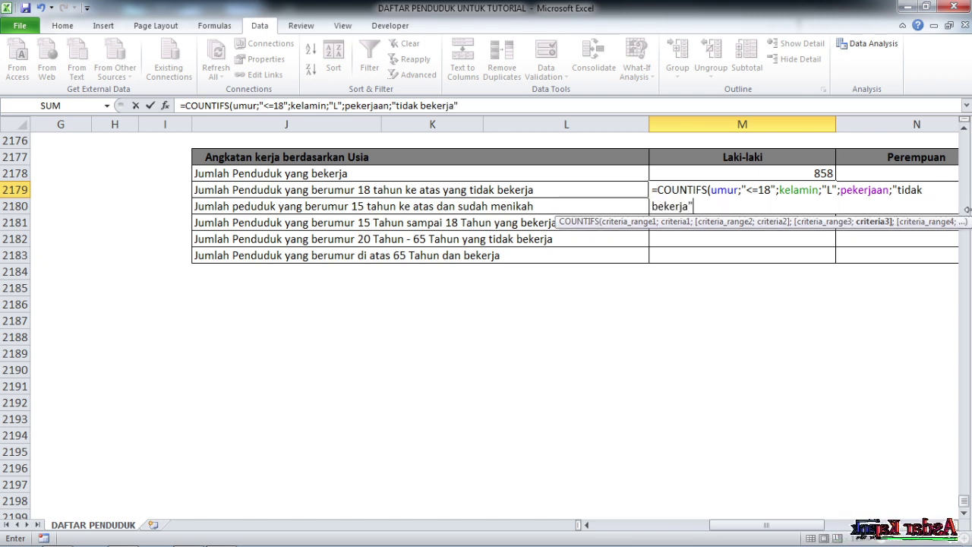
Step: Close and enter the COUNTIFS formula in M2179, keeping that cell selected
text())
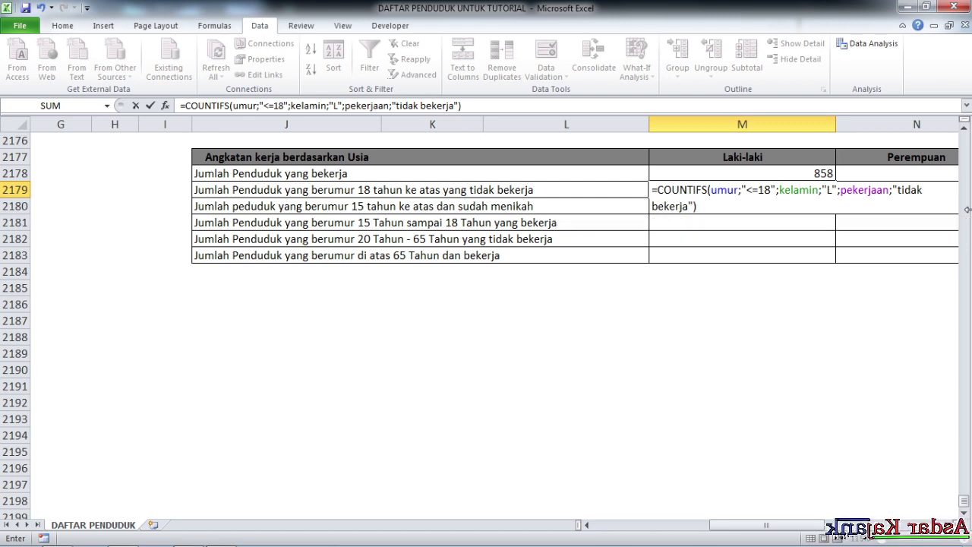
key(Return)
click(725, 189)
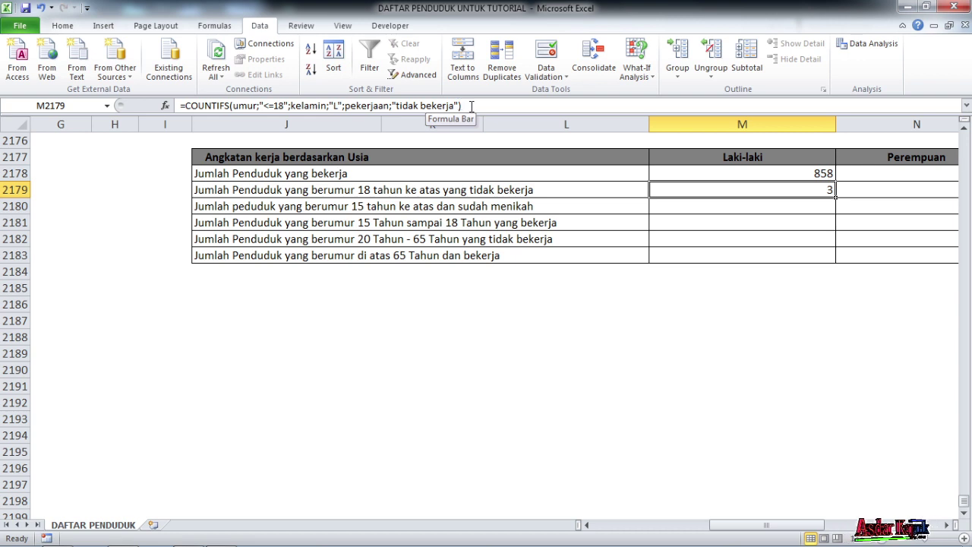
Step: Append a plus sign and a copy of the existing COUNTIFS expression to the formula in M2179
click(186, 106)
key(shift+End)
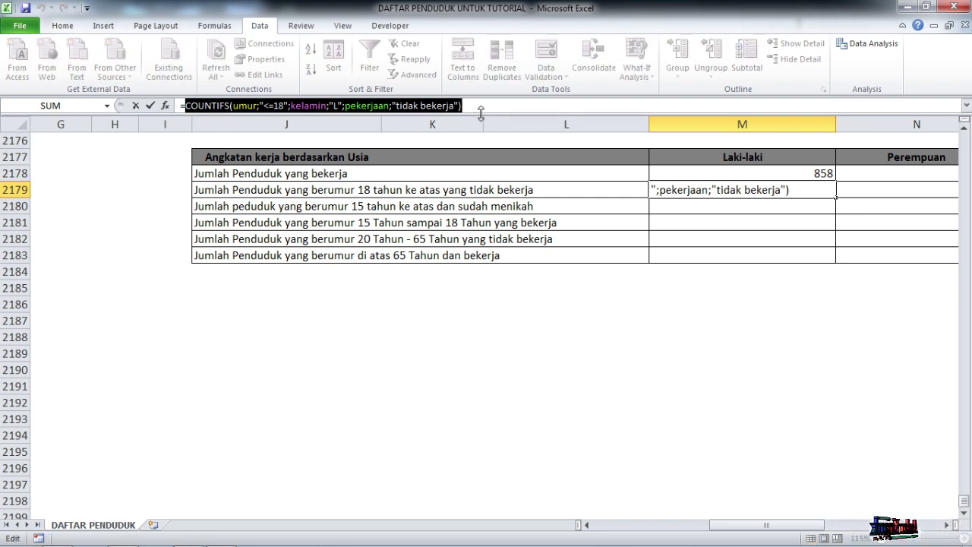
click(480, 106)
text(+)
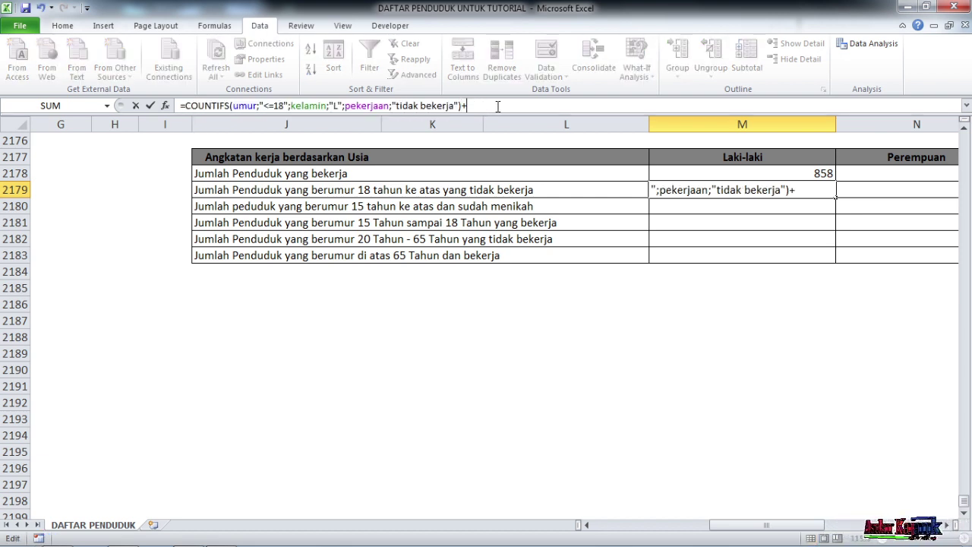
key(ctrl+v)
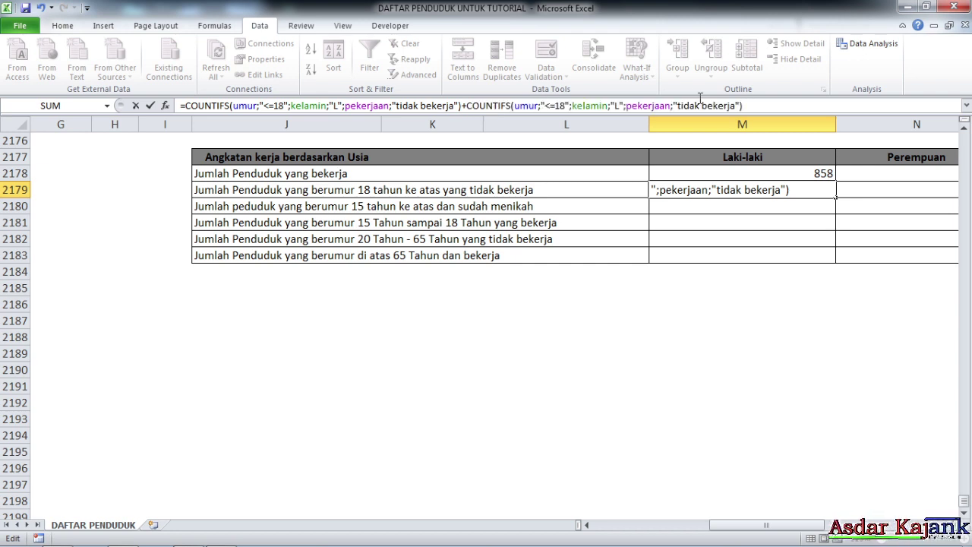
Step: Change the pekerjaan criterion in the second COUNTIFS of M2179 to "belum/tidak bekerja" and enter the formula
click(676, 106)
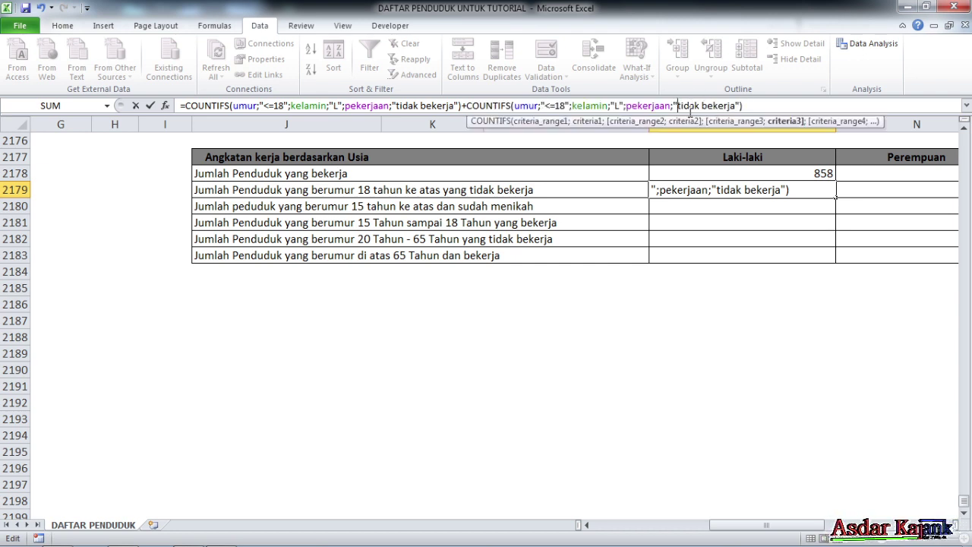
text(b)
text(um)
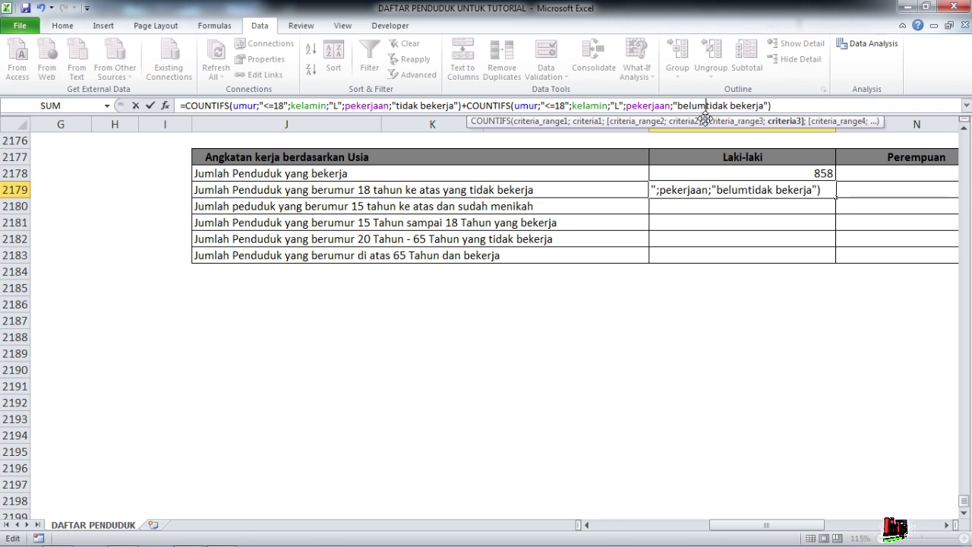
text(/)
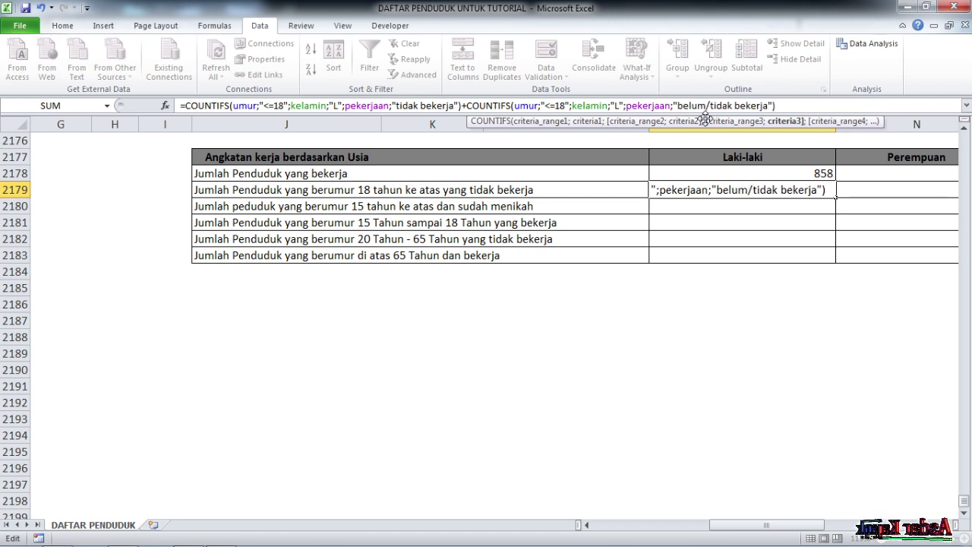
key(Return)
click(778, 192)
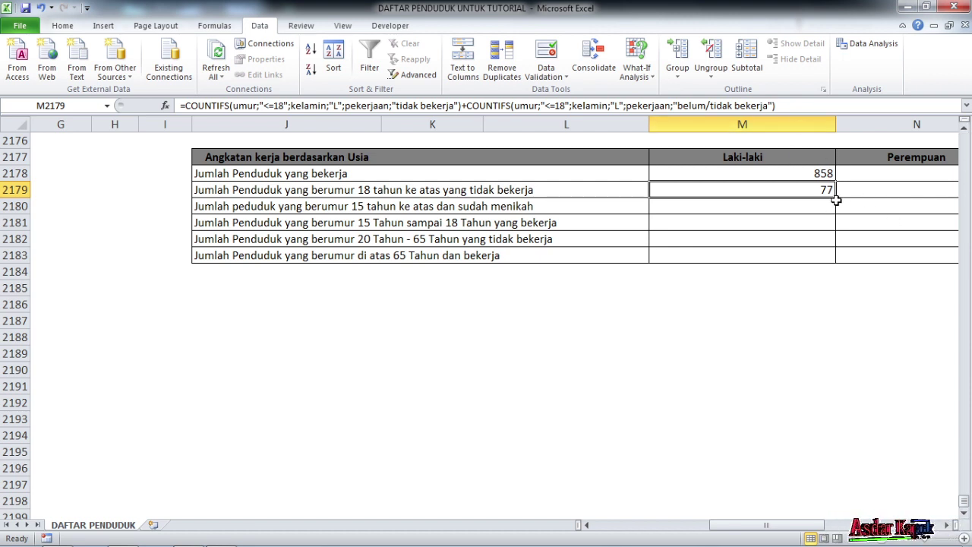
Step: Copy the M2179 formula to N2179 and set the kelamin criterion to "p" in both COUNTIFS parts
drag(836, 199, 943, 198)
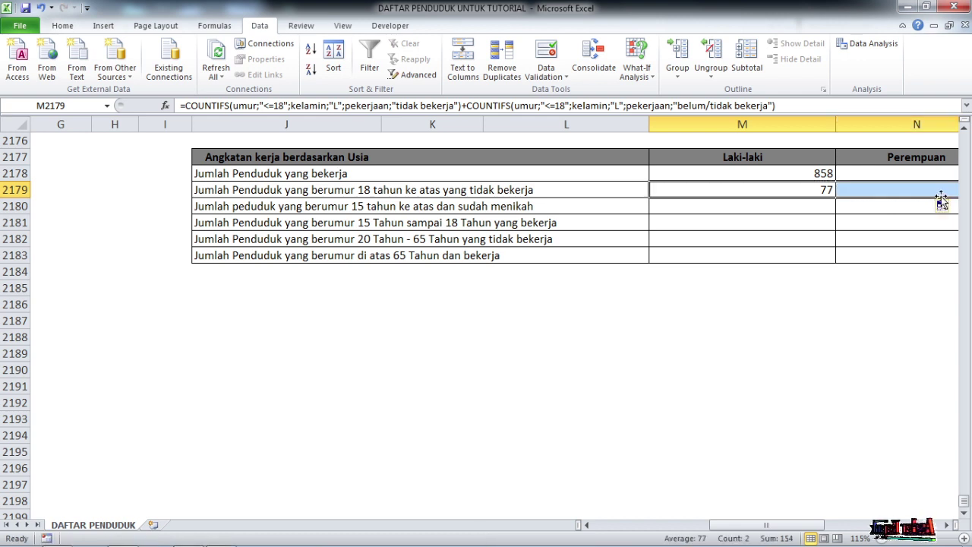
click(338, 105)
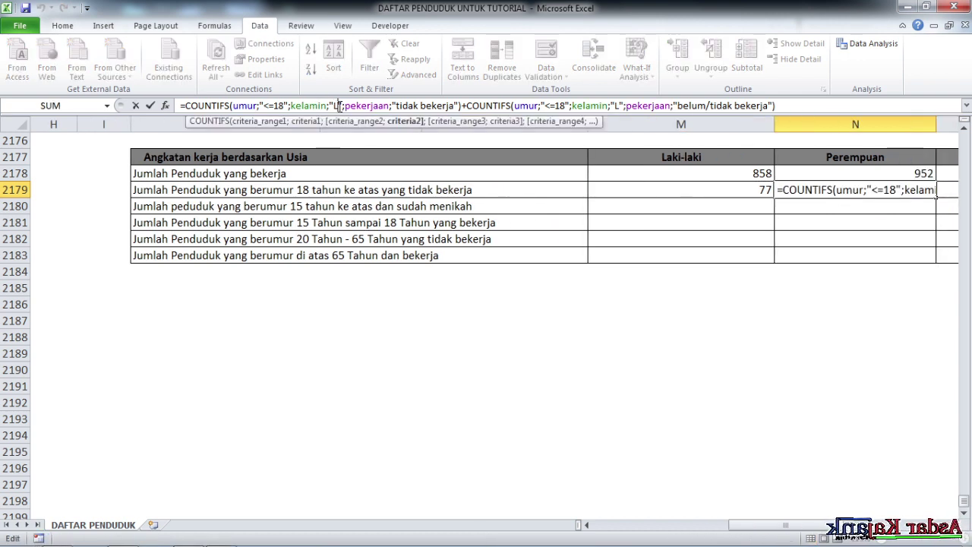
key(BackSpace)
text(p)
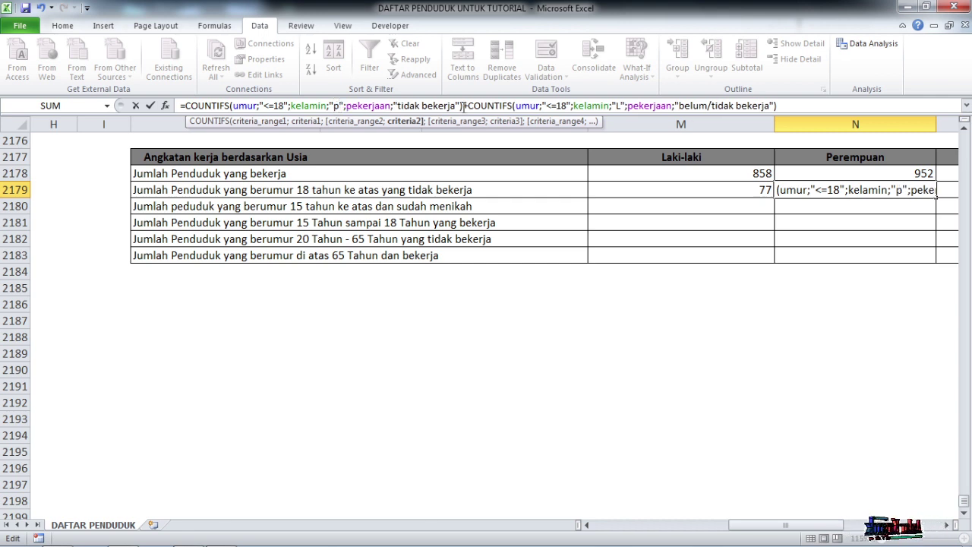
click(629, 106)
key(BackSpace)
text(p)
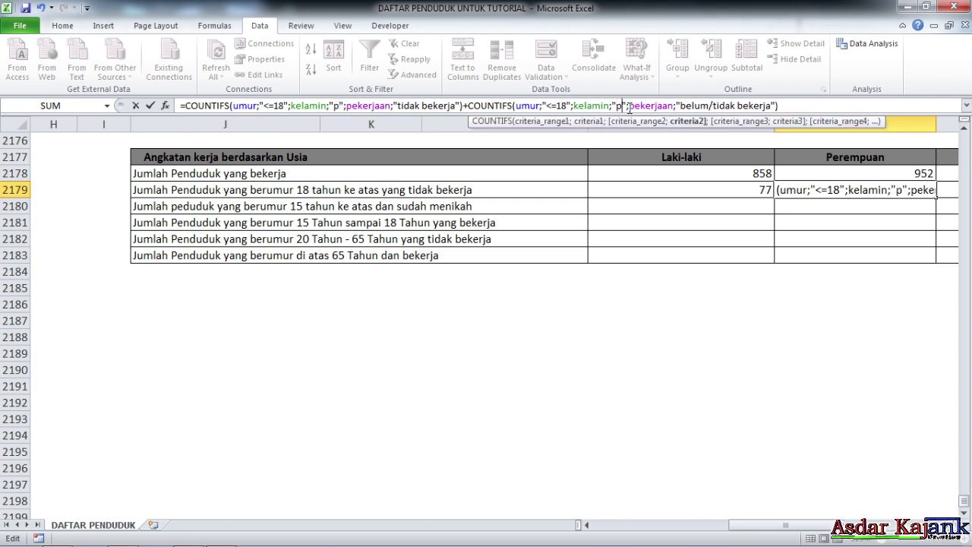
key(Return)
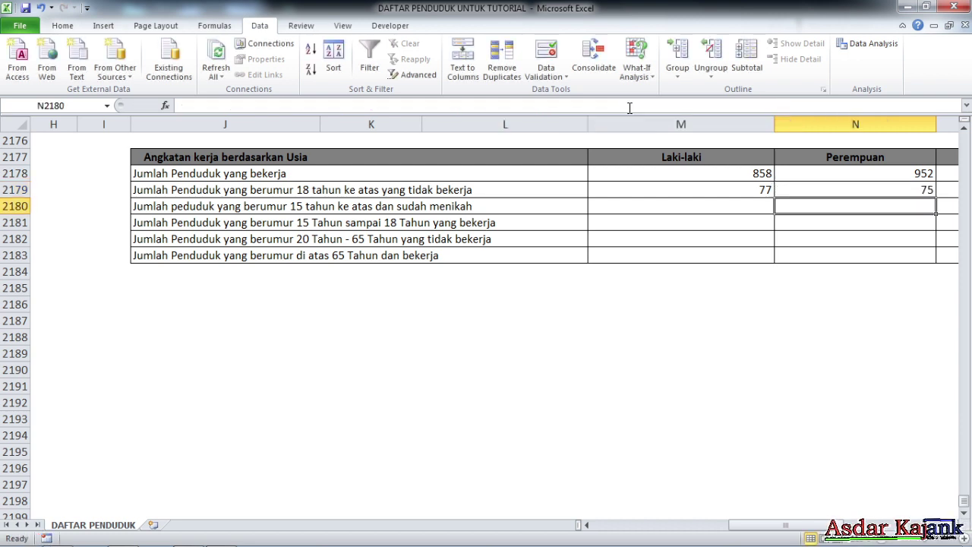
click(864, 190)
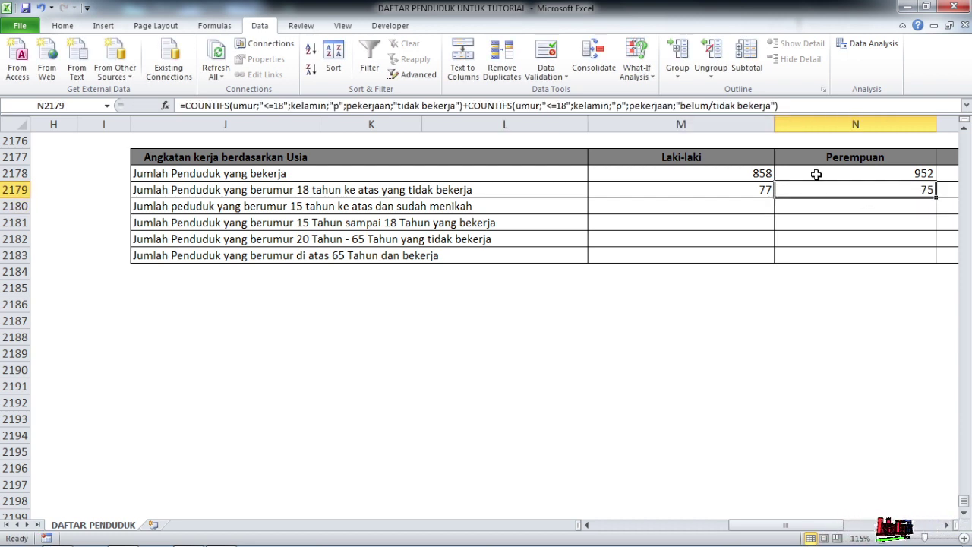
Step: Fill the SUM formula in O2178 down the Total column through O2183
key(Right)
click(766, 173)
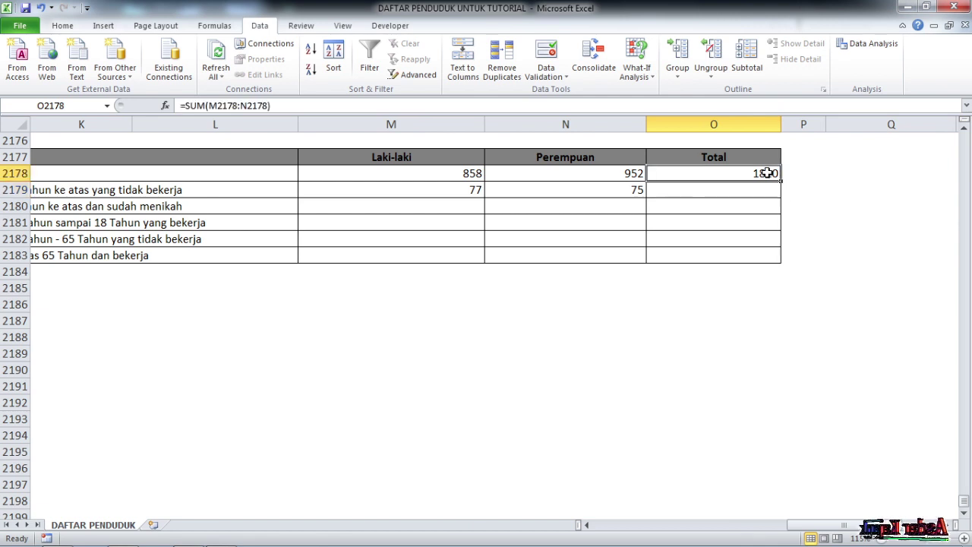
drag(781, 182, 779, 259)
click(757, 191)
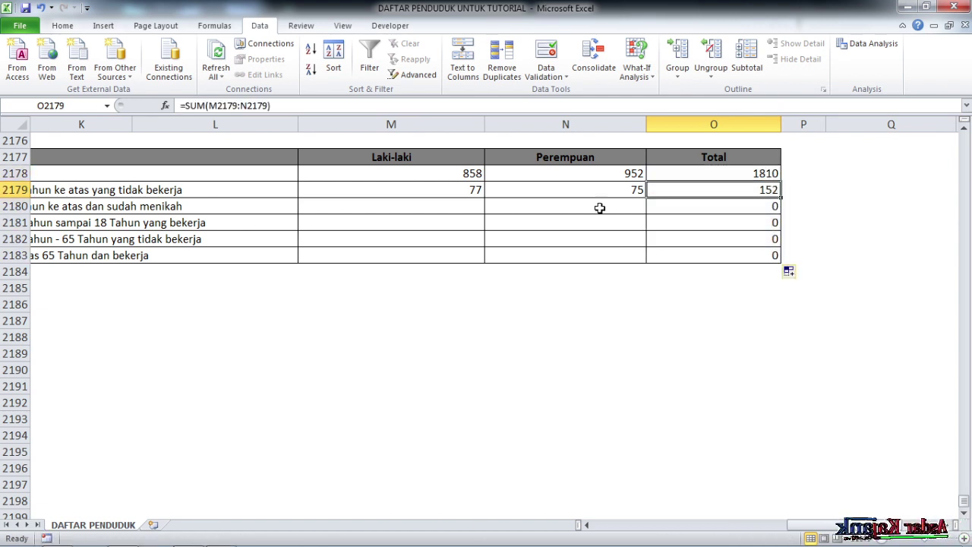
Step: Start a COUNTIFS formula in M2180, the Laki-laki cell of the row for married residents aged 15 and over
click(588, 188)
key(Left)
key(Left)
key(Left)
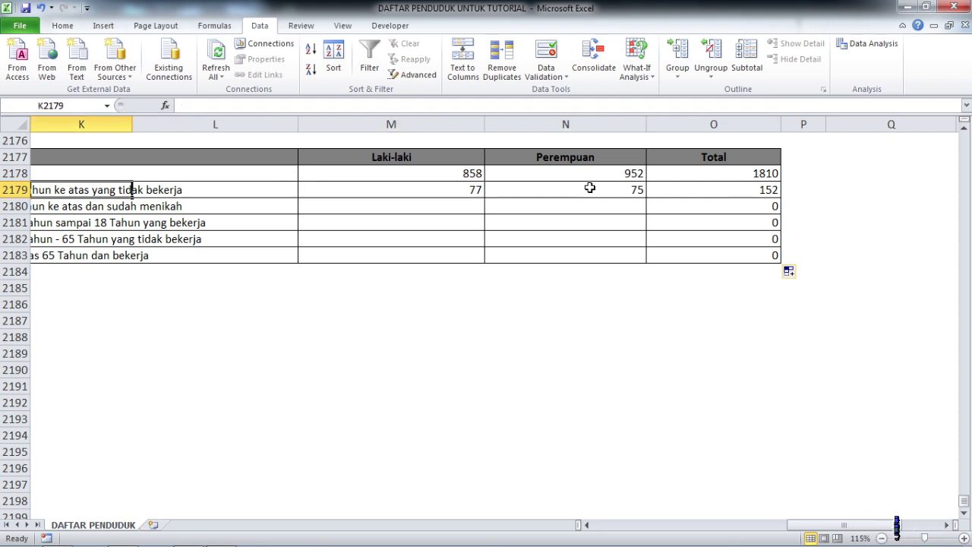
key(Left)
key(Right)
key(Left)
key(Down)
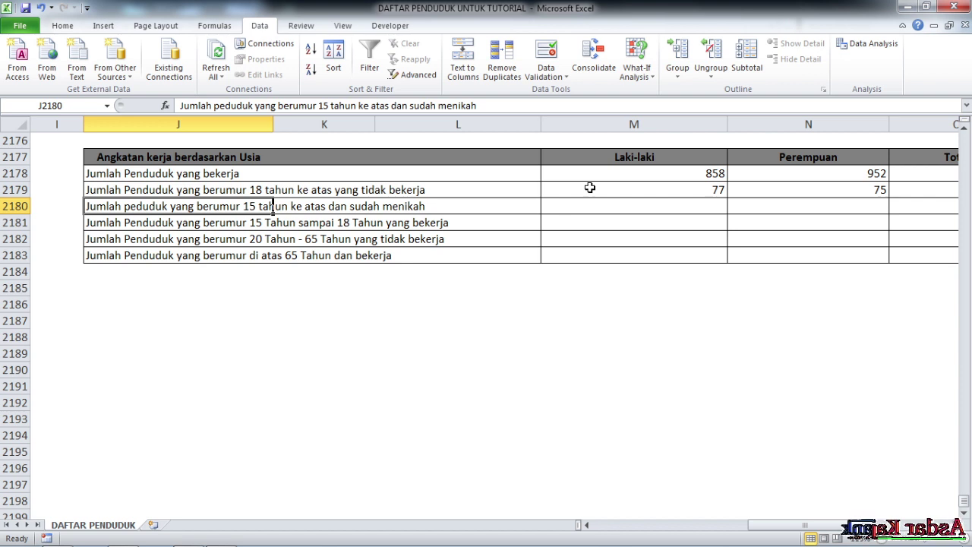
click(593, 210)
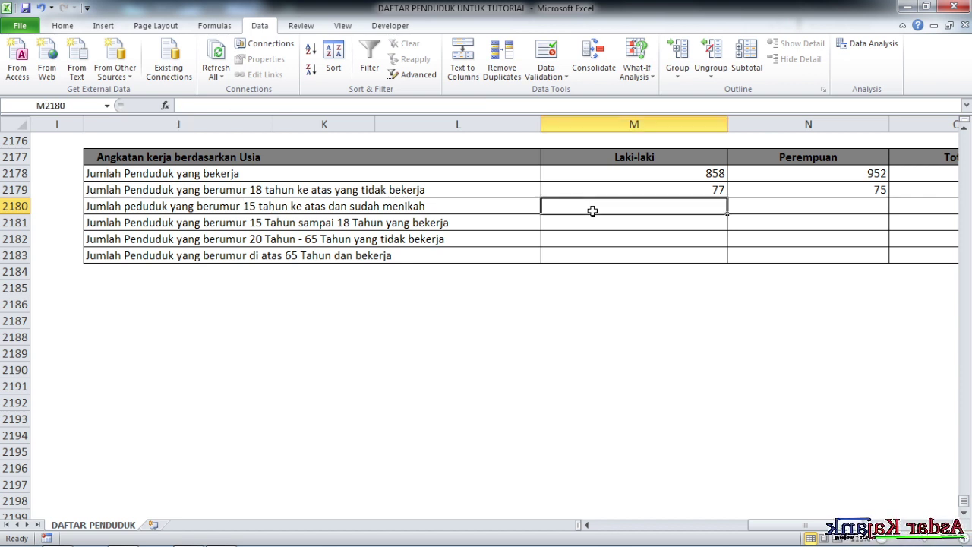
text(=)
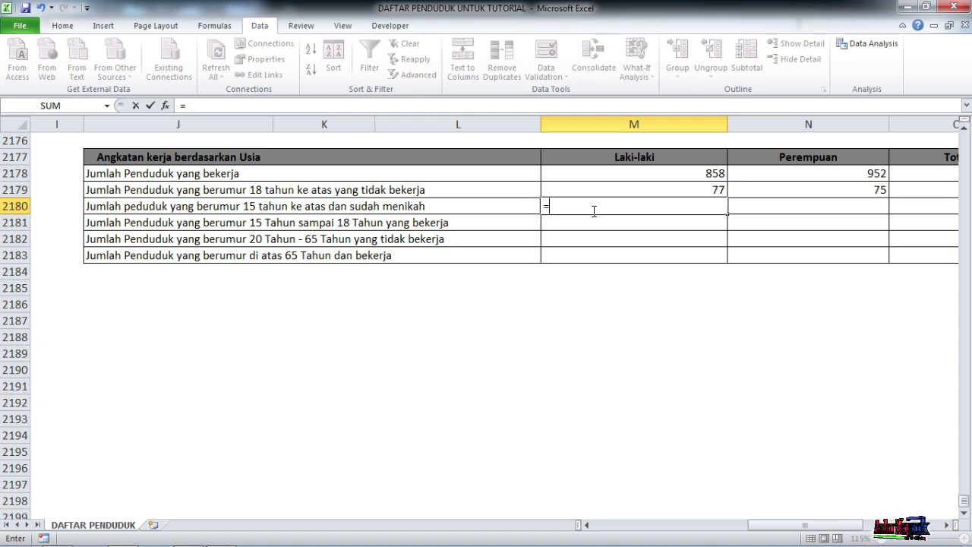
text(coun)
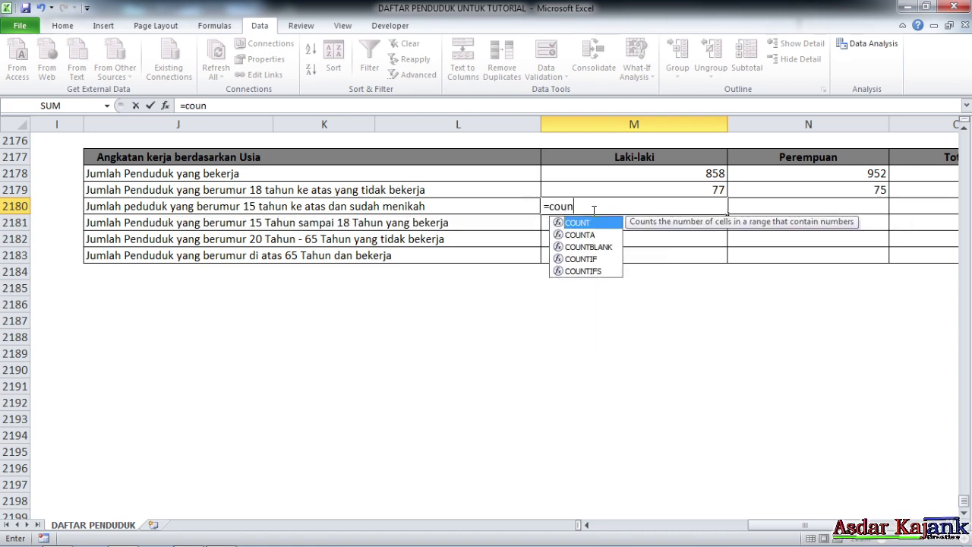
double_click(586, 272)
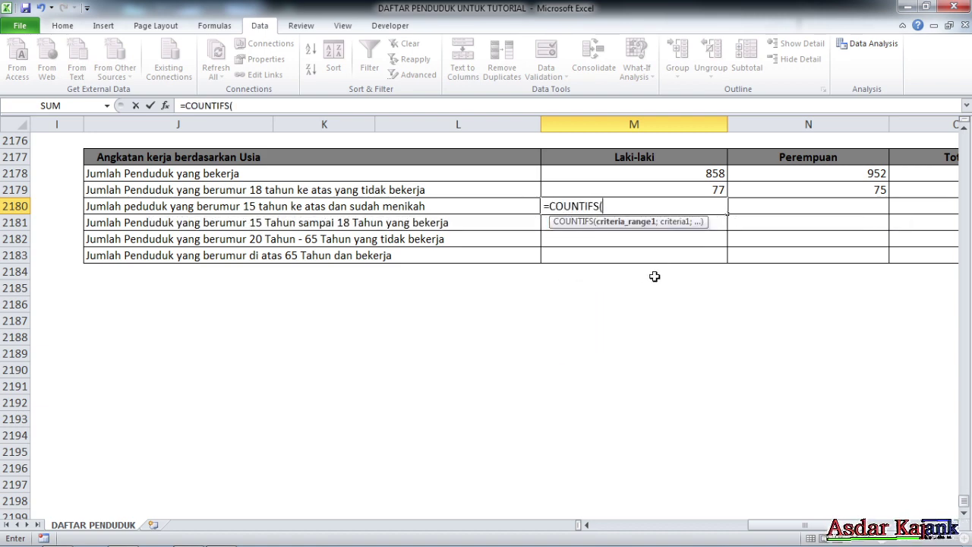
Step: Give the M2180 COUNTIFS the named range umur and the criterion "<=15" as its first pair
text(um)
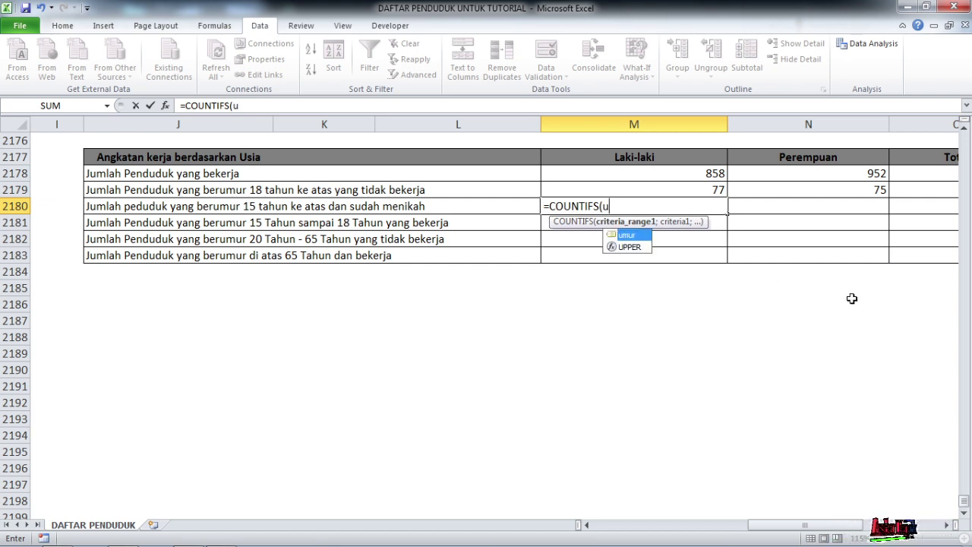
double_click(628, 235)
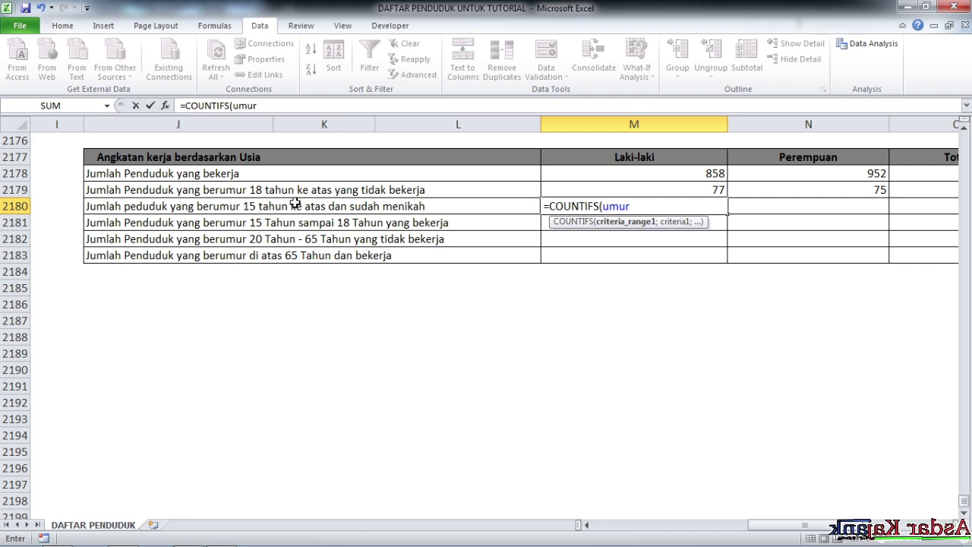
text(;")
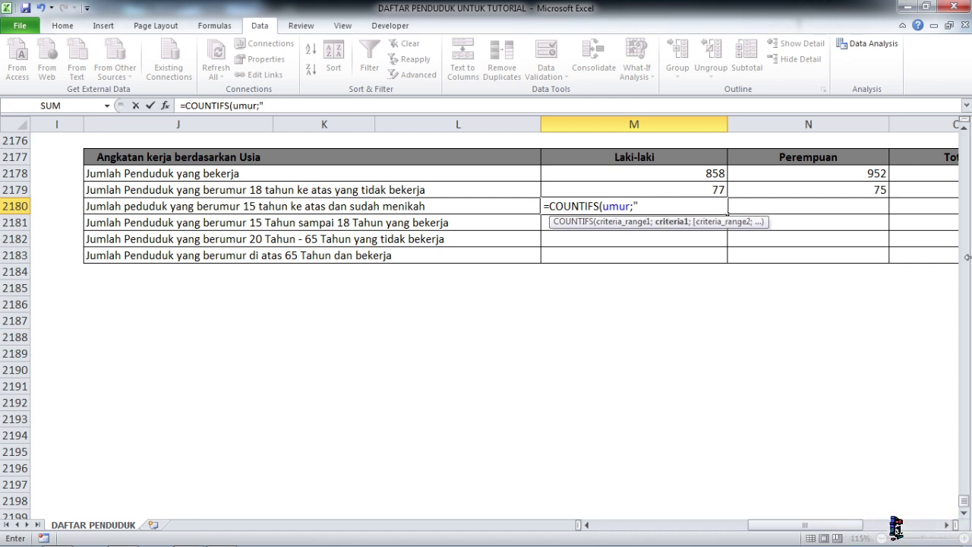
text(<=15)
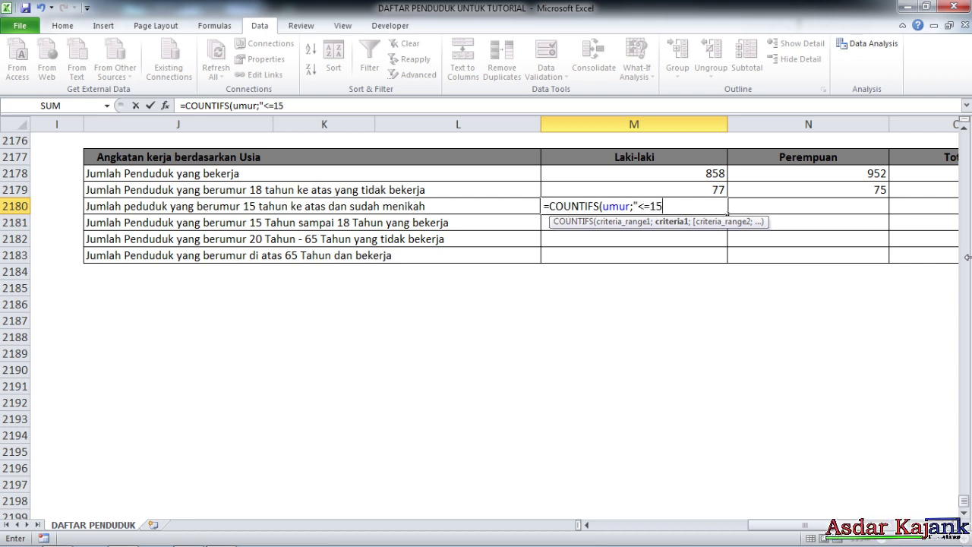
text(")
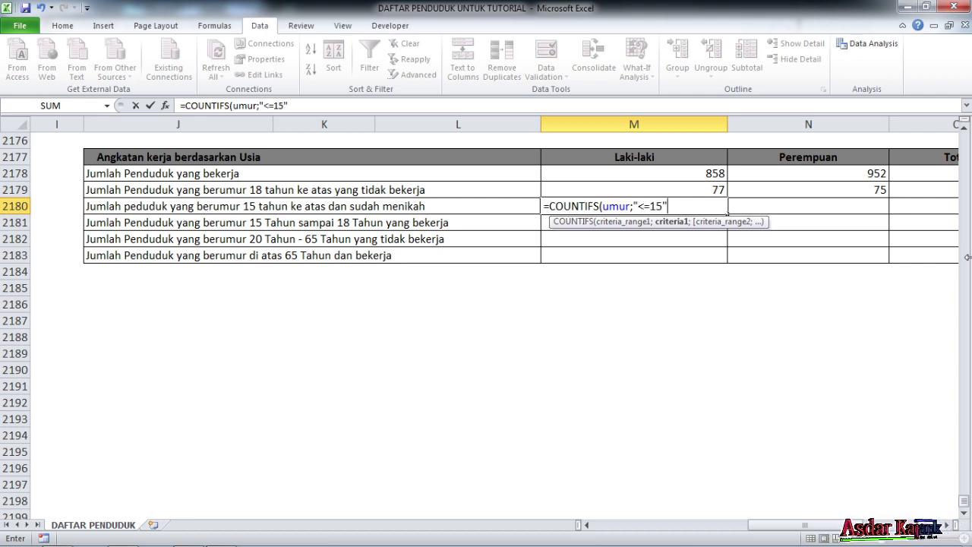
text(;)
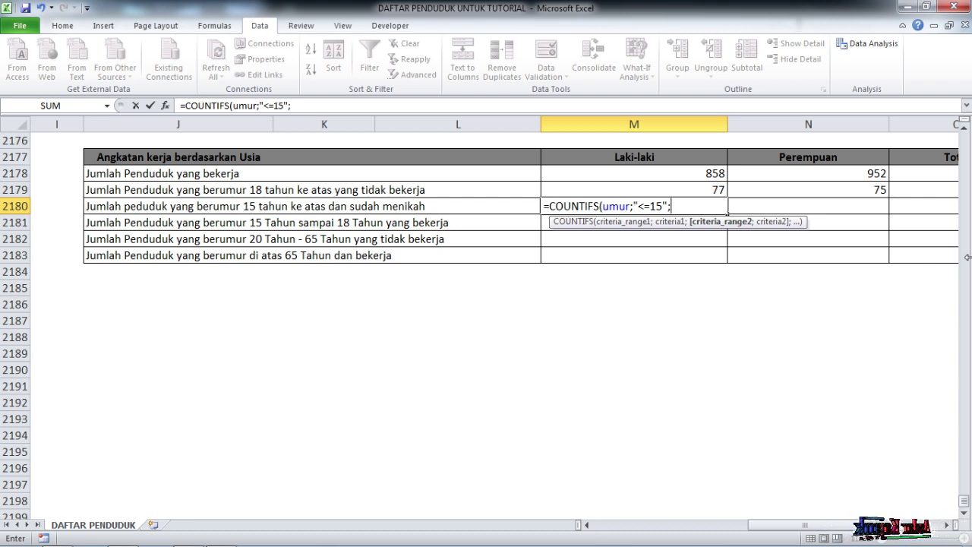
Step: Add the named range kelamin with the criterion "L" as the second pair of the M2180 COUNTIFS
text(ke)
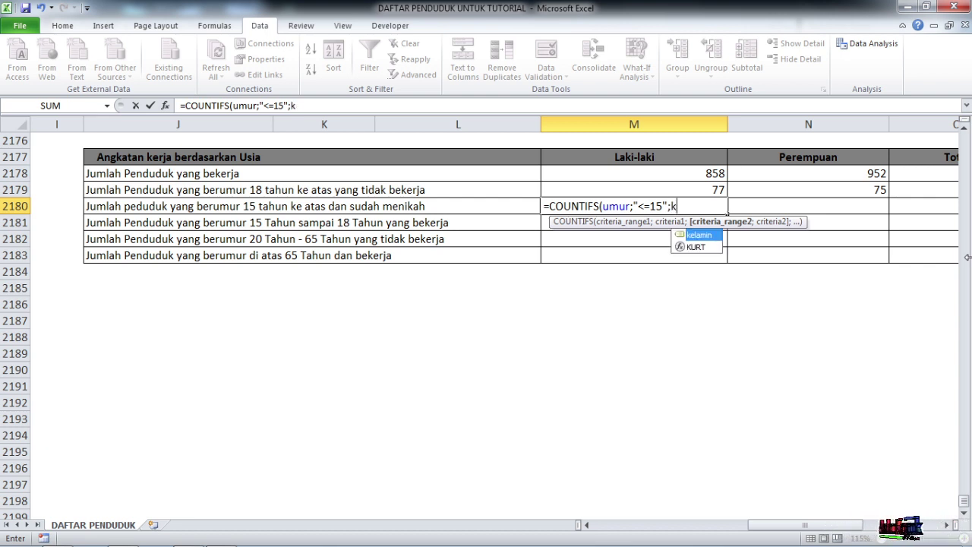
double_click(705, 236)
text(;"L)
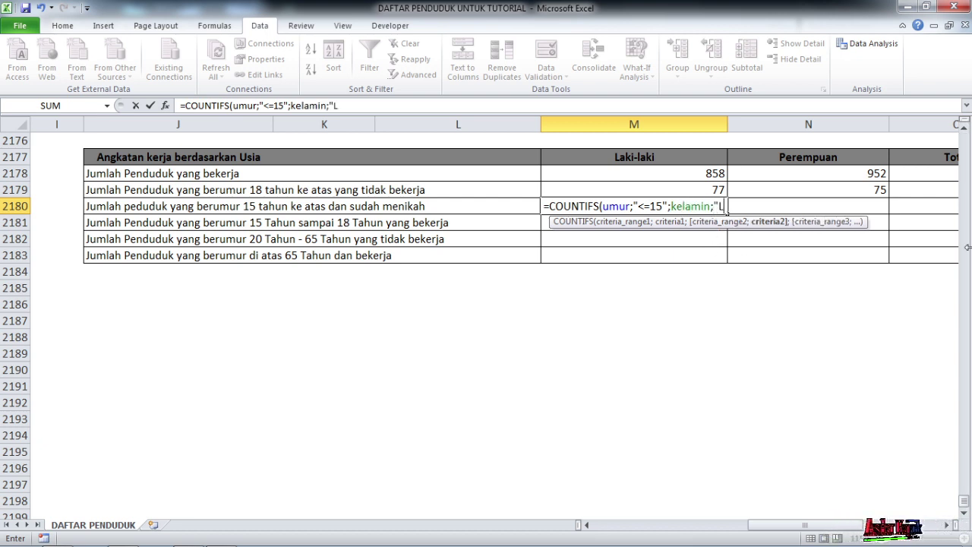
text(";)
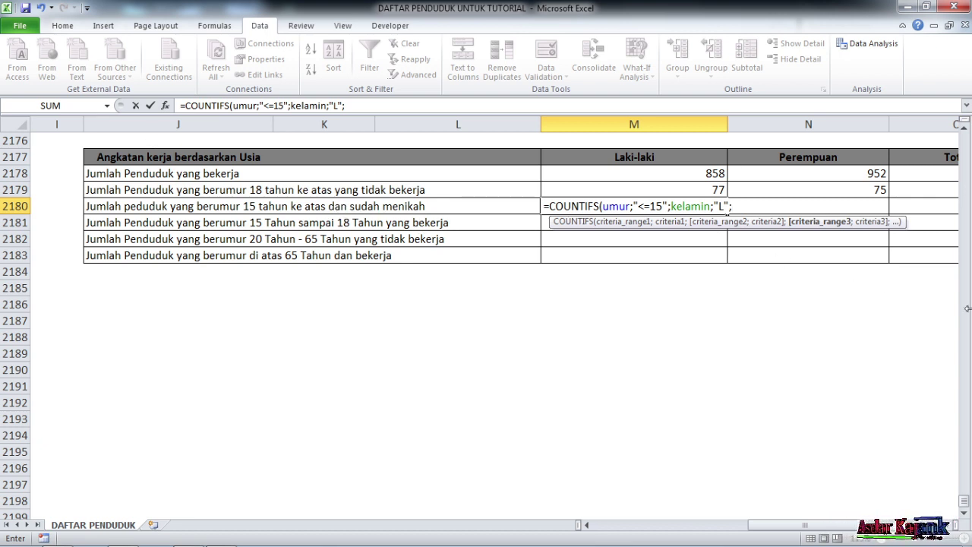
Step: Add the named range perkawinan with the criterion "kawin" as the third pair and complete the M2180 COUNTIFS
text(per)
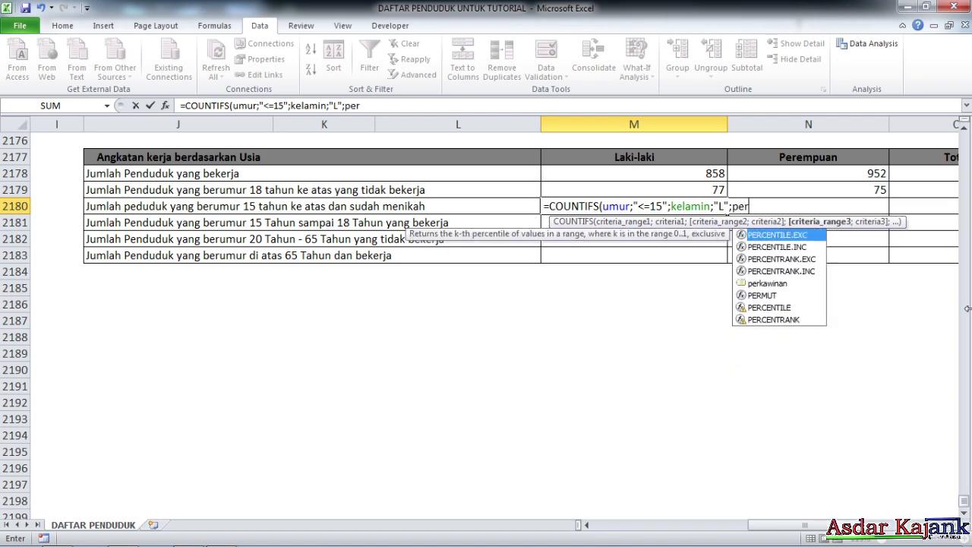
double_click(767, 282)
text(;)
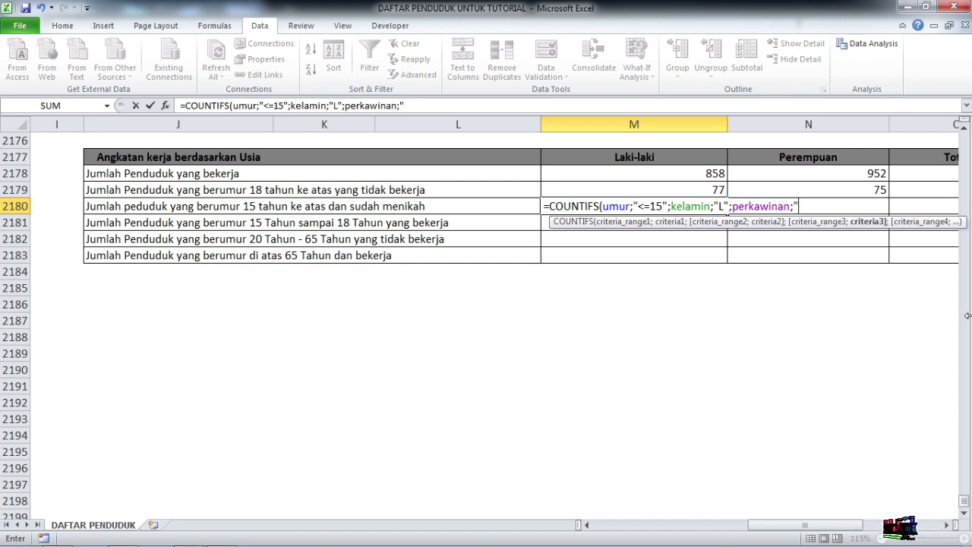
text(kawin)
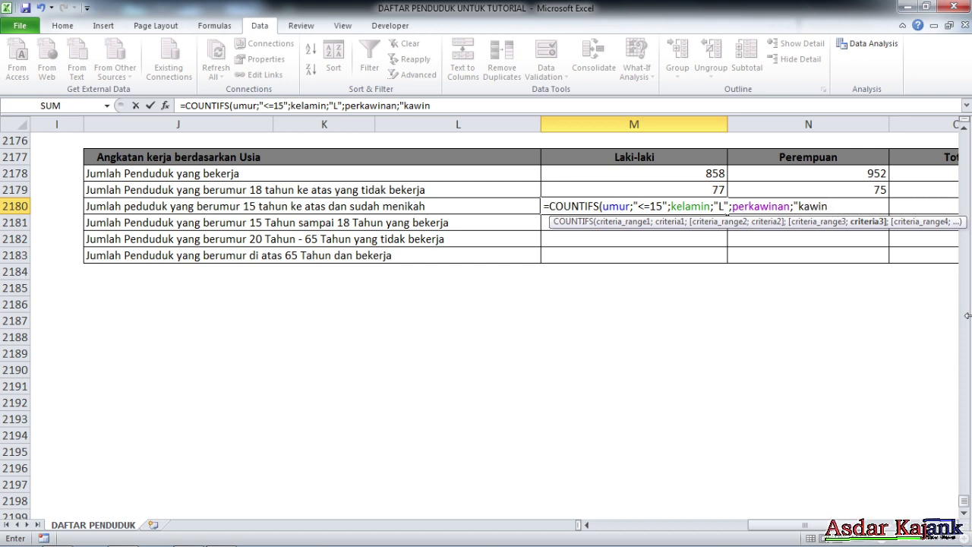
text(")
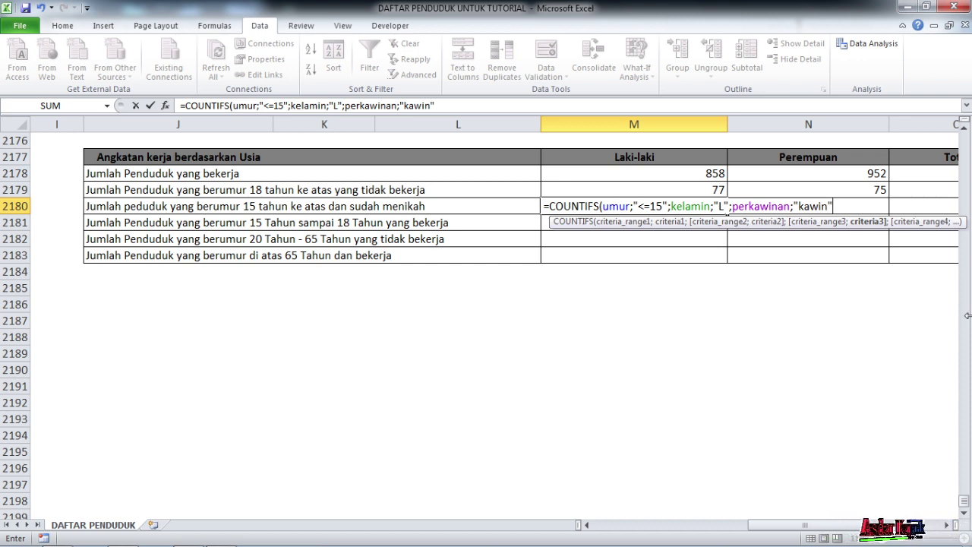
key(Return)
Step: Correct the umur criterion in the M2180 COUNTIFS to ">=15" and recheck it in the formula
click(610, 205)
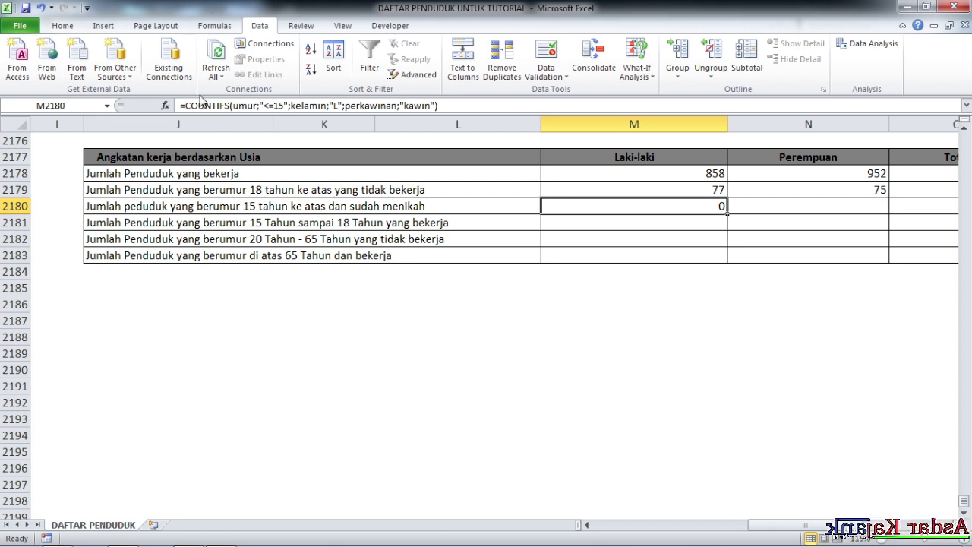
click(266, 105)
key(BackSpace)
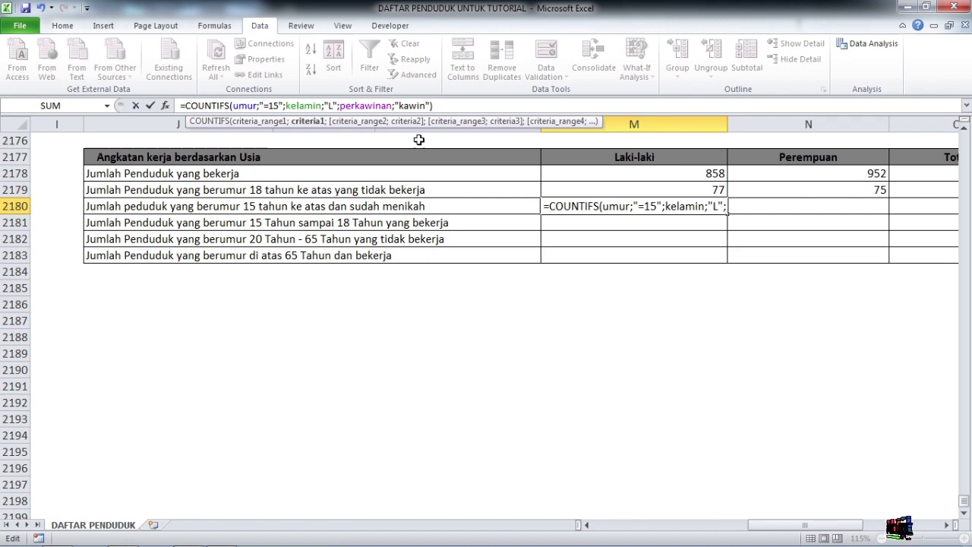
text(>)
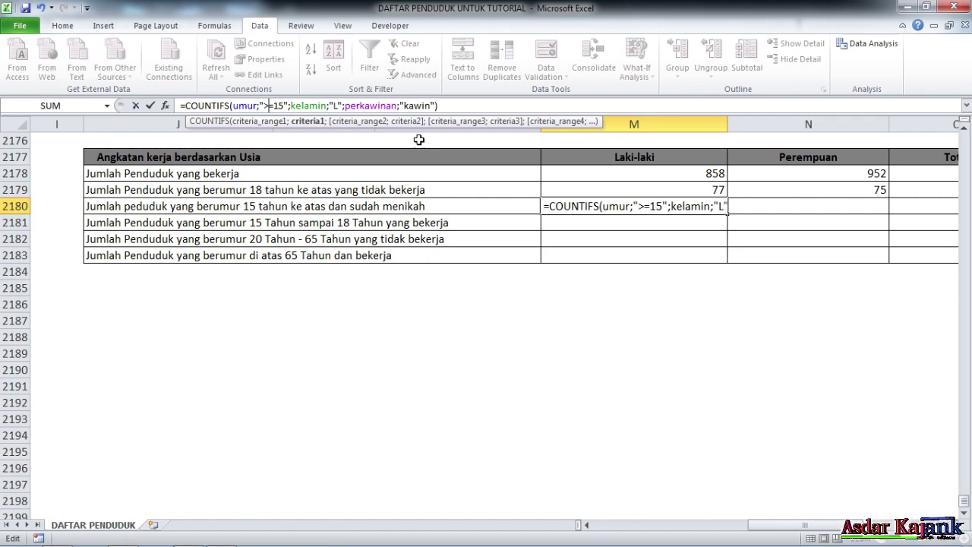
key(Return)
click(697, 205)
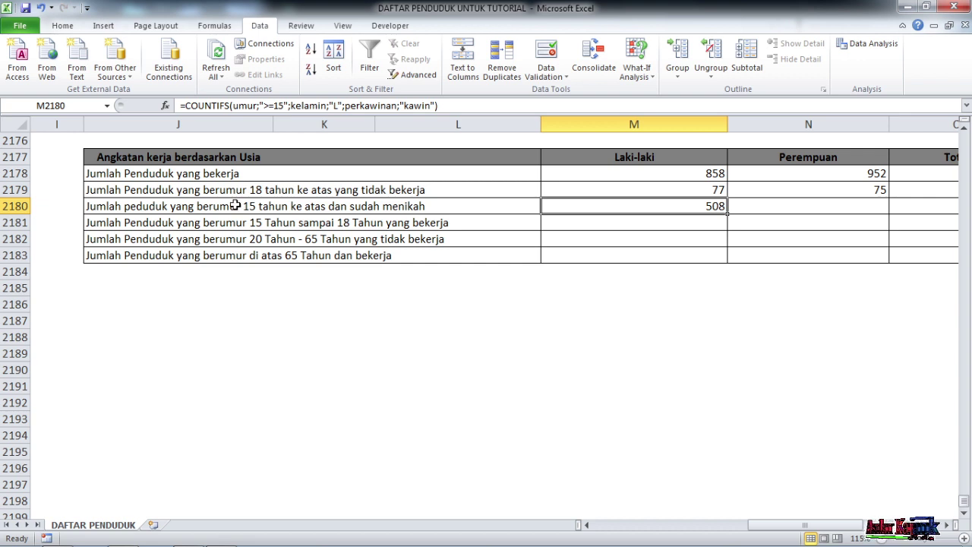
click(277, 104)
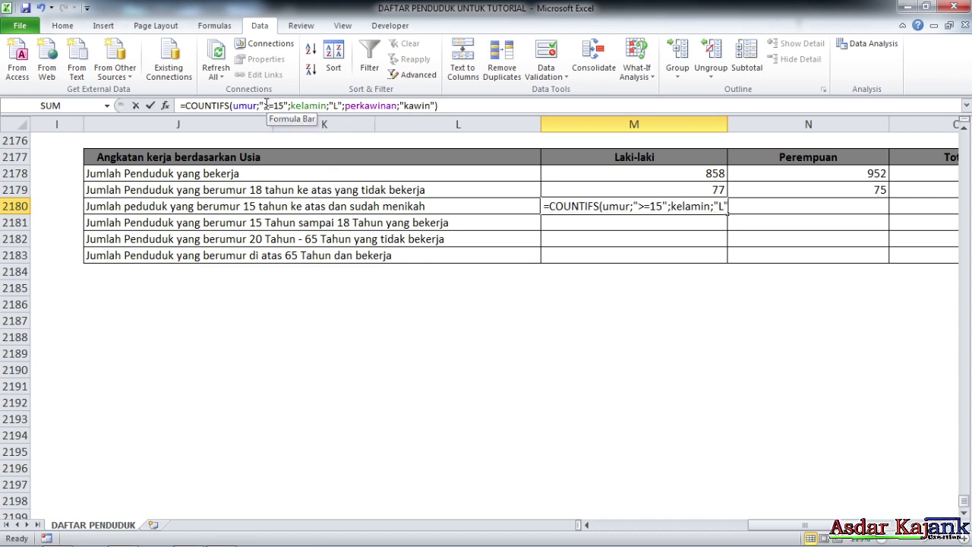
drag(263, 104, 271, 104)
click(268, 105)
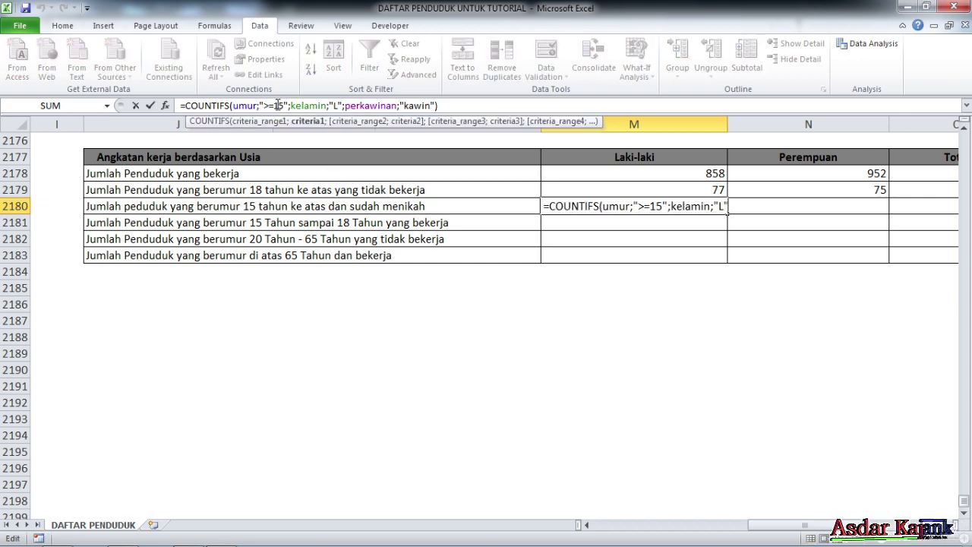
key(Return)
Step: Fill the M2180 formula across to N2180 and set the copy's kelamin criterion to "P"
click(686, 205)
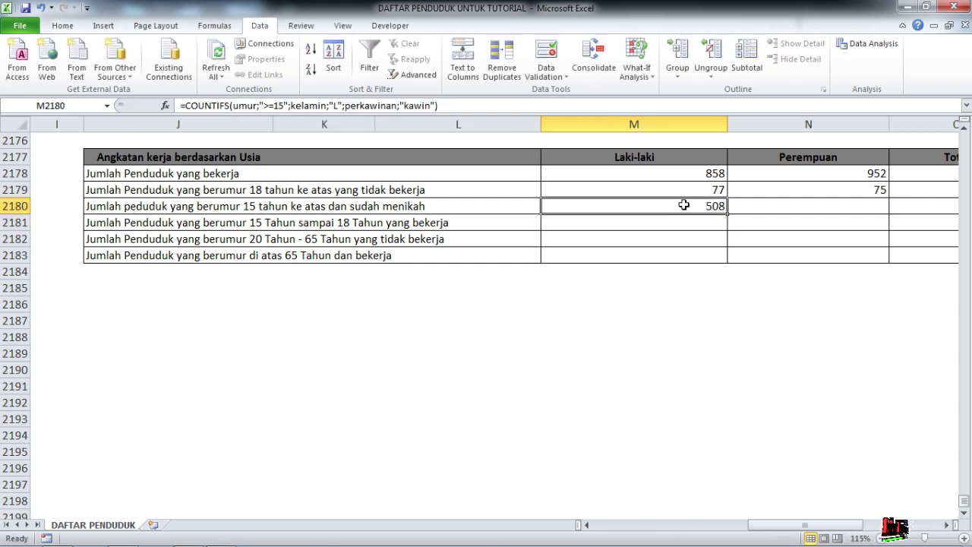
drag(728, 216, 846, 217)
click(857, 207)
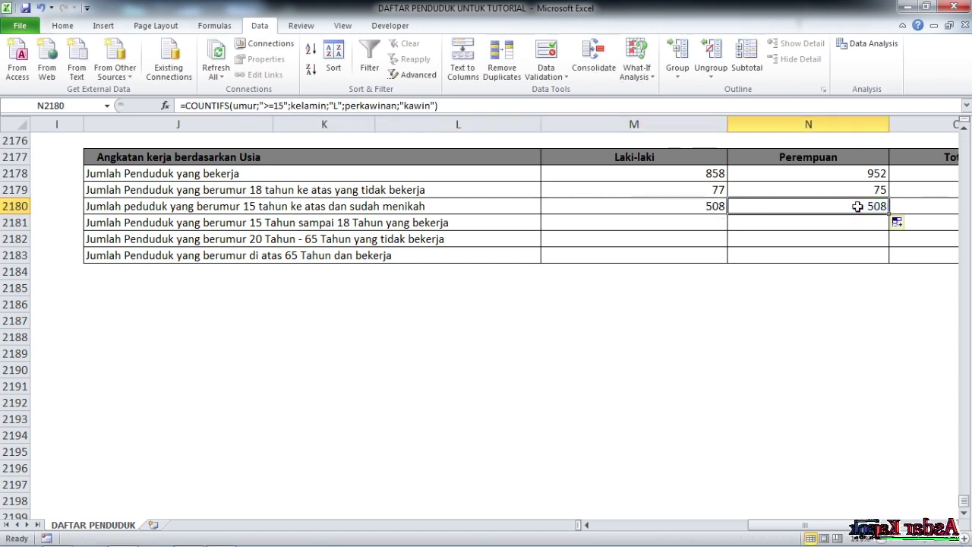
click(339, 105)
key(BackSpace)
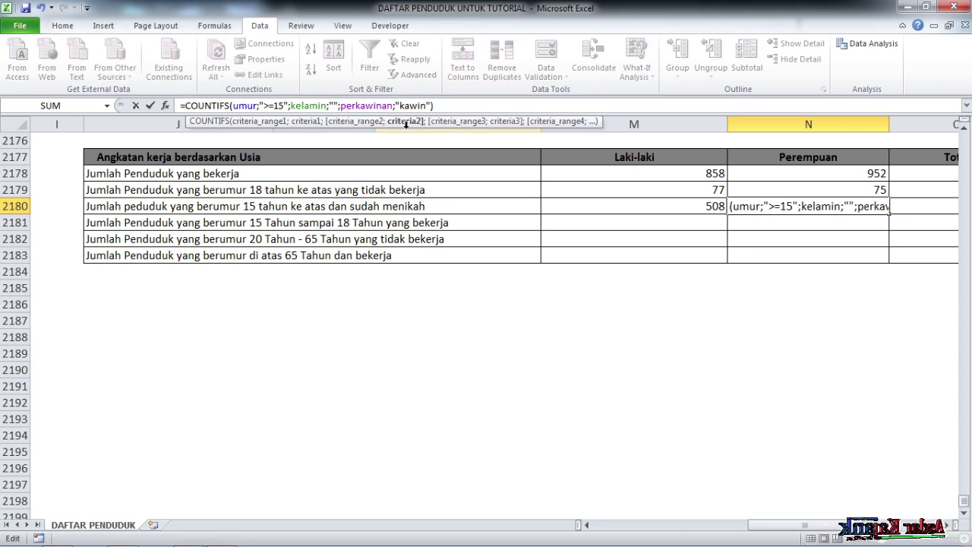
text(P)
key(Return)
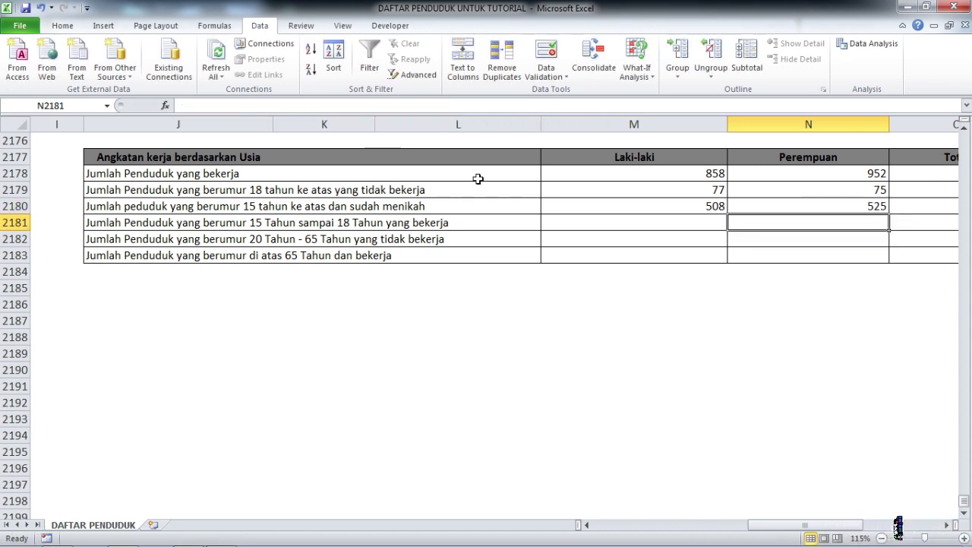
Step: Start a COUNTIFS formula in M2181, the Laki-laki cell of the row for working residents aged 15 to 18
click(669, 260)
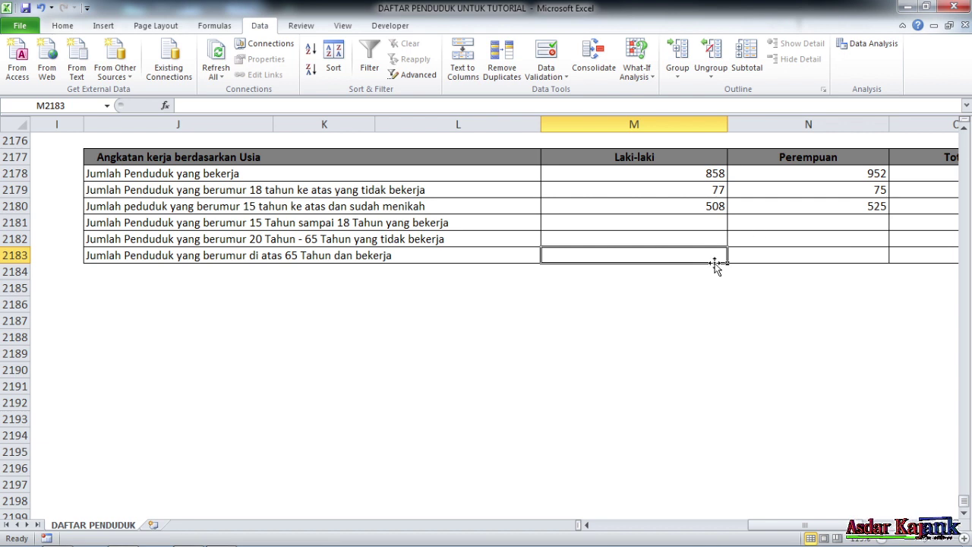
click(710, 223)
drag(716, 206, 767, 206)
click(706, 224)
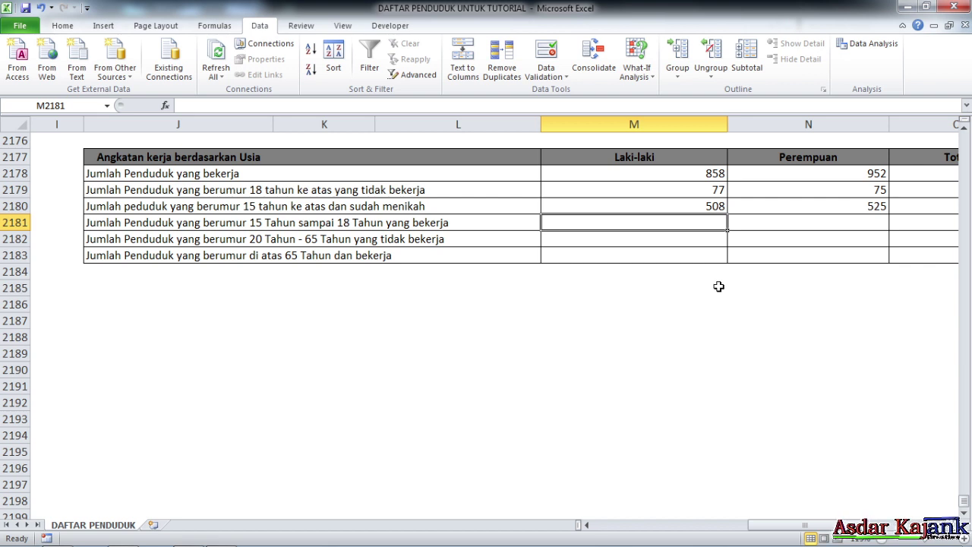
text(=)
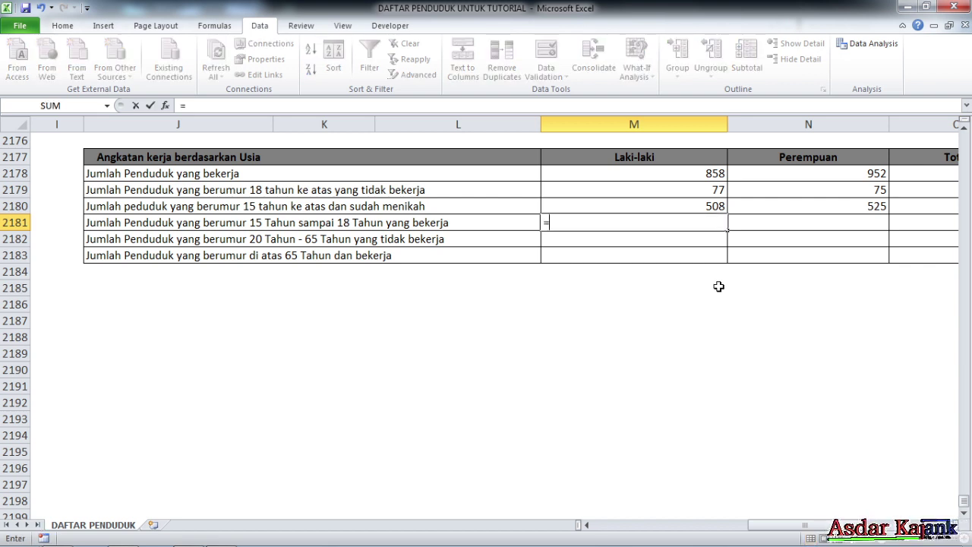
text(coun)
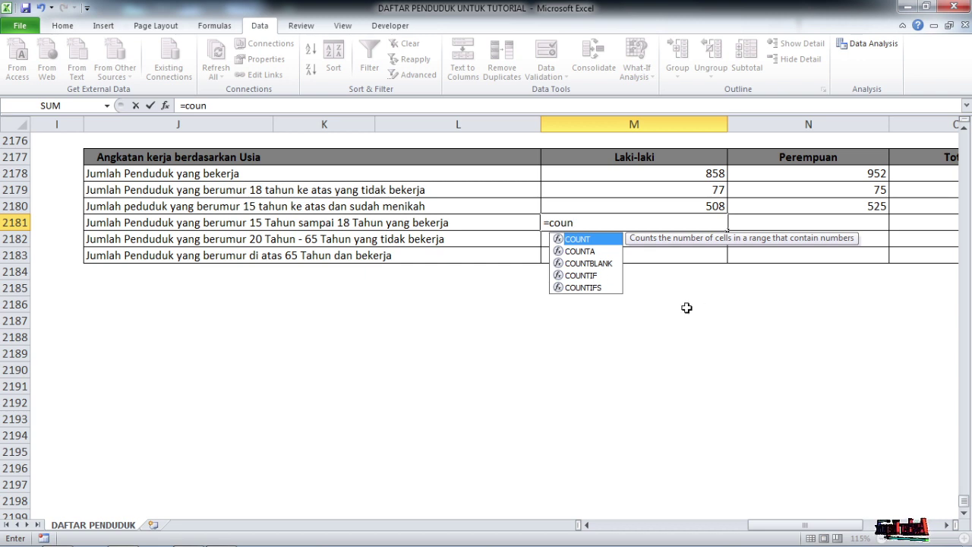
double_click(592, 286)
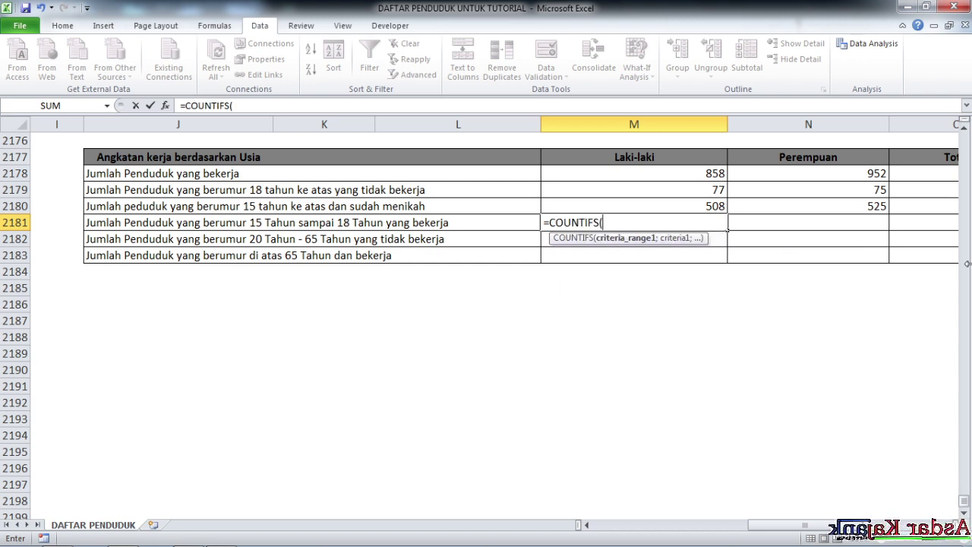
Step: Give the M2181 COUNTIFS the named range umur and the criterion ">=15" as its first pair
text(umu)
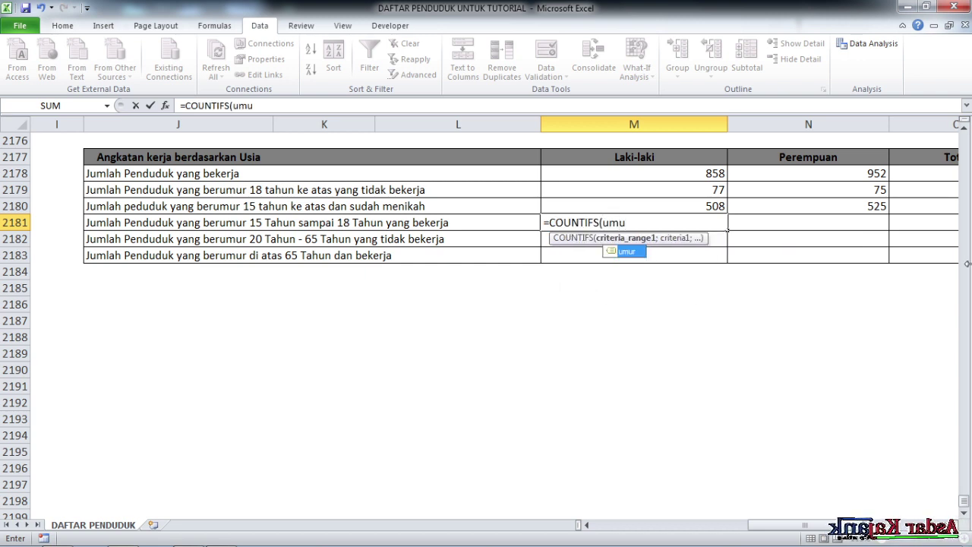
double_click(621, 252)
text(;)
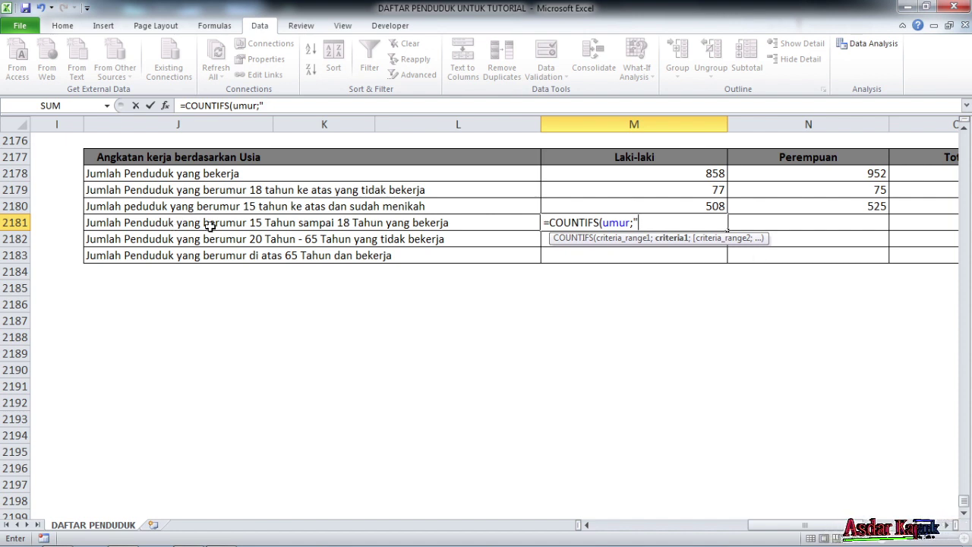
text(">=15";)
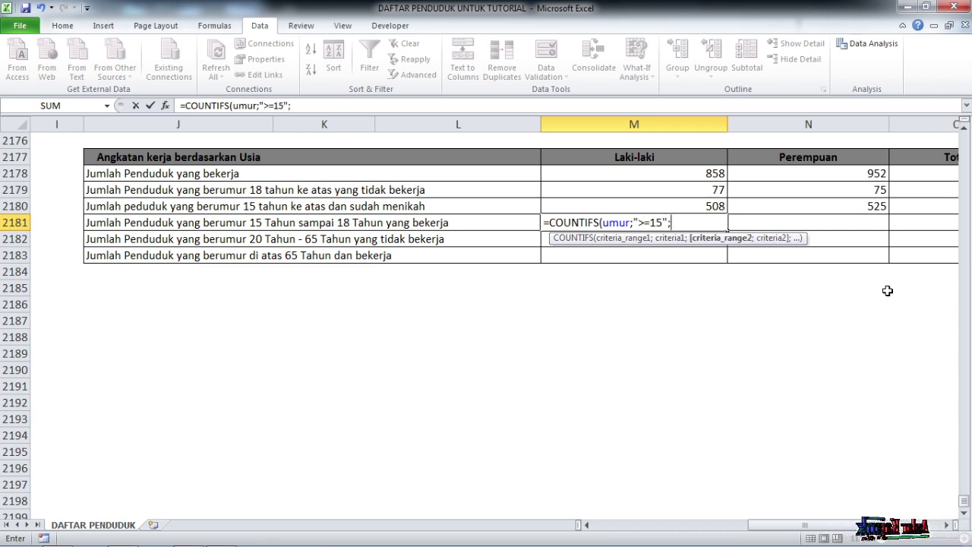
Step: Add umur again with the criterion "<=18" as the second pair of the M2181 COUNTIFS
text(umu)
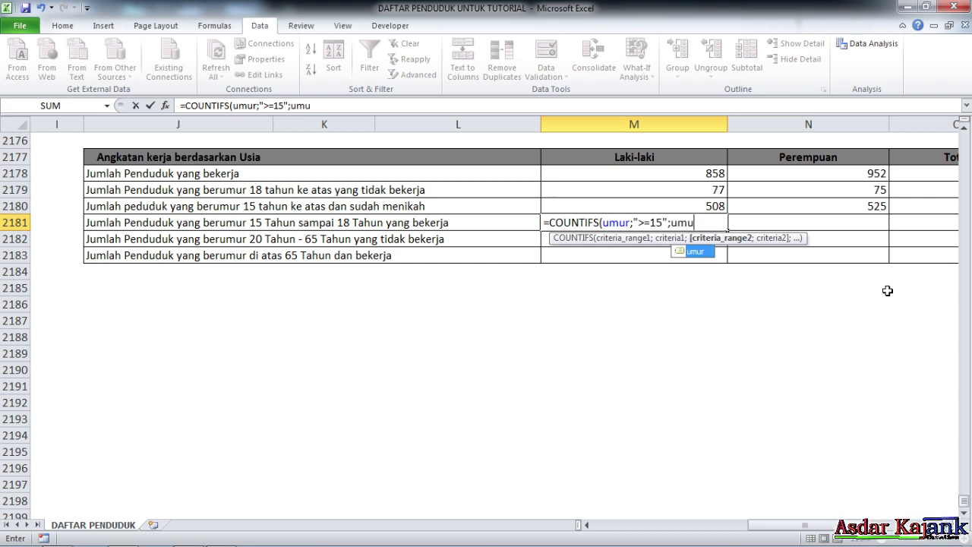
double_click(703, 257)
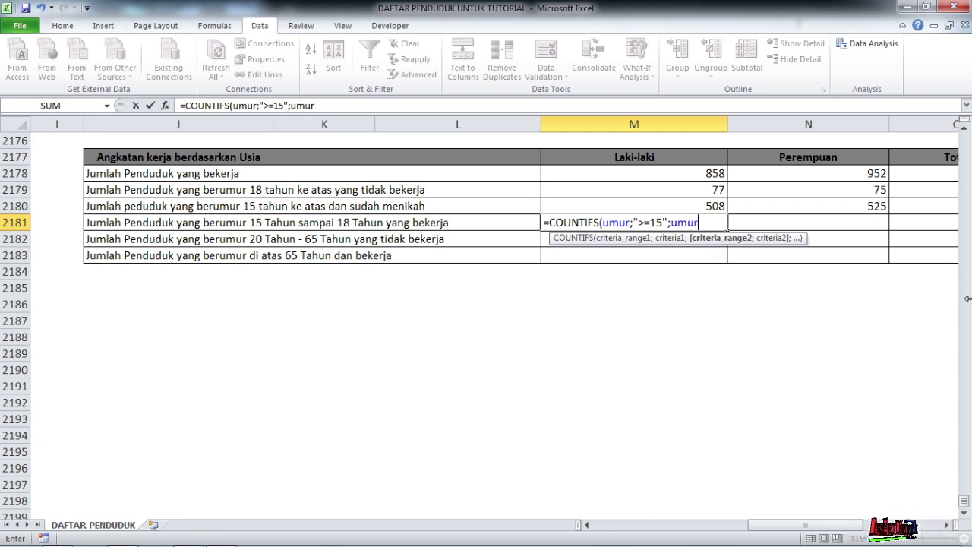
text(;")
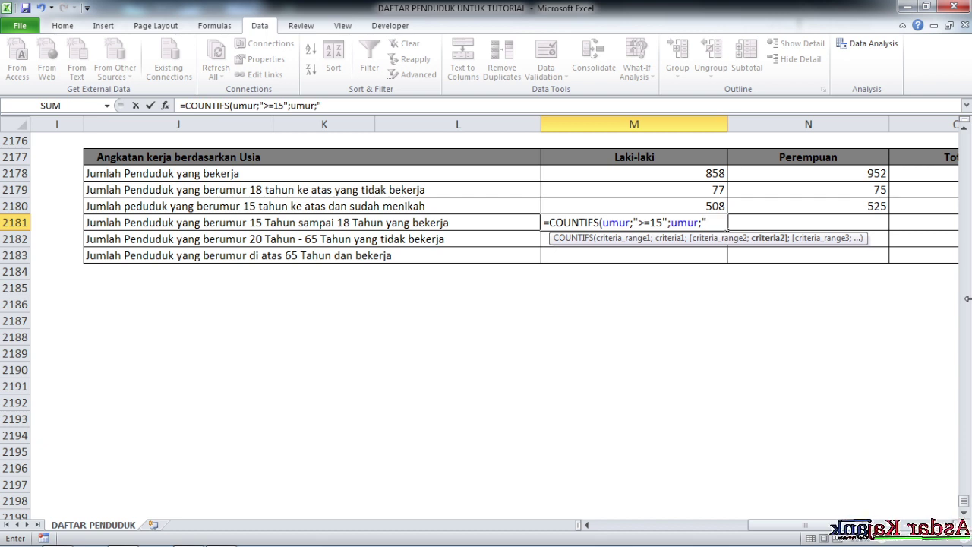
text(<=)
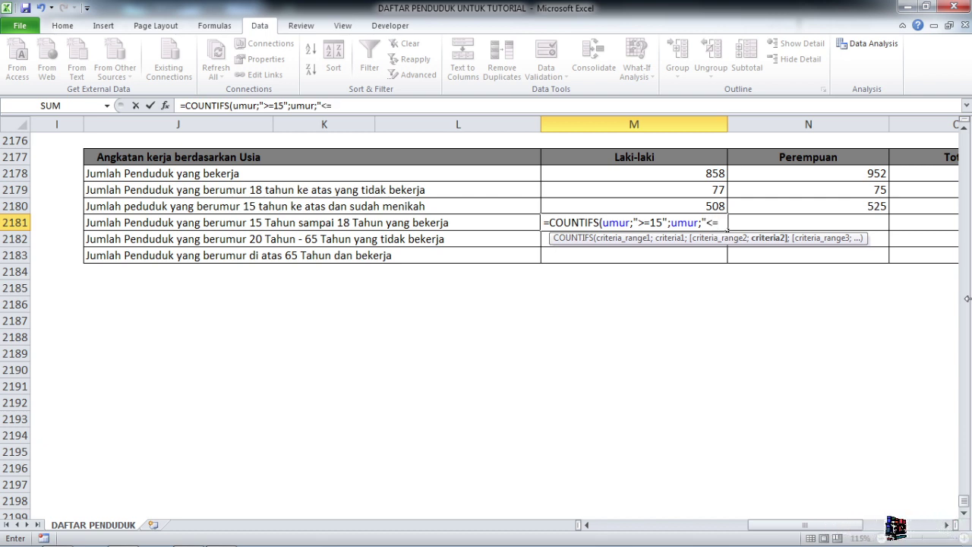
text(18";)
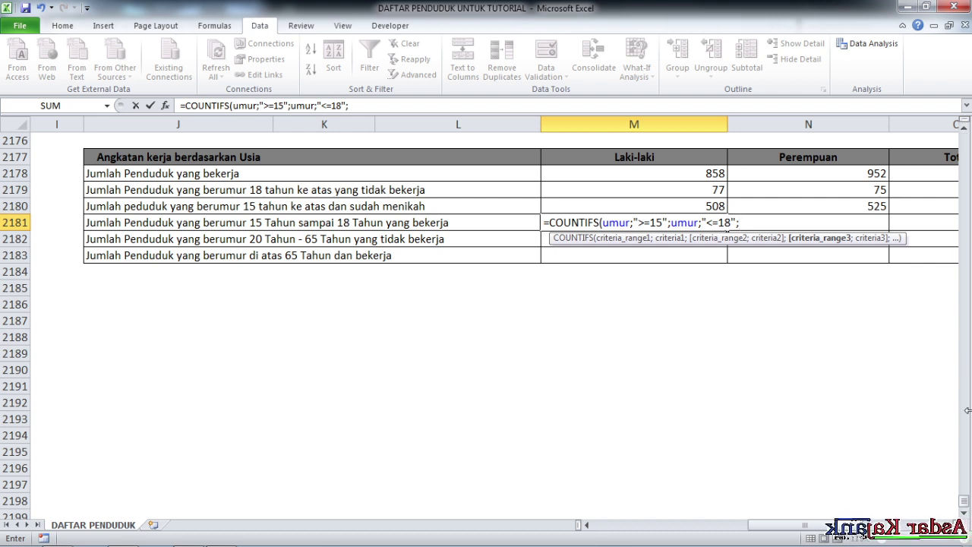
Step: Add the named range kelamin with the criterion "L" as the third pair of the M2181 COUNTIFS
text(kela)
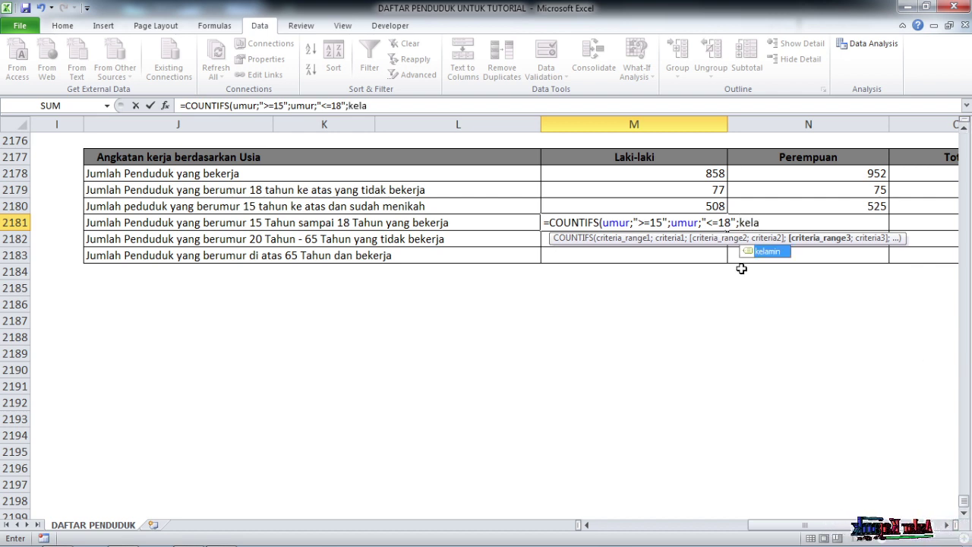
double_click(767, 252)
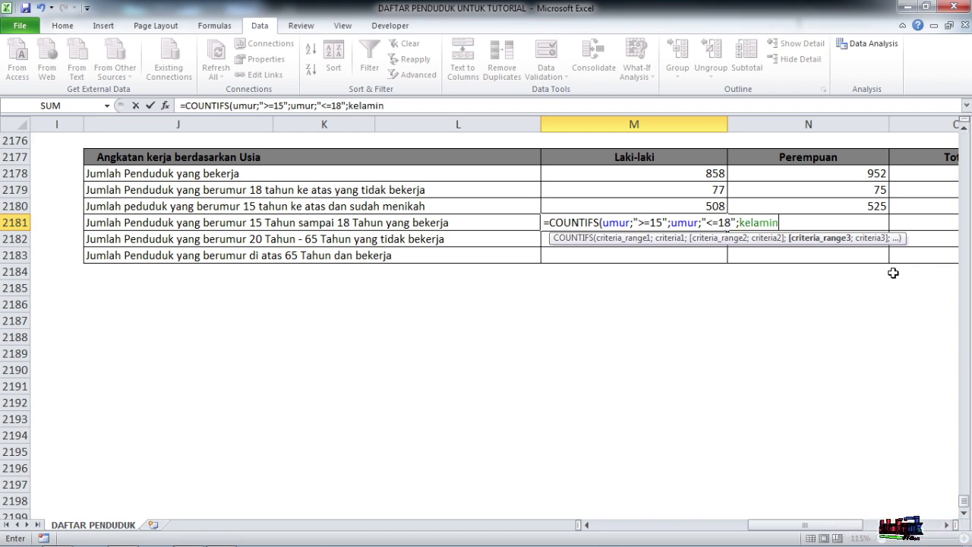
text(;")
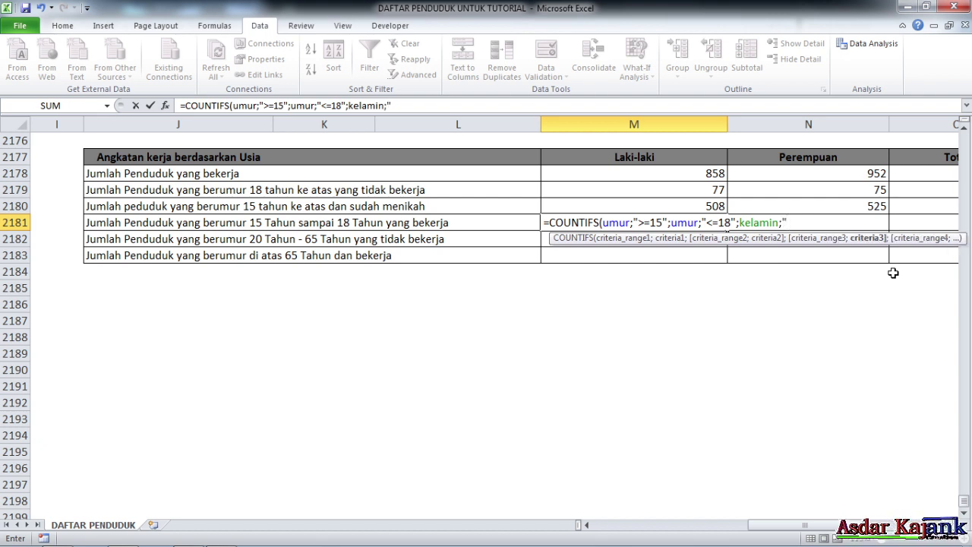
text(L")
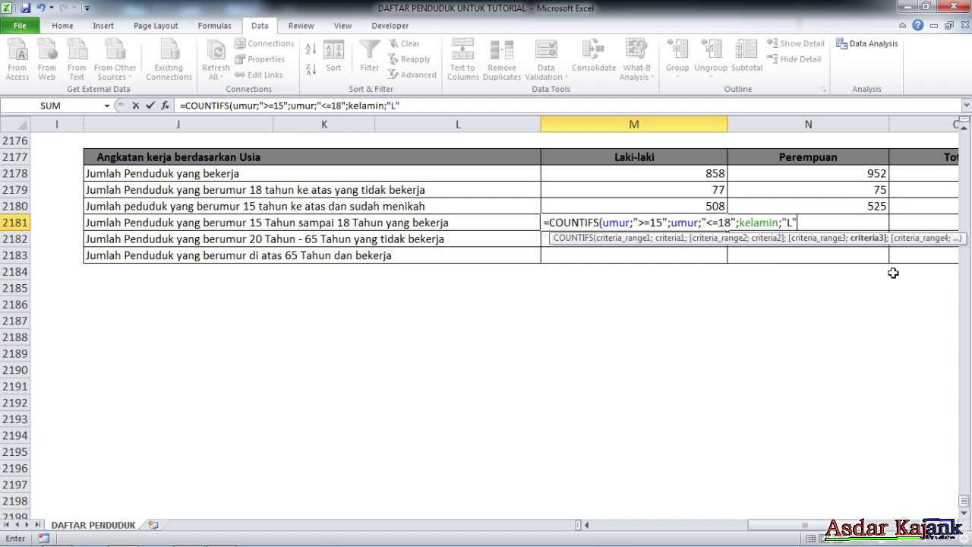
text(;)
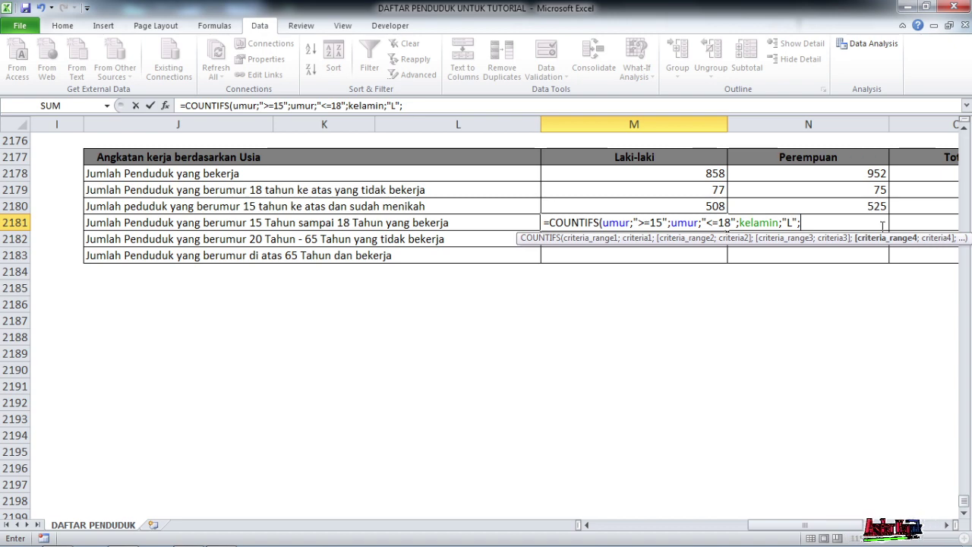
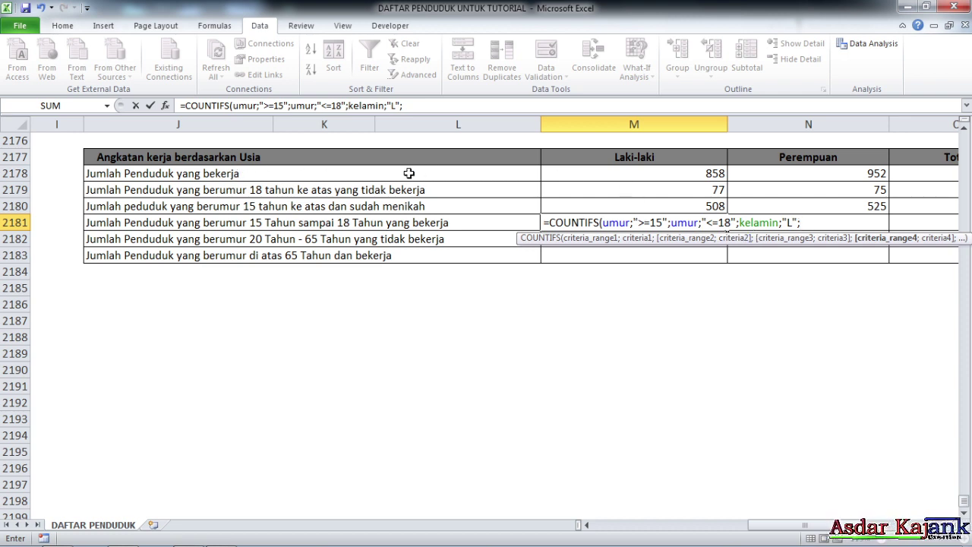
Step: Try to add a parenthesised nested COUNTIFS on the named range umur after the "L" criterion in the M2181 formula
click(810, 220)
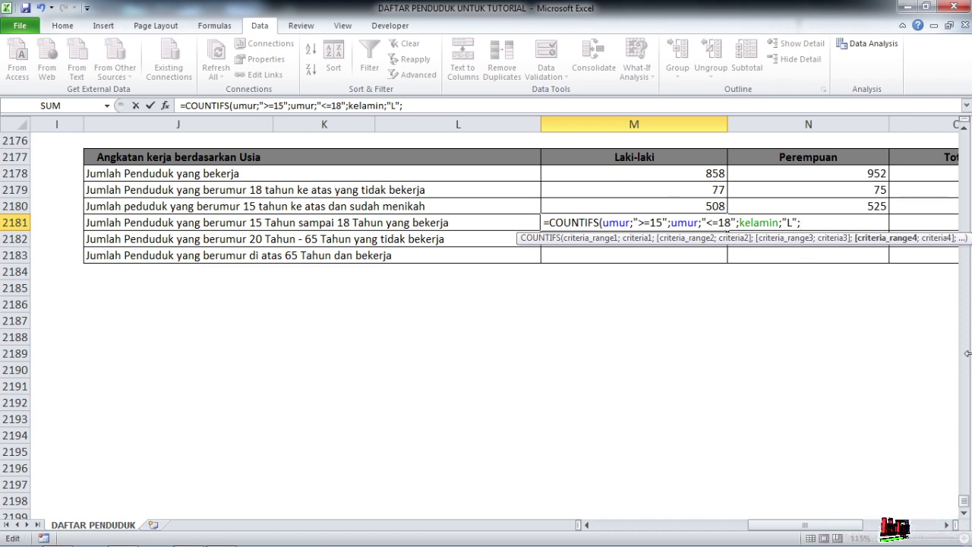
text(()
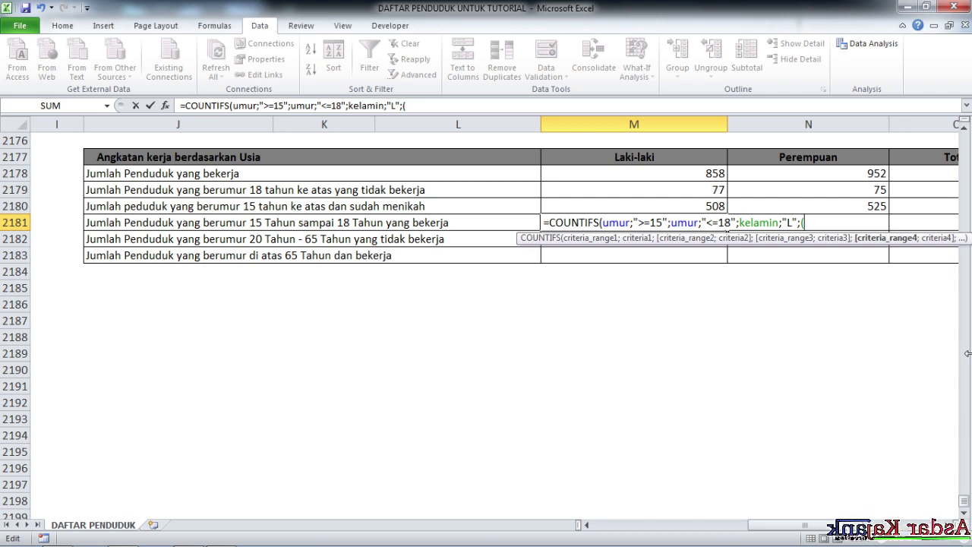
text(c)
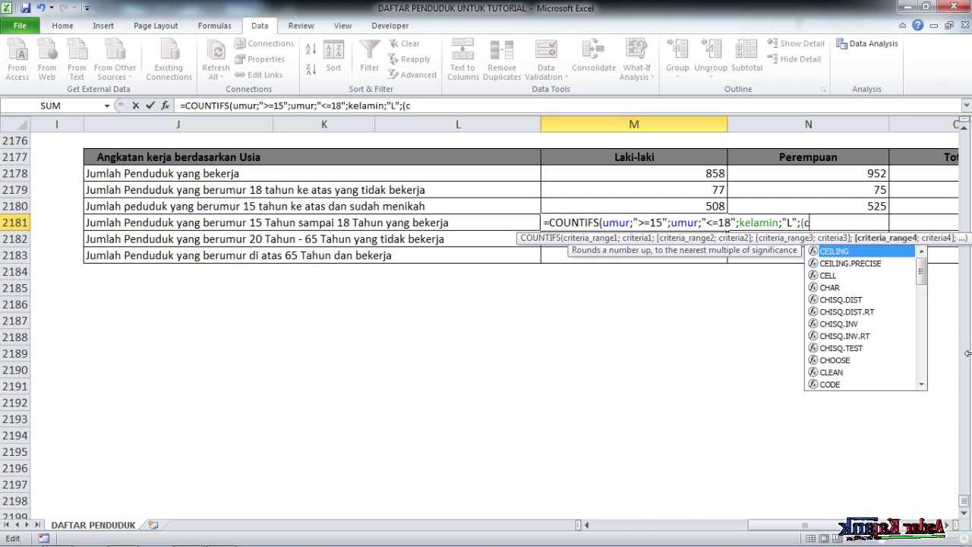
text(o)
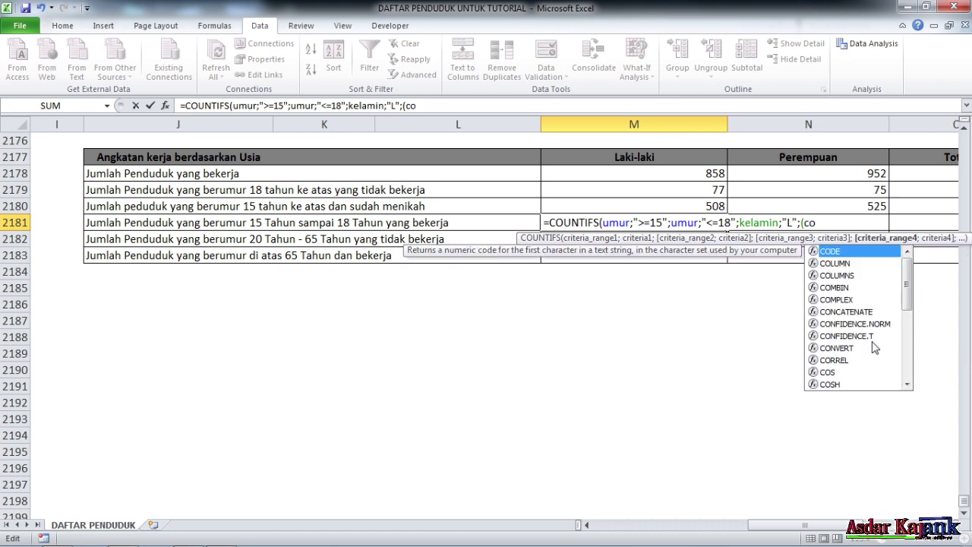
text(u)
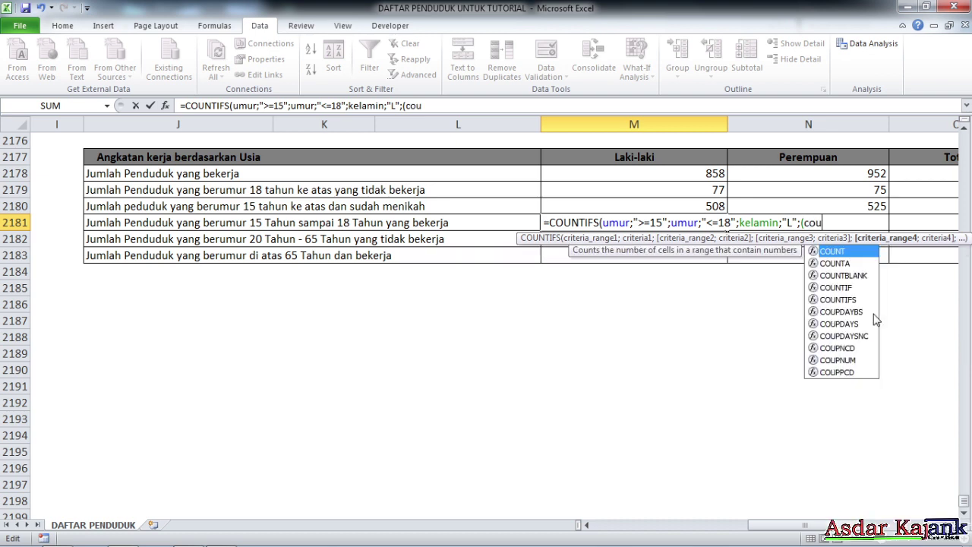
double_click(841, 301)
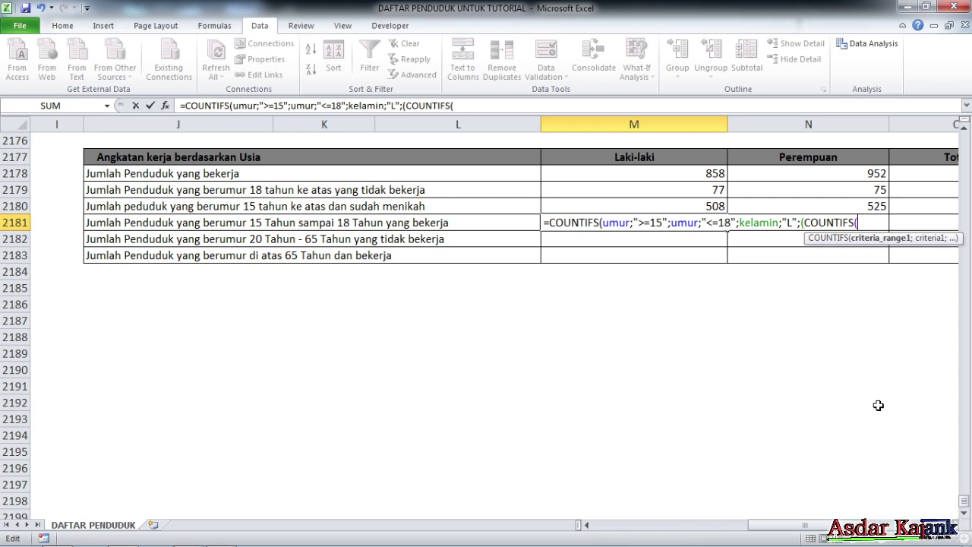
text(um)
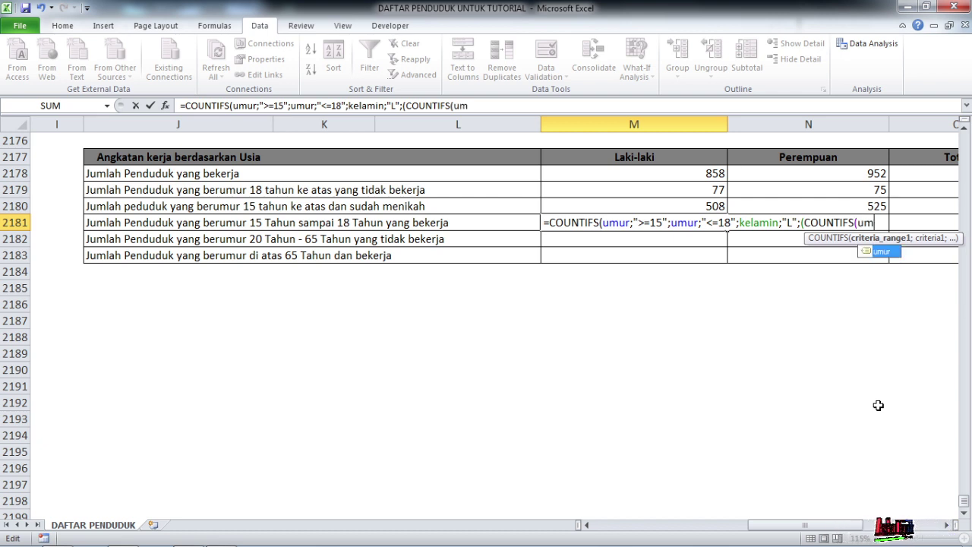
double_click(885, 251)
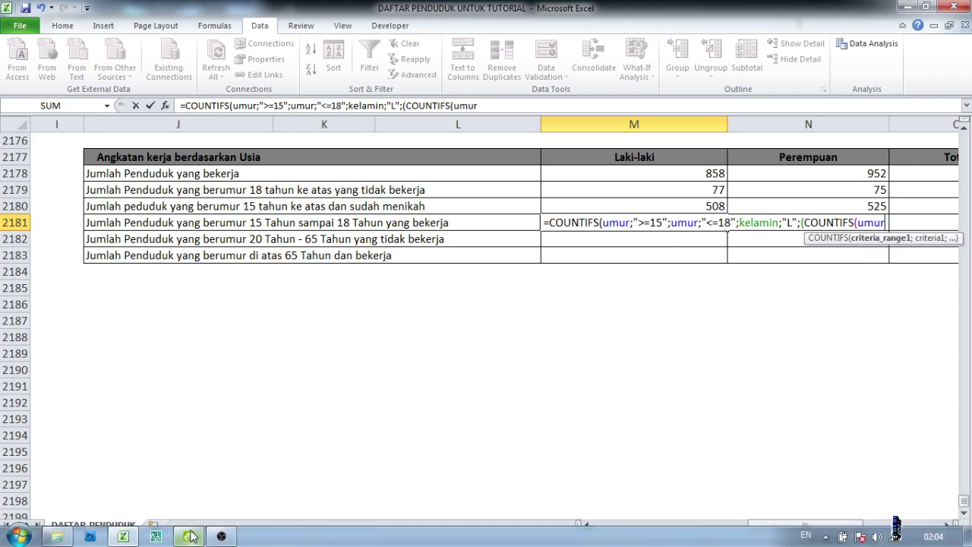
click(222, 536)
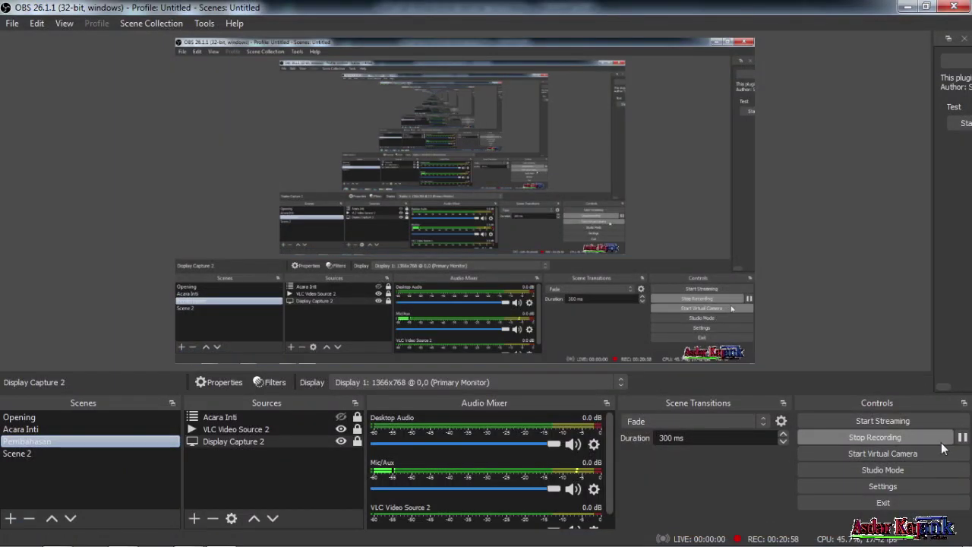
click(962, 437)
click(962, 437)
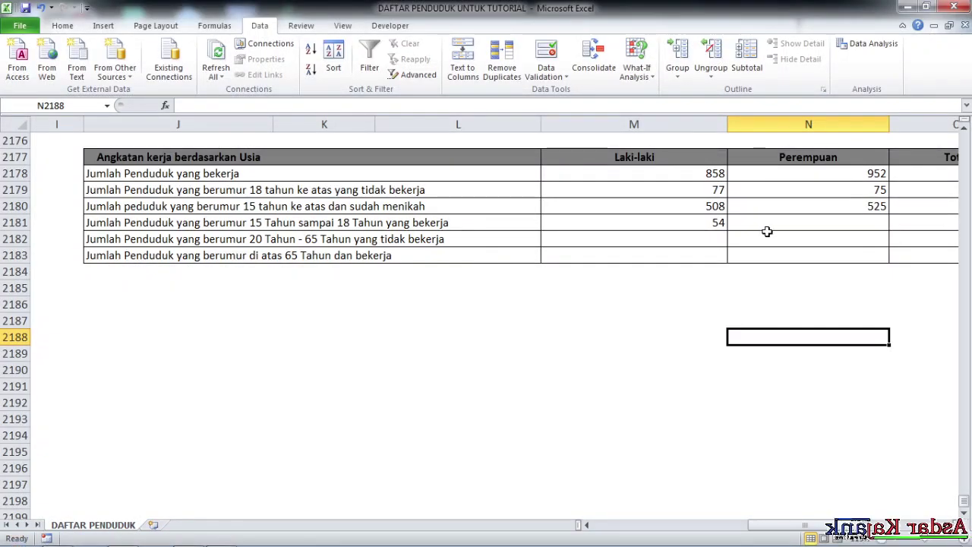
click(716, 221)
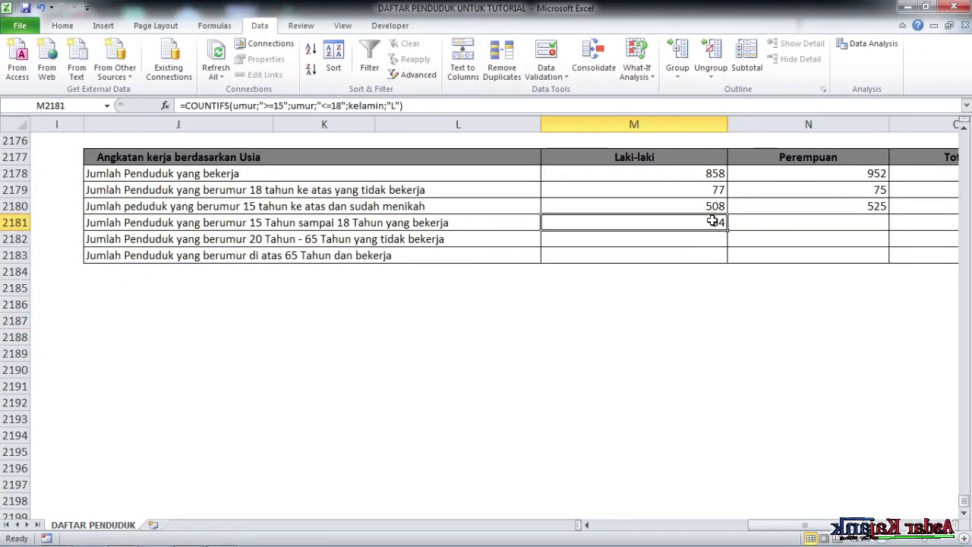
click(429, 106)
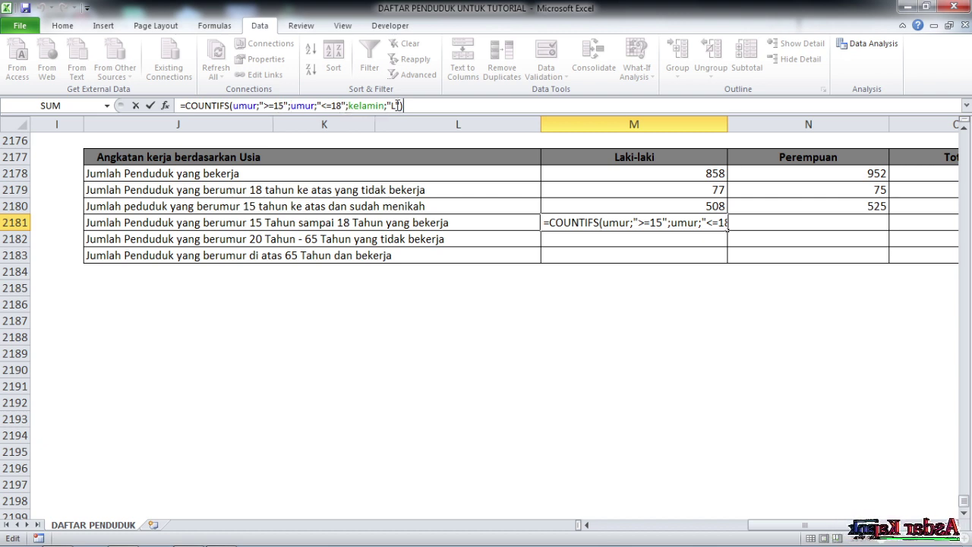
key(Return)
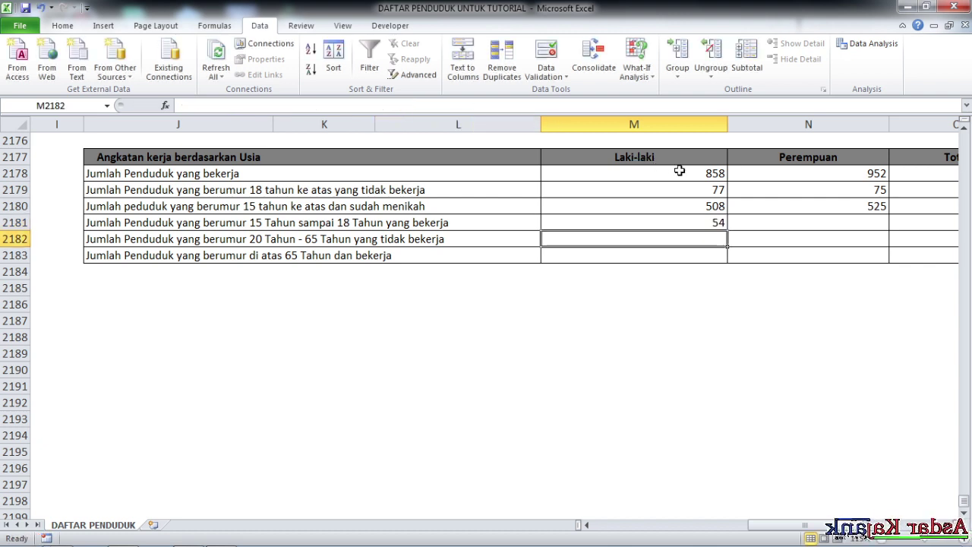
Step: Extend the M2181 formula after its closing parenthesis with the start of a subtracted, parenthesised count function
click(708, 222)
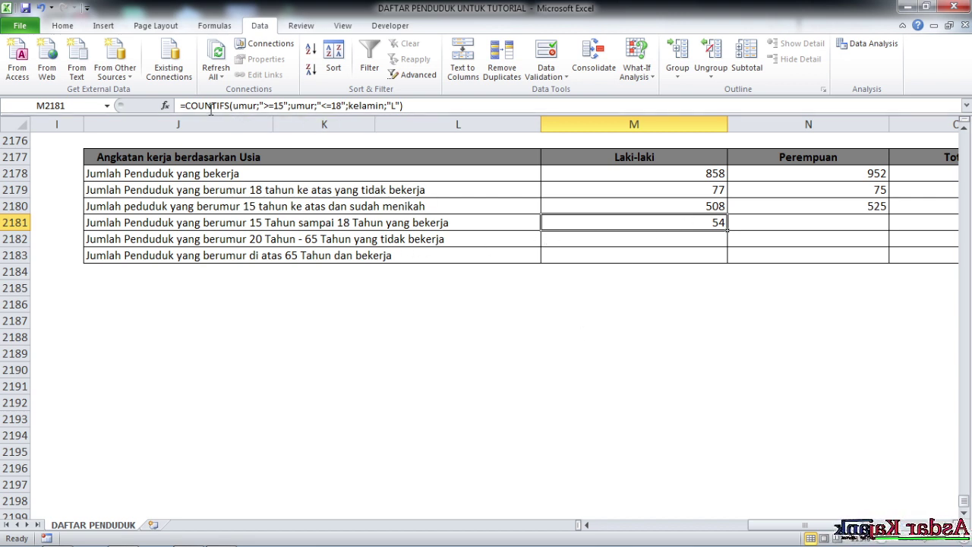
click(415, 105)
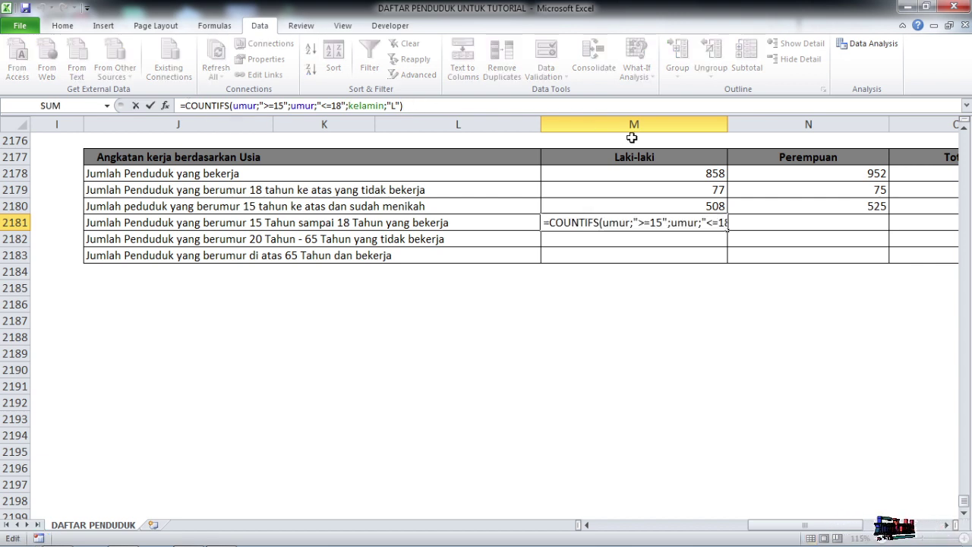
text(-)
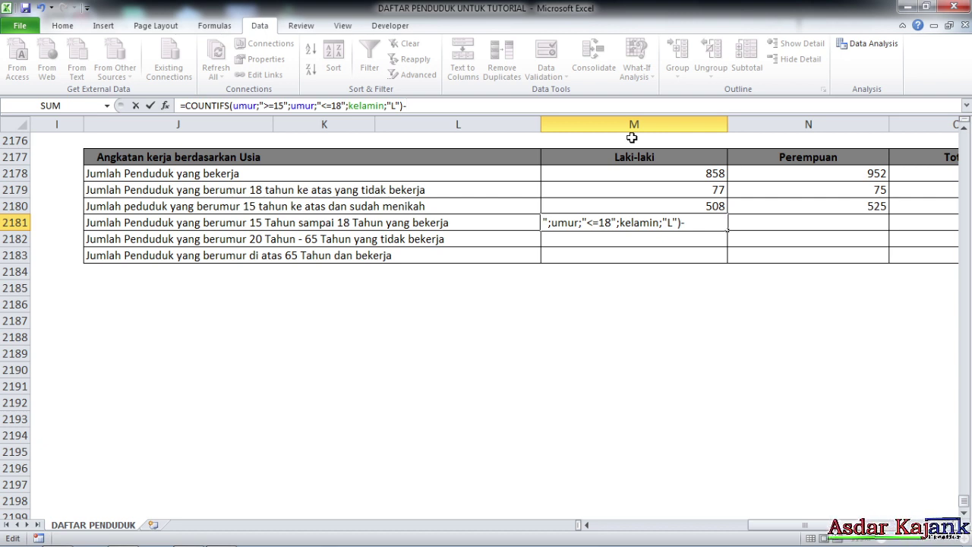
text(()
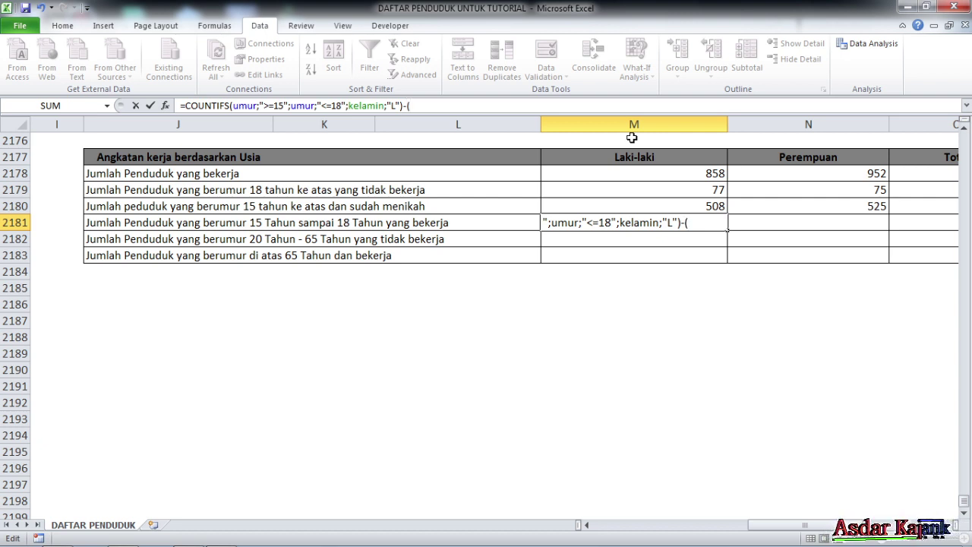
text(co)
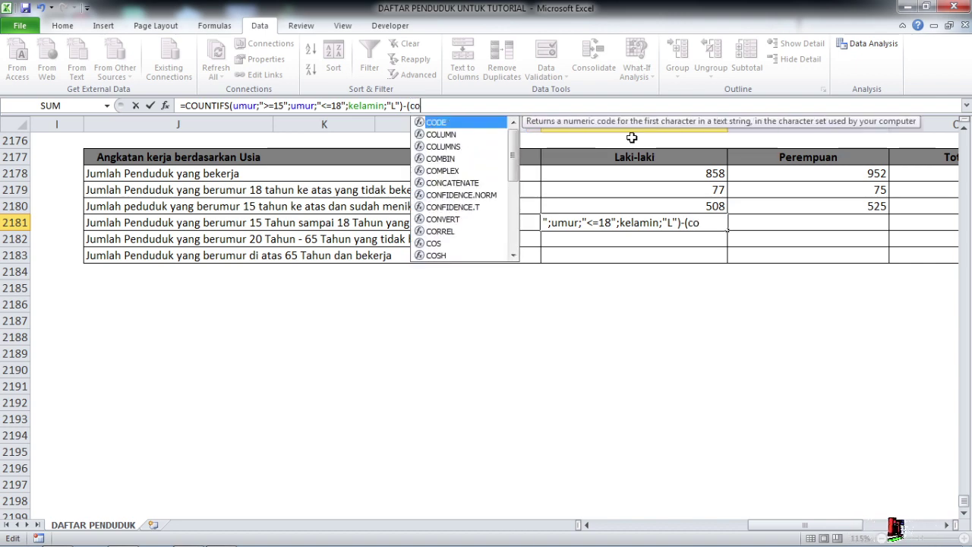
Step: Subtract a parenthesised COUNTIFS in the M2181 formula, giving it the first condition umur;">=15"
text(u)
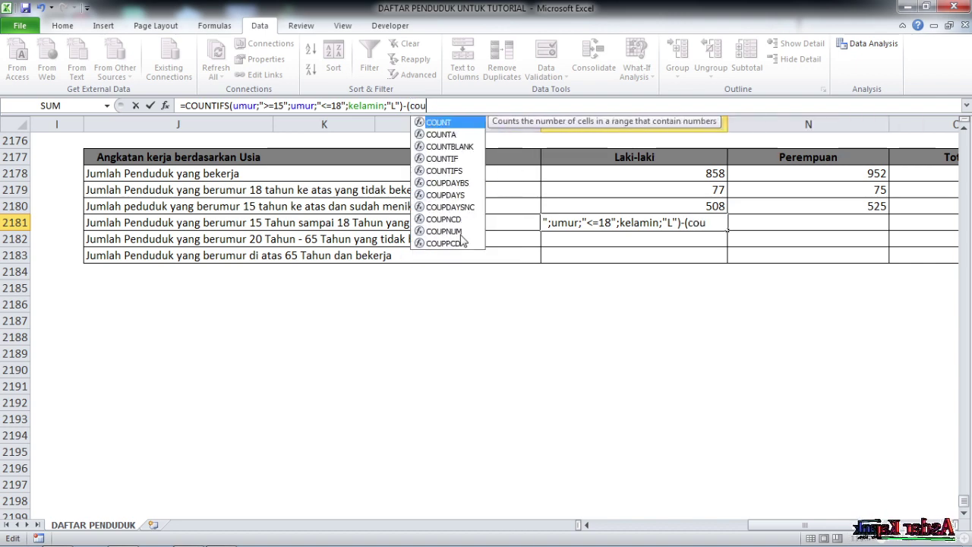
double_click(451, 171)
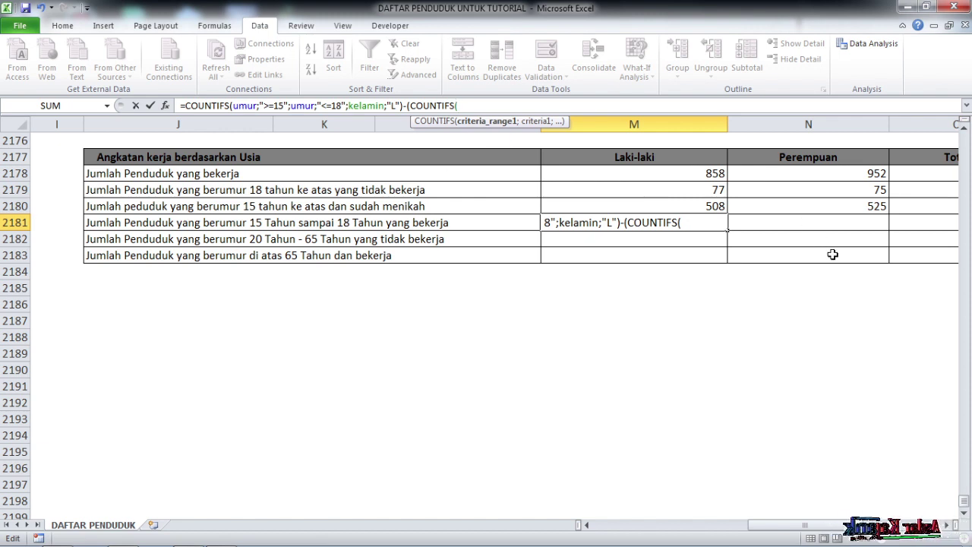
text(umu)
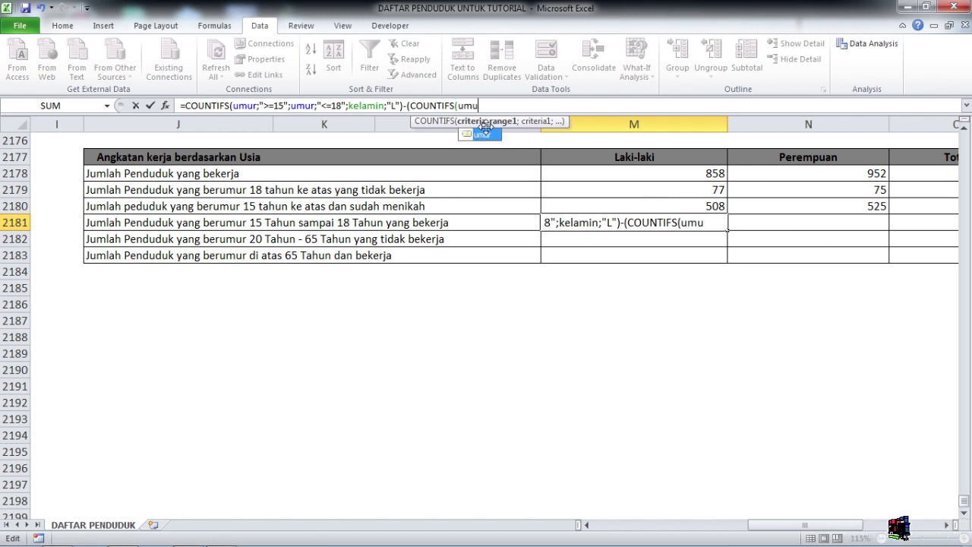
text(r)
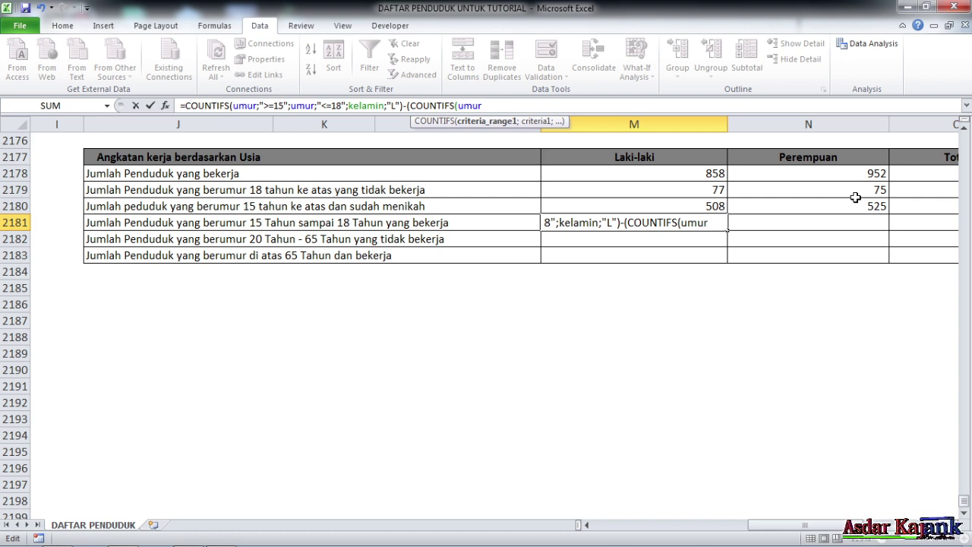
text(;")
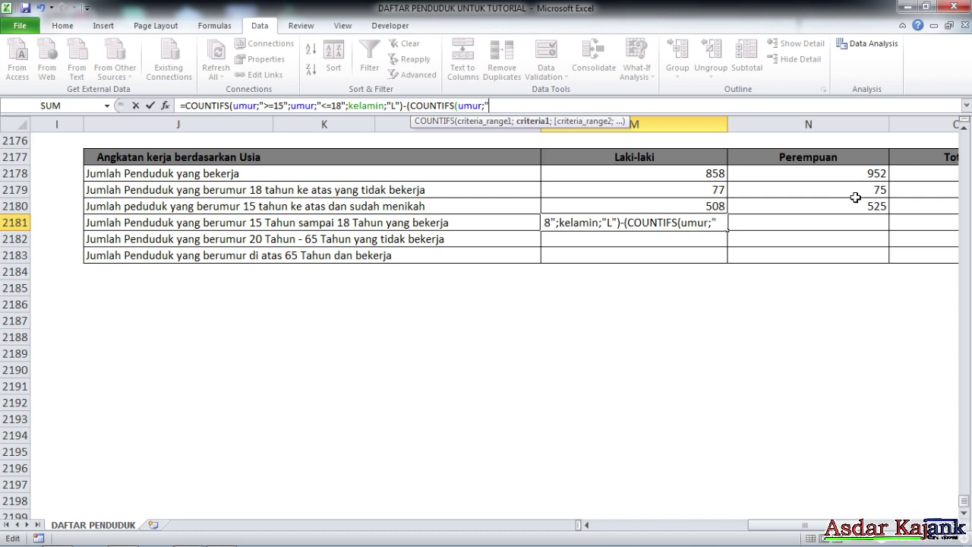
text(>=1)
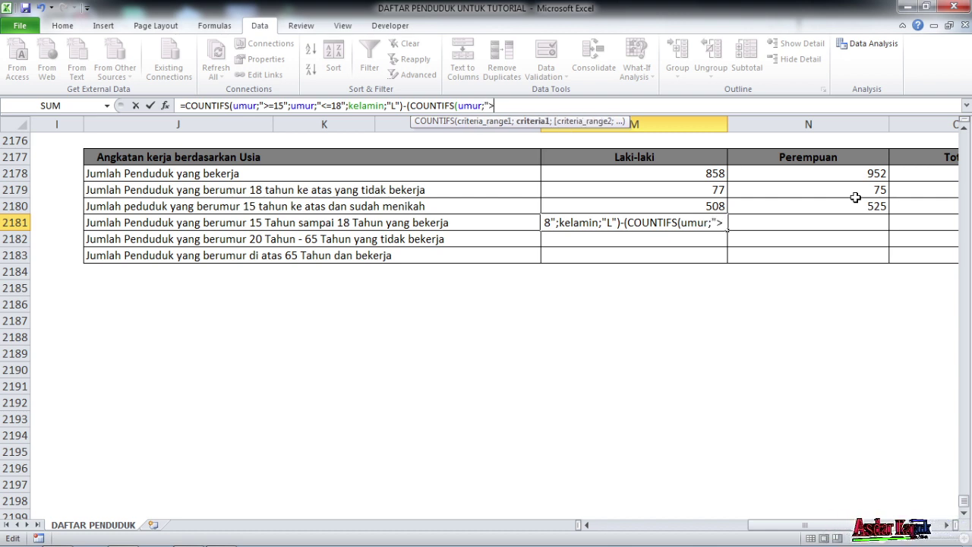
text(5)
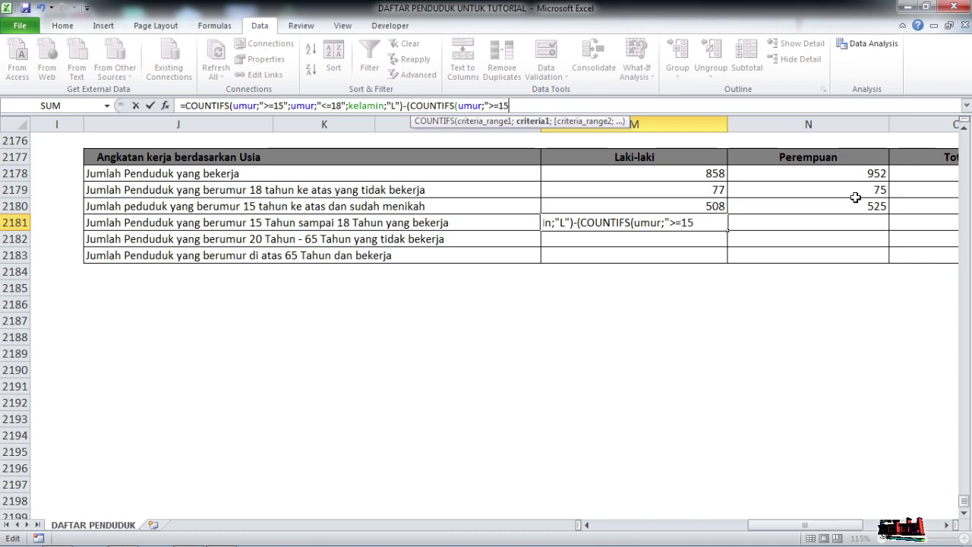
text(")
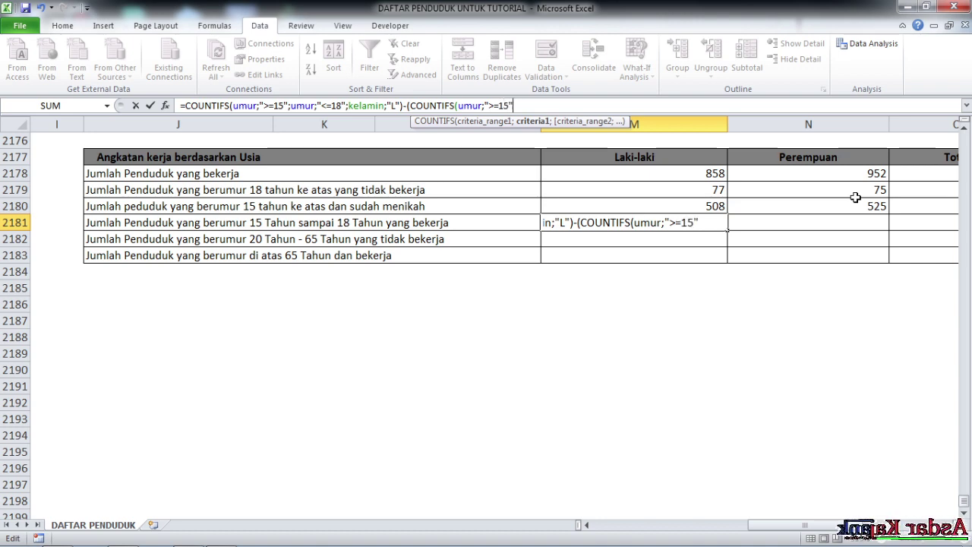
Step: Add the upper age condition umur;"<=18" to the subtracted COUNTIFS in M2181
text(;uu)
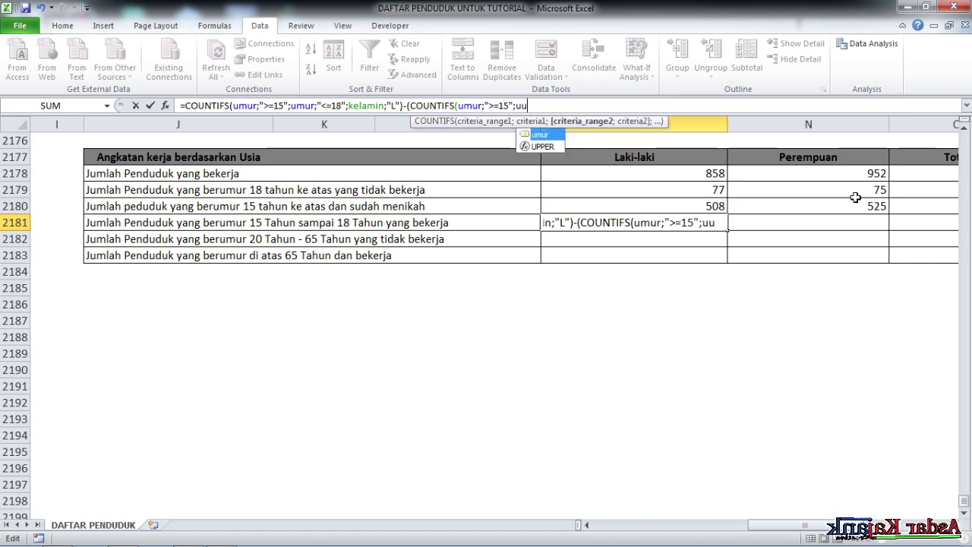
key(BackSpace)
text(m)
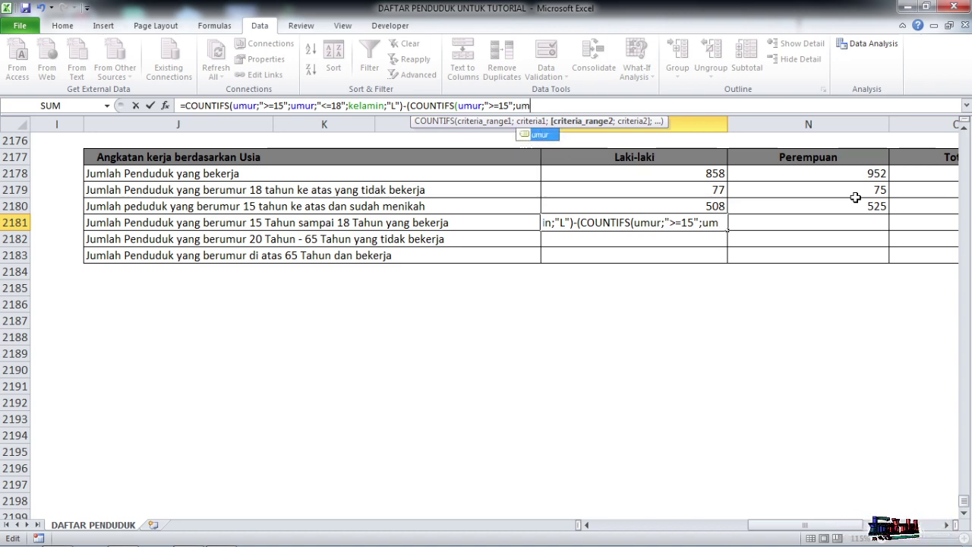
double_click(544, 136)
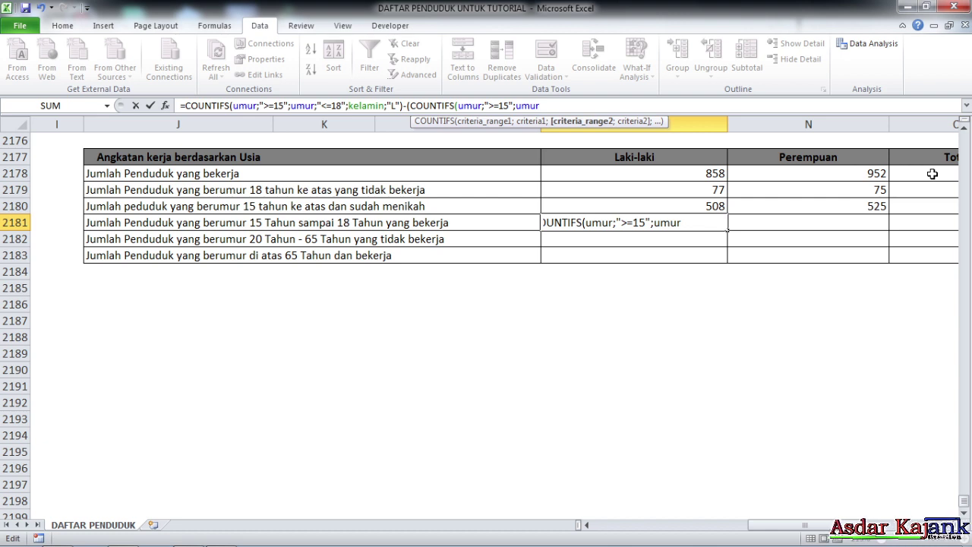
text(;)
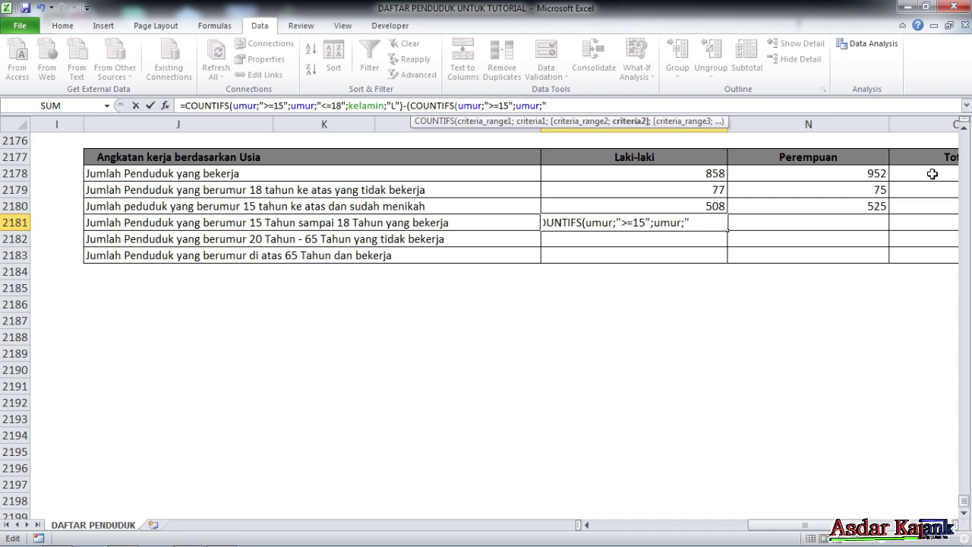
text("<=18";K)
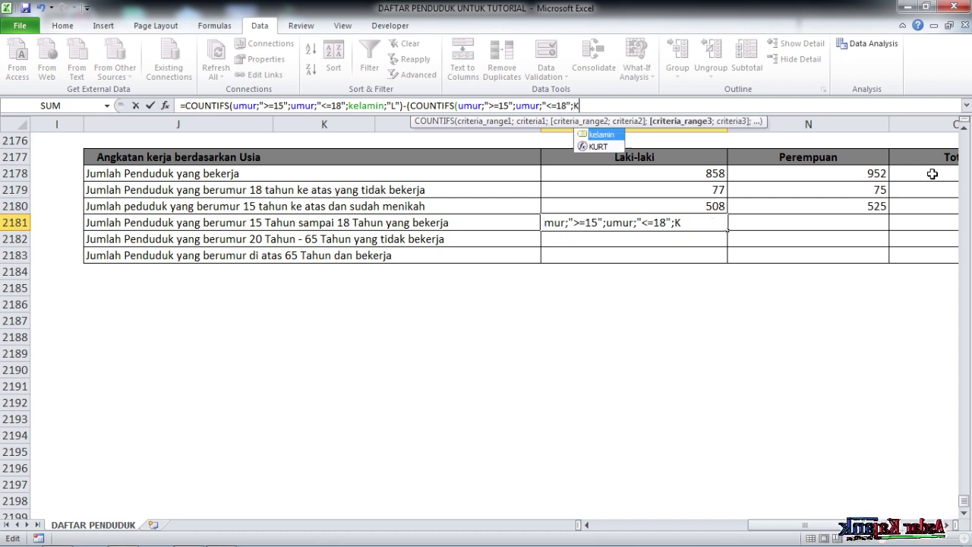
Step: Add the gender condition kelamin;"L" to the subtracted COUNTIFS in M2181
double_click(600, 137)
text(;)
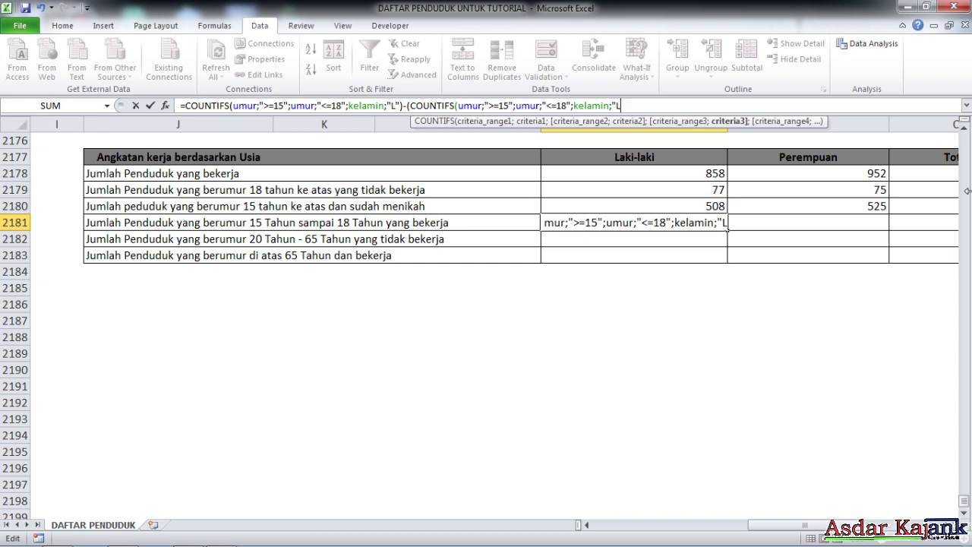
text("L)
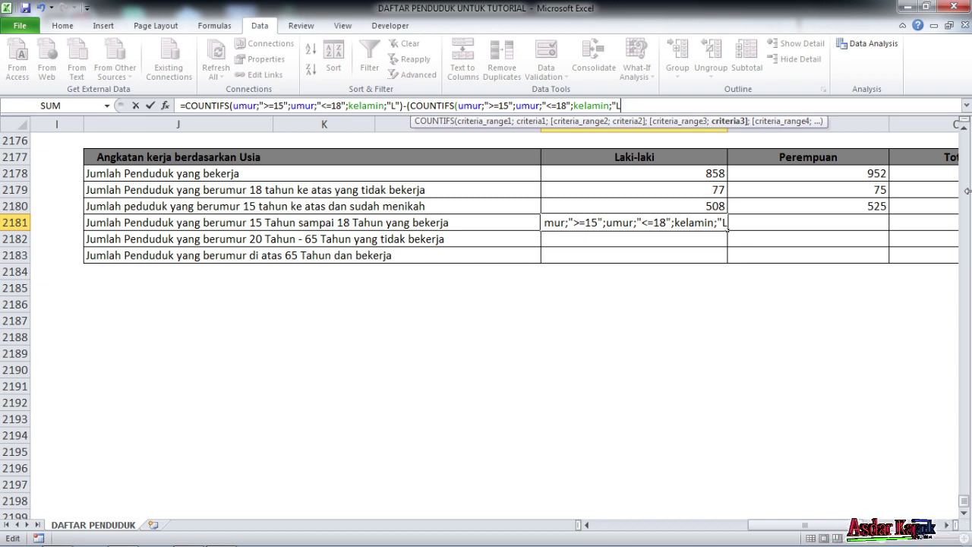
text(";)
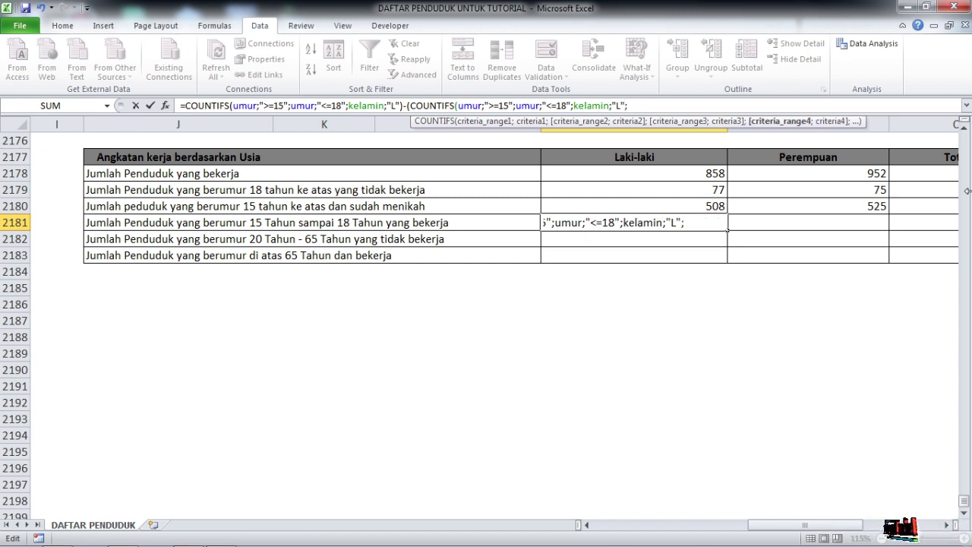
Step: Add the occupation condition pekerjaan;"tidak bekerja" to the subtracted COUNTIFS and close its parenthesis
text(pe)
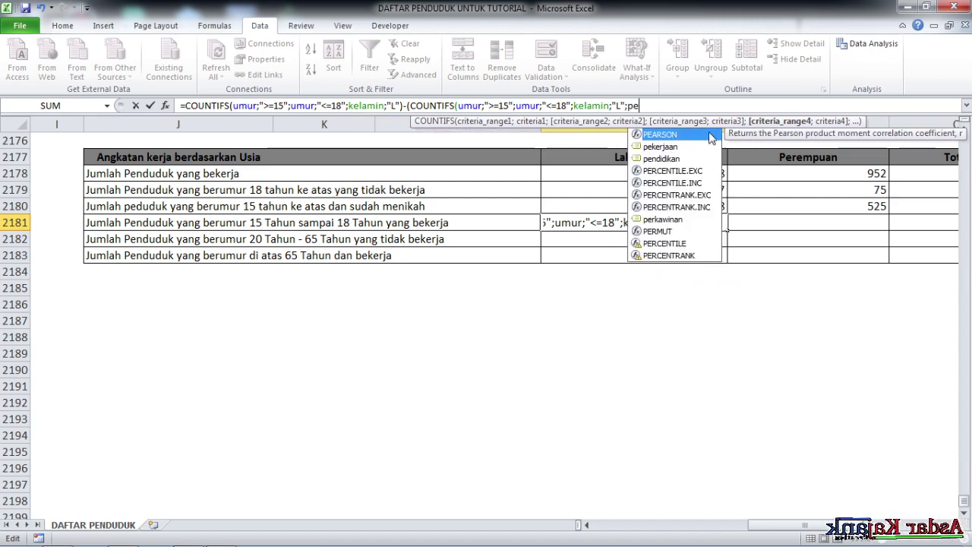
double_click(661, 146)
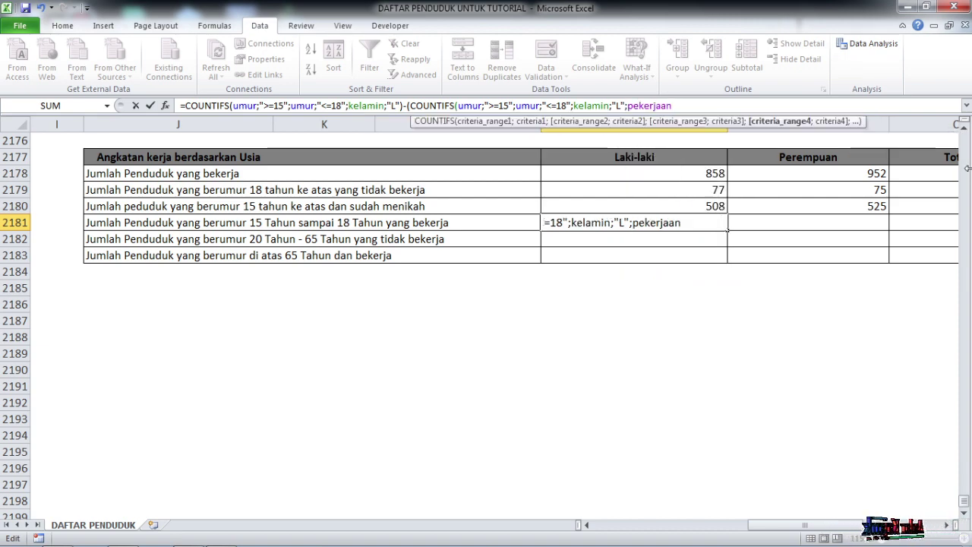
text(;)
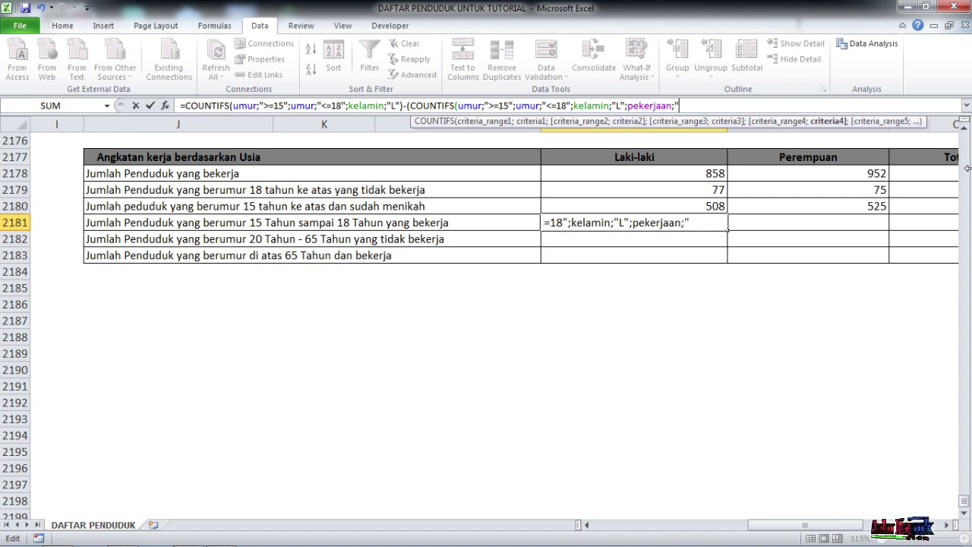
text("tidak)
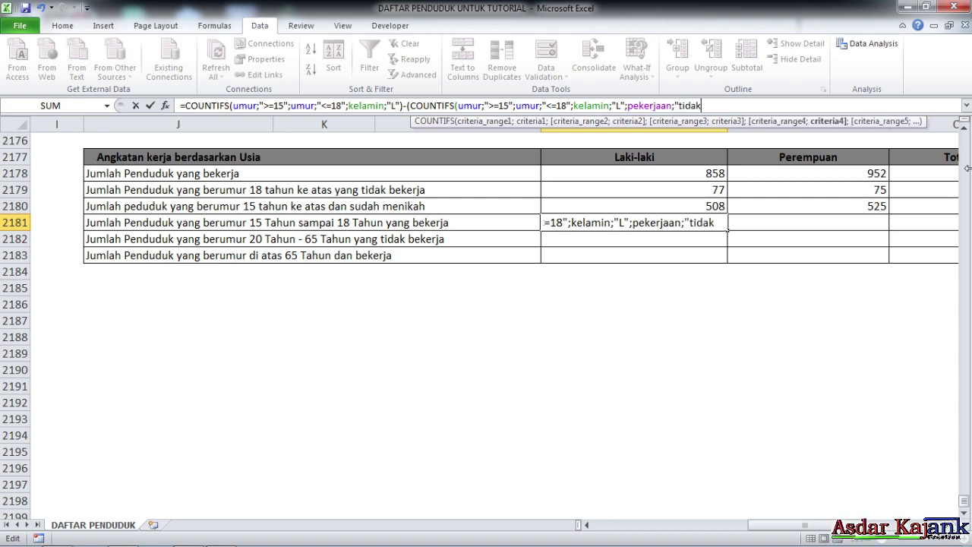
text( bekerja)
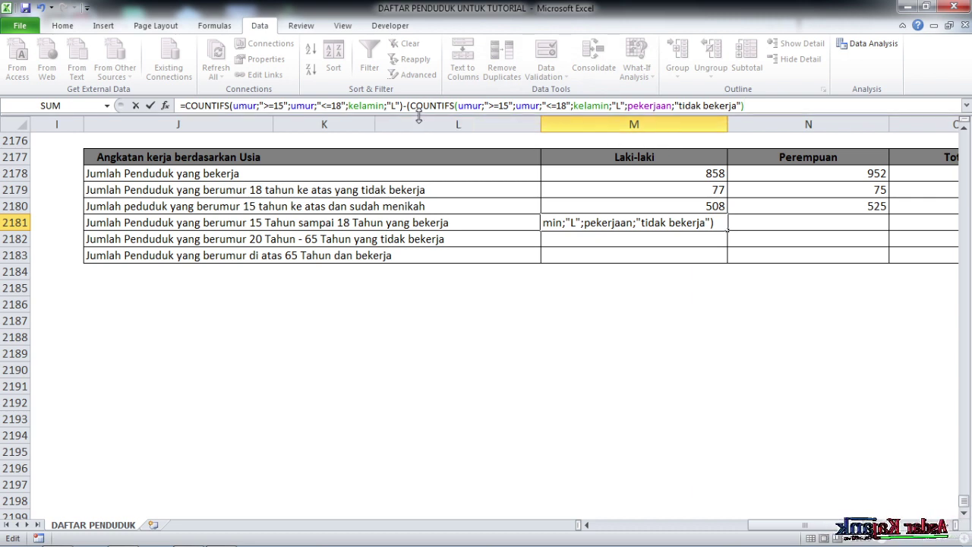
Step: Copy the subtracted COUNTIFS expression and append it after a plus sign at the end of the M2181 formula
drag(411, 105, 689, 119)
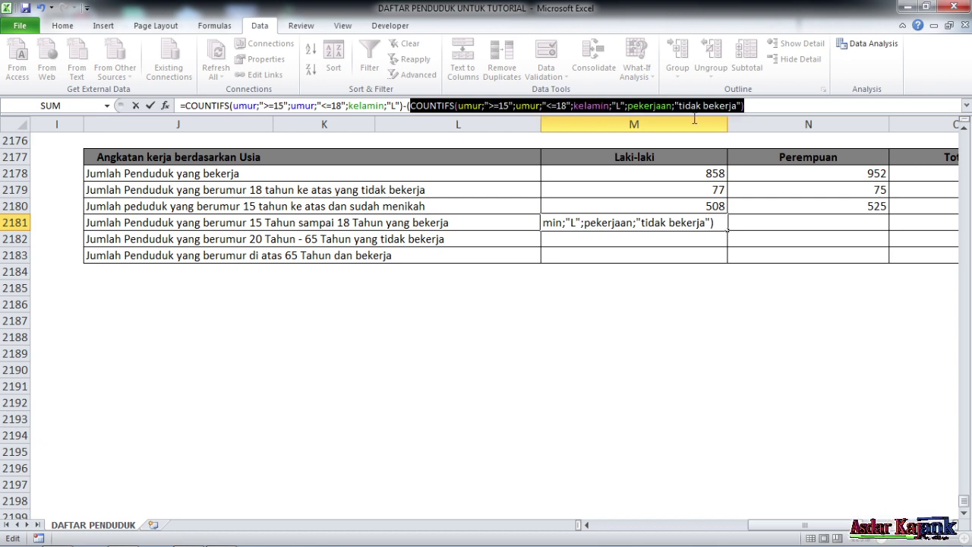
click(763, 105)
text(+)
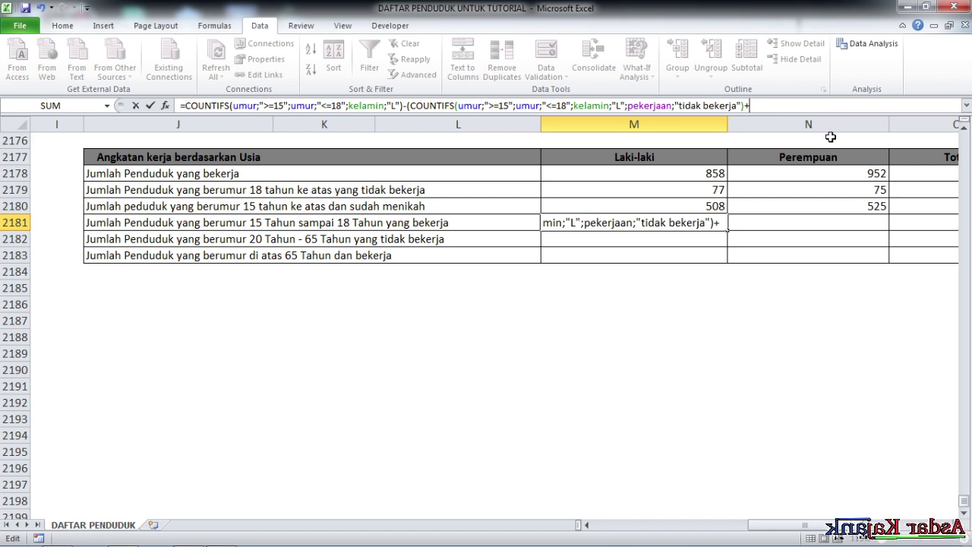
key(BackSpace)
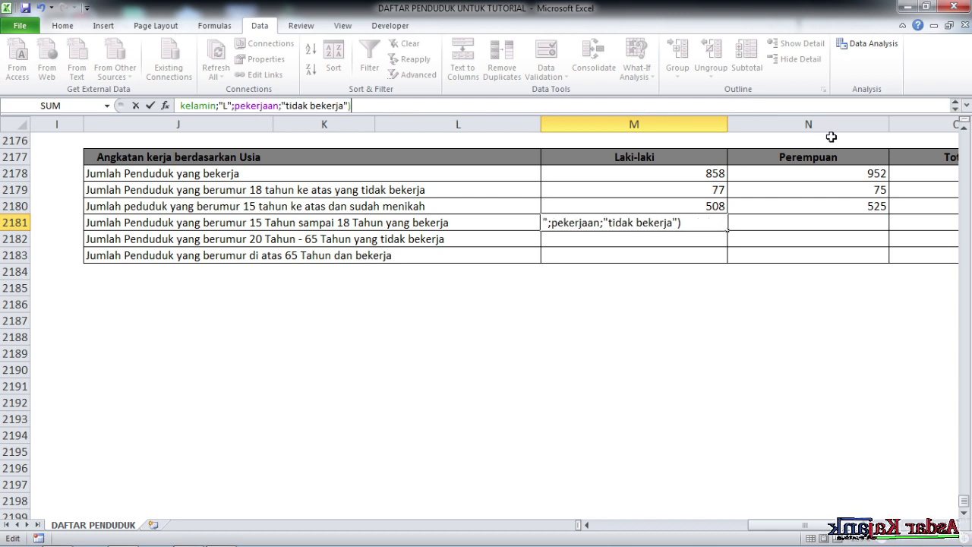
Step: Change the appended COUNTIFS's occupation criterion to "belum/tidak bekerja", close the outer parenthesis and enter the formula in M2181
click(286, 105)
text(belum)
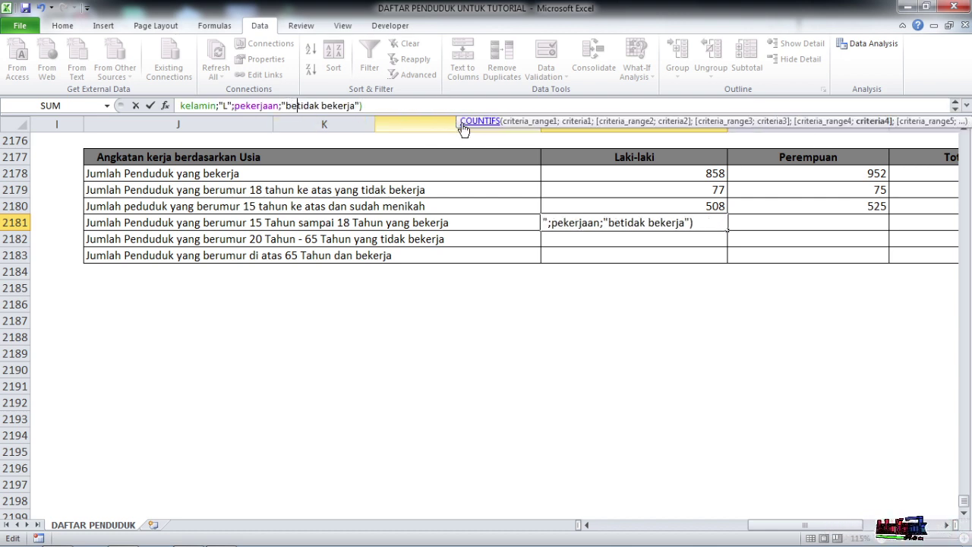
text(/)
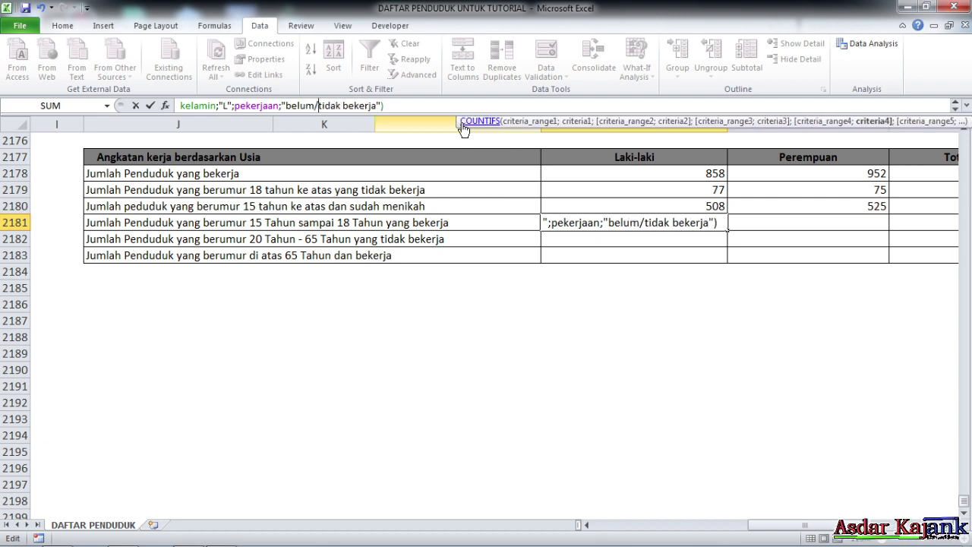
click(400, 104)
text())
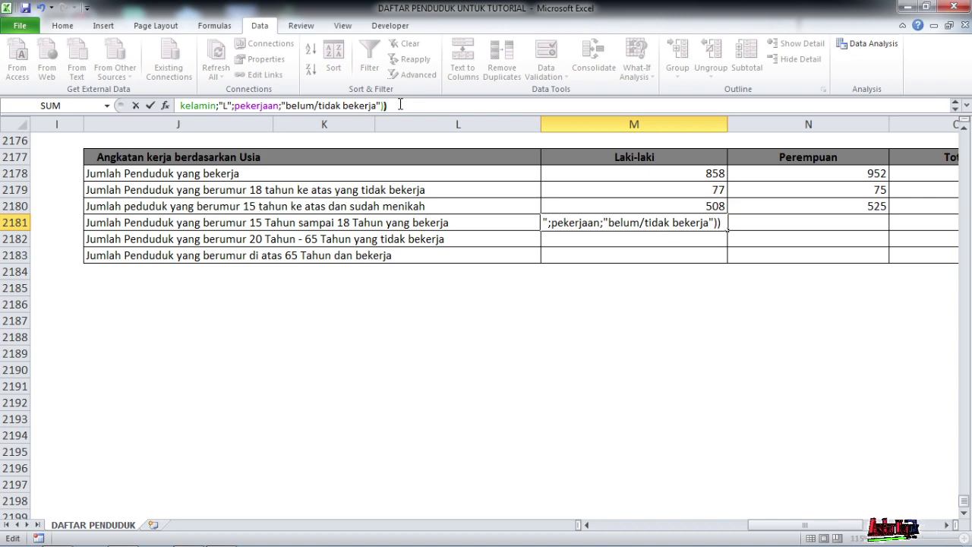
key(Return)
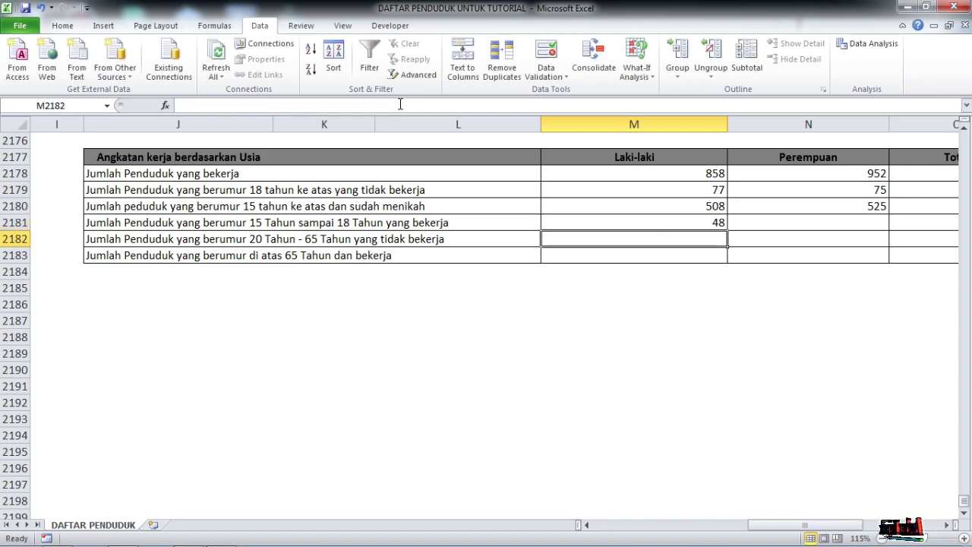
Step: Wrap the subtracted COUNTIFS sum in M2181 in an additional pair of parentheses and enter the formula
click(695, 223)
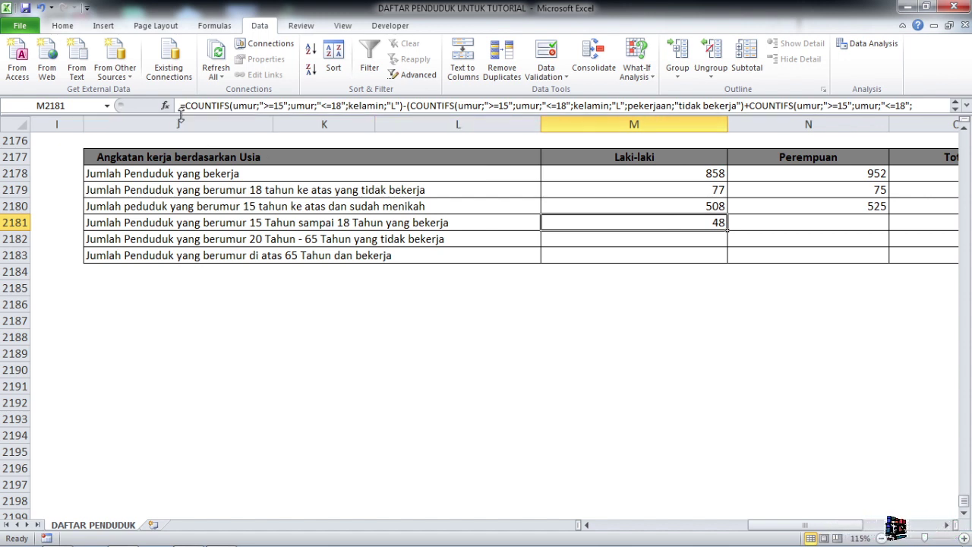
drag(179, 115, 180, 129)
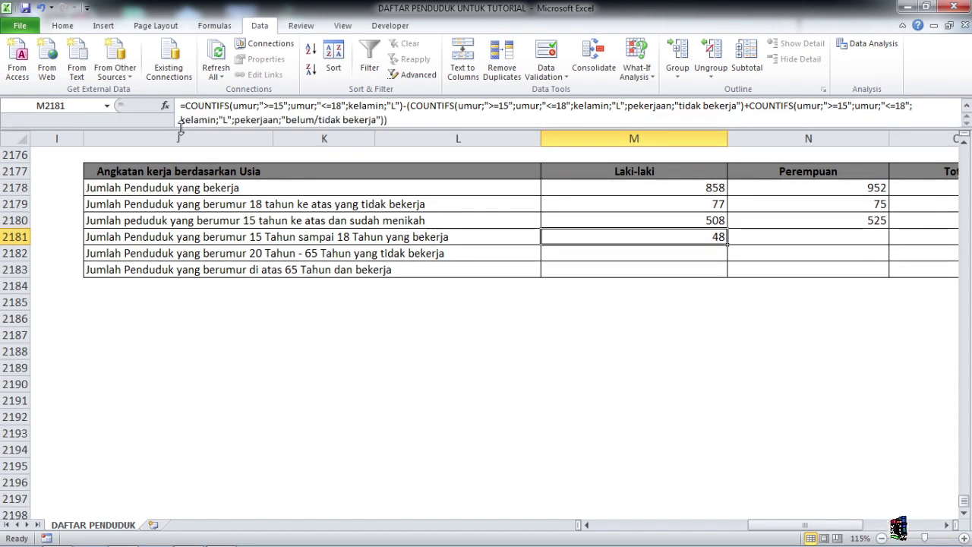
click(342, 120)
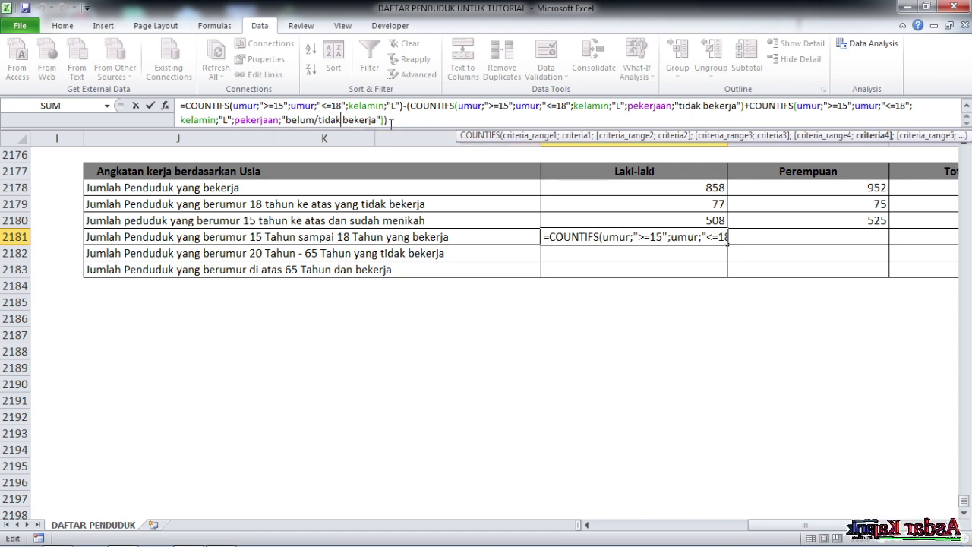
key(BackSpace)
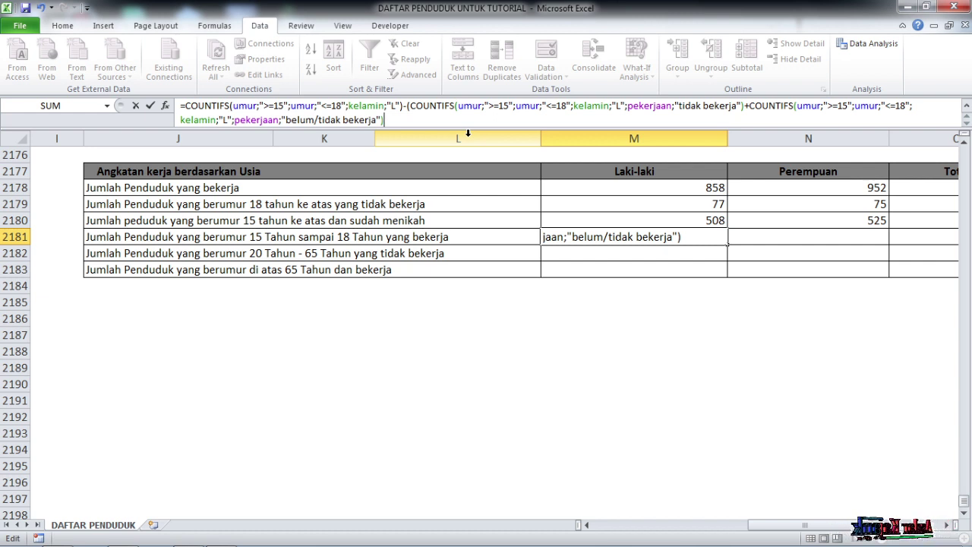
click(408, 107)
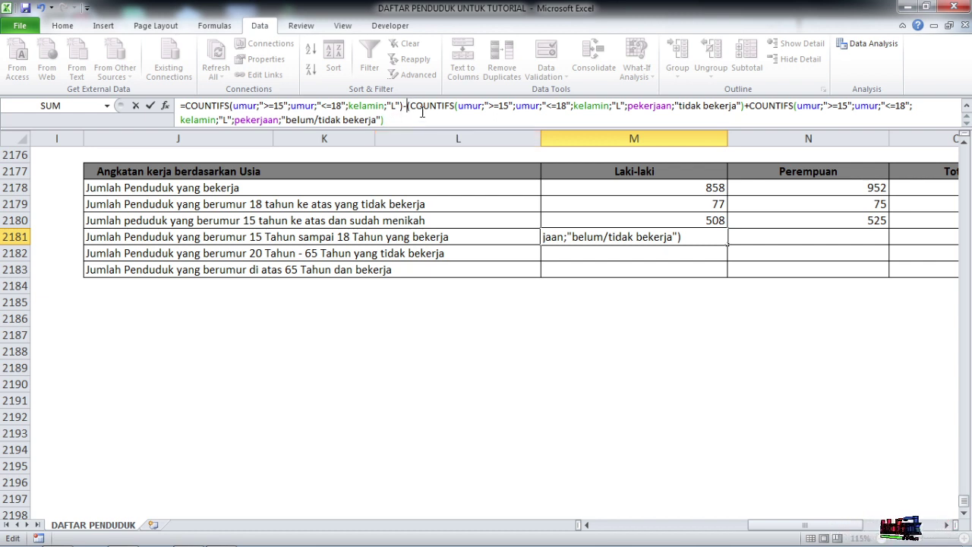
text((()
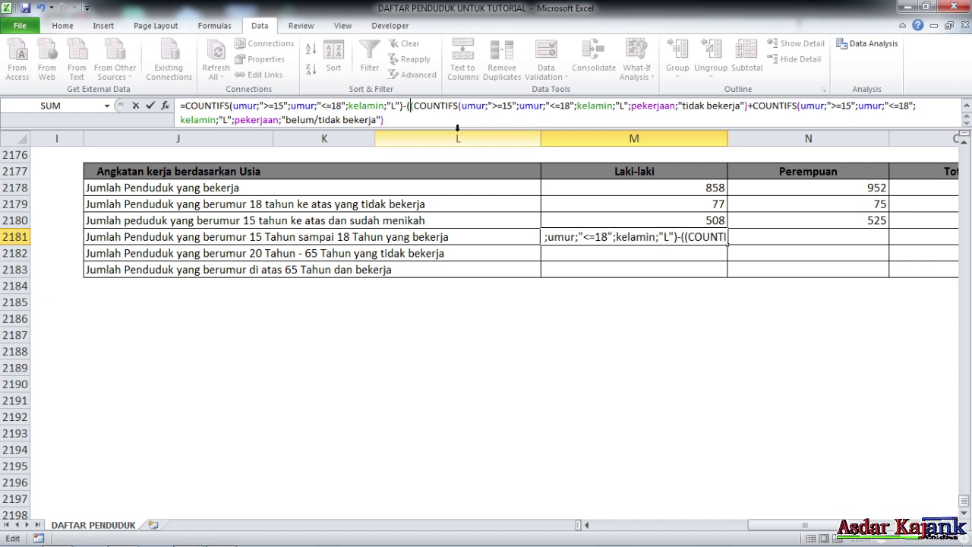
click(389, 120)
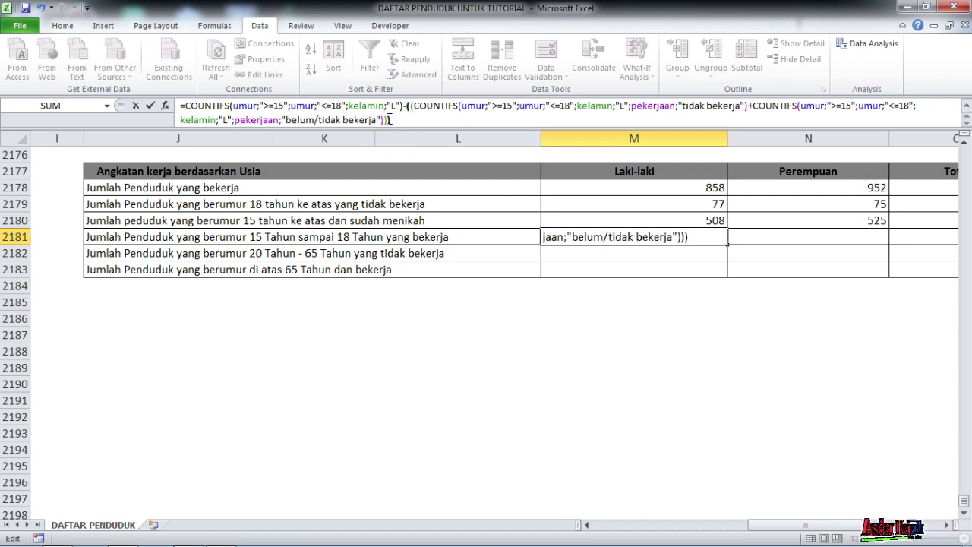
key(Return)
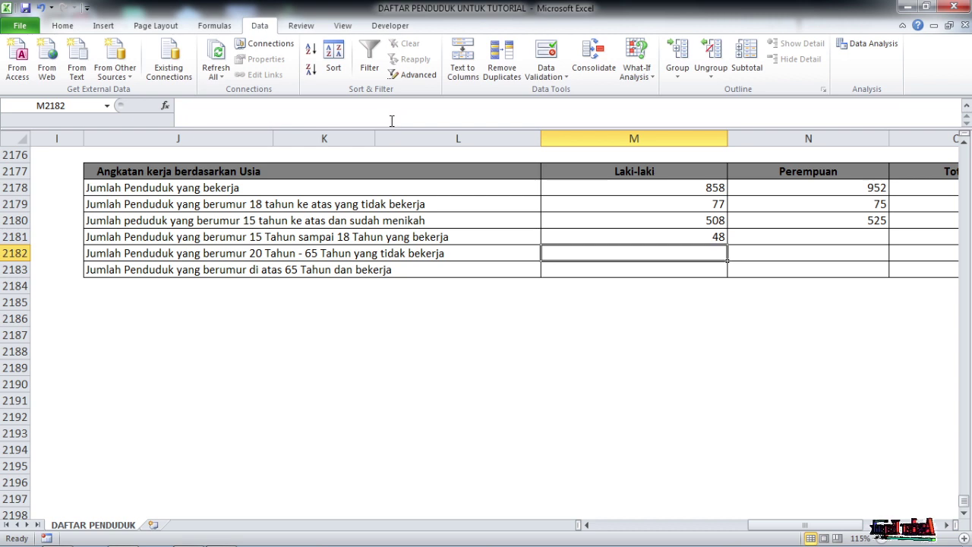
click(714, 234)
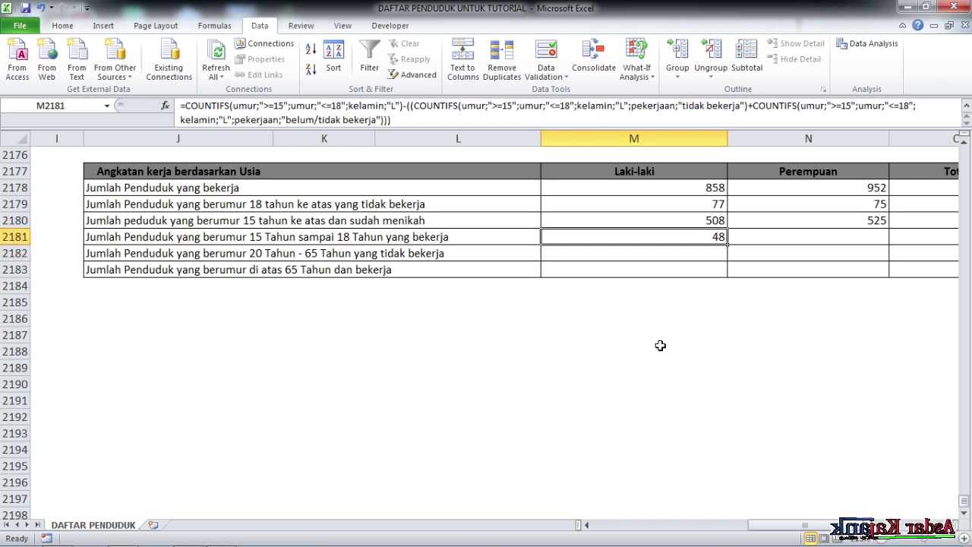
click(106, 241)
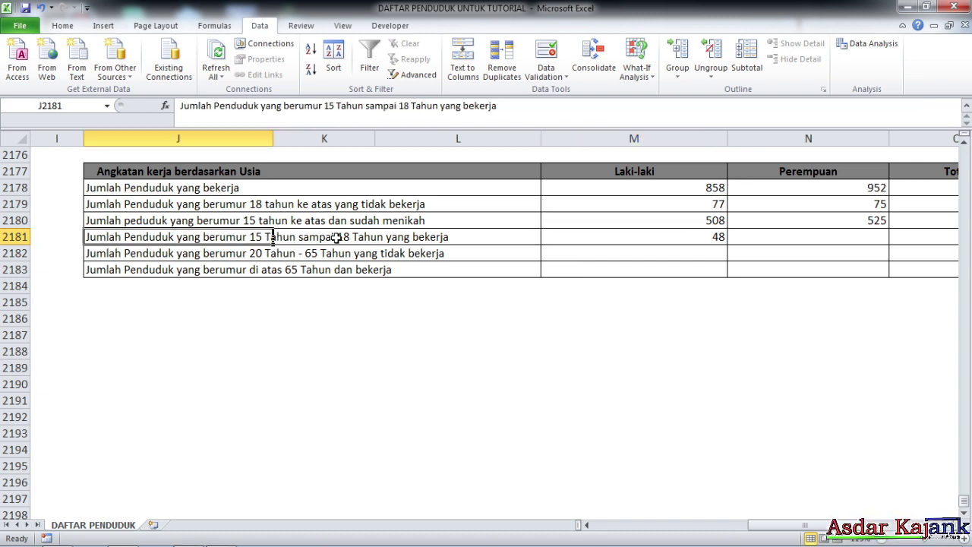
click(675, 234)
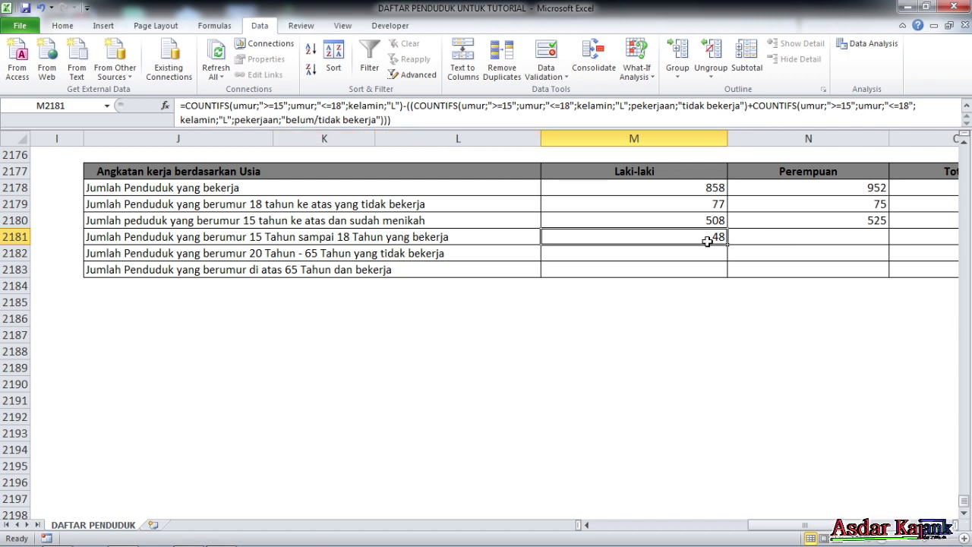
key(Return)
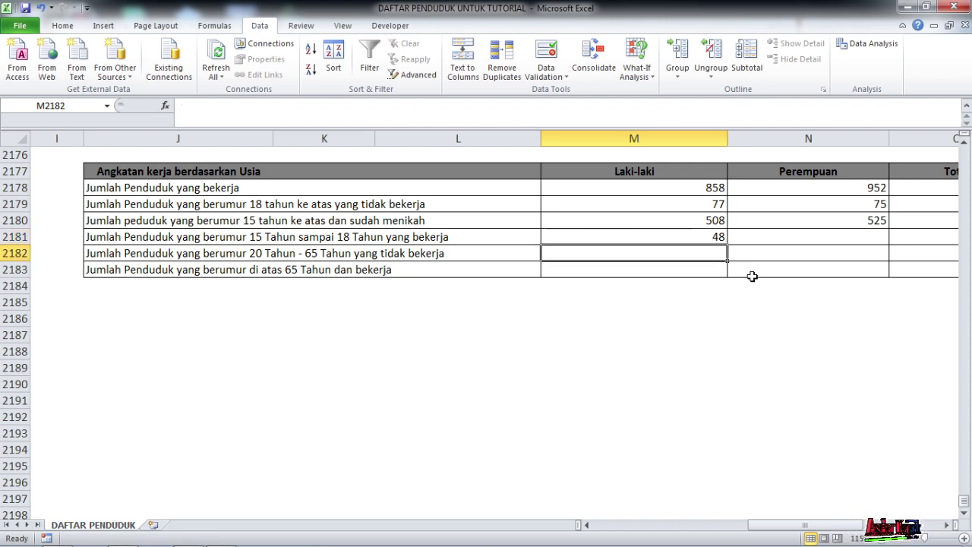
Step: Fill the M2181 formula across into N2181 in the Perempuan column
click(714, 237)
drag(728, 245, 836, 244)
click(857, 237)
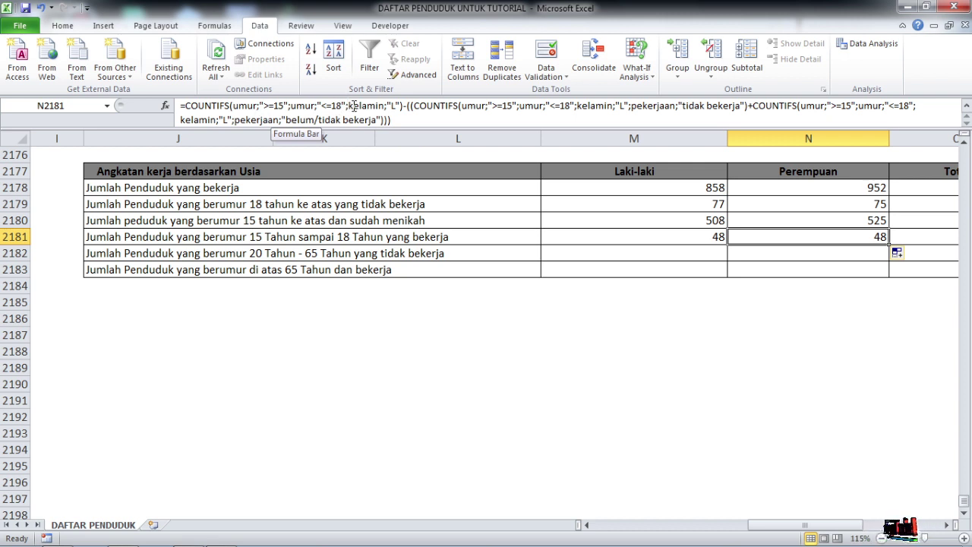
Step: Change the kelamin criterion to "p" in all three COUNTIFS of N2181 and enter the formula
click(397, 110)
key(BackSpace)
text(p)
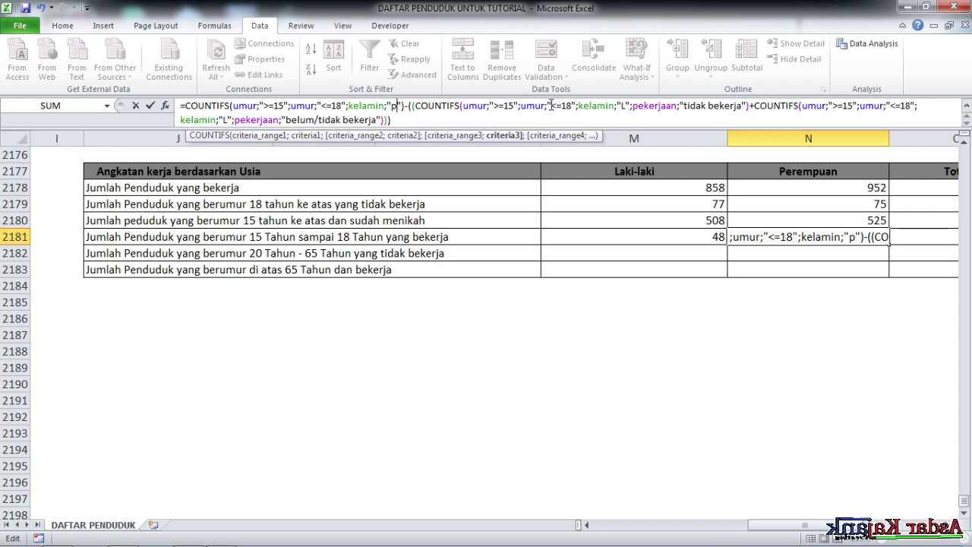
click(629, 105)
text(p)
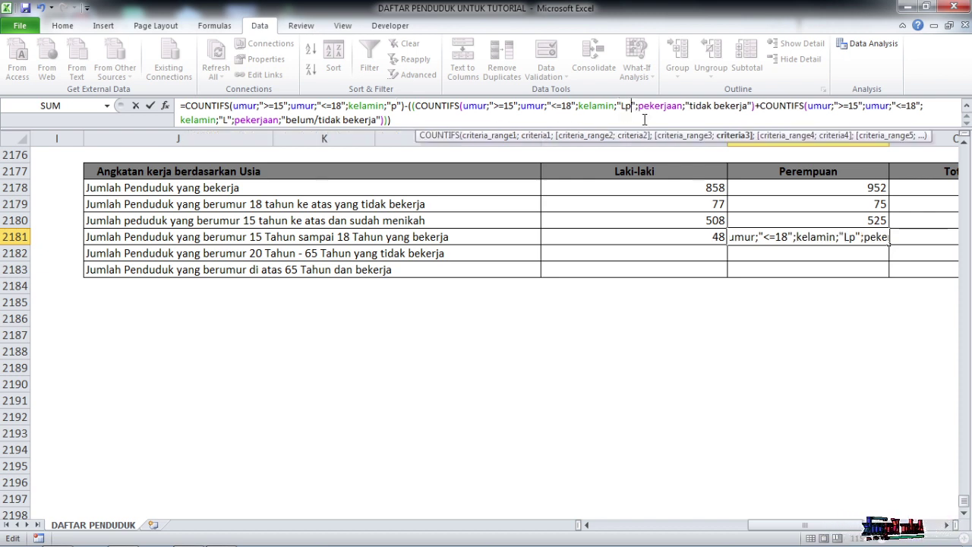
key(BackSpace)
key(BackSpace)
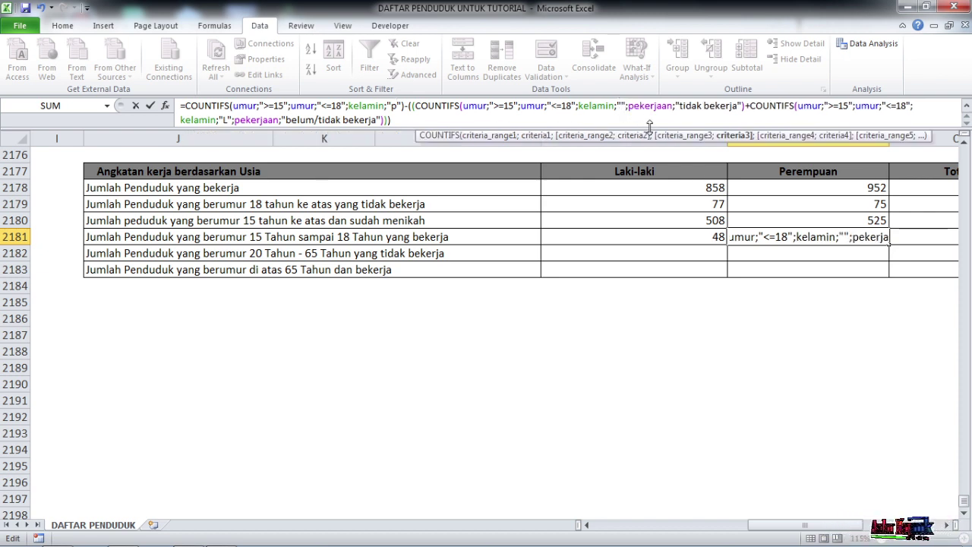
text(p)
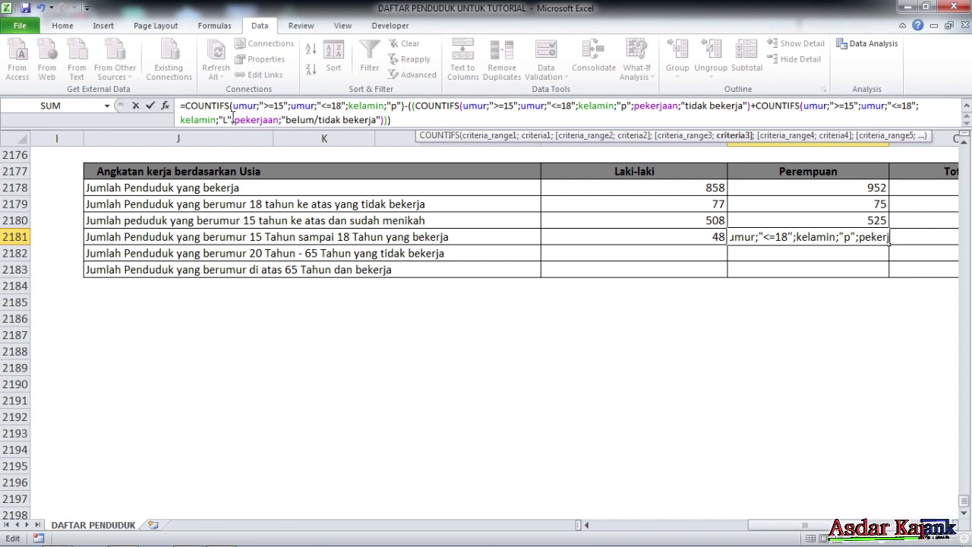
click(228, 121)
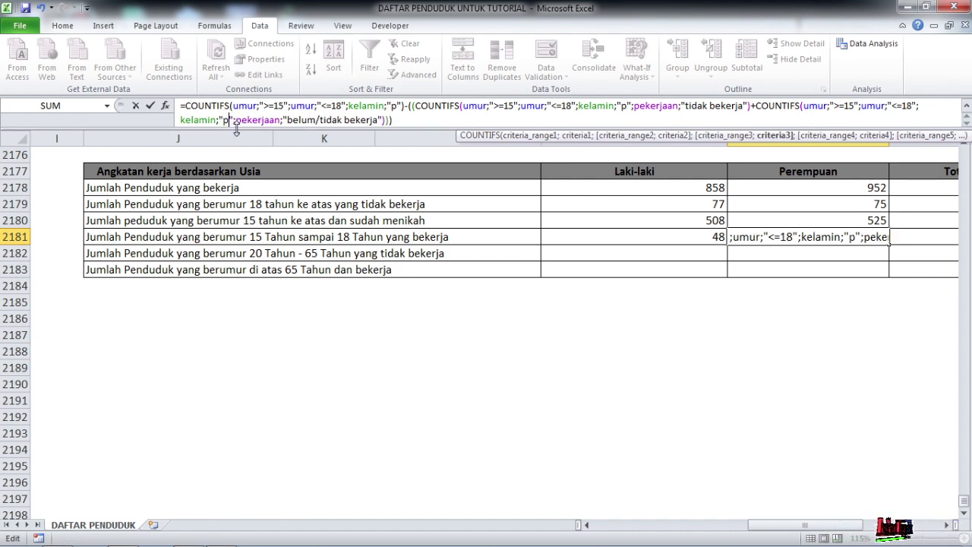
key(Return)
click(855, 234)
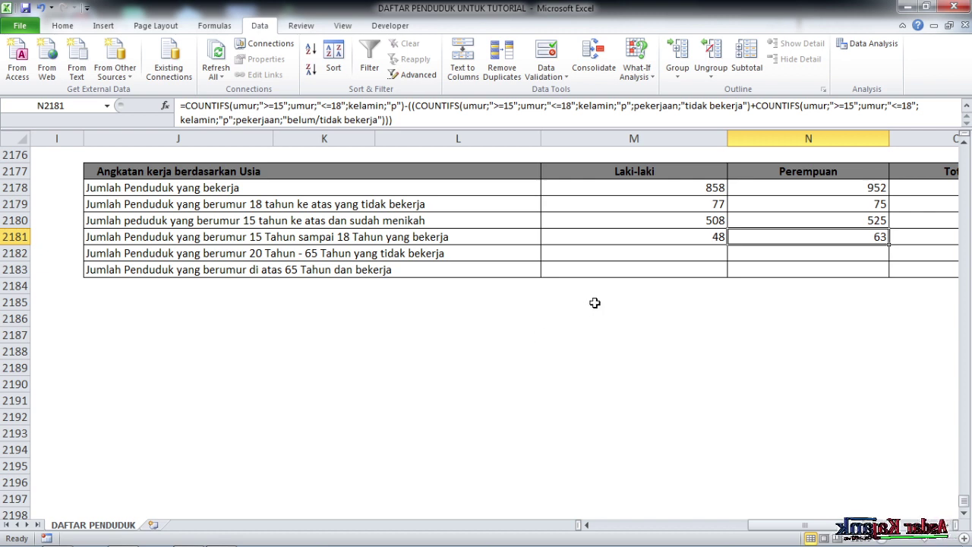
Step: Copy the subtracted expression in M2181, remove it and enter the formula with only the age and gender COUNTIFS
click(717, 237)
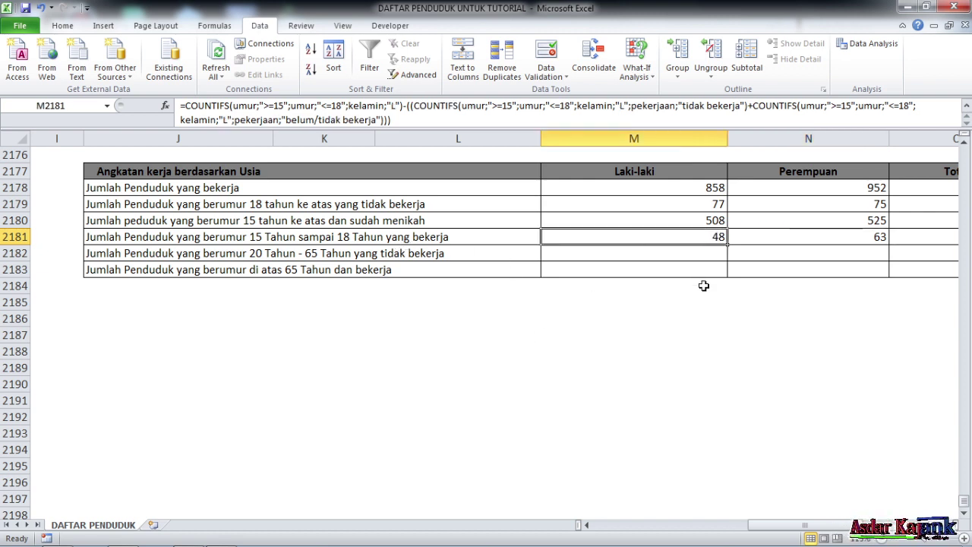
drag(405, 103, 580, 135)
key(ctrl+c)
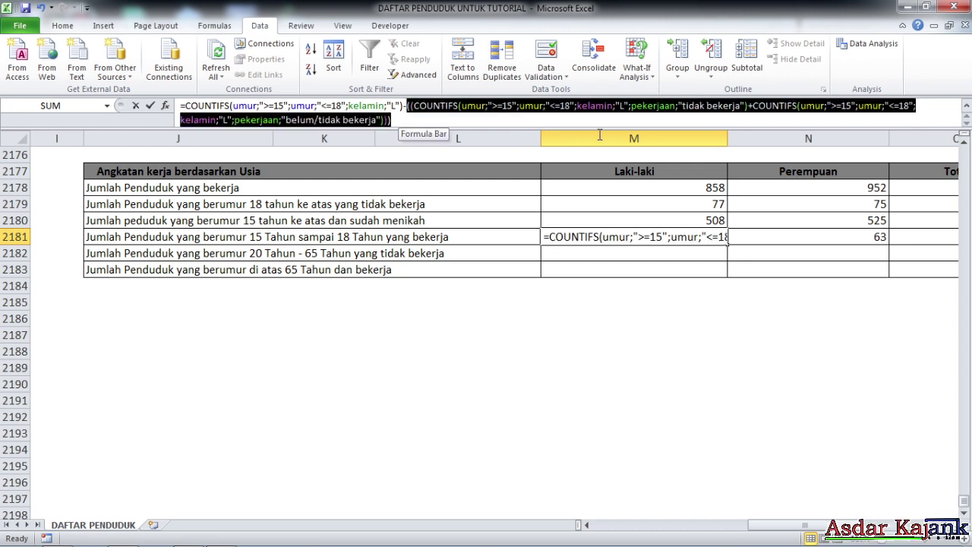
key(BackSpace)
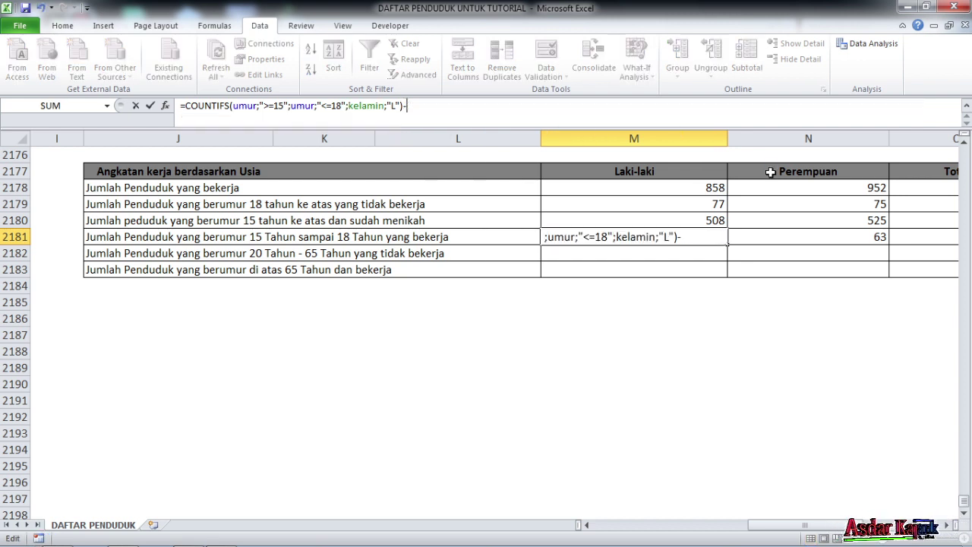
key(Return)
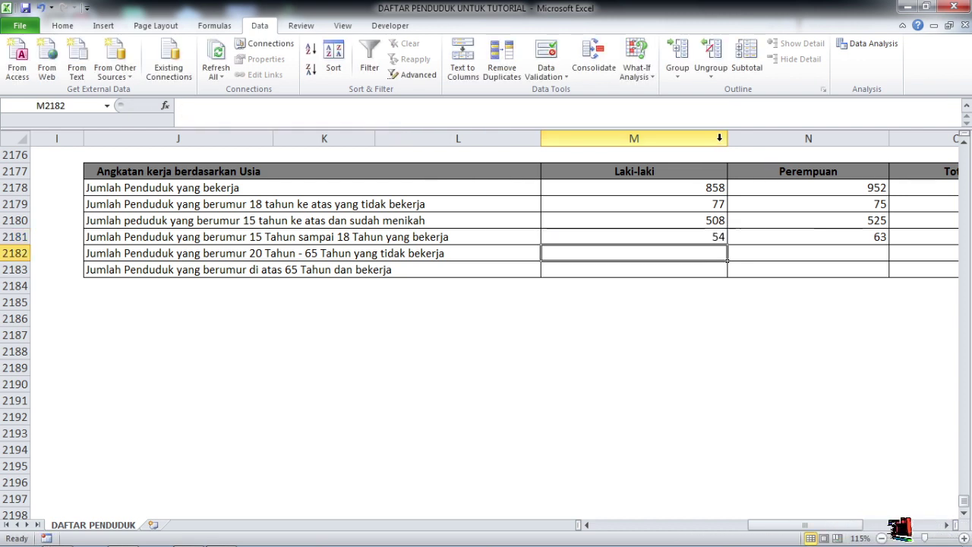
click(704, 235)
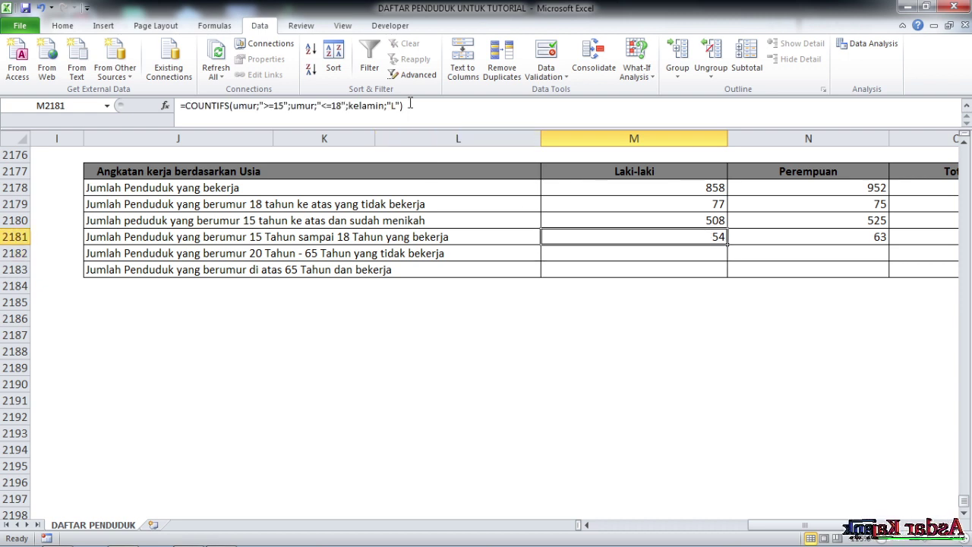
Step: Enter 54 in the empty cell M2188 as a scratch value
click(650, 354)
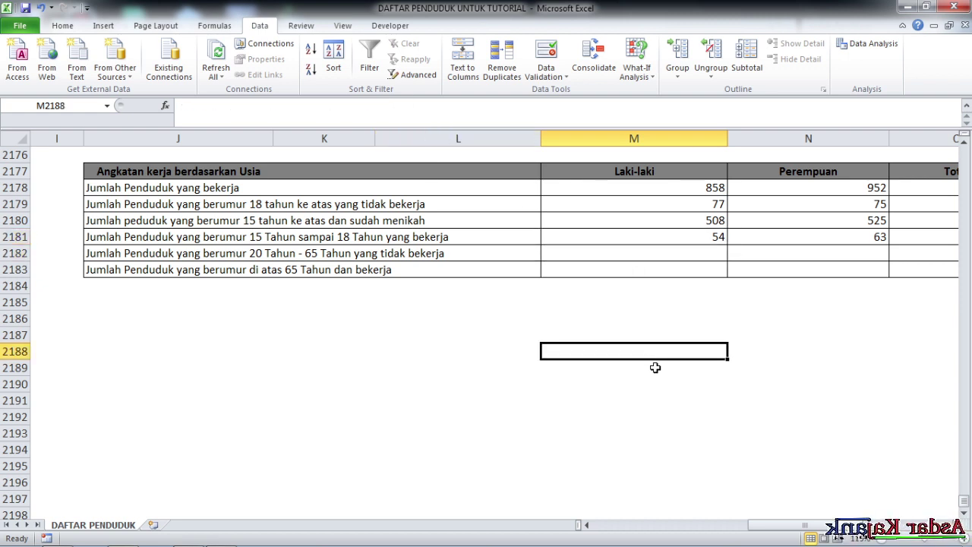
text(54)
key(Return)
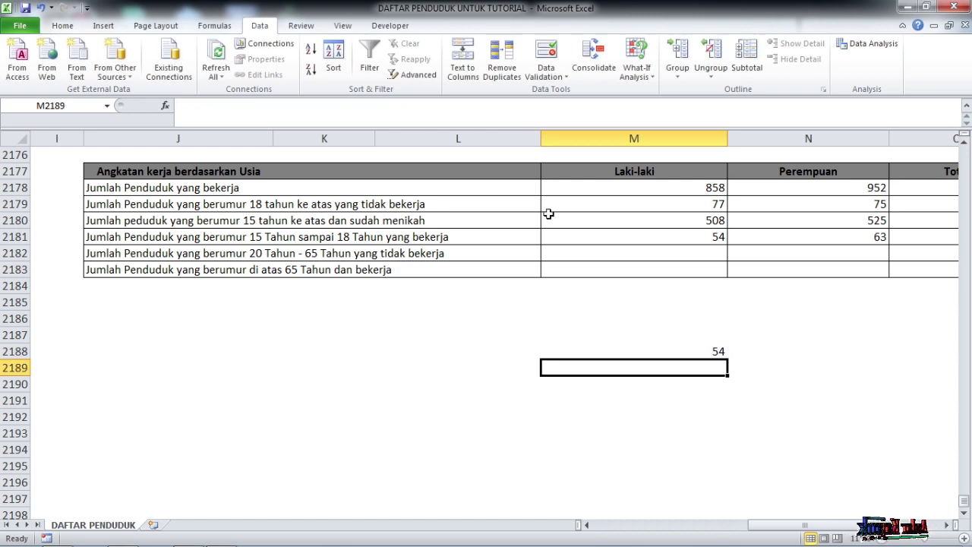
Step: Restore the M2181 formula by pasting the copied subtracted expression after a minus sign
click(665, 233)
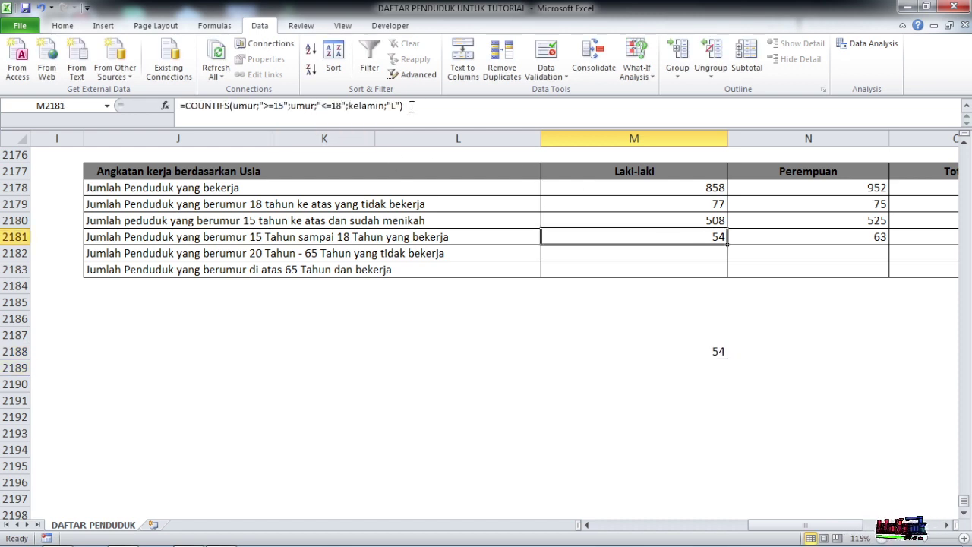
click(462, 105)
text(-)
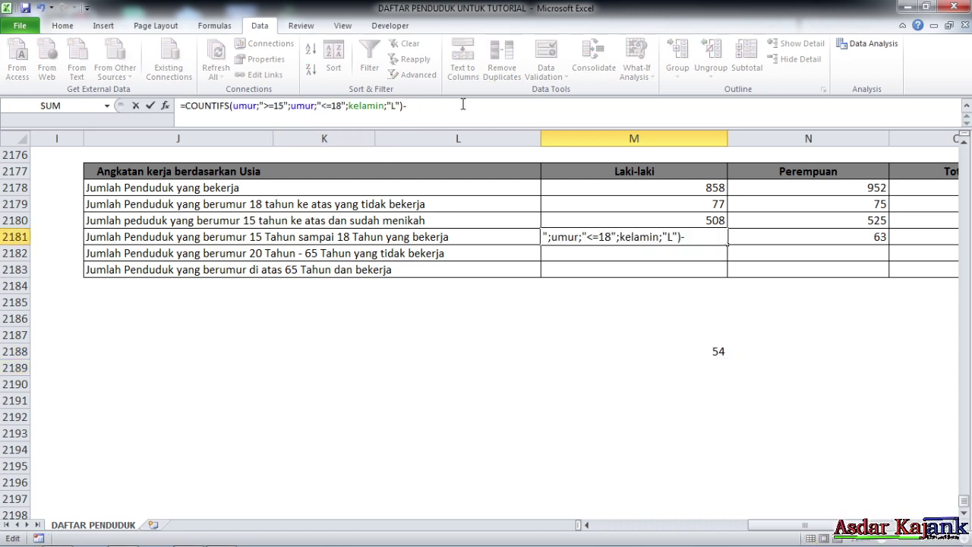
key(ctrl+v)
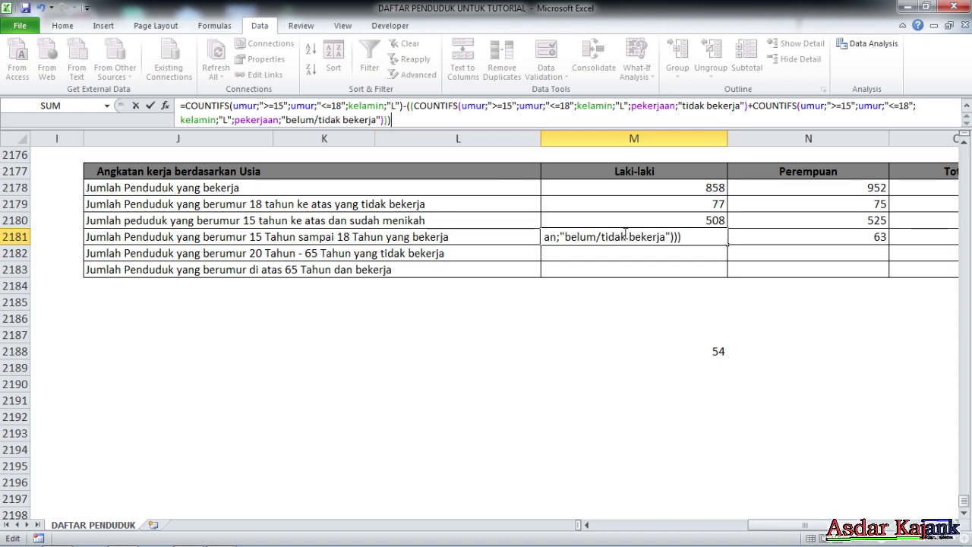
key(Return)
Step: Enter 48 in M2189 and calculate the difference M2188-M2189 in M2190
click(718, 369)
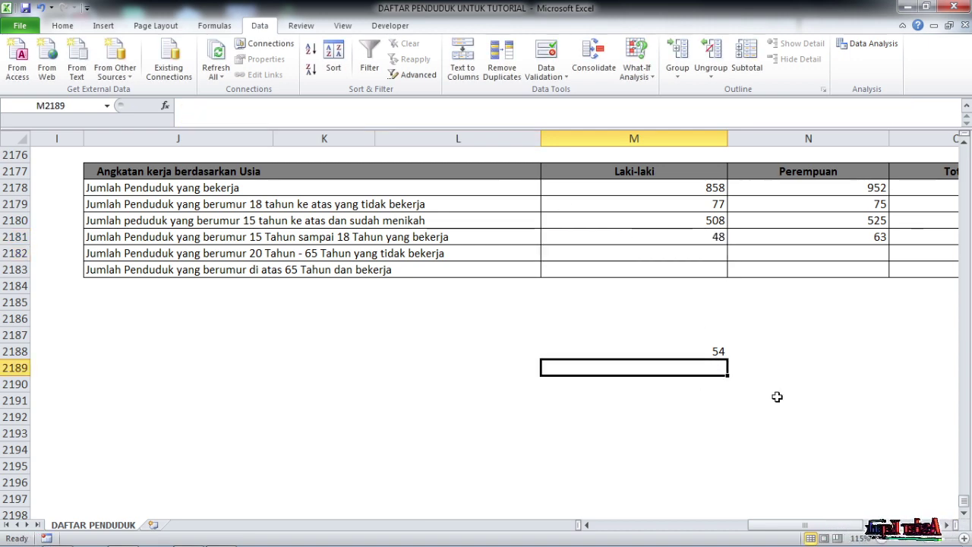
text(48)
key(Return)
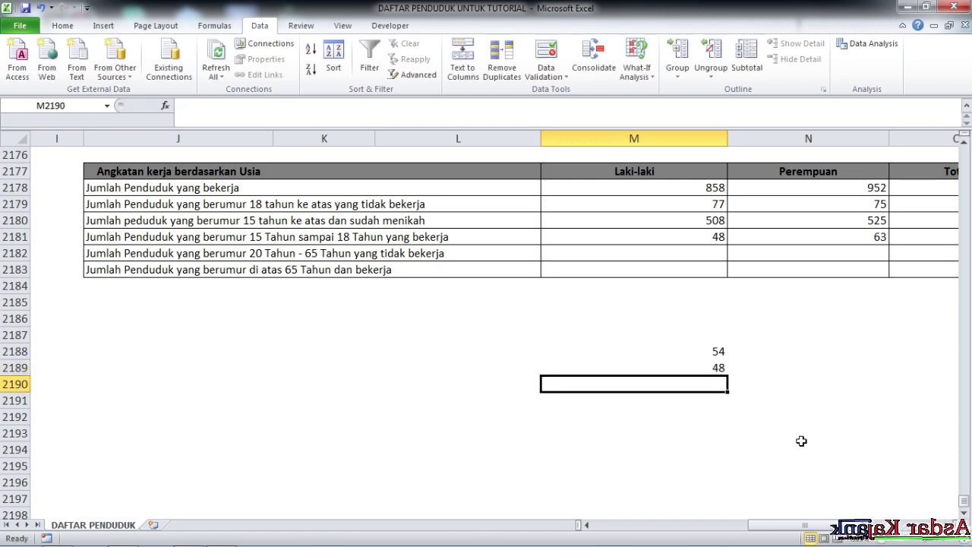
text(=)
click(717, 353)
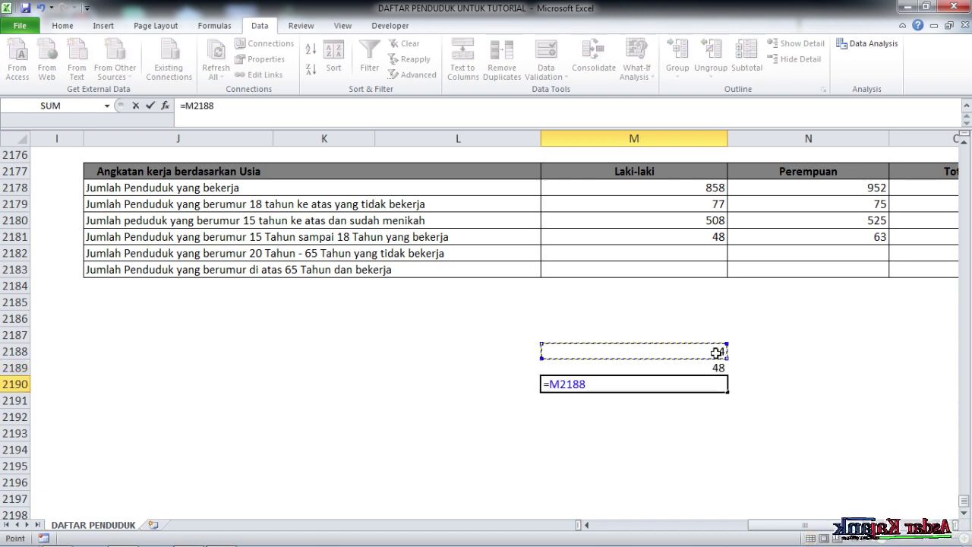
text(-)
click(717, 367)
key(Return)
Step: Clear the scratch calculation in M2188:M2191 and select M2181 again
click(777, 399)
drag(716, 351, 727, 402)
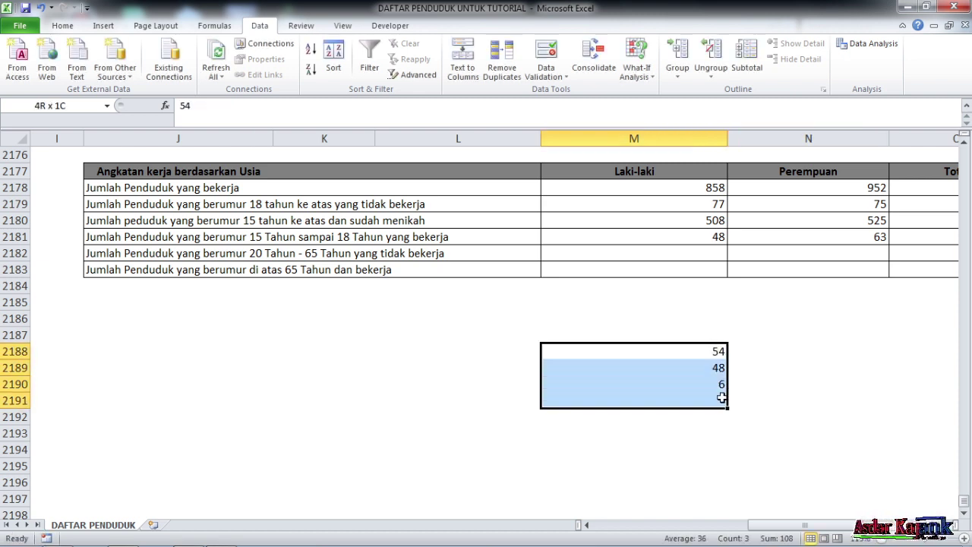
key(Delete)
click(735, 367)
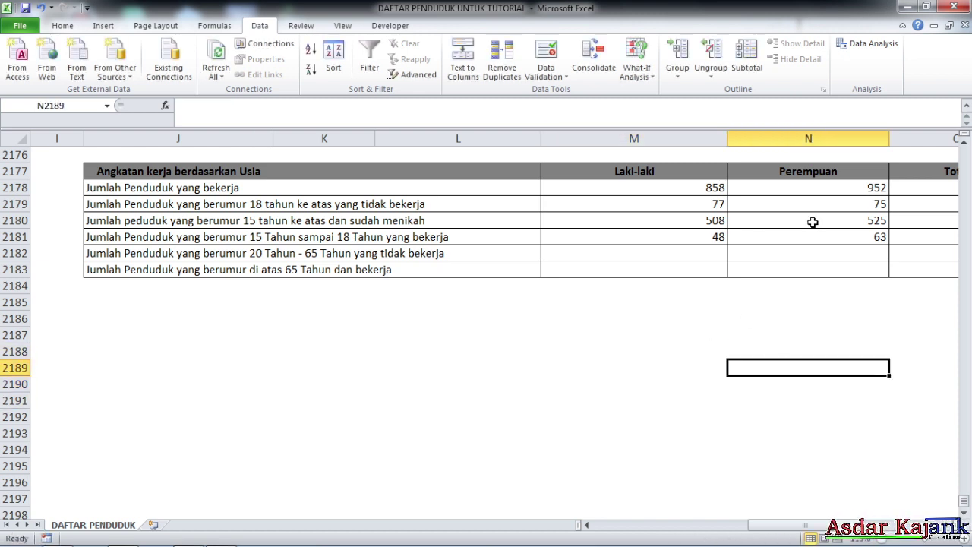
click(715, 237)
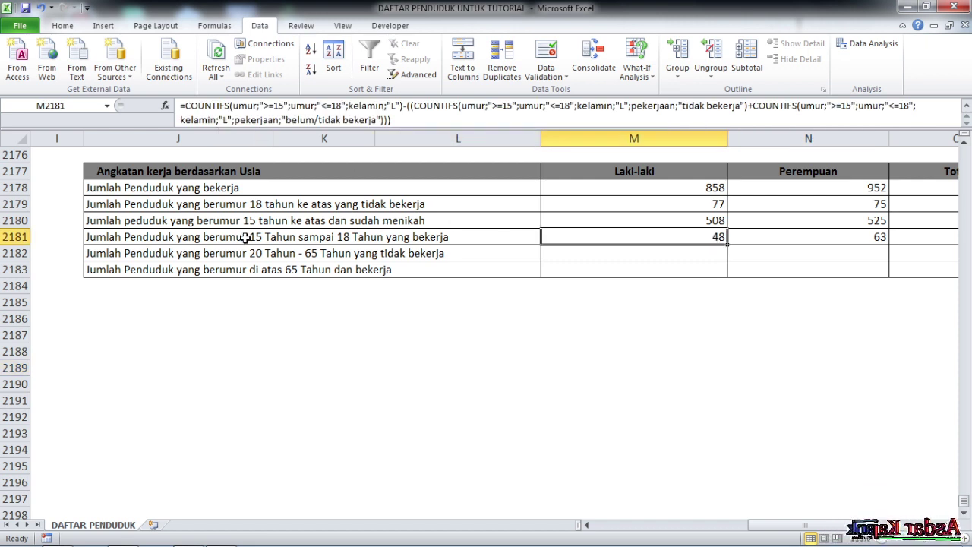
Step: Examine the first COUNTIFS part of the M2181 formula, which counts males aged 15 to 18, and leave the formula as it is
click(403, 105)
drag(403, 105, 182, 108)
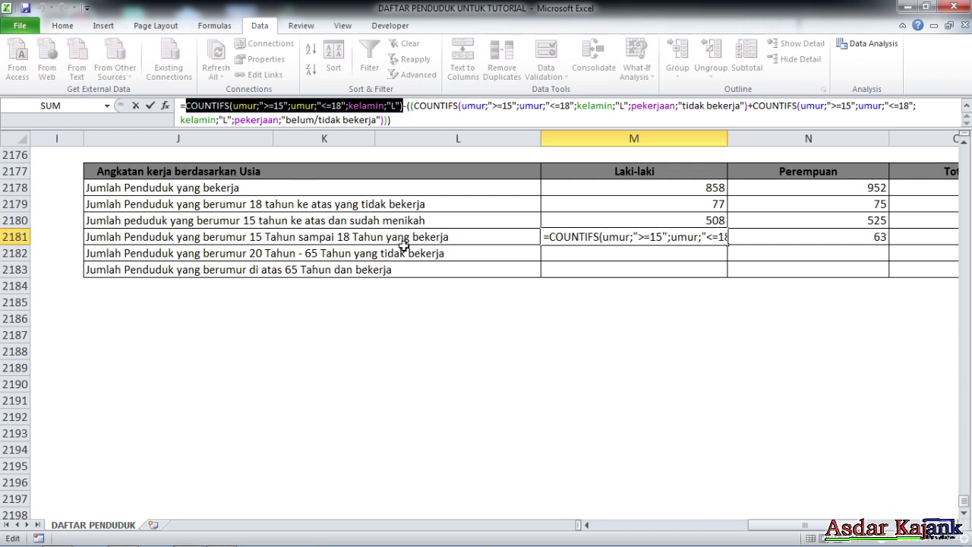
key(Return)
click(634, 285)
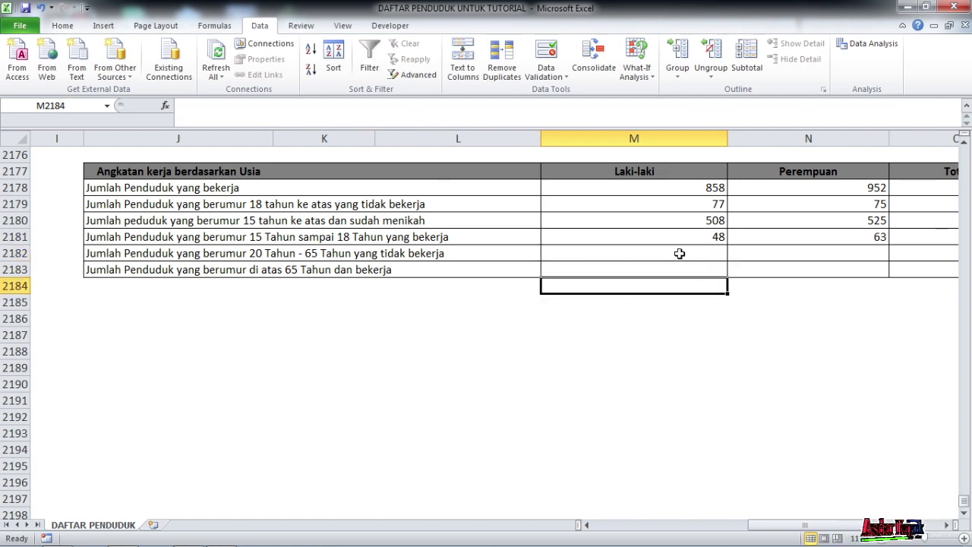
Step: Copy the subtracted COUNTIFS expression from the M2181 formula and enter it as a separate scratch formula in M2190
click(676, 234)
drag(407, 105, 919, 114)
key(ctrl+c)
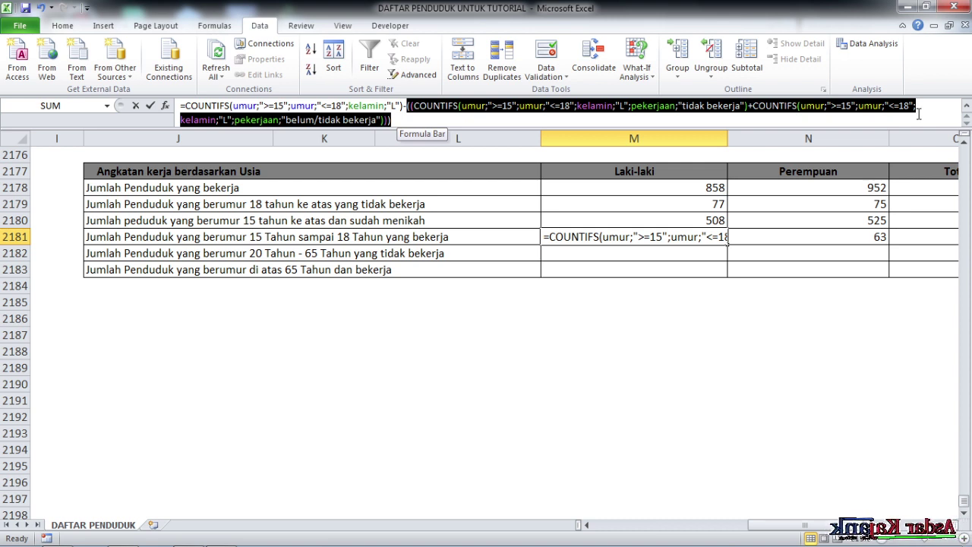
drag(919, 114, 920, 114)
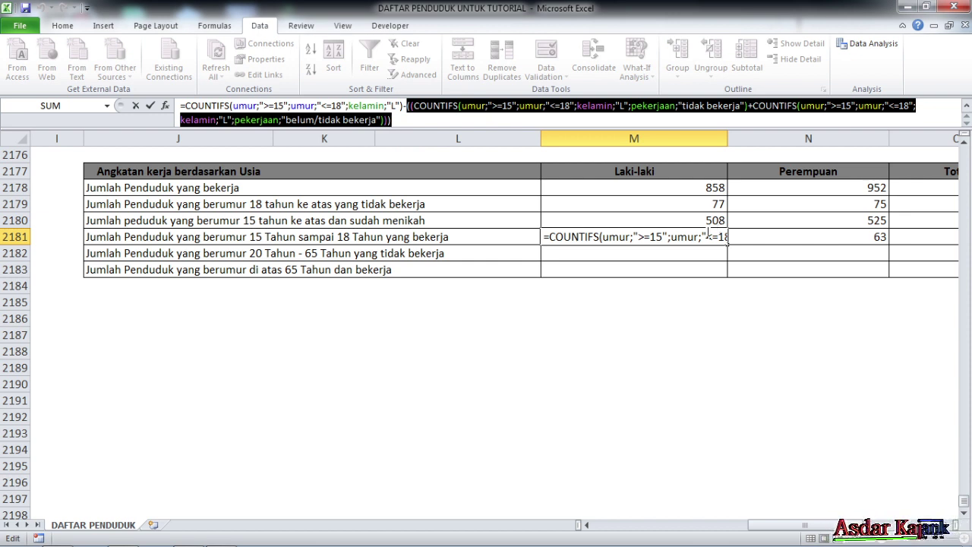
click(647, 378)
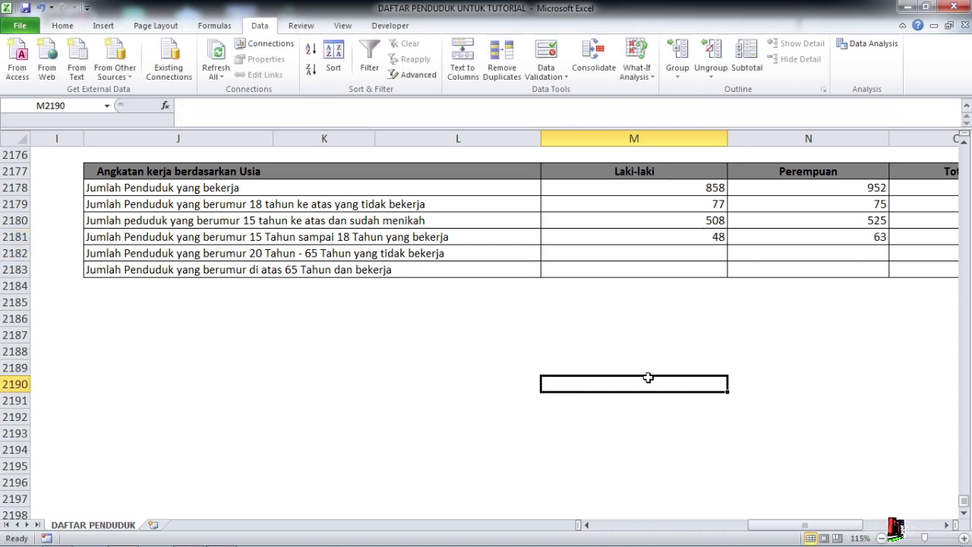
text(=)
key(ctrl+v)
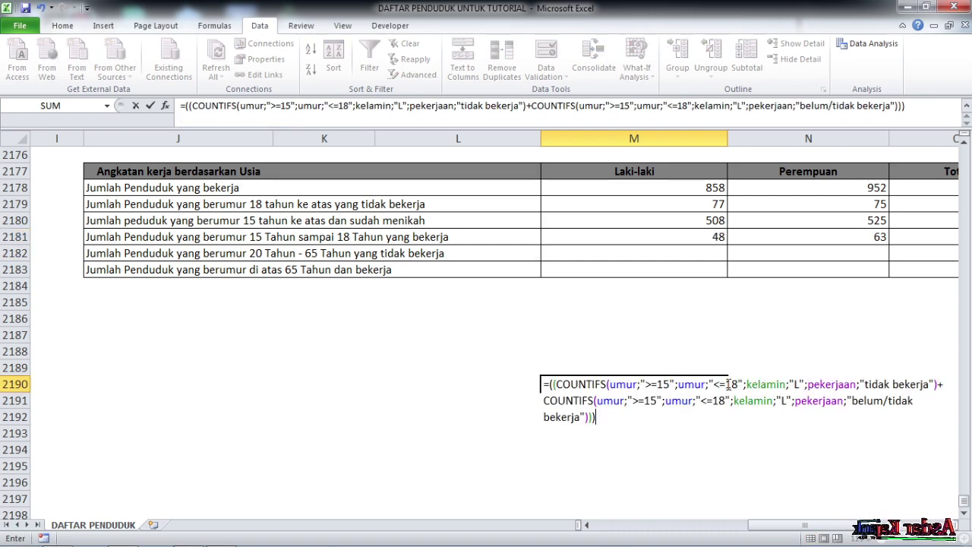
key(Return)
click(690, 384)
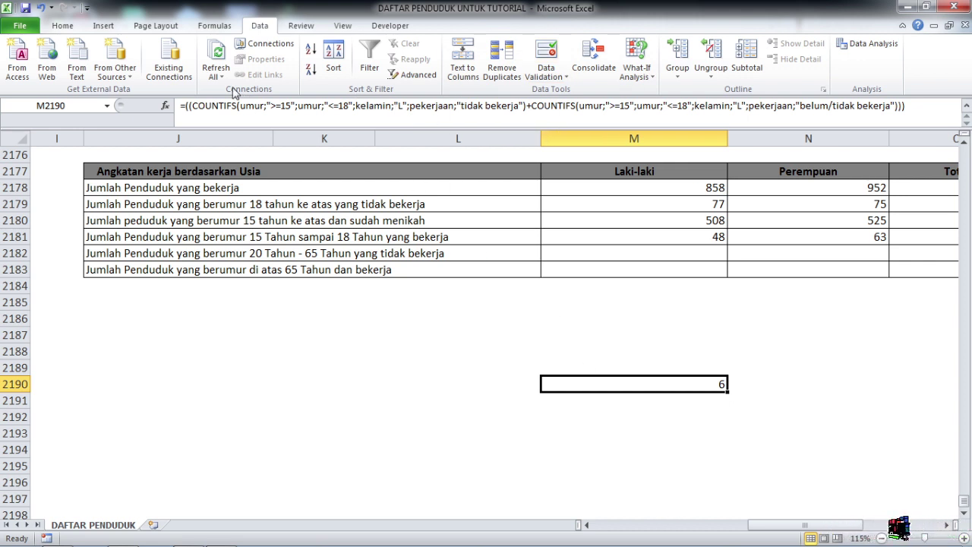
Step: Remove the extra outer parentheses from the M2190 formula, accepting the proposed correction for the closing ones, and reselect the cell
click(196, 105)
key(BackSpace)
key(BackSpace)
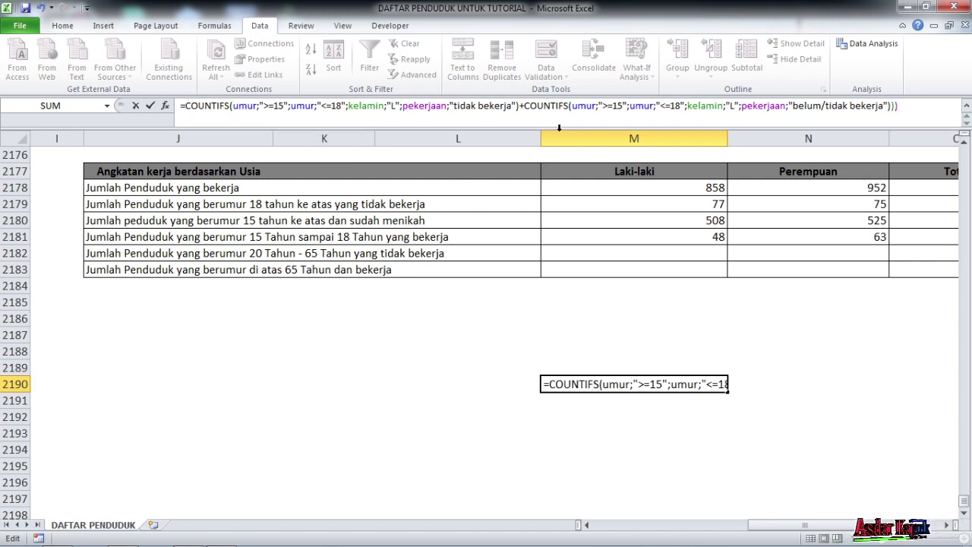
key(Return)
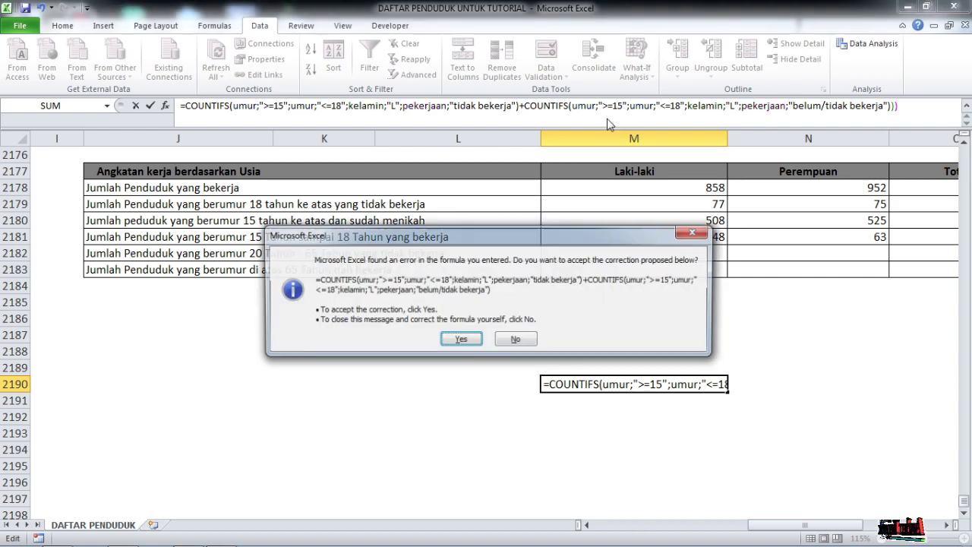
click(460, 339)
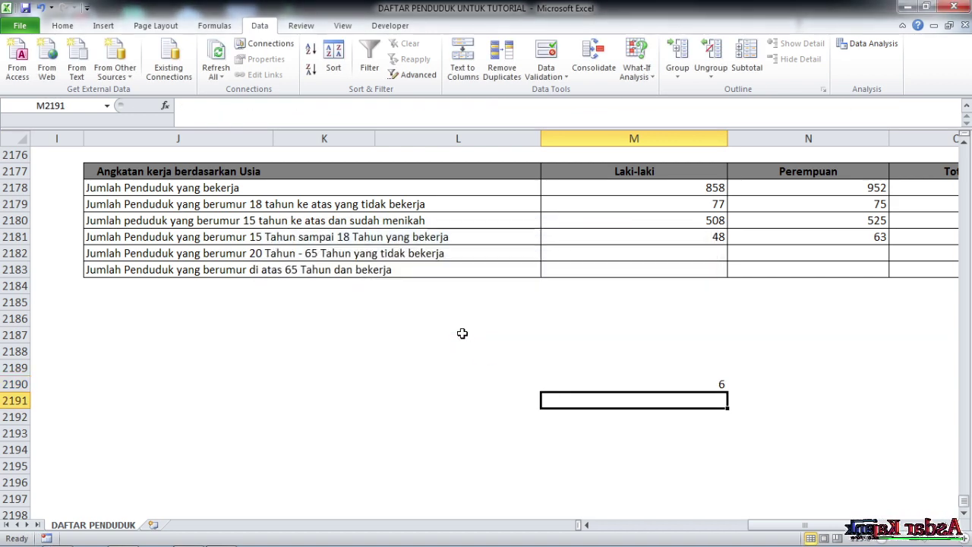
click(656, 385)
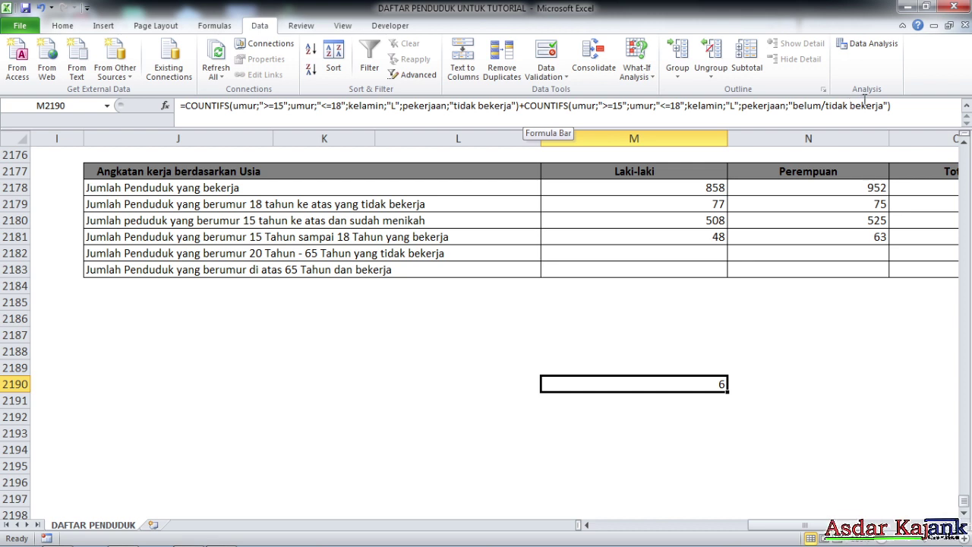
Step: Clear the scratch formula in M2190
key(Return)
click(775, 302)
click(720, 239)
click(792, 334)
click(720, 239)
click(722, 301)
click(728, 386)
key(Delete)
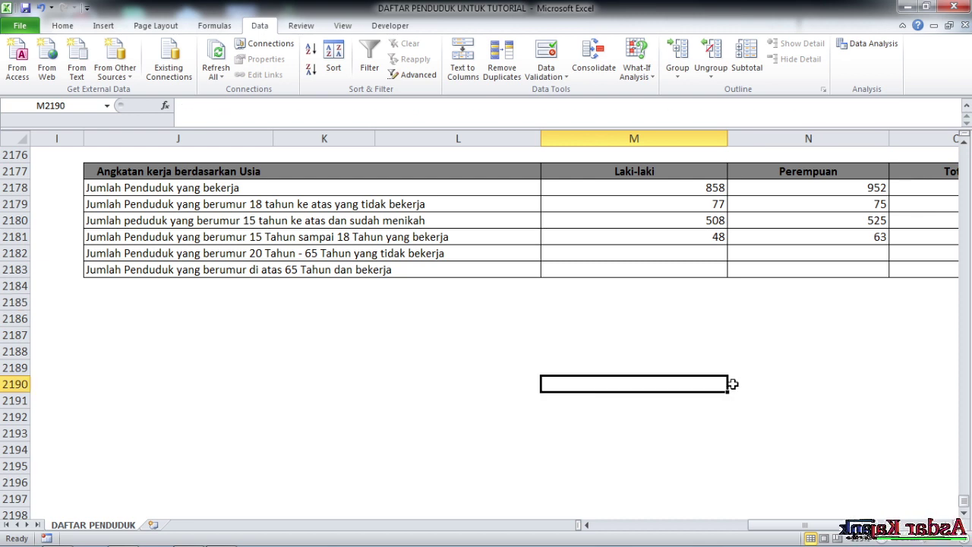
Step: Start a COUNTIFS formula in M2182 with the minimum age criterion umur;">=20"
click(705, 259)
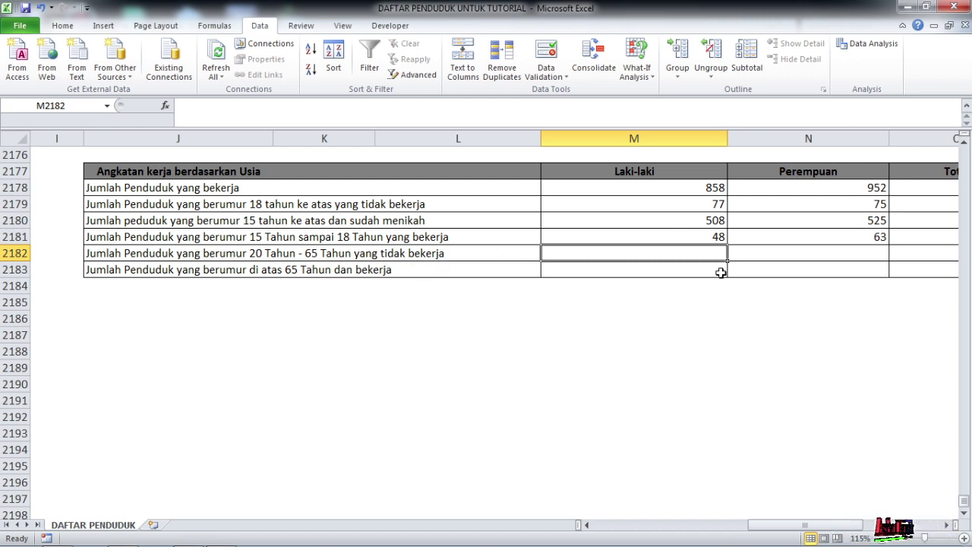
text(=)
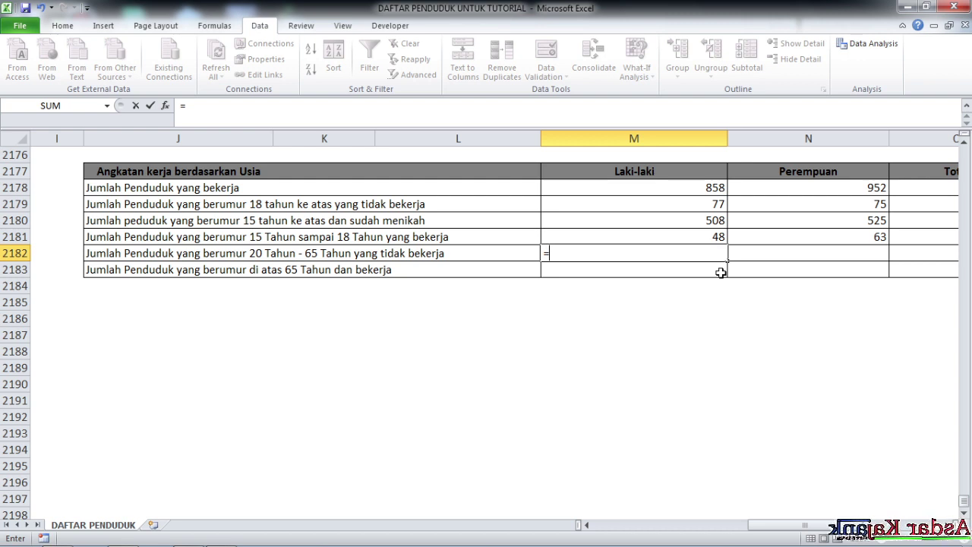
text(co)
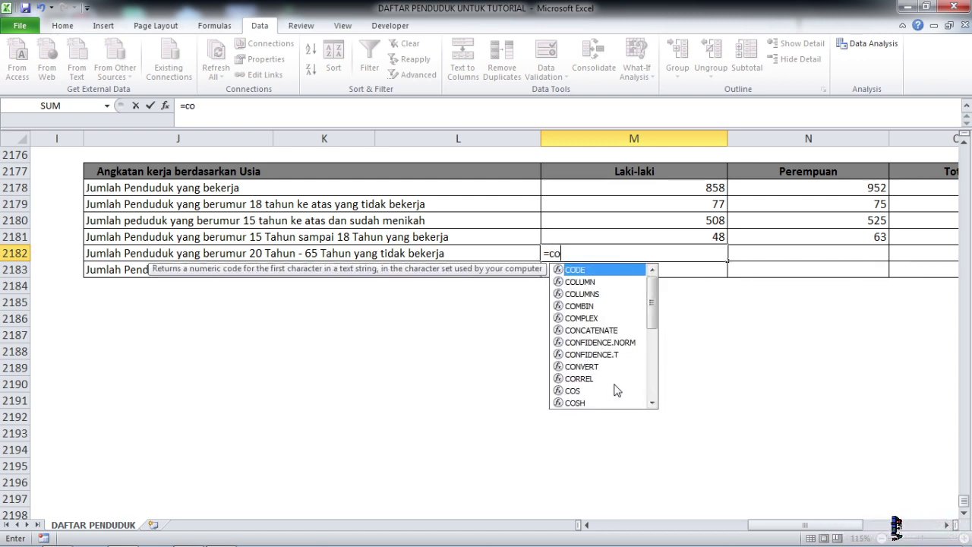
text(u)
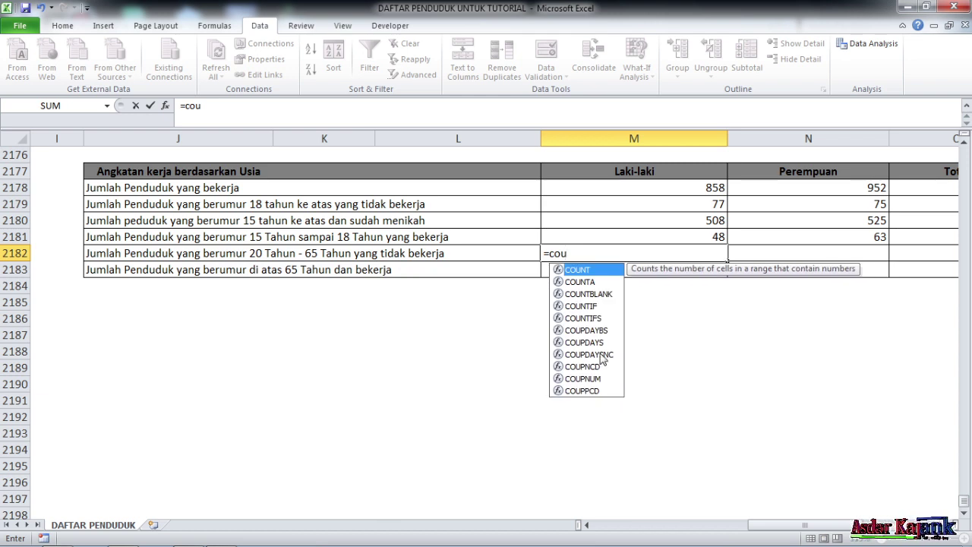
text(n)
double_click(589, 318)
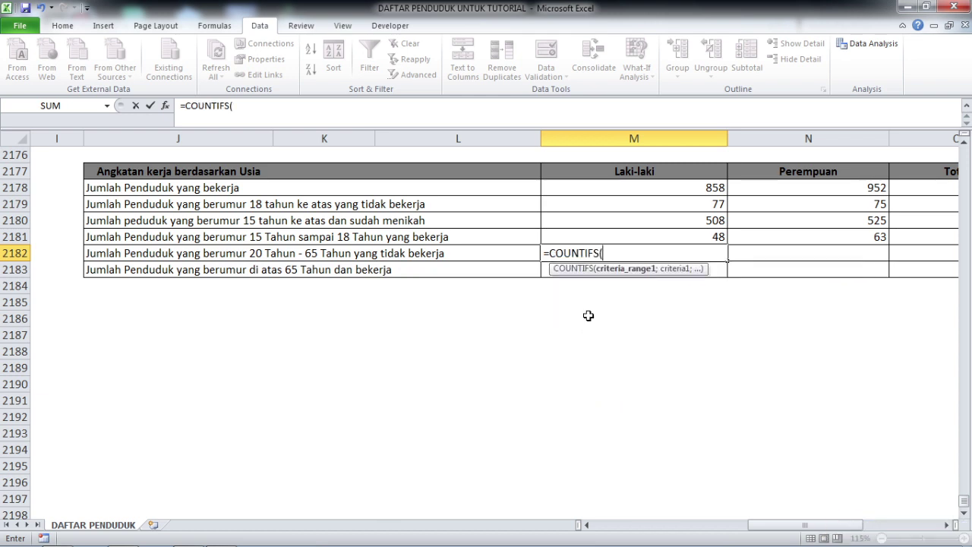
text(um)
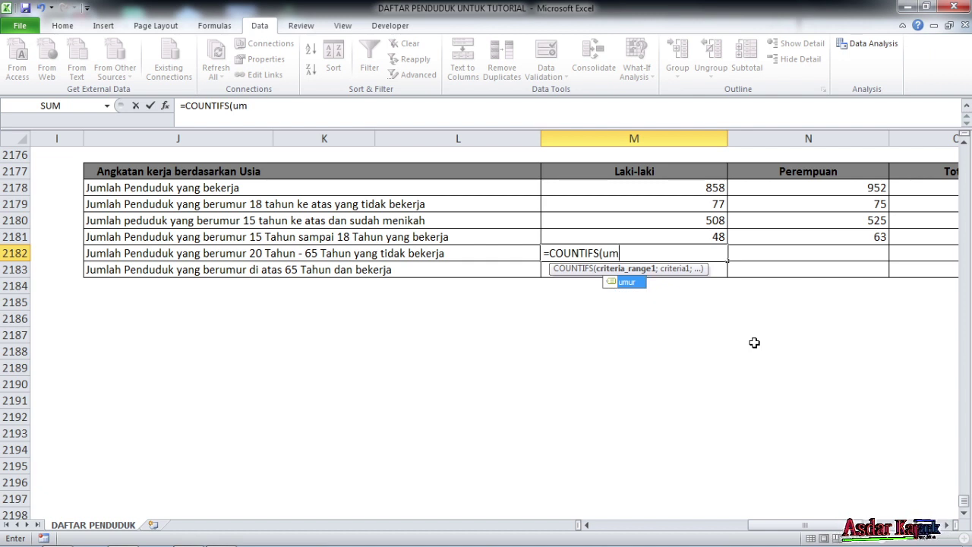
double_click(630, 282)
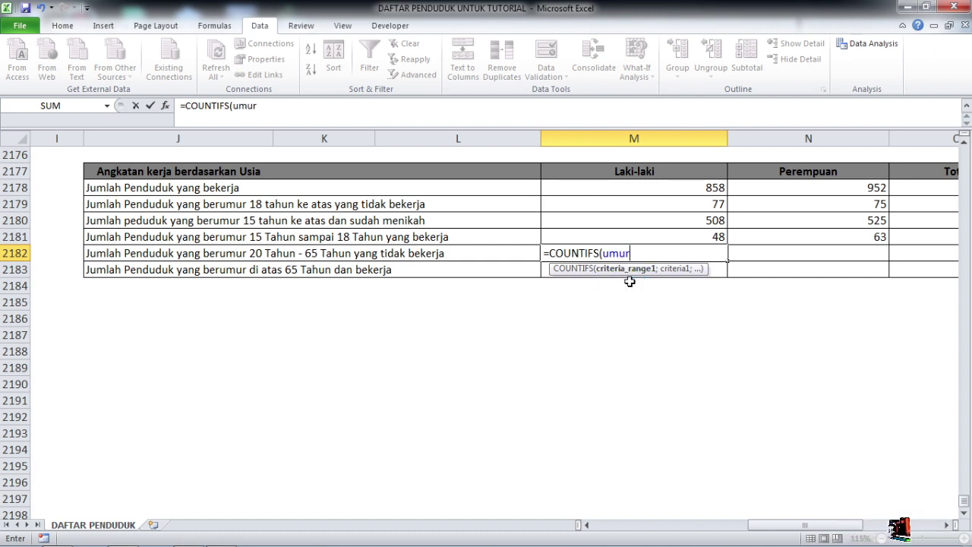
text(;")
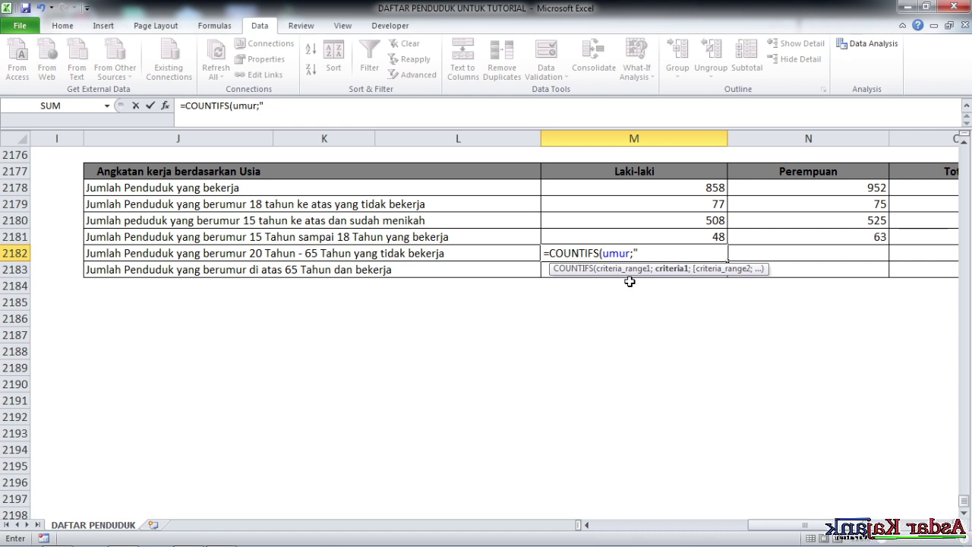
text(>)
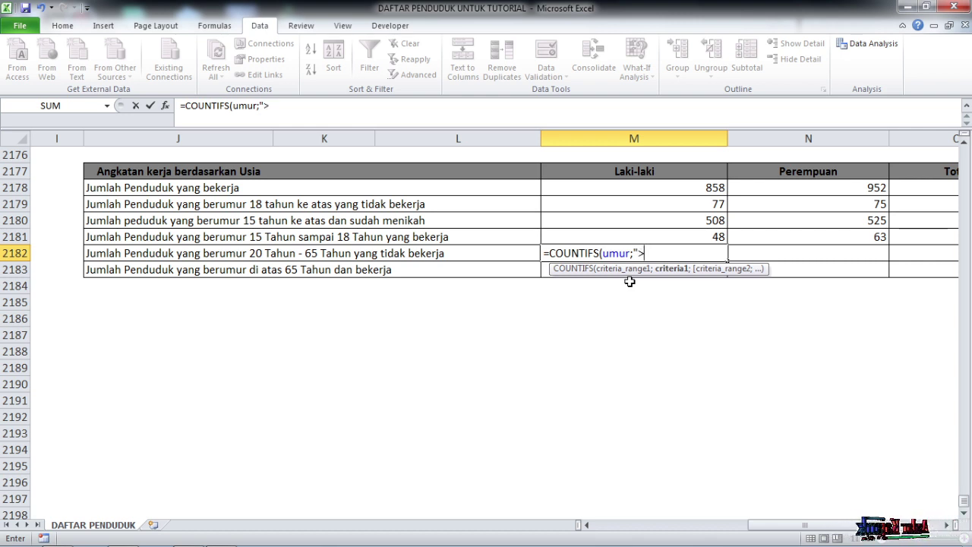
text(=20)
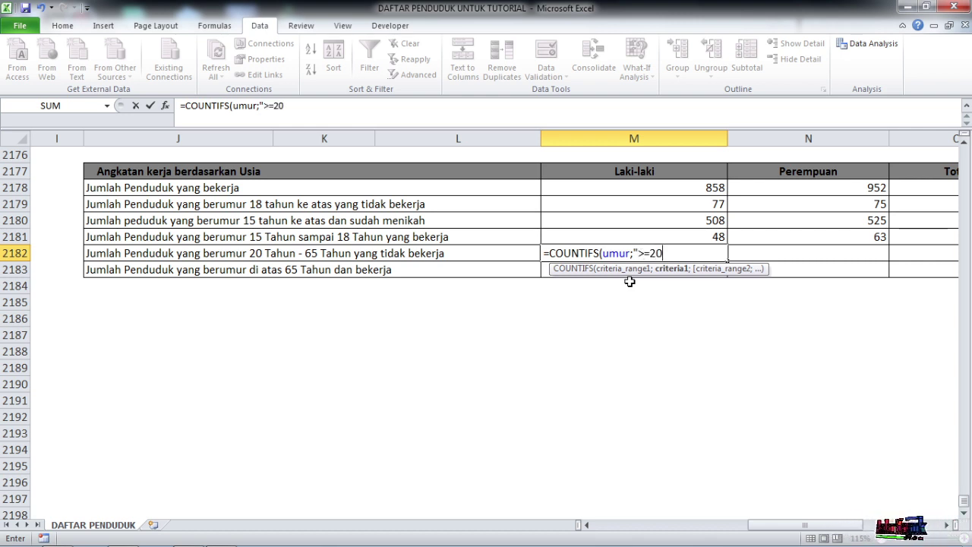
text(";)
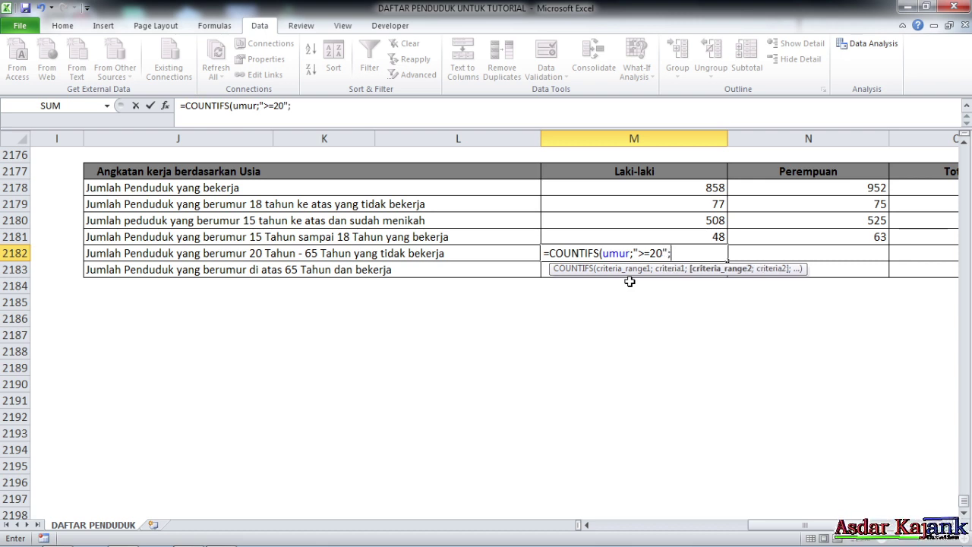
Step: Add the maximum age criterion umur;"<=65" to the M2182 COUNTIFS formula
text(um)
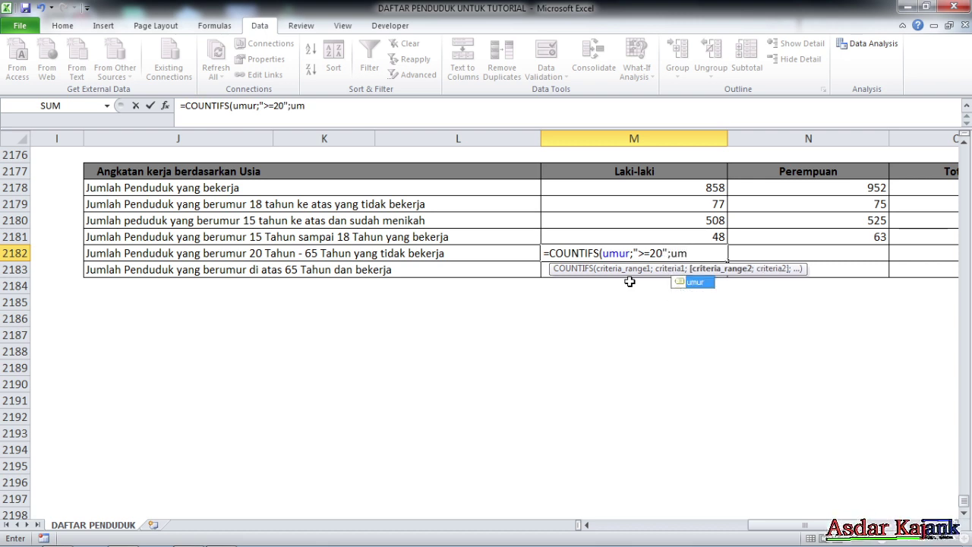
double_click(695, 282)
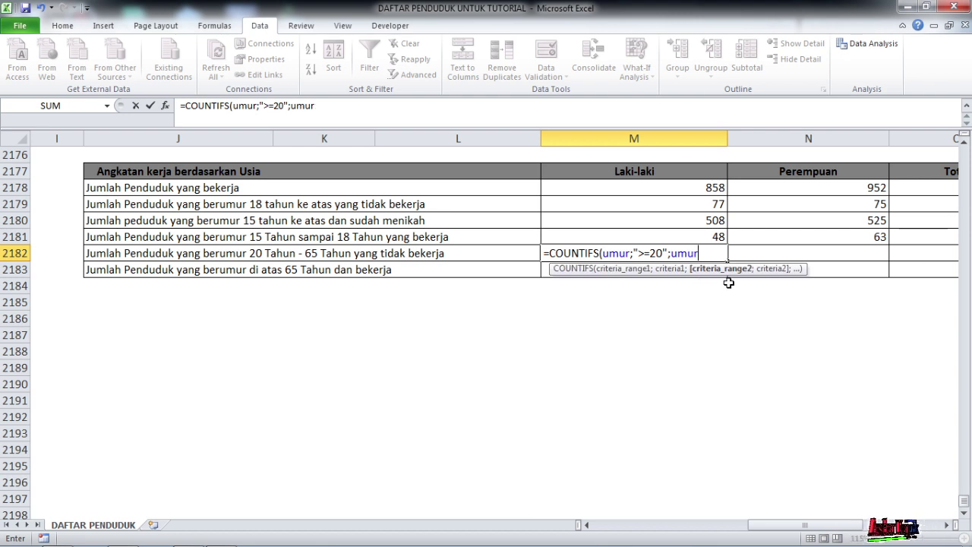
text(;"<=)
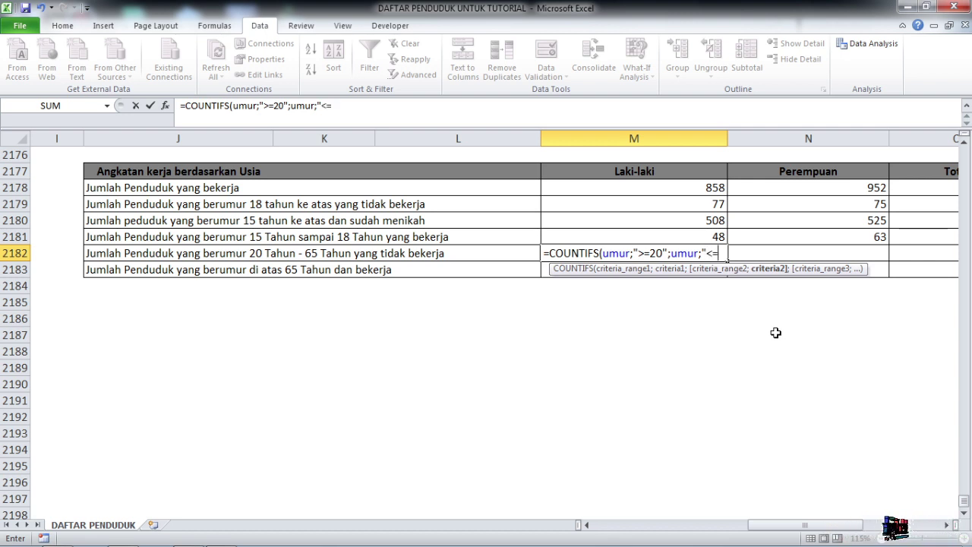
text(6)
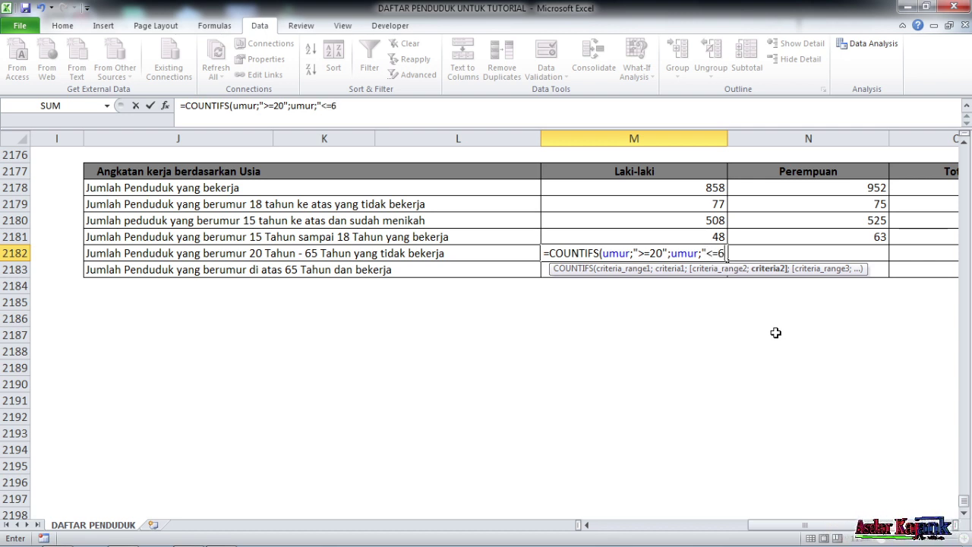
text(5";)
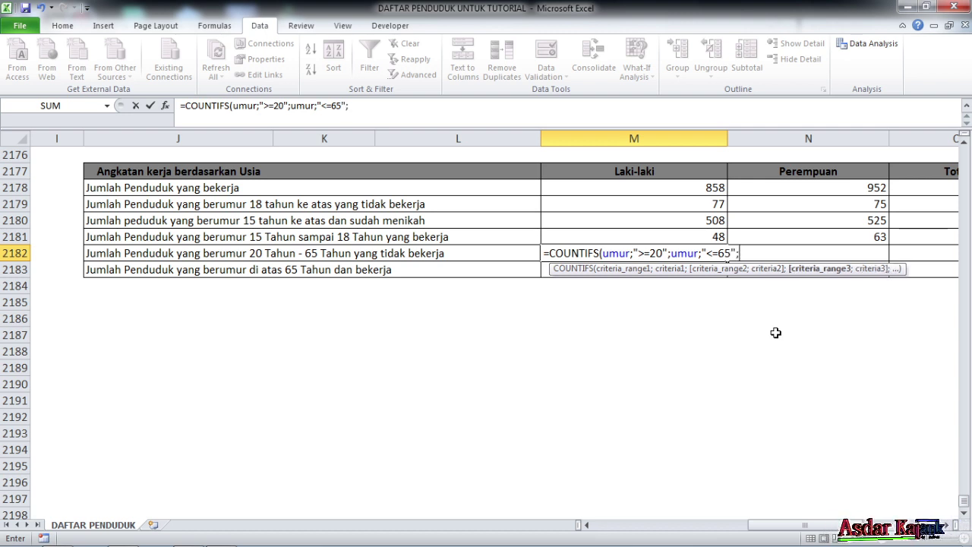
Step: Add the male gender criterion kelamin;"L" to the M2182 COUNTIFS formula
text(ke)
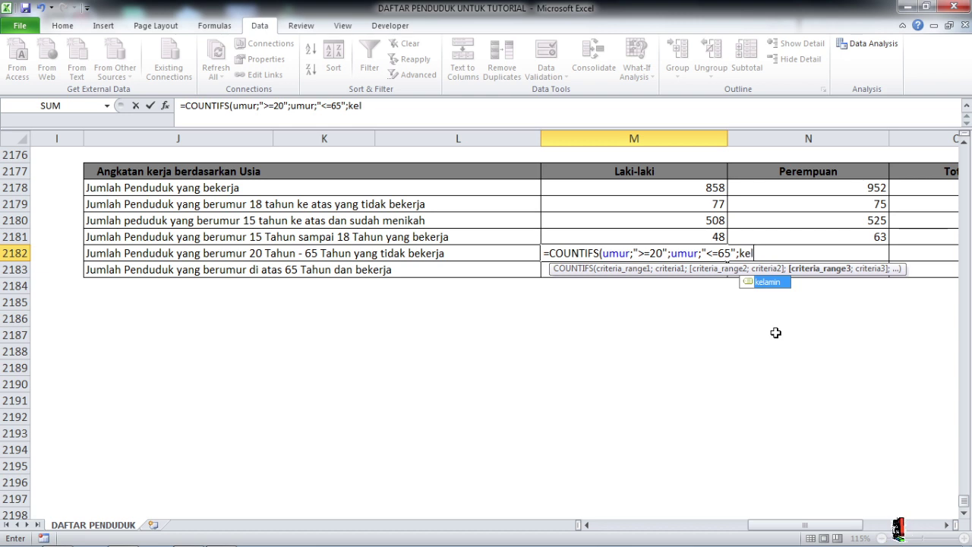
text(l)
double_click(765, 281)
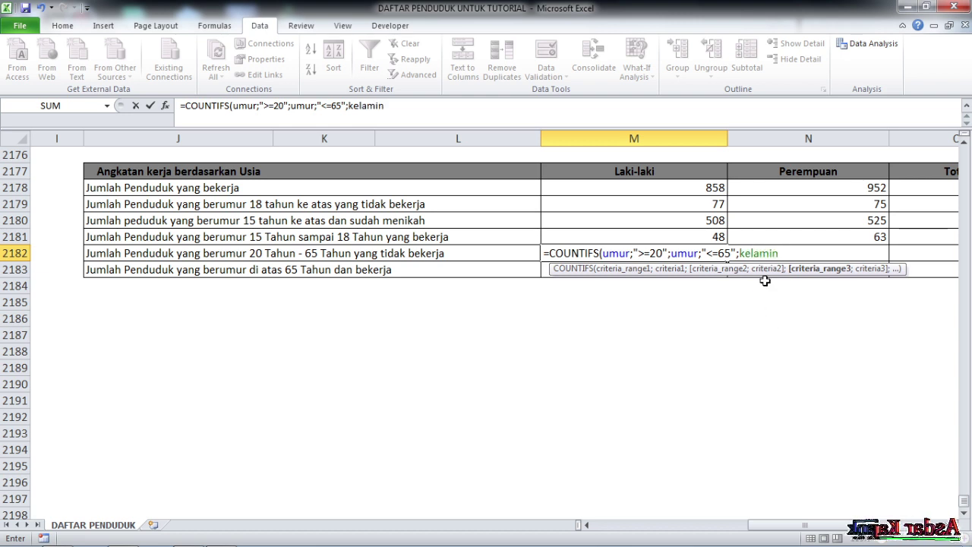
text(;"L")
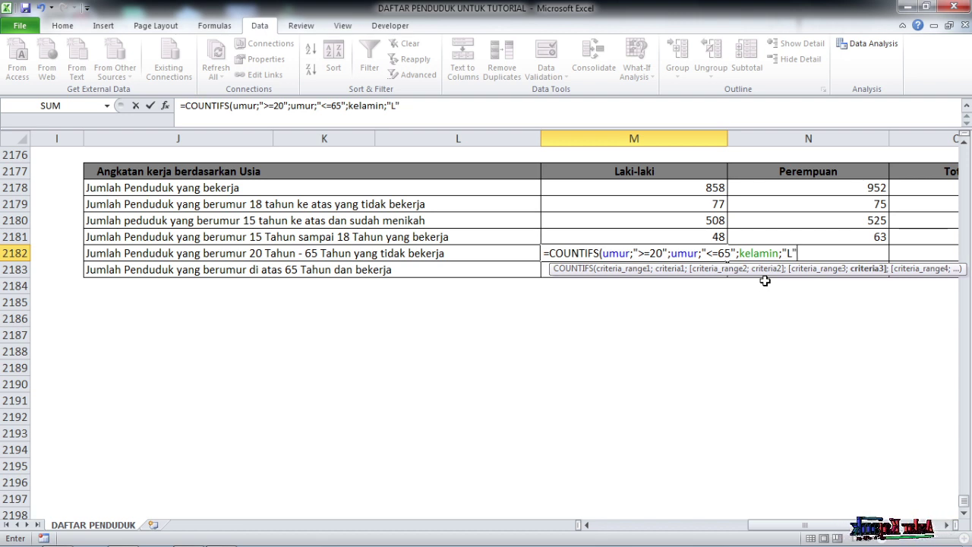
text(;)
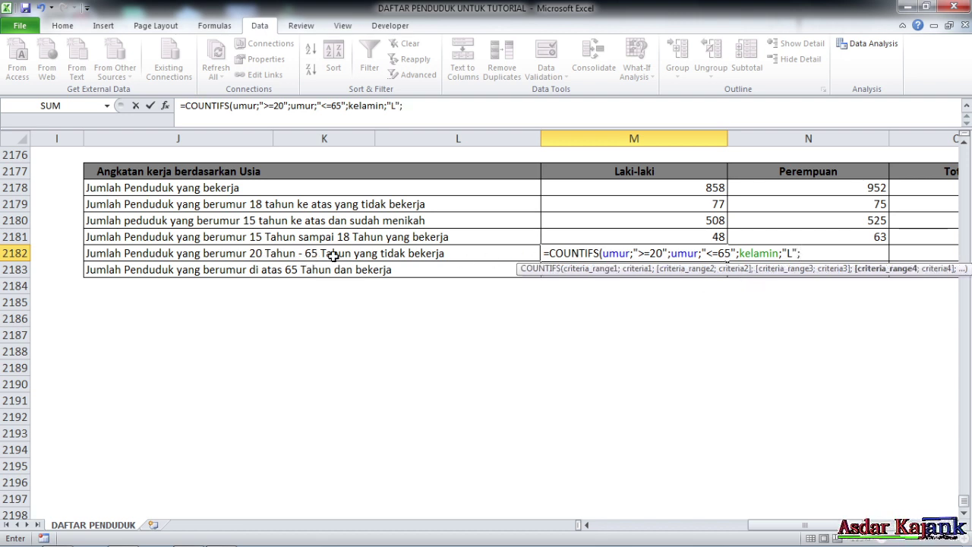
Step: Complete the M2182 COUNTIFS formula with the employment criterion pekerjaan;"tidak bekerja"
text(pe)
click(832, 296)
double_click(828, 296)
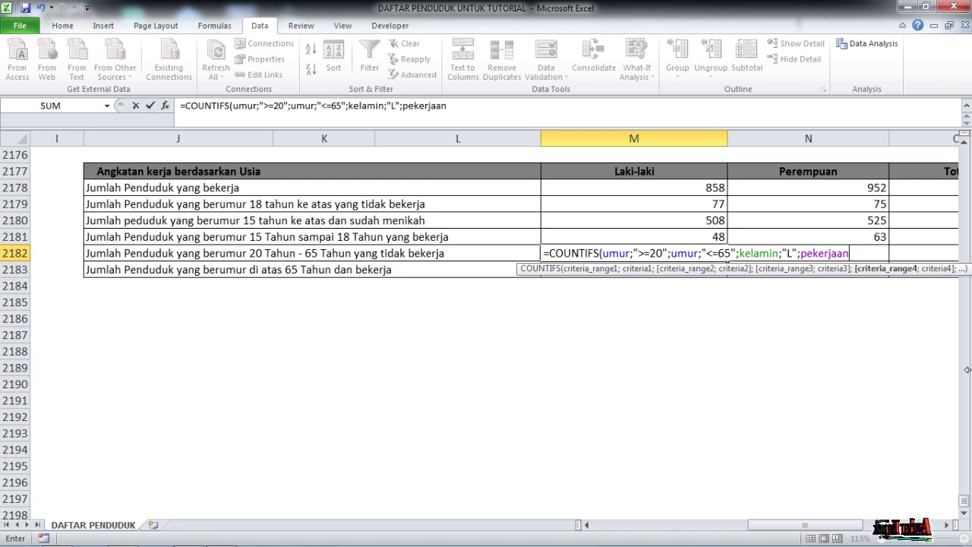
text(;)
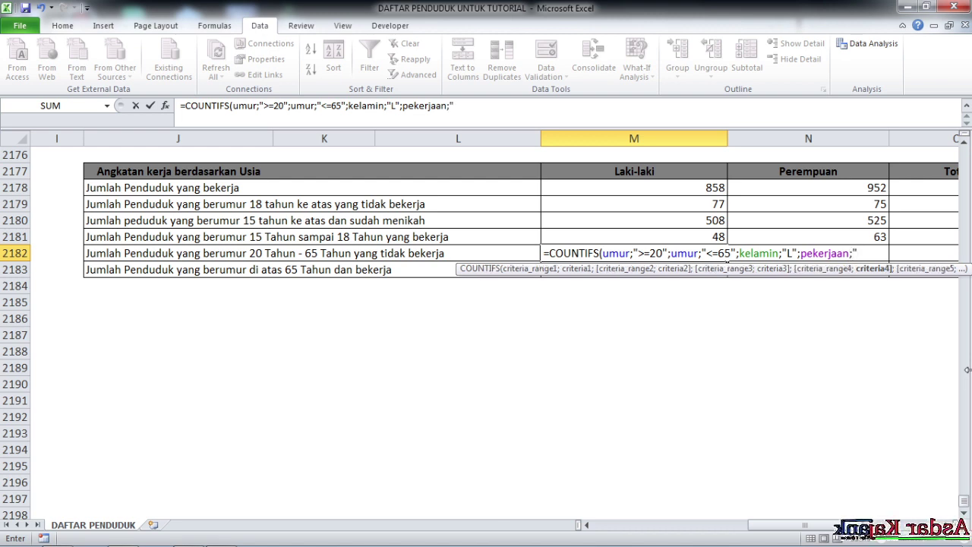
text("tidal)
key(BackSpace)
text(k bekerja)
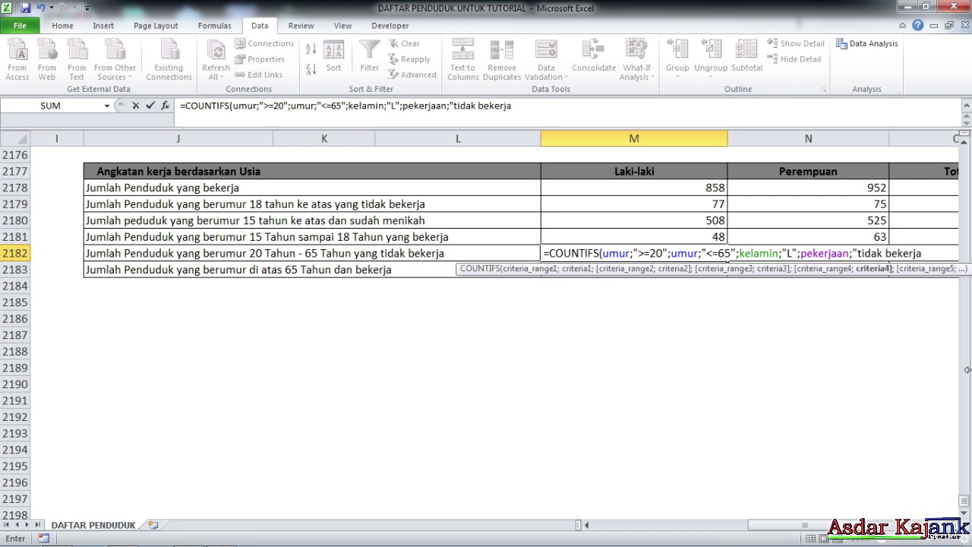
text(")
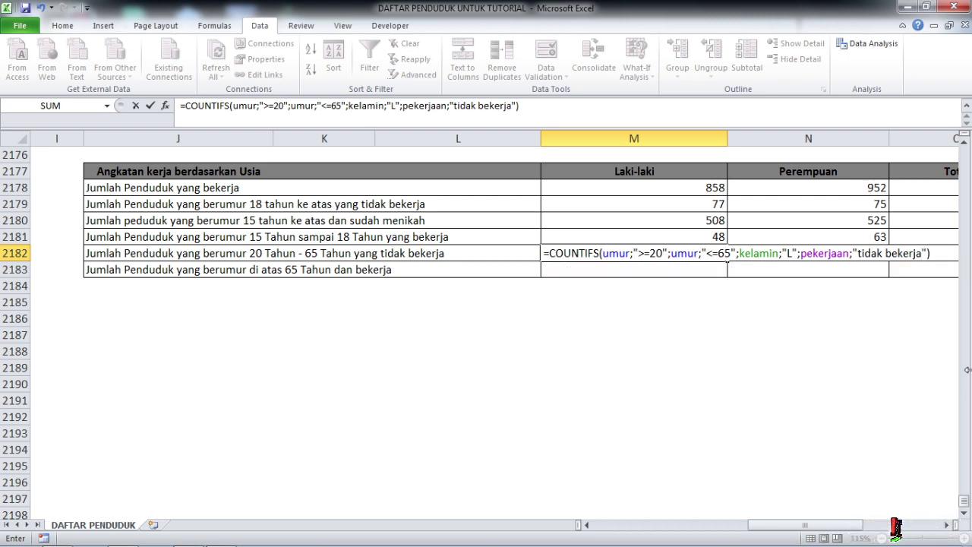
key(Return)
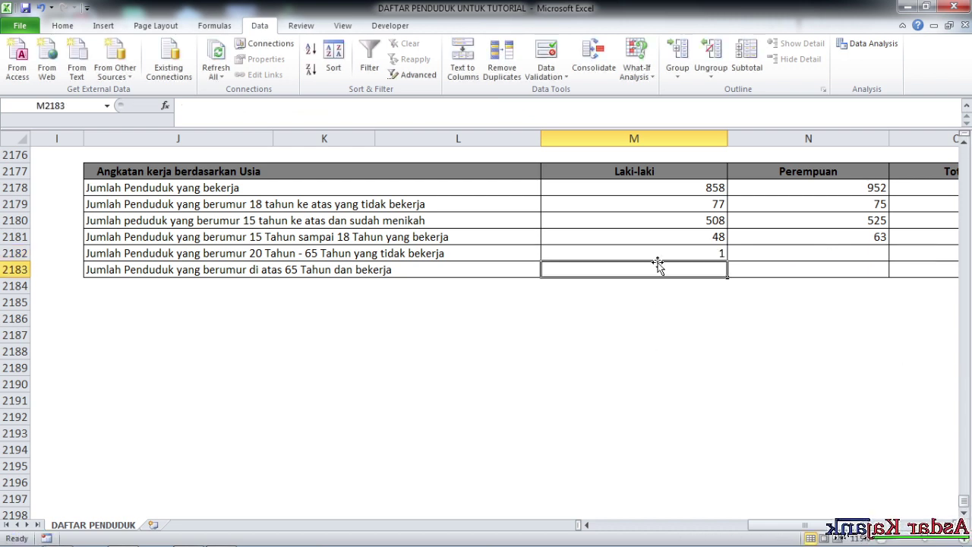
Step: Append a plus sign and a copy of the whole COUNTIFS expression to the formula in M2182
click(671, 251)
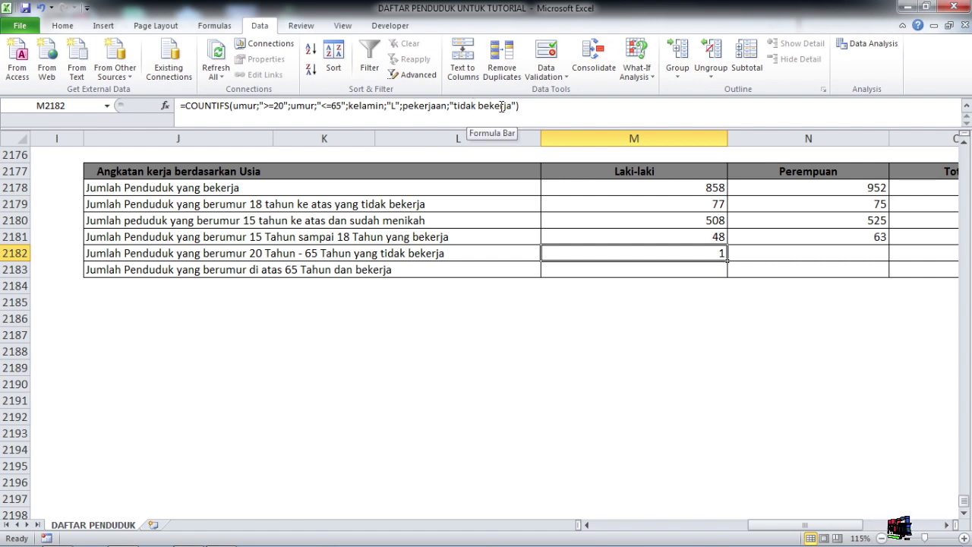
drag(186, 106, 537, 109)
key(ctrl+c)
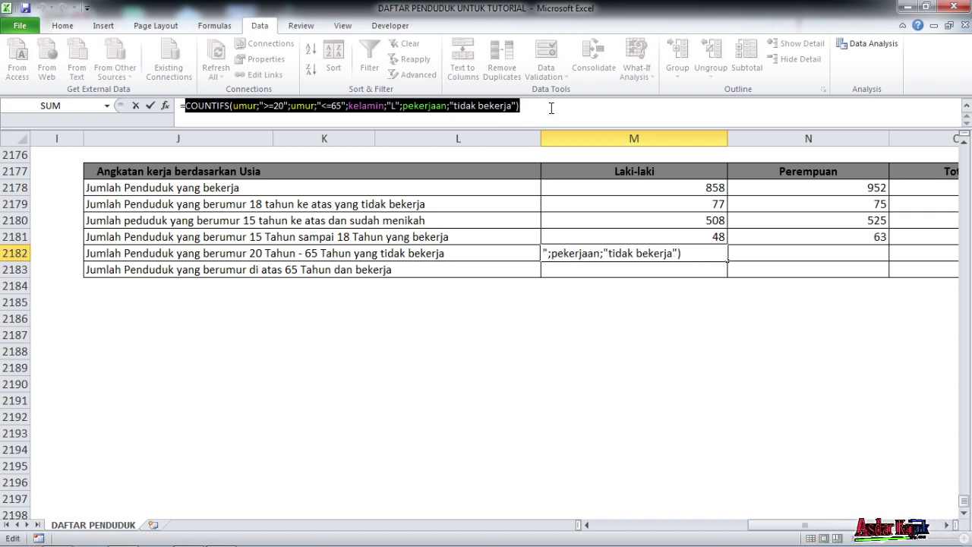
click(552, 106)
text(+)
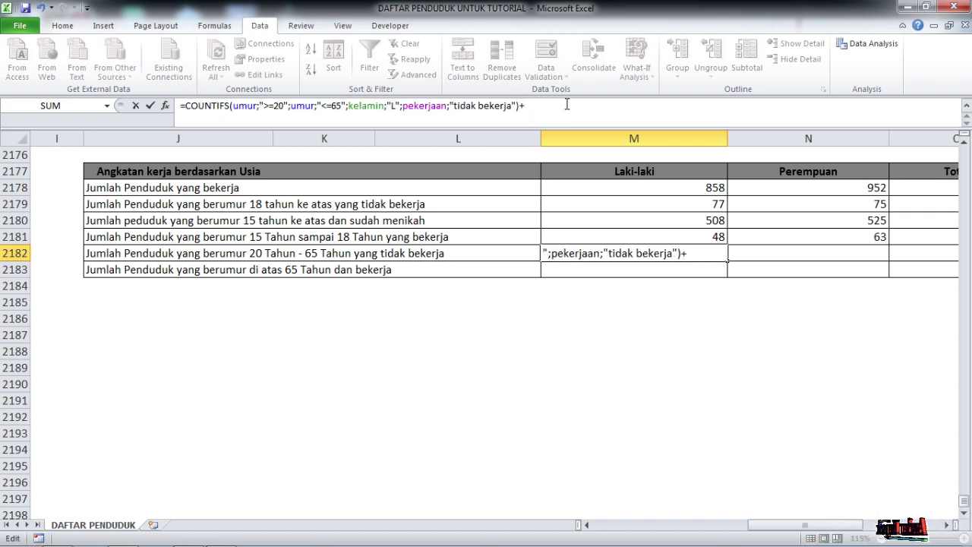
key(ctrl+v)
Step: Change the employment criterion in the second COUNTIFS of M2182 to "belum/tidak bekerja"
click(793, 106)
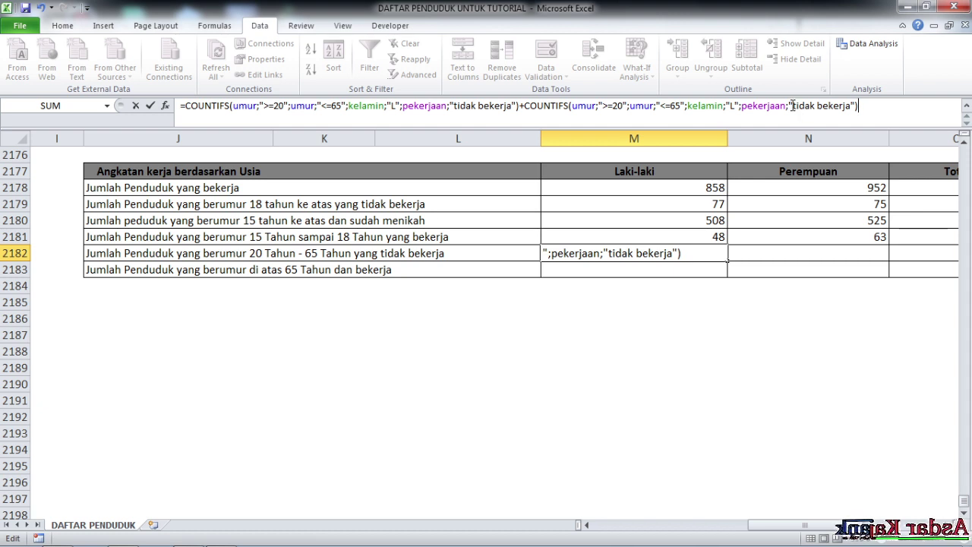
text(belum)
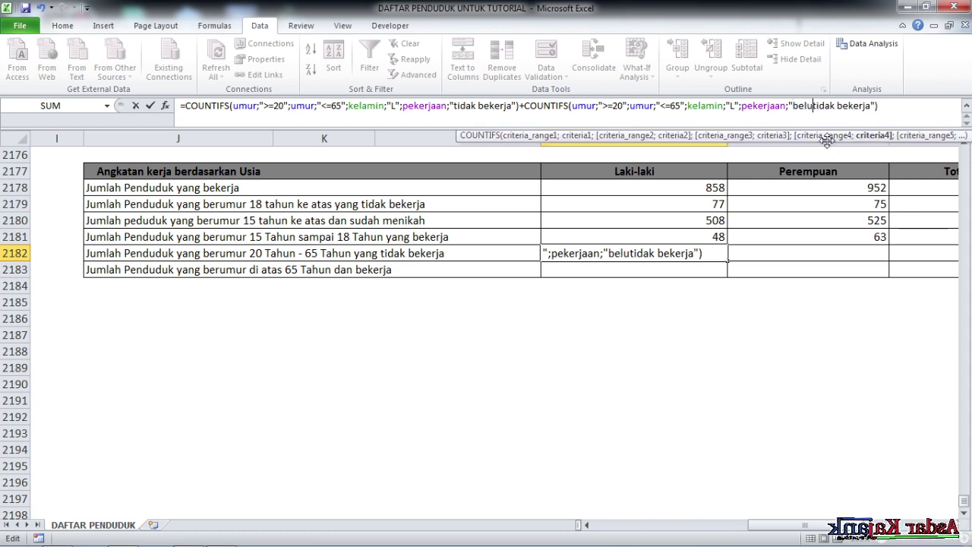
text(/)
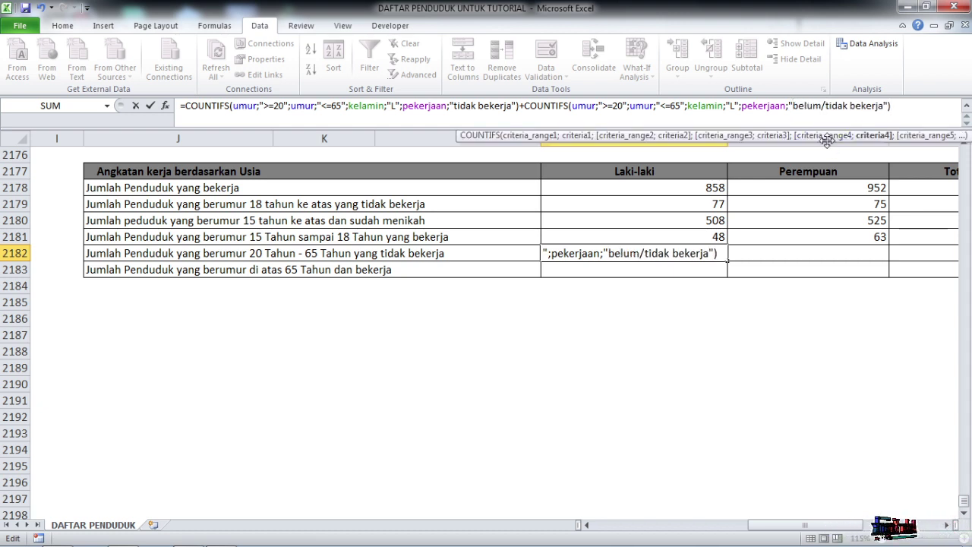
key(Return)
Step: Copy the M2182 formula across to N2182 in the Perempuan column
click(712, 253)
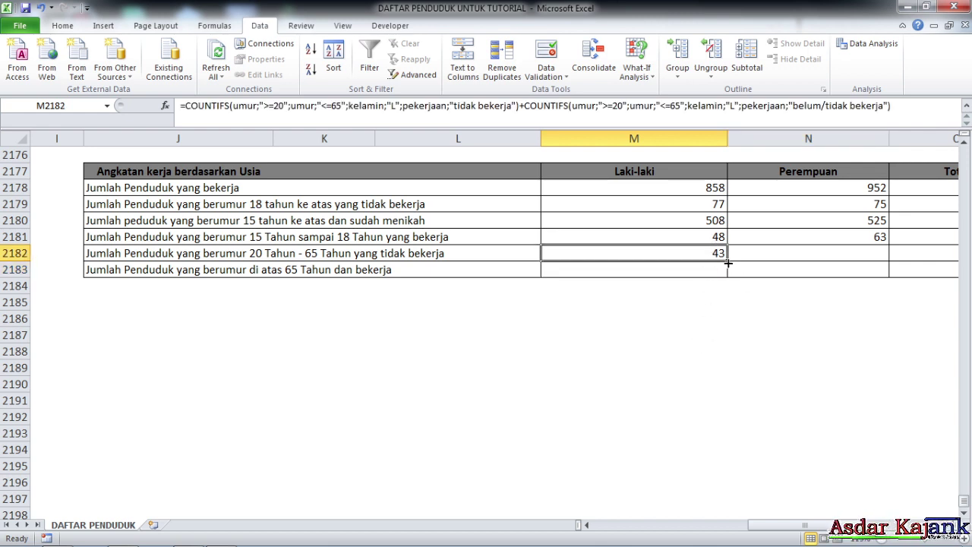
drag(728, 262, 728, 262)
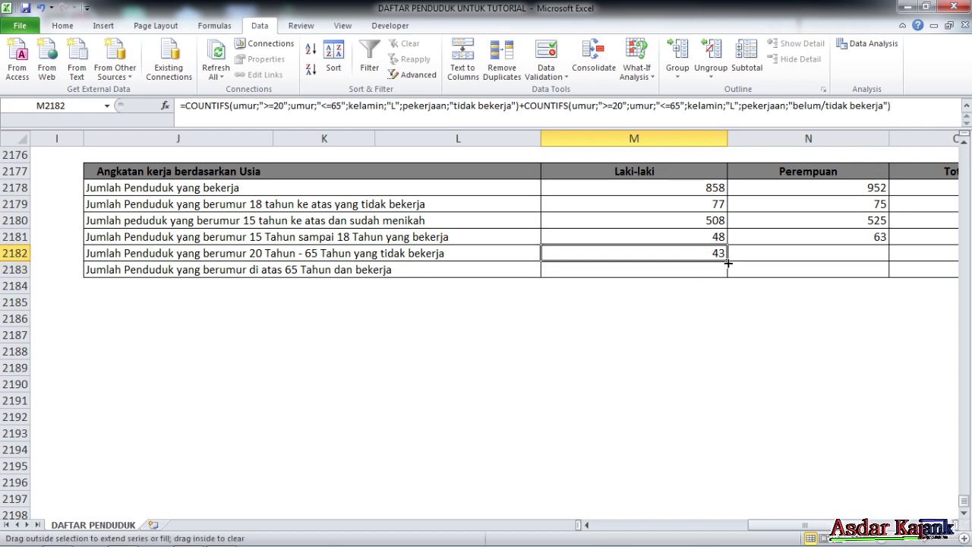
drag(727, 262, 859, 257)
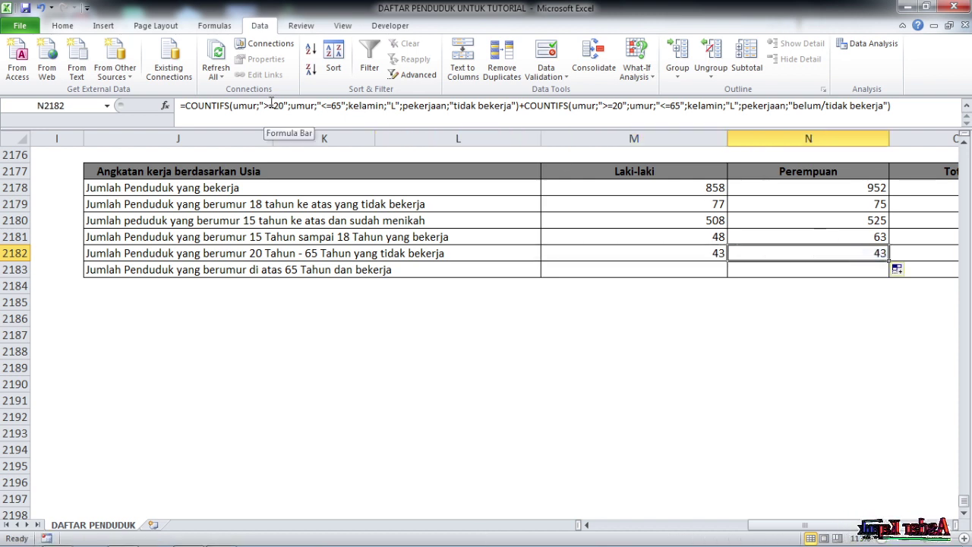
Step: Replace the kelamin criterion with "p" in both COUNTIFS expressions of N2182
click(395, 105)
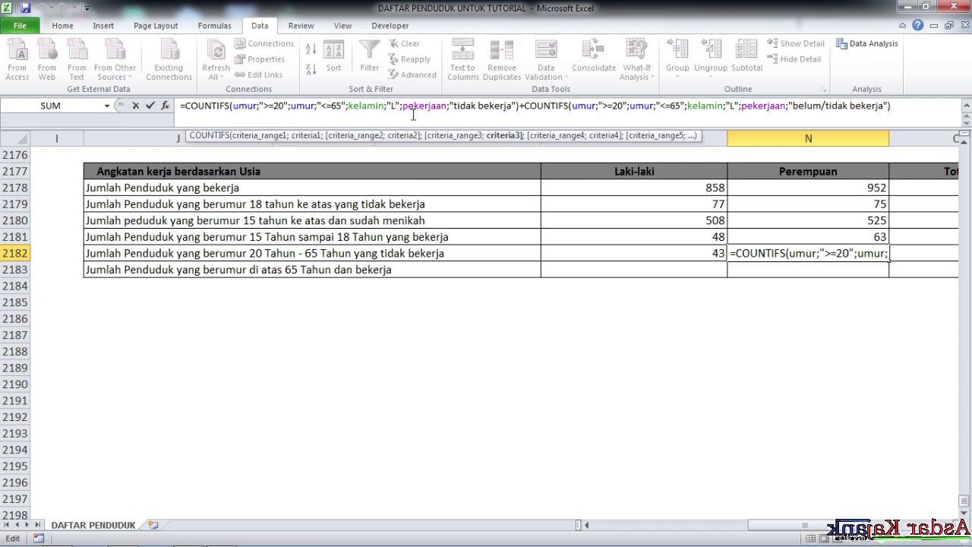
key(BackSpace)
text(p)
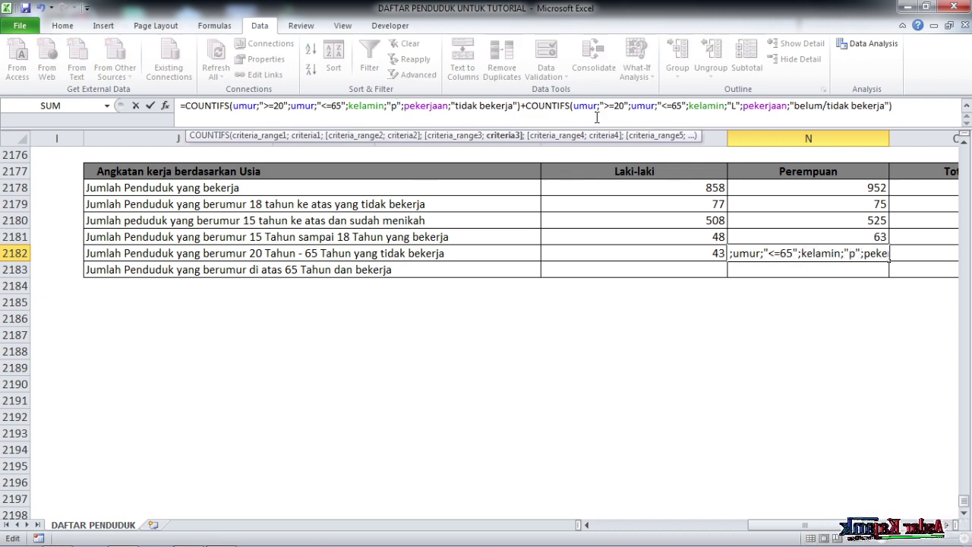
click(736, 105)
key(BackSpace)
text(p)
key(Return)
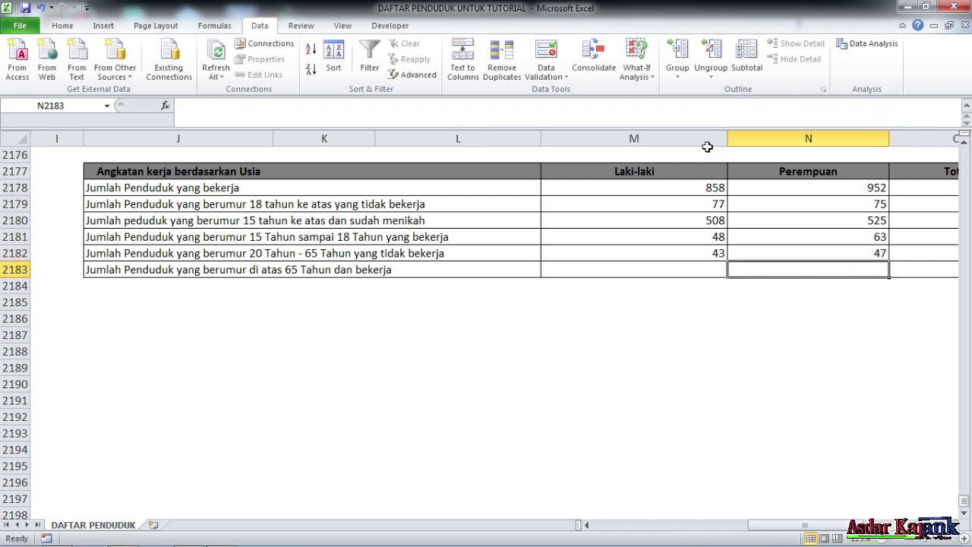
click(818, 251)
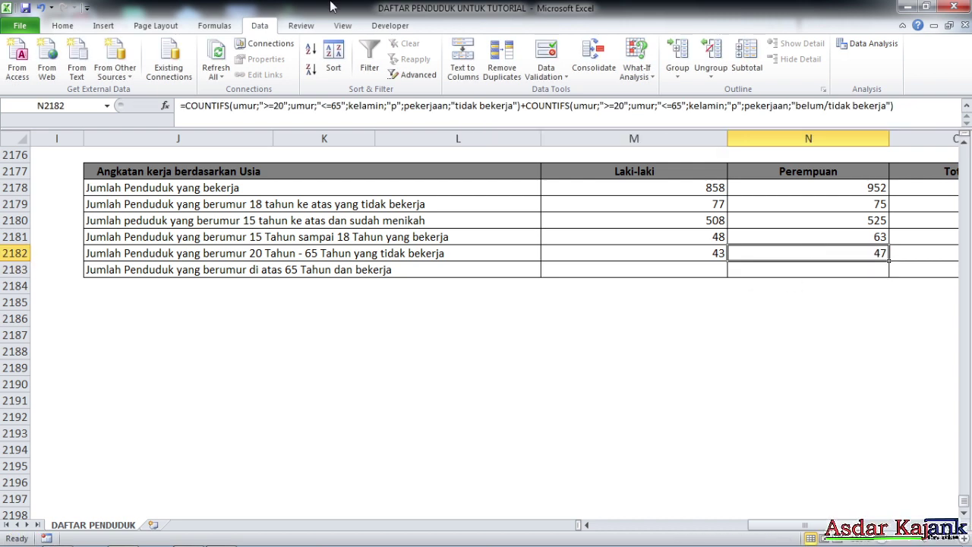
click(458, 335)
click(343, 274)
click(287, 298)
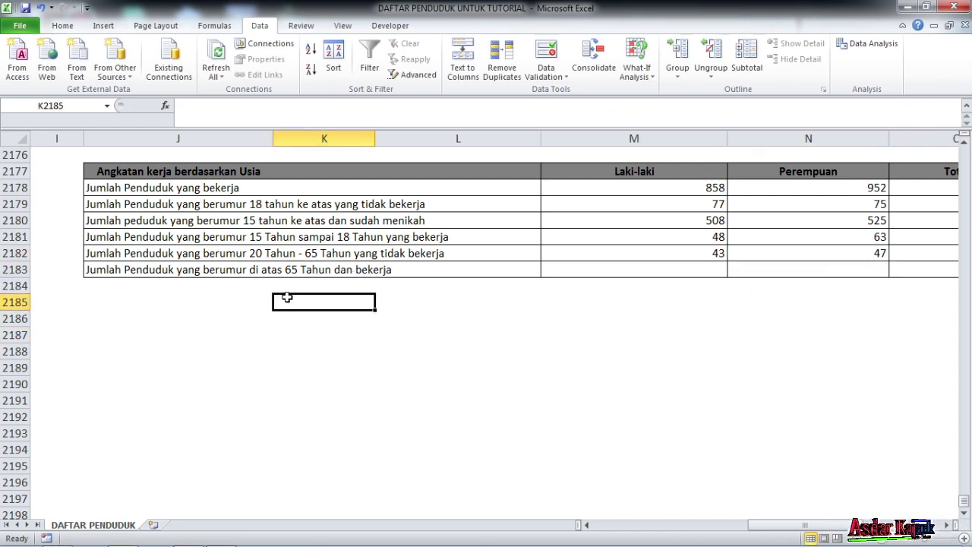
click(98, 268)
click(357, 333)
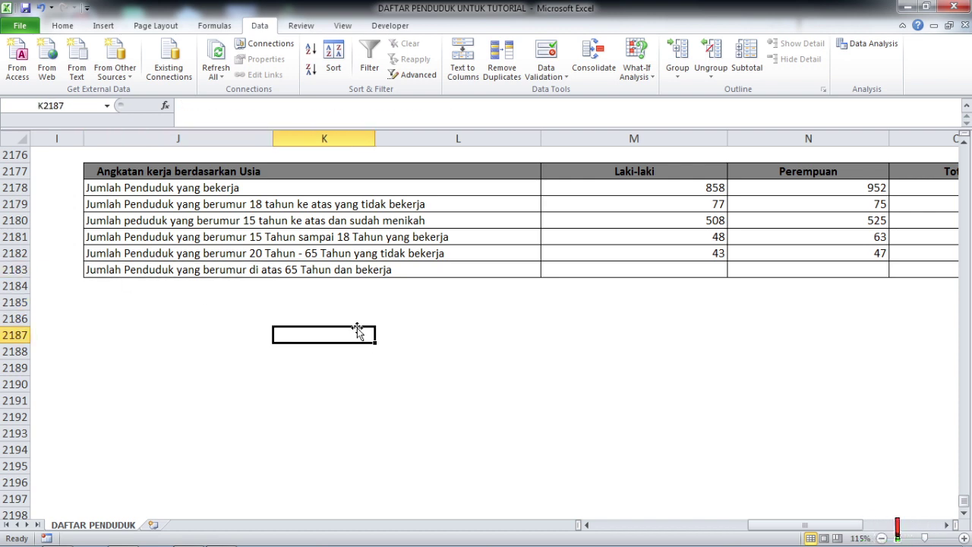
click(100, 268)
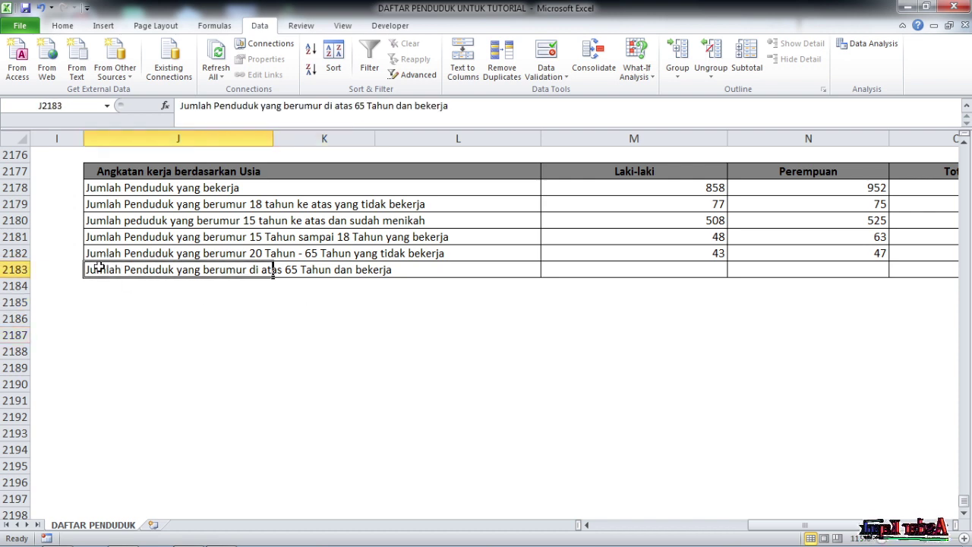
click(409, 316)
click(103, 268)
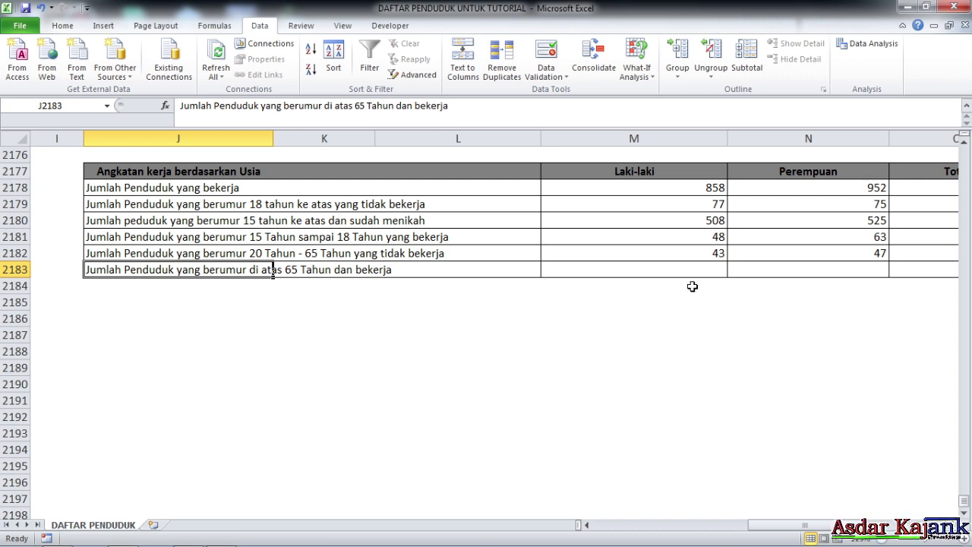
Step: Start a COUNTIFS formula in M2183 with the age criterion umur;">65"
click(664, 267)
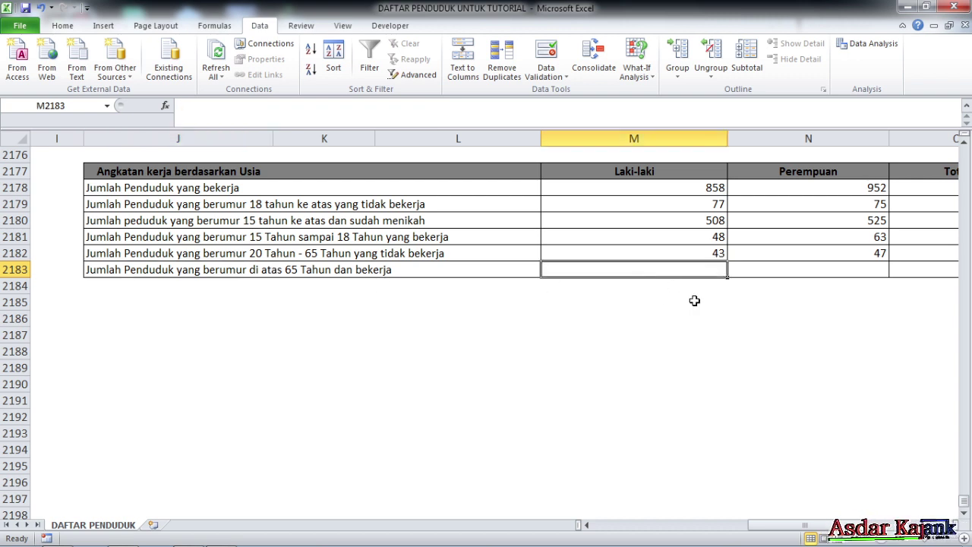
text(=)
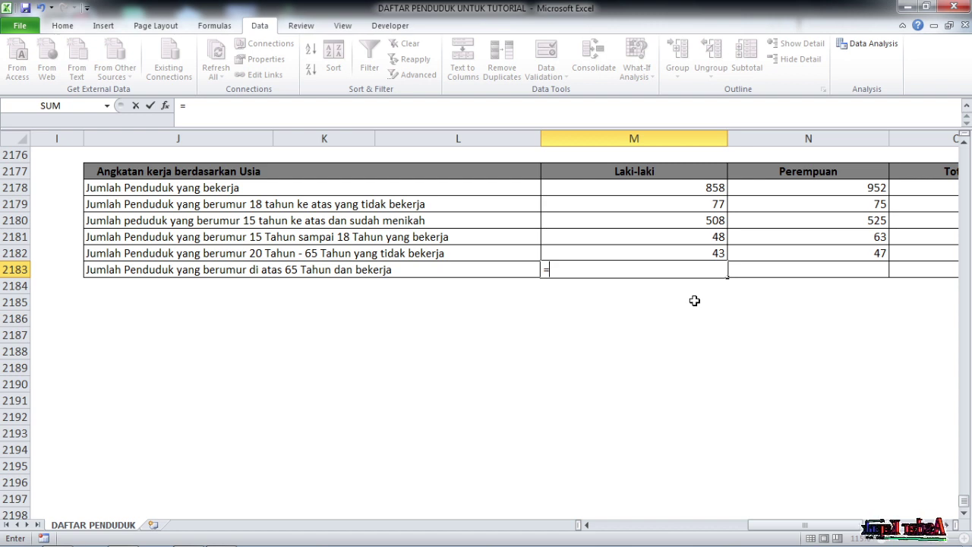
text(co)
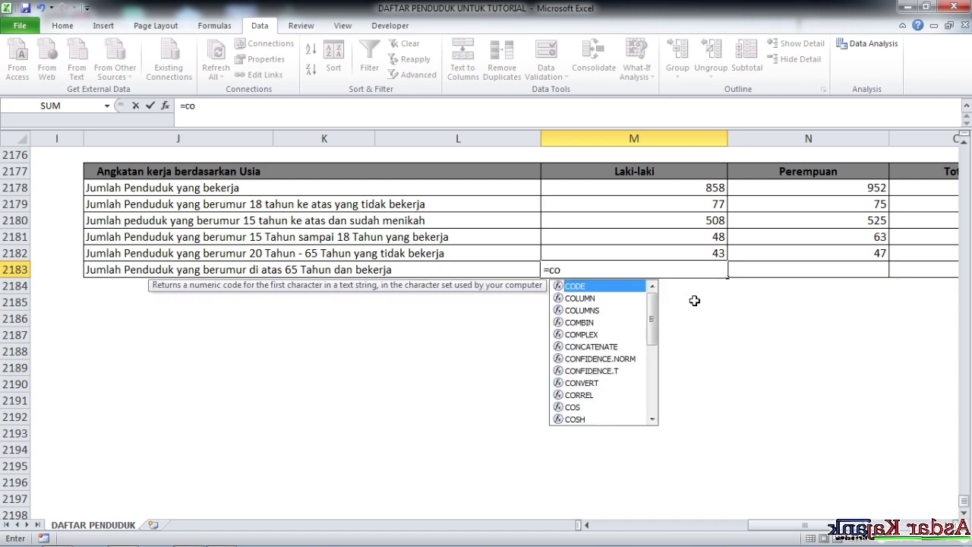
text(u)
double_click(599, 334)
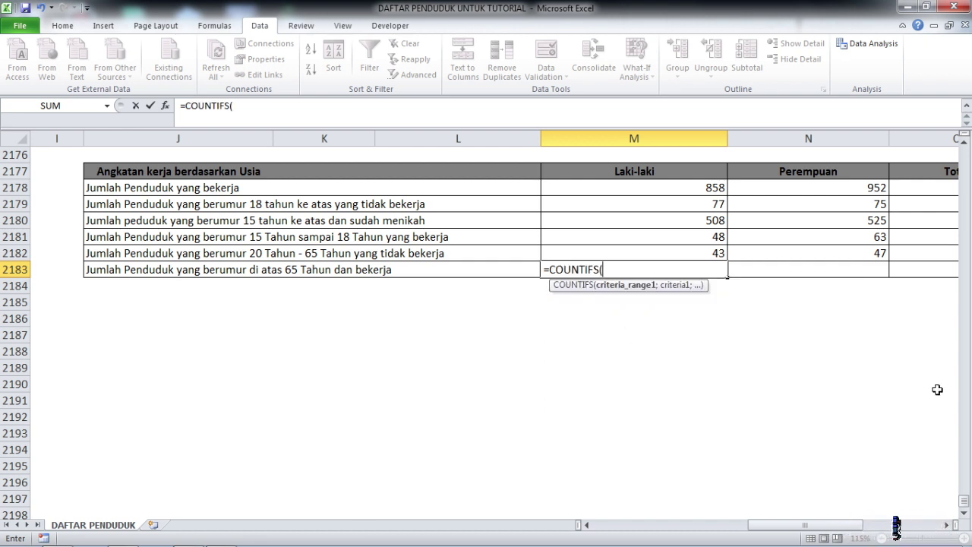
text(um)
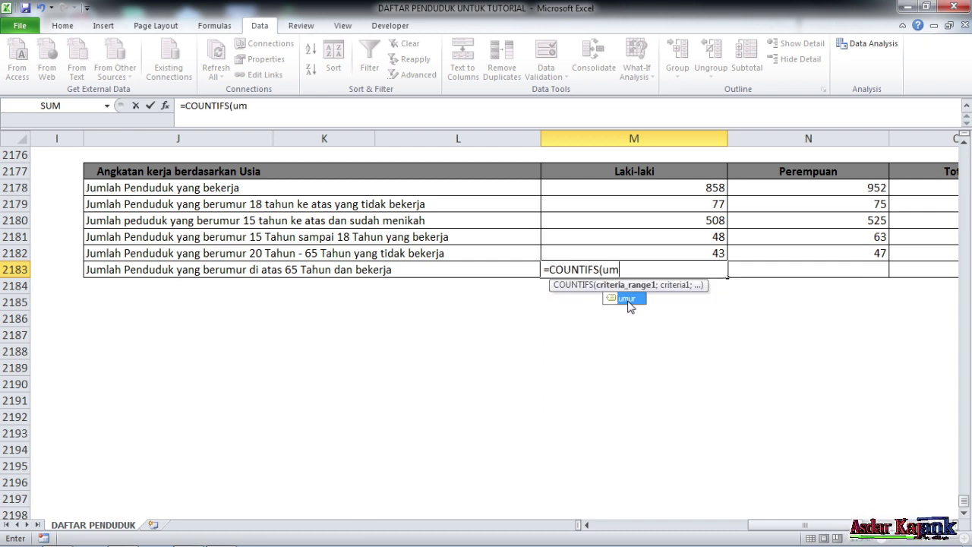
double_click(628, 299)
text(;)
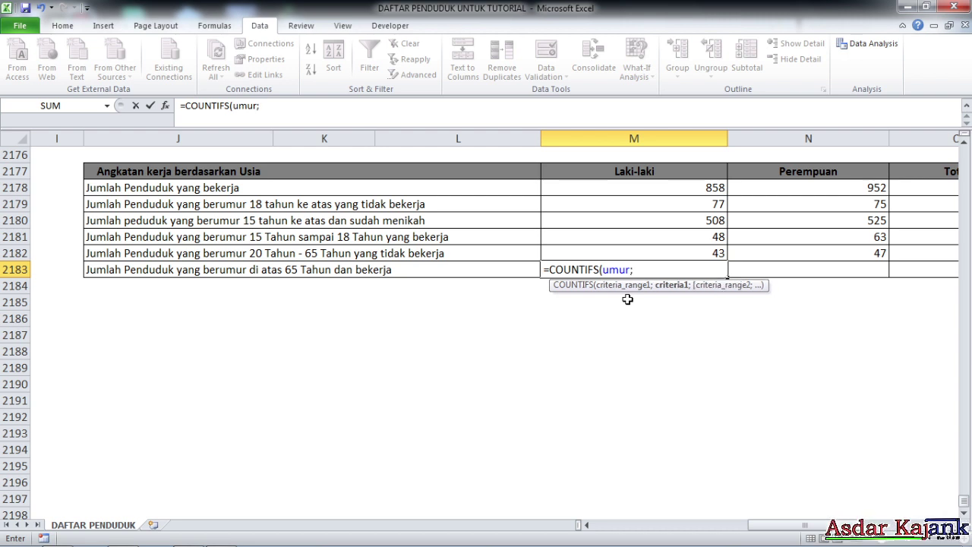
text(>)
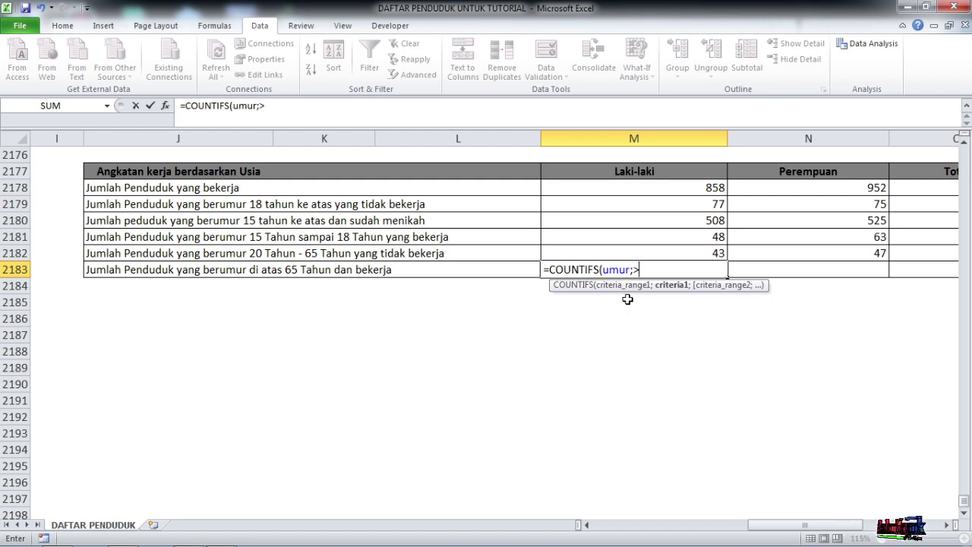
key(BackSpace)
text(">65)
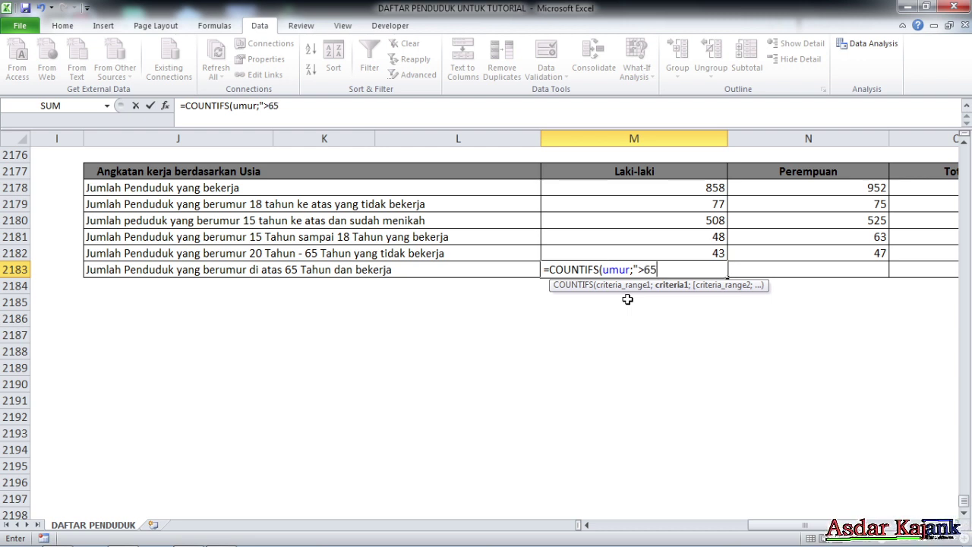
text(")
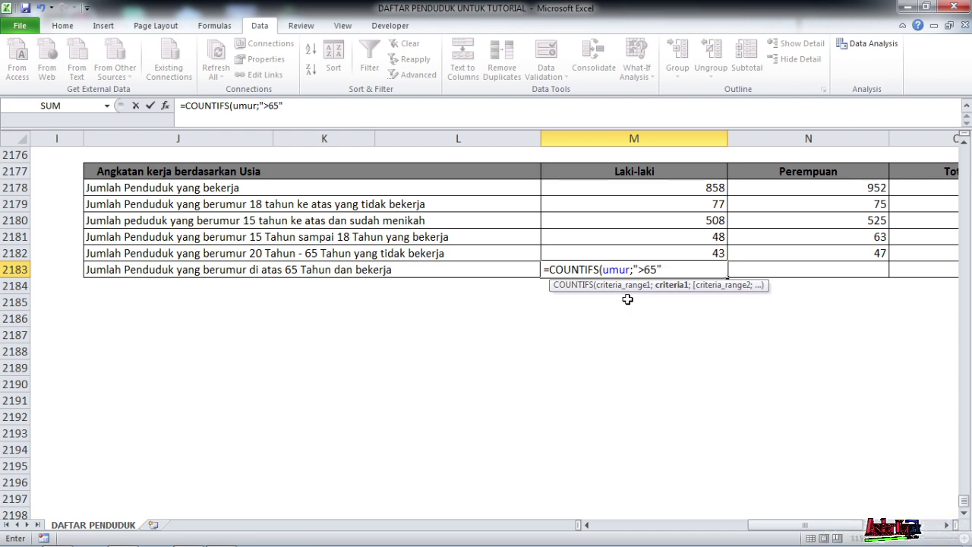
Step: Add the gender criterion kelamin;"L" to the COUNTIFS formula in M2183
text(;)
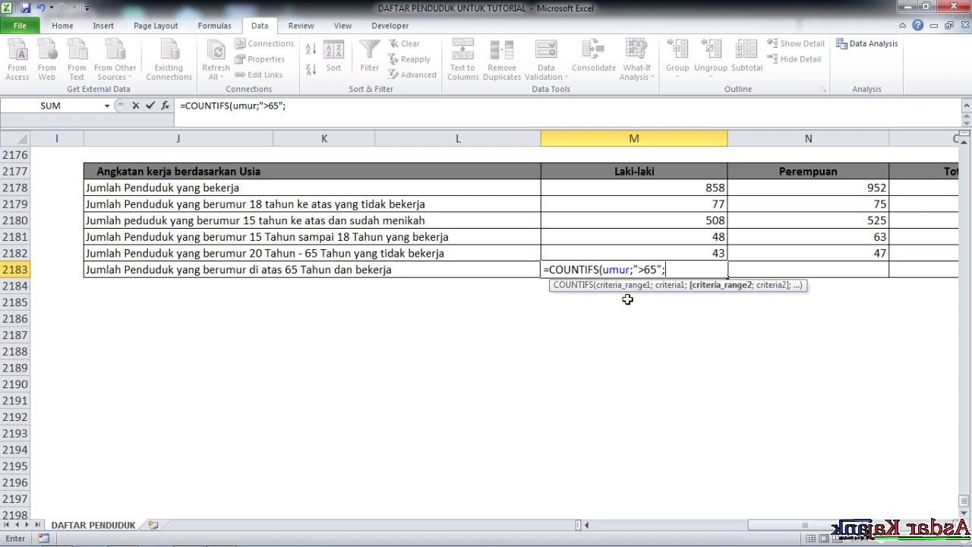
text(kel)
scroll(651, 206, up, 1)
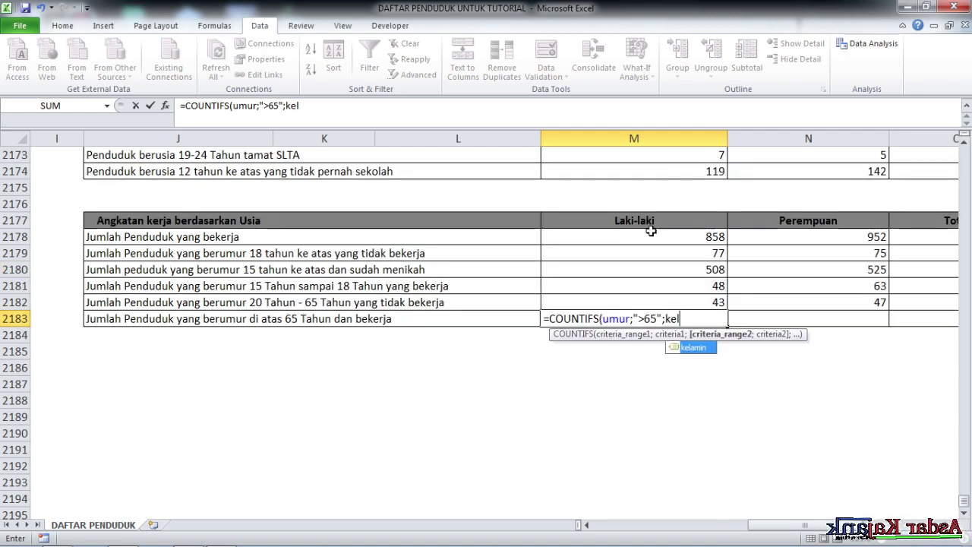
double_click(694, 348)
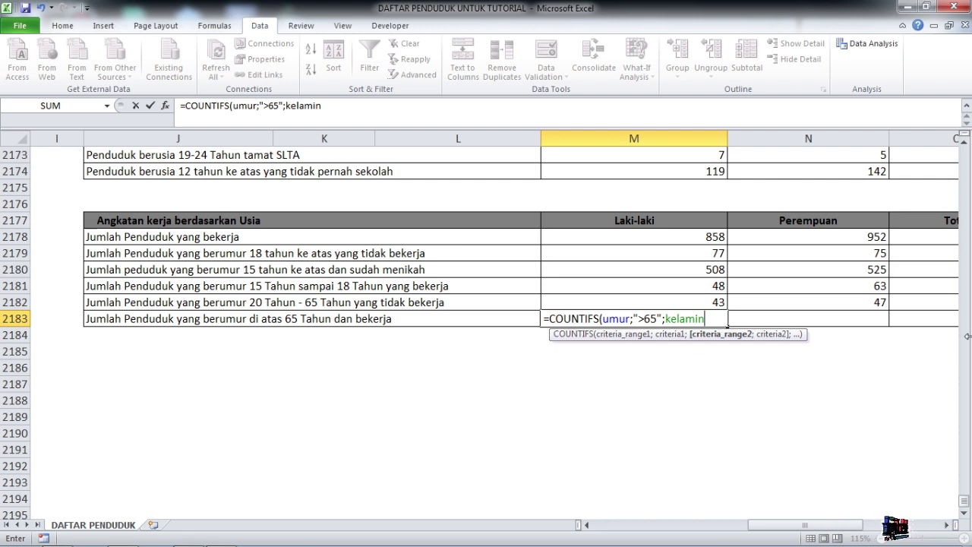
text(;"L)
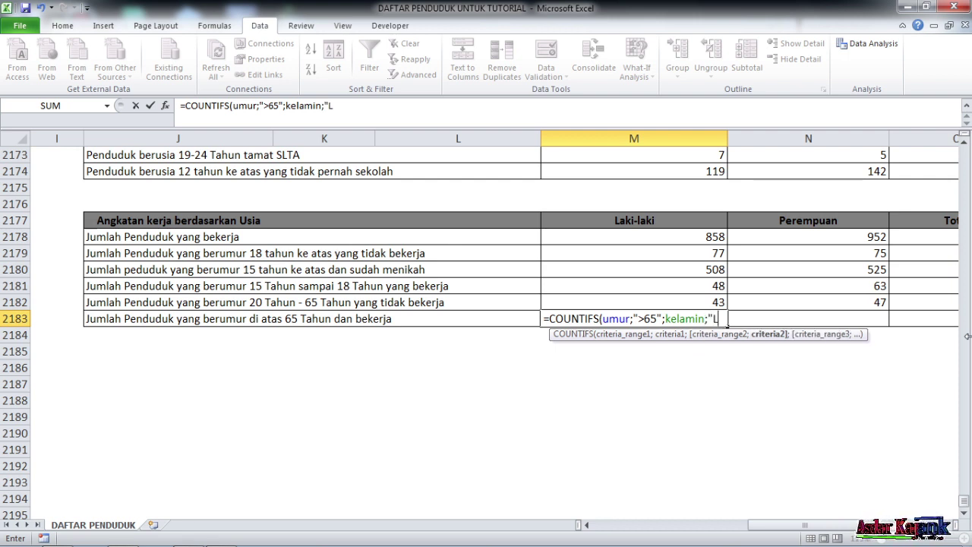
text(";)
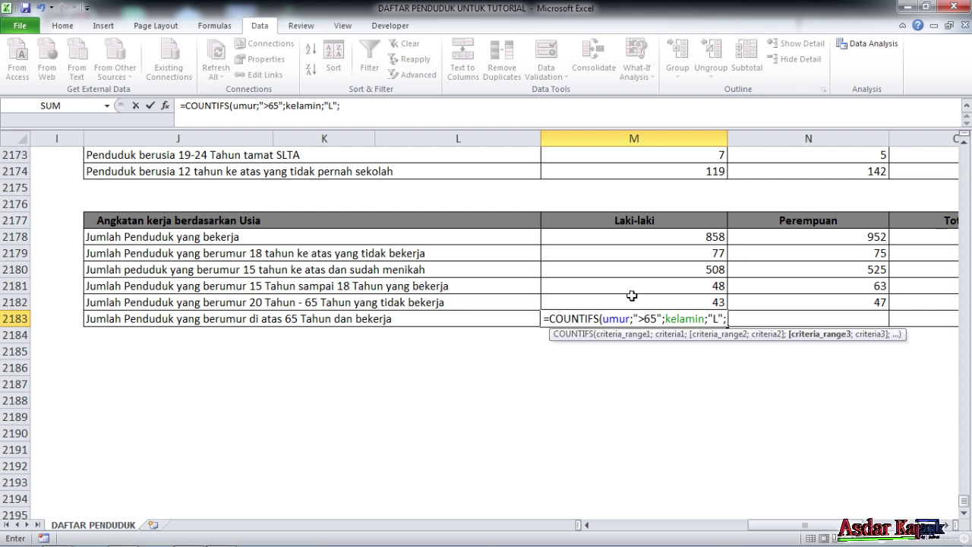
Step: Add the criterion pekerjaan;"tidak bekerja" to the M2183 formula, close the COUNTIFS and append a plus sign
text(peke)
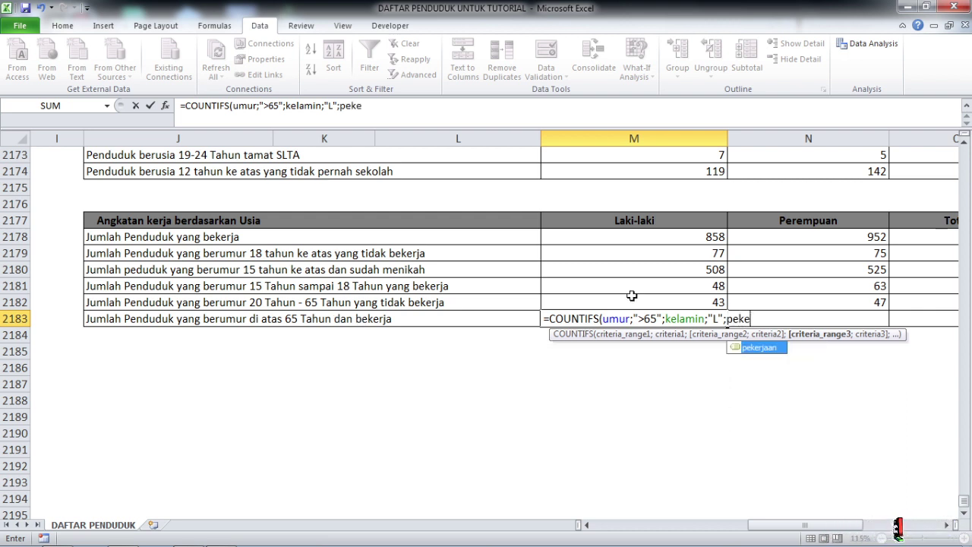
double_click(763, 348)
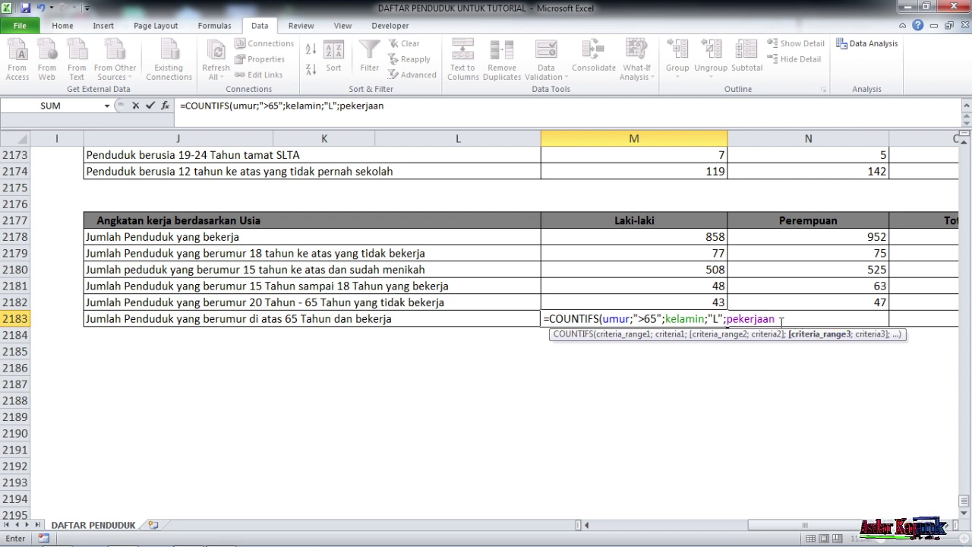
text(;")
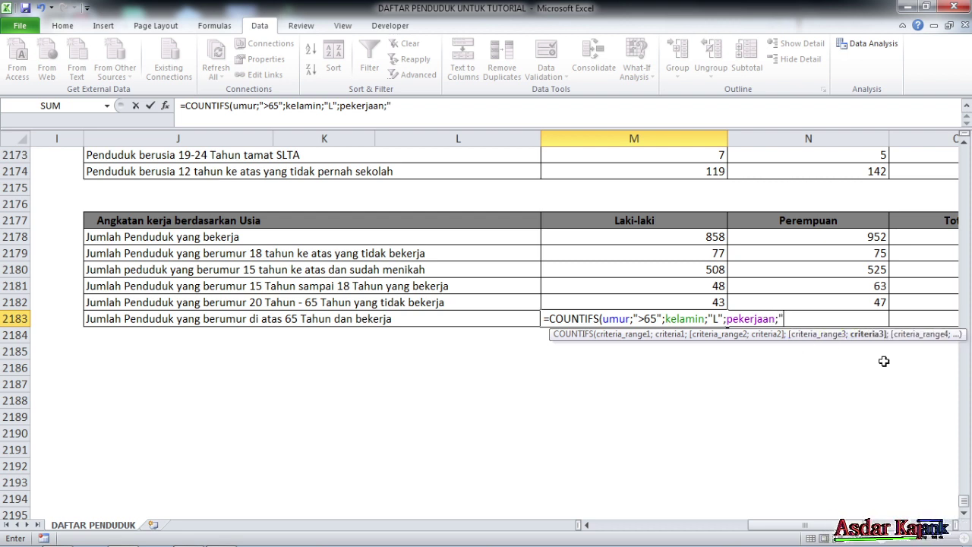
text(be)
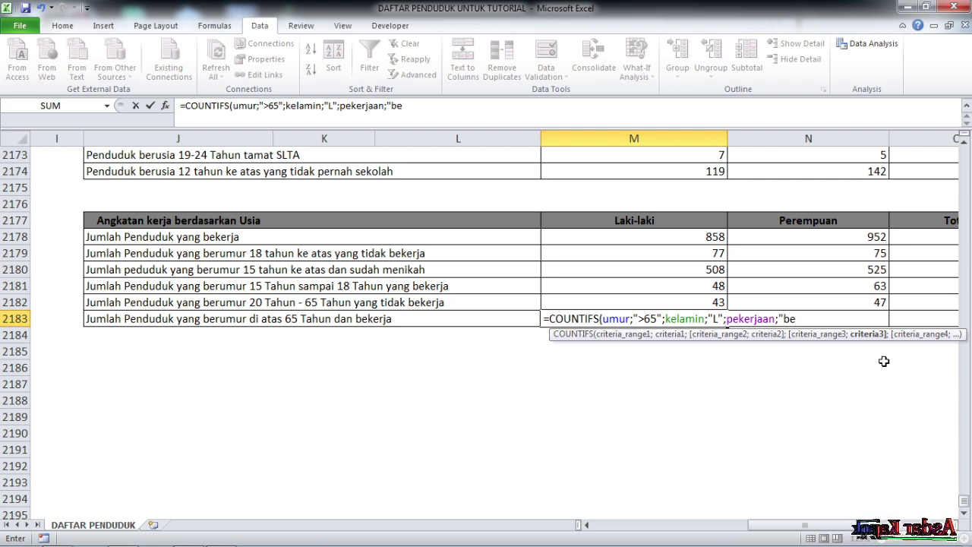
key(BackSpace)
key(BackSpace)
text(tidak bekerja)
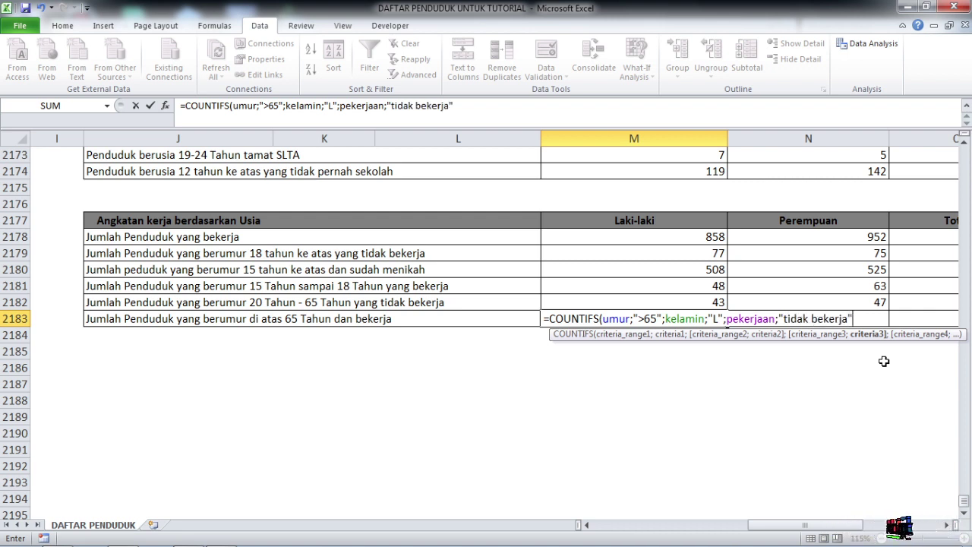
text(")+)
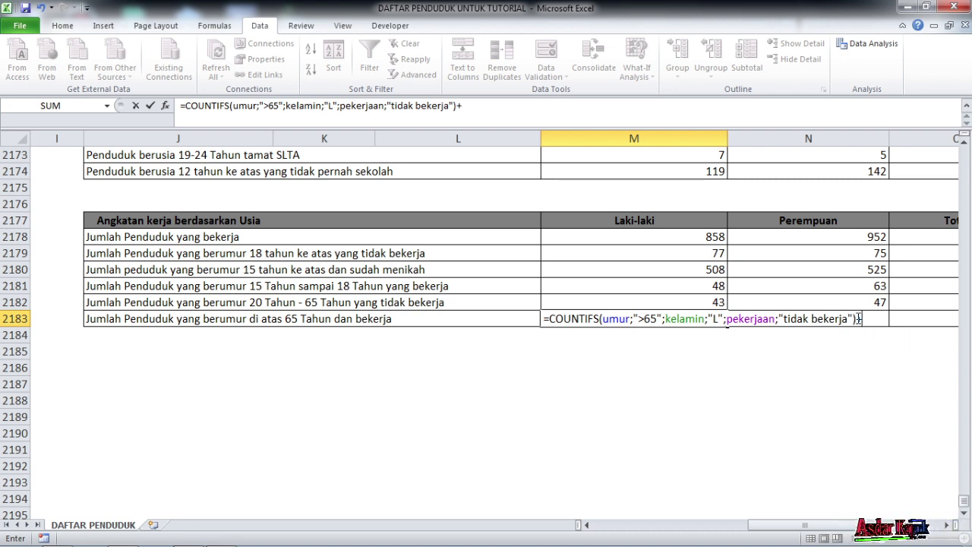
Step: Duplicate the whole COUNTIFS expression after the plus sign in M2183
drag(854, 319, 550, 319)
key(ctrl+c)
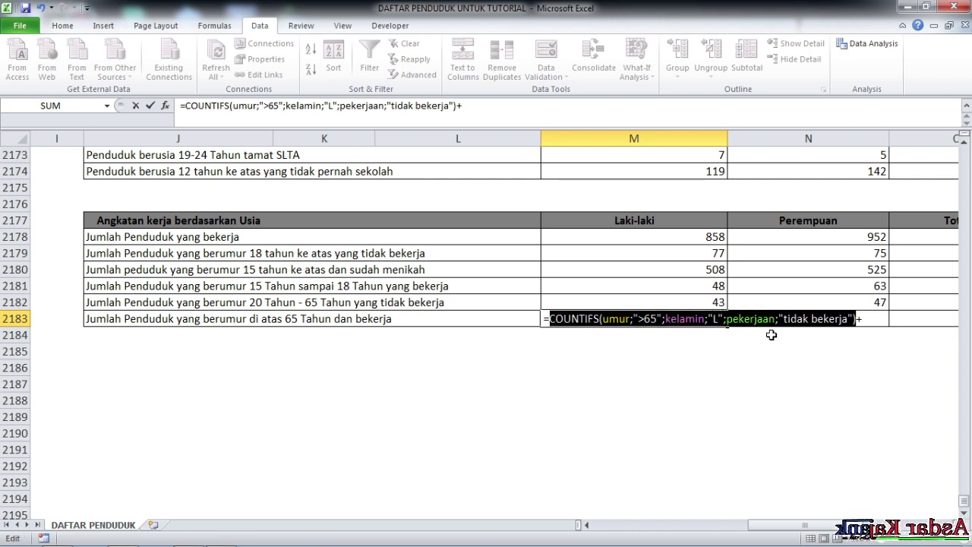
click(870, 318)
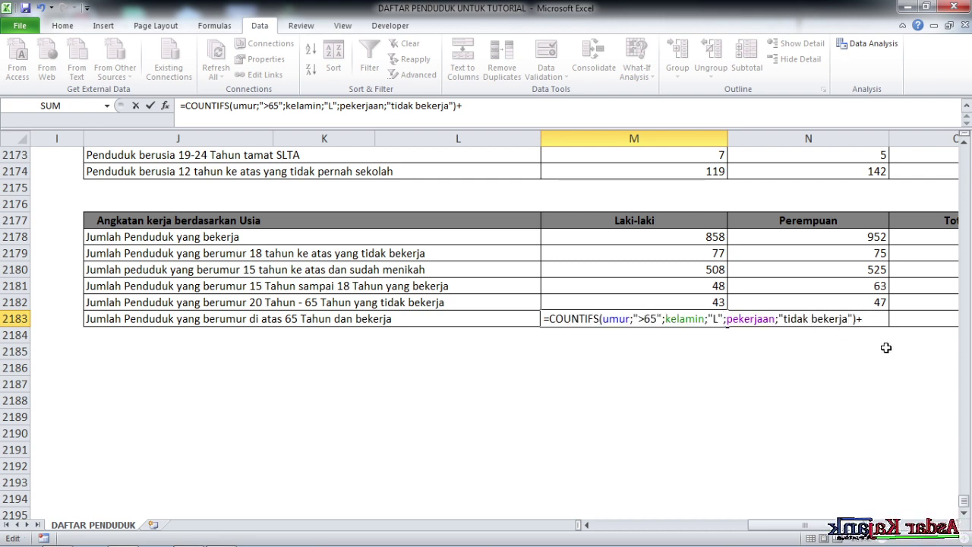
key(ctrl+v)
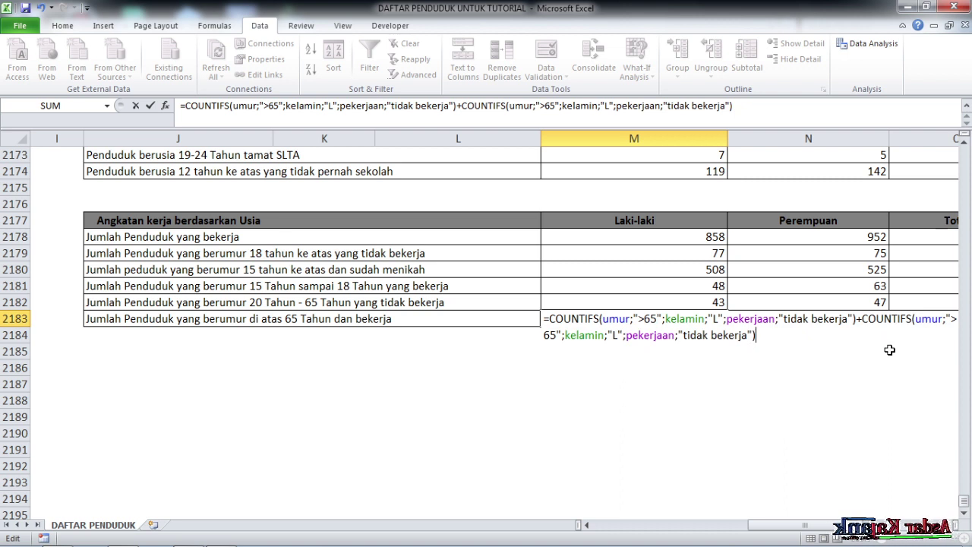
Step: Change the pekerjaan criterion in the second COUNTIFS of M2183 to "belum/tidak bekerja" and enter the formula
click(685, 336)
text(belum)
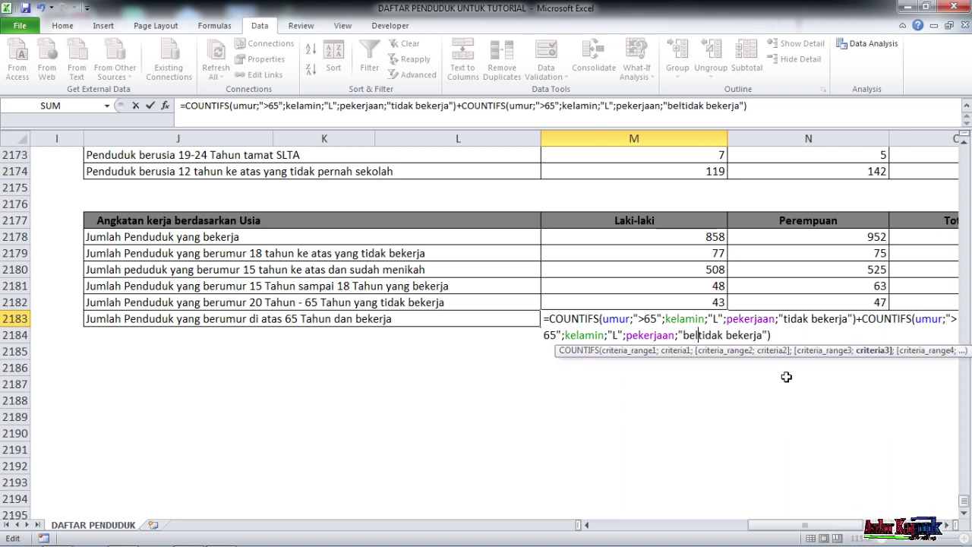
text(/)
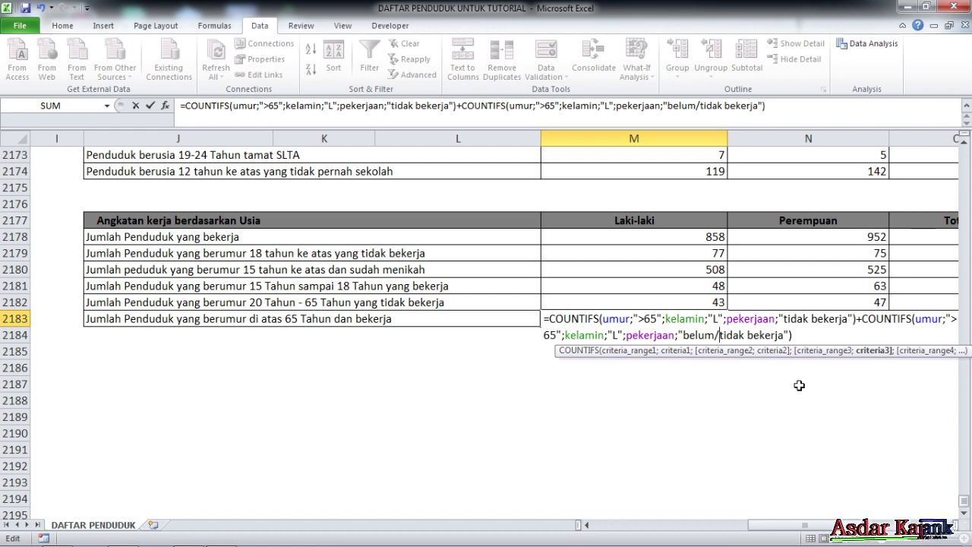
key(Return)
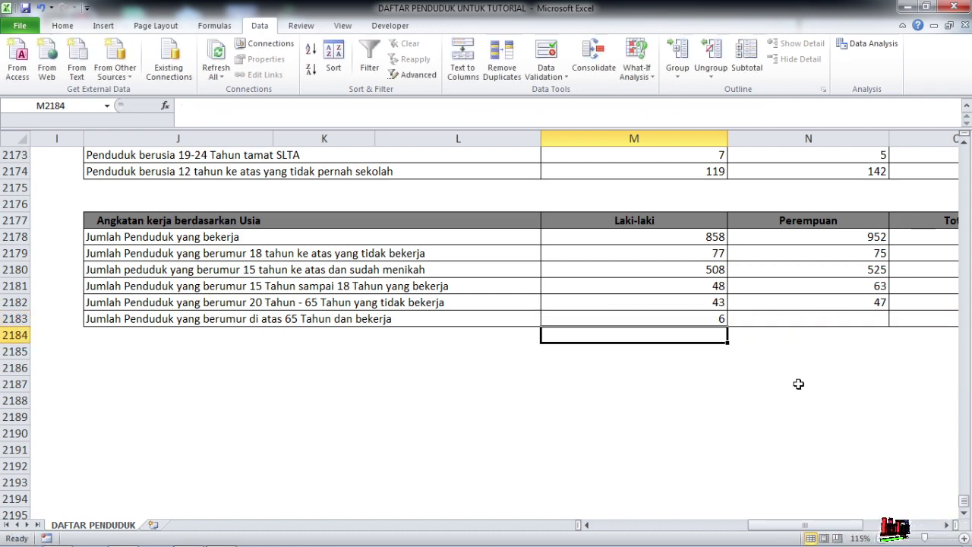
Step: Insert a new COUNTIFS with the age criterion umur;">65" at the beginning of the M2183 formula
click(715, 320)
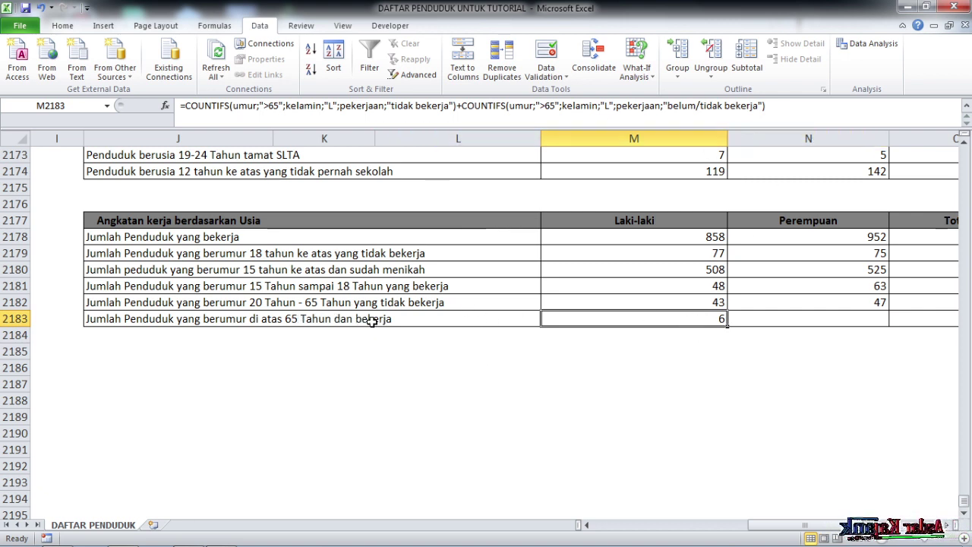
click(186, 105)
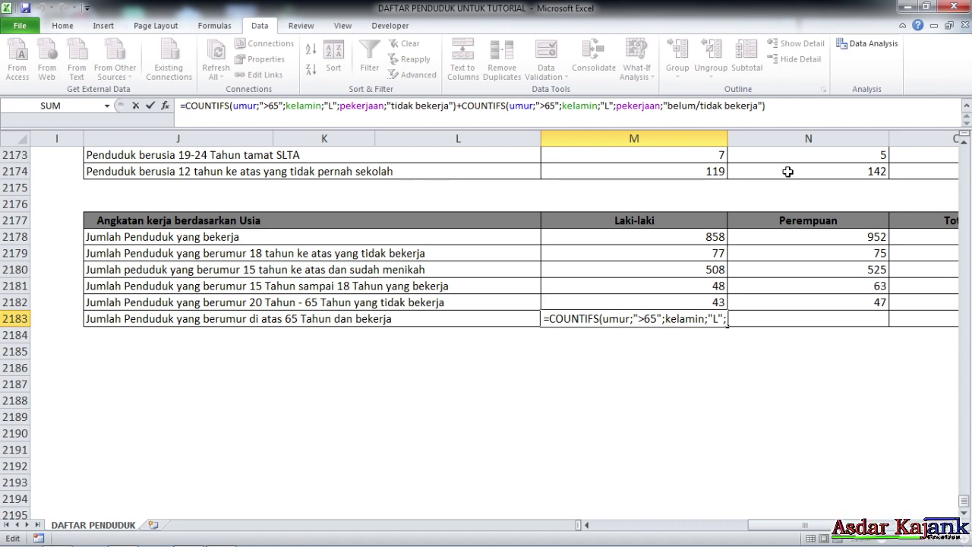
text(cou)
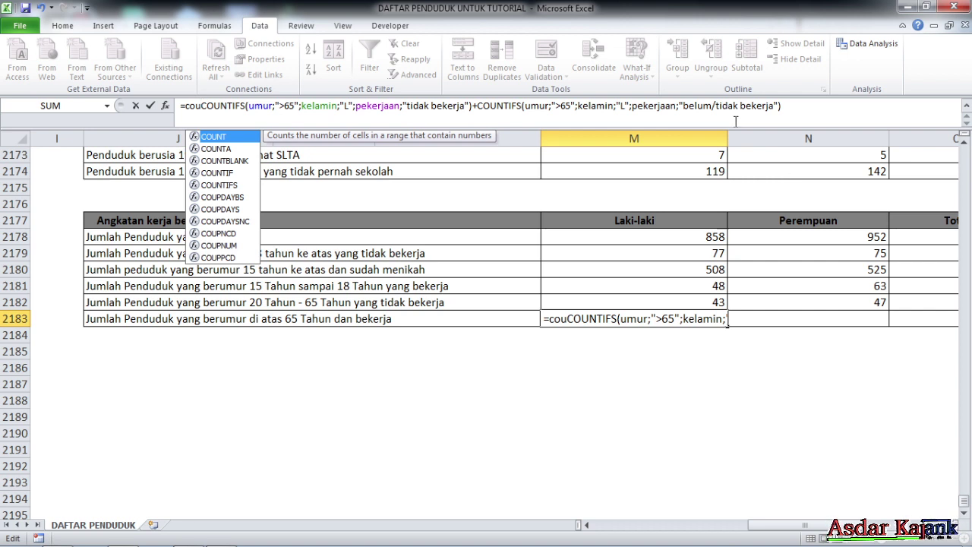
double_click(242, 186)
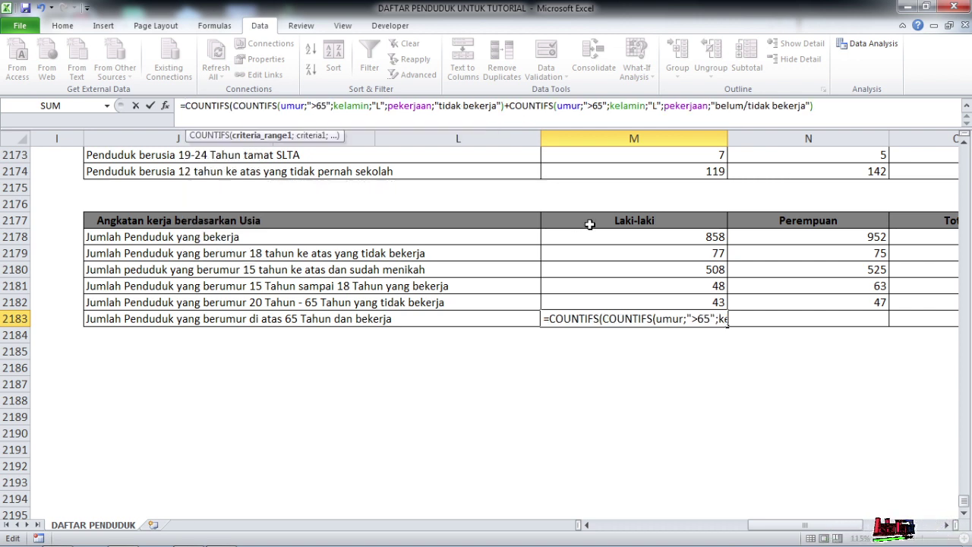
text(u)
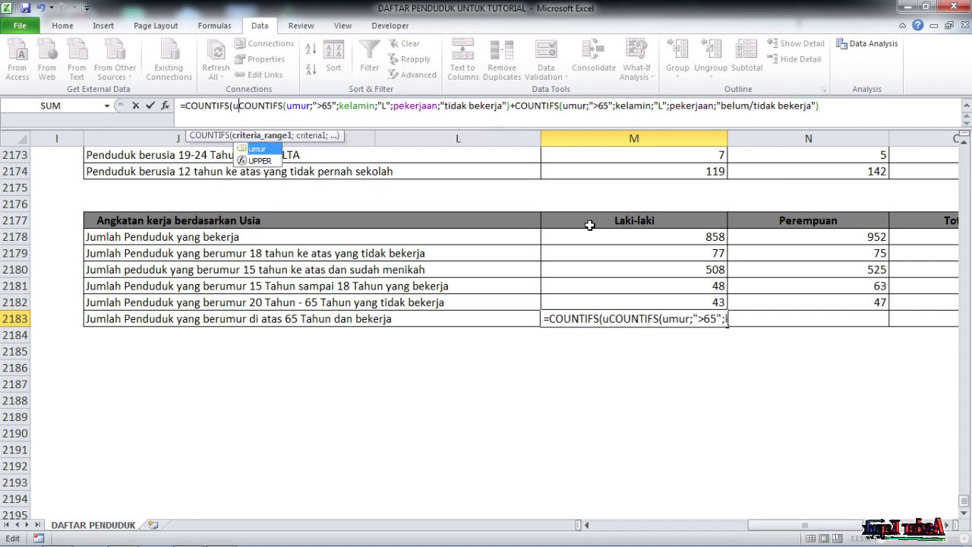
double_click(258, 149)
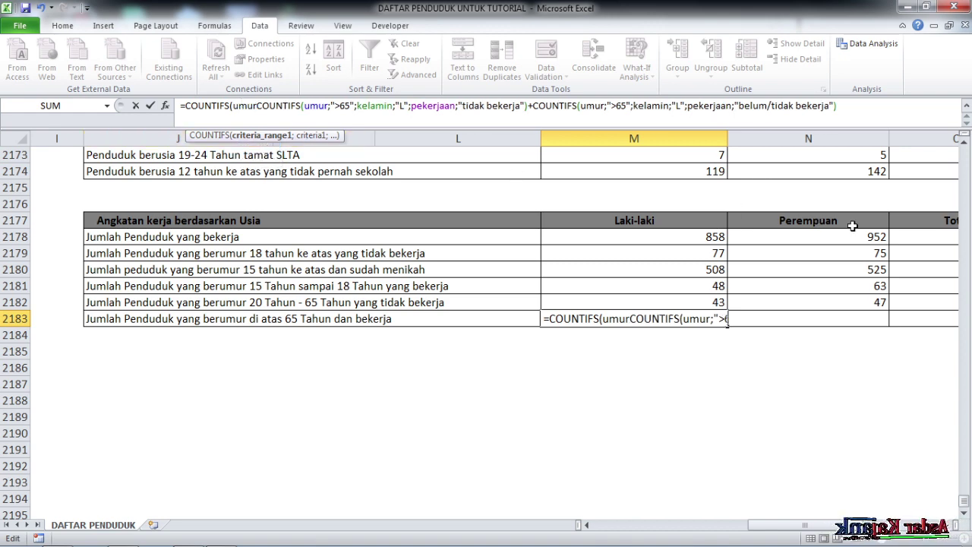
text(;")
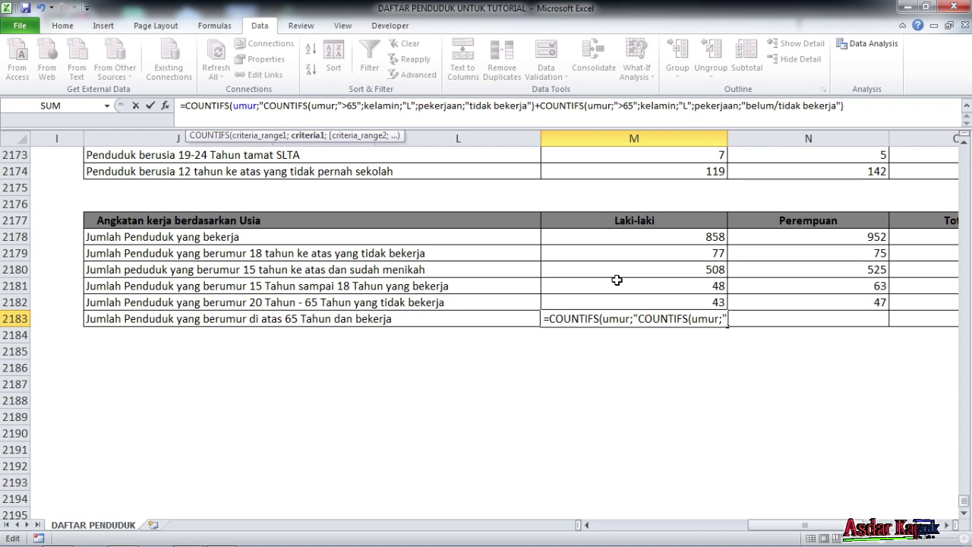
text(>65")
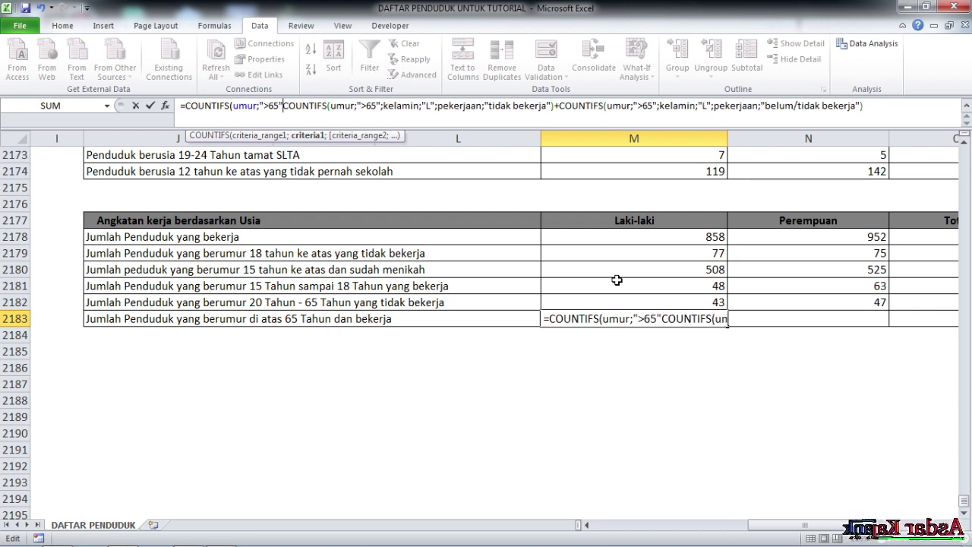
Step: Add the gender criterion kelamin;"L" to the newly inserted first COUNTIFS in M2183 and close its parenthesis
text(;ke)
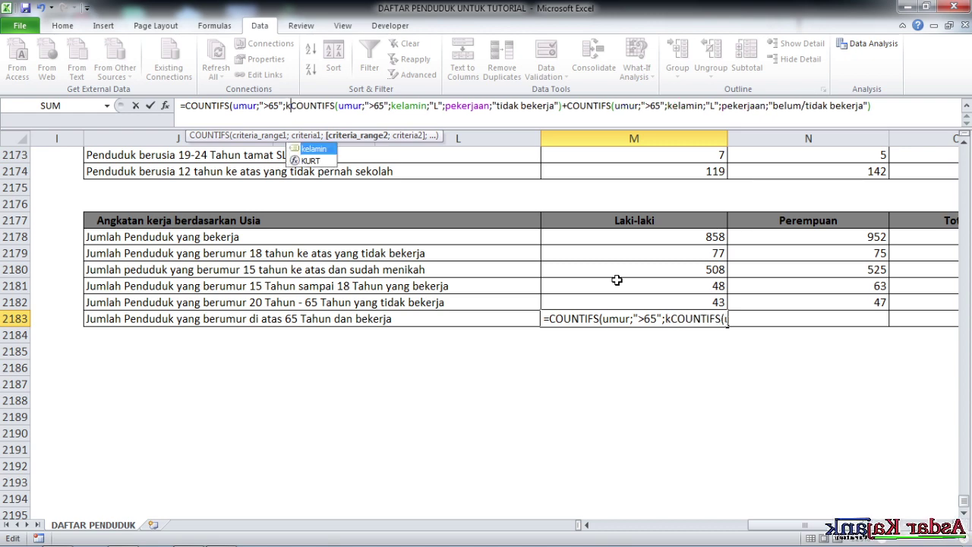
double_click(315, 148)
text(;)
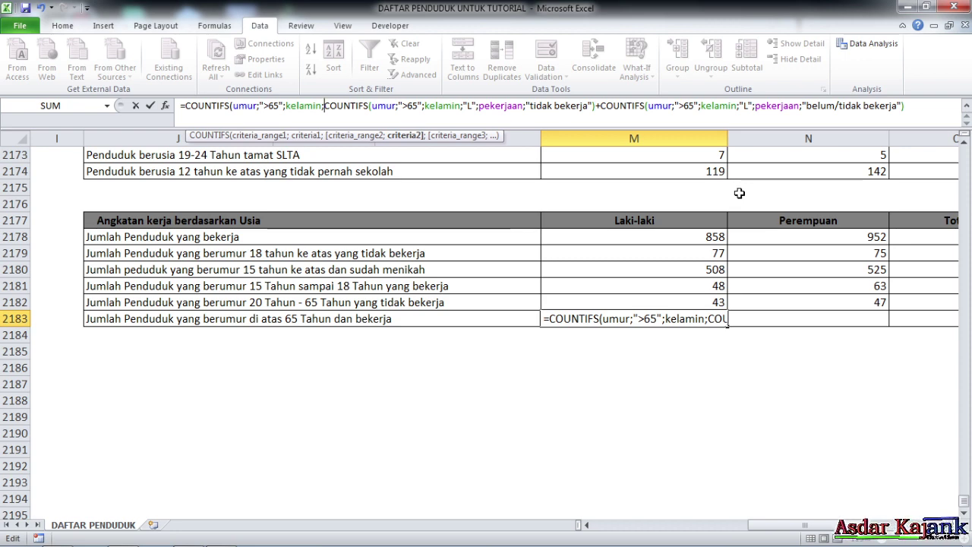
text("L)
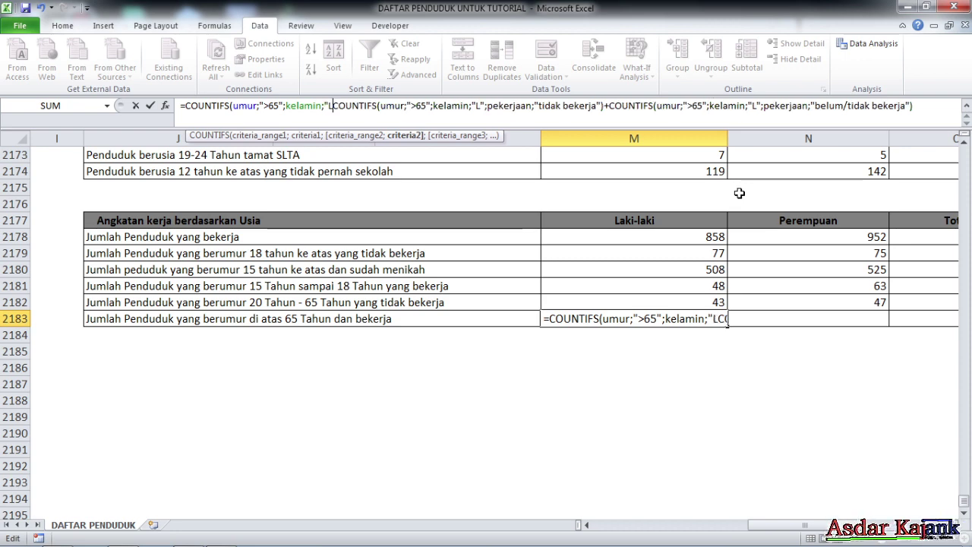
text(")
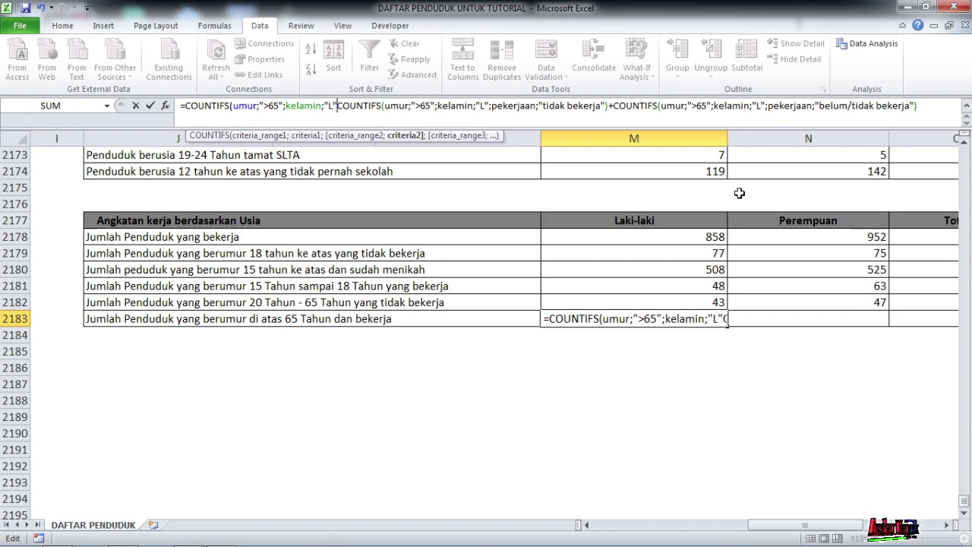
text(;)
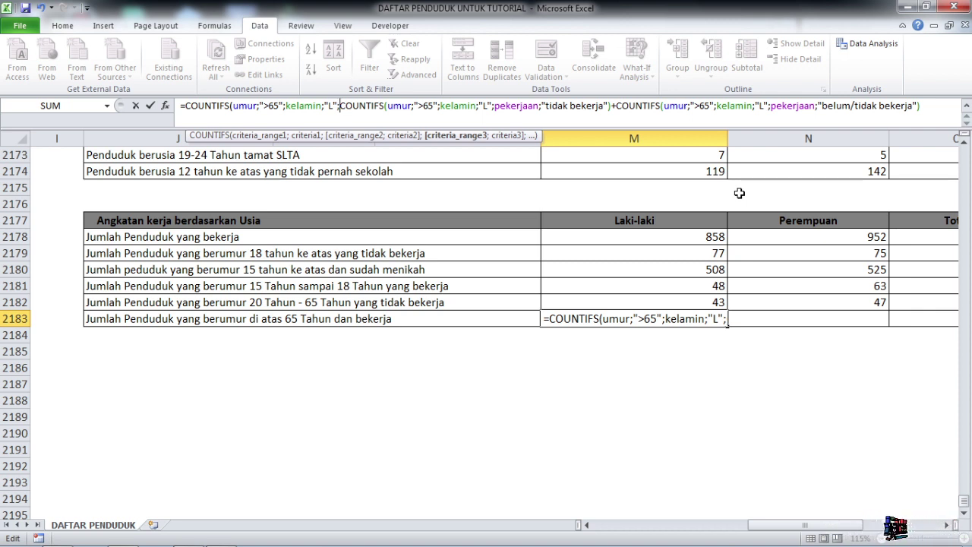
key(BackSpace)
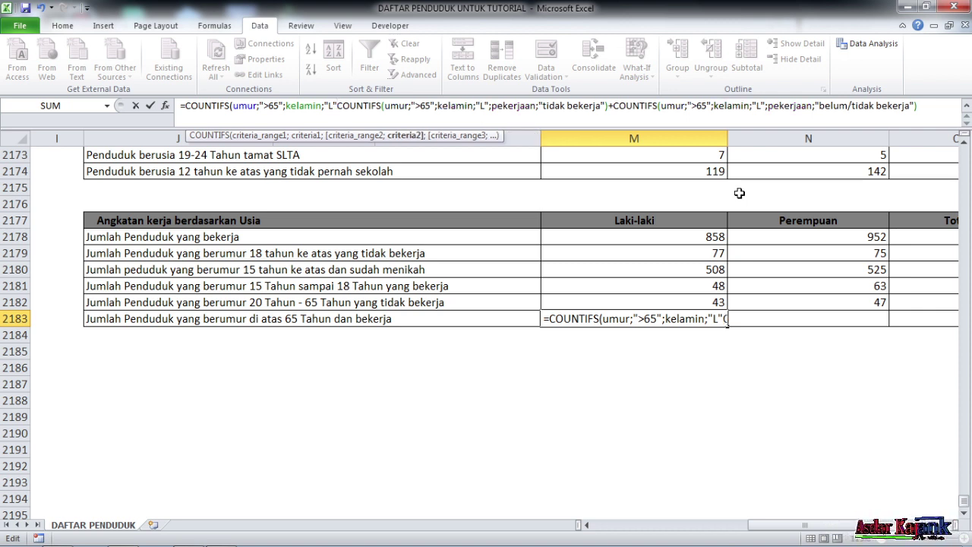
text())
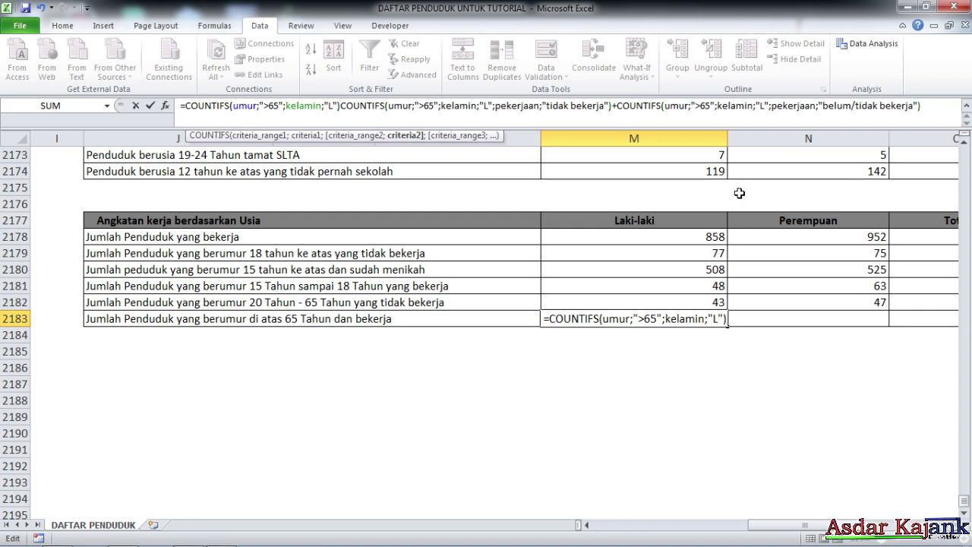
Step: Subtract the sum of the two existing pekerjaan COUNTIFS from the first COUNTIFS in M2183, enclosing that sum in parentheses
text(-)
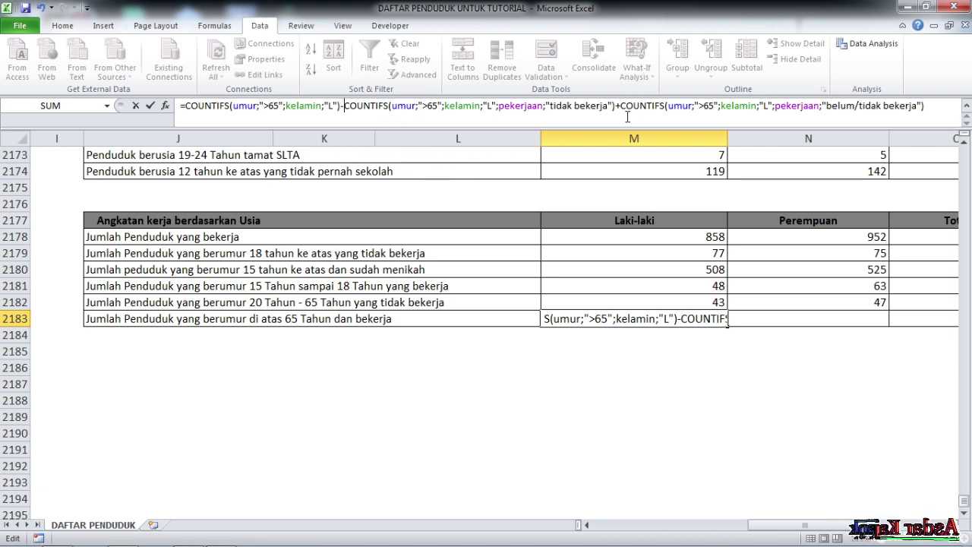
text(()
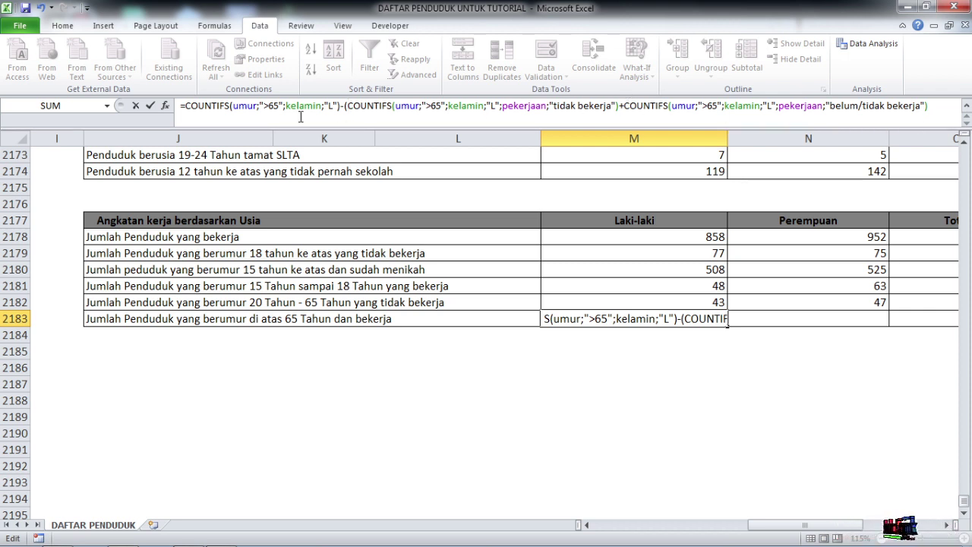
click(955, 107)
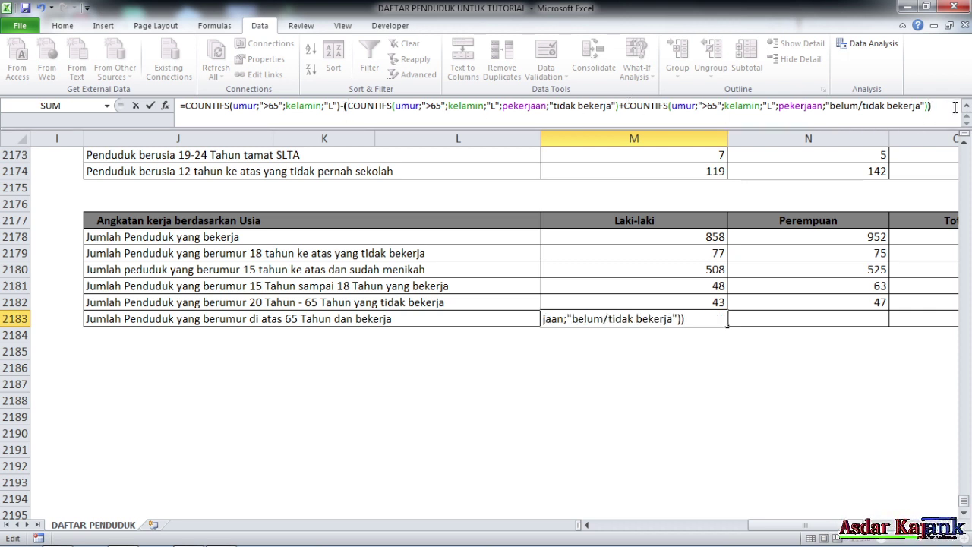
Step: Enter the M2183 formula and copy it to N2183 in the Perempuan column
key(Return)
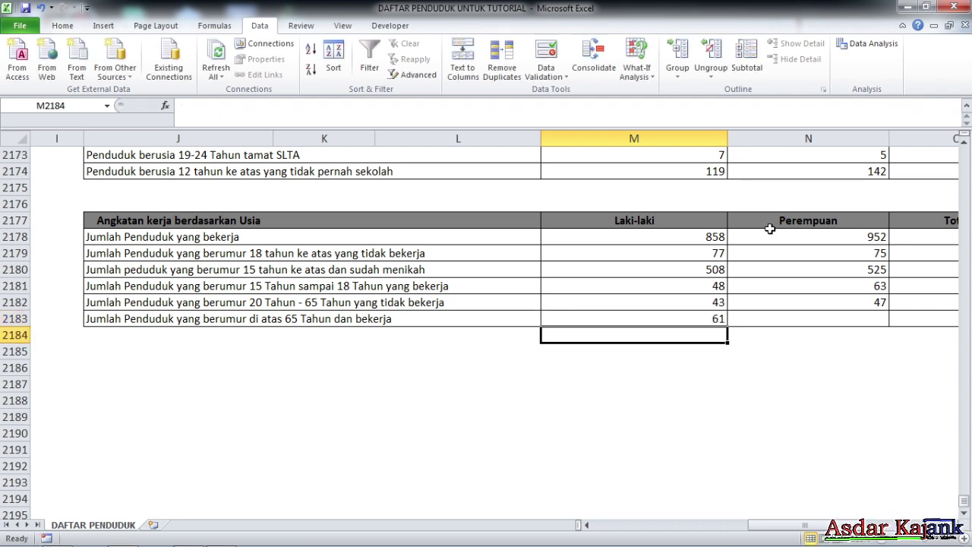
click(644, 316)
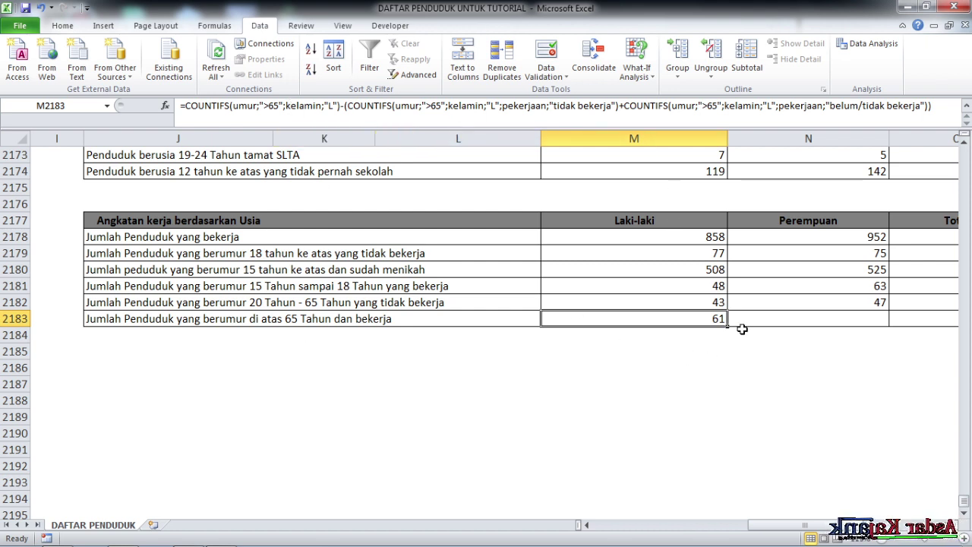
drag(729, 328, 861, 319)
click(862, 319)
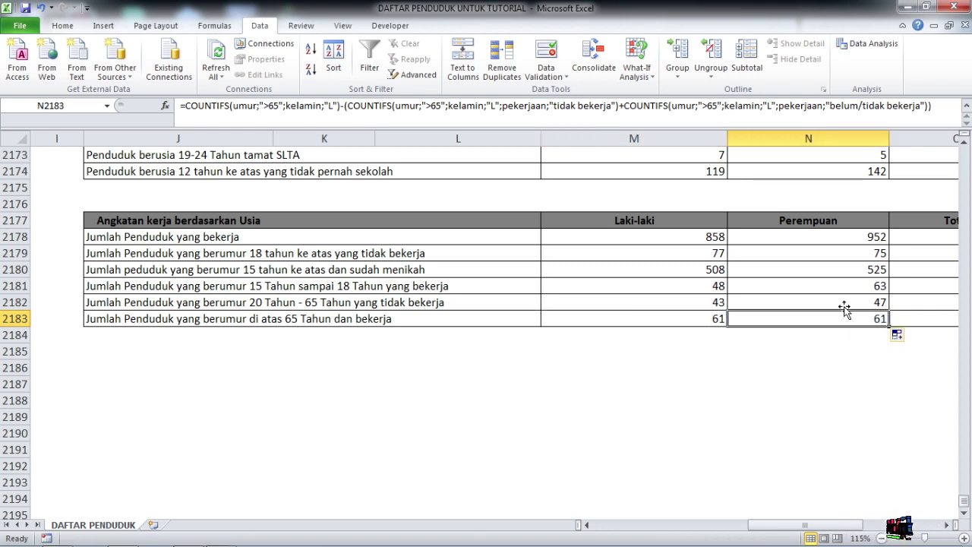
Step: Change the kelamin criterion in all three COUNTIFS of N2183 to "p" and enter the formula
click(332, 108)
key(BackSpace)
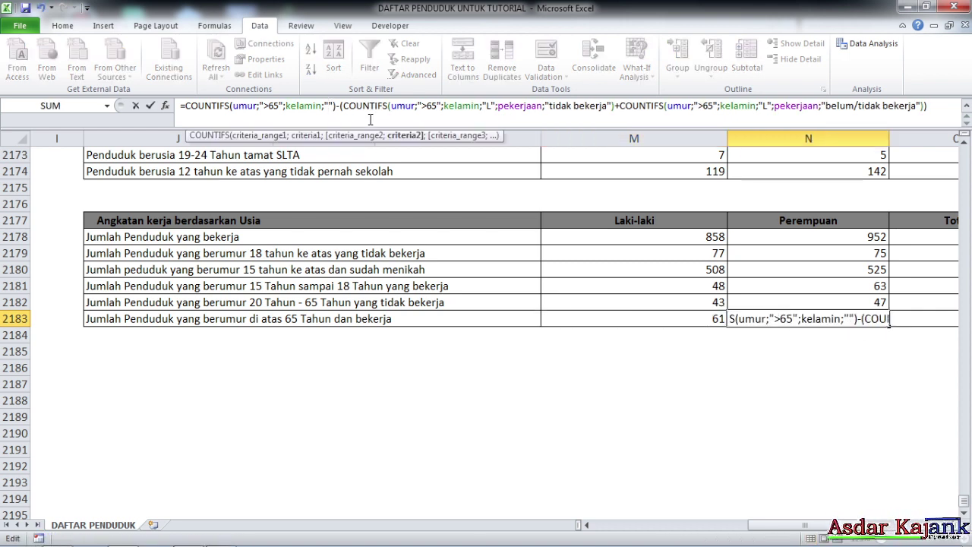
text(p)
double_click(495, 106)
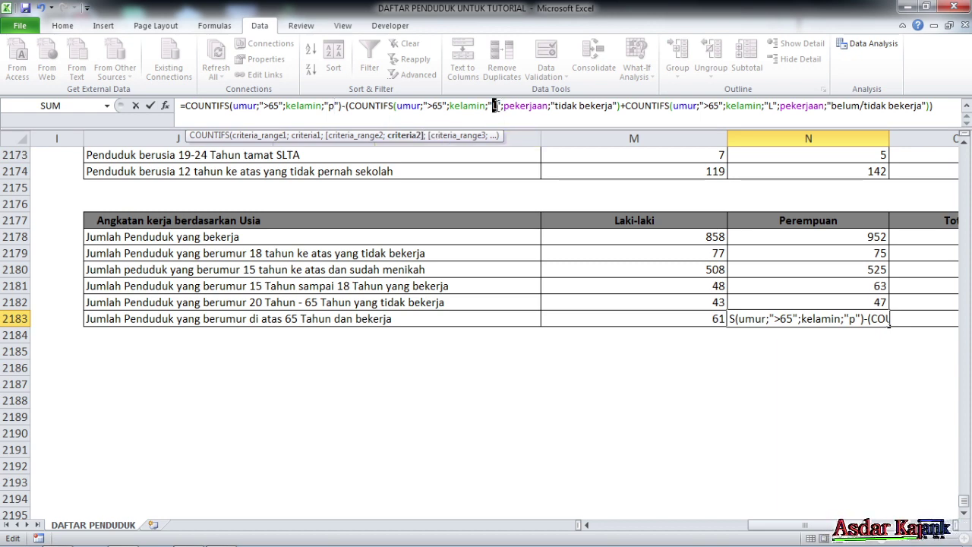
text(p)
double_click(772, 106)
text(p)
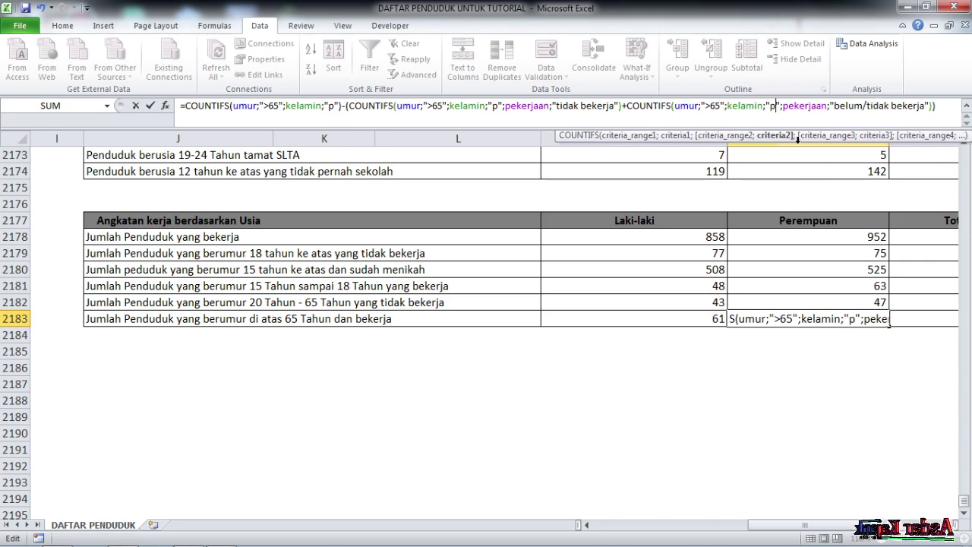
key(Return)
Step: Review the Angkatan kerja berdasarkan Usia table, checking the row descriptions against the formulas in M2178, M2179, N2180 and N2182
click(716, 381)
scroll(625, 351, up, 1)
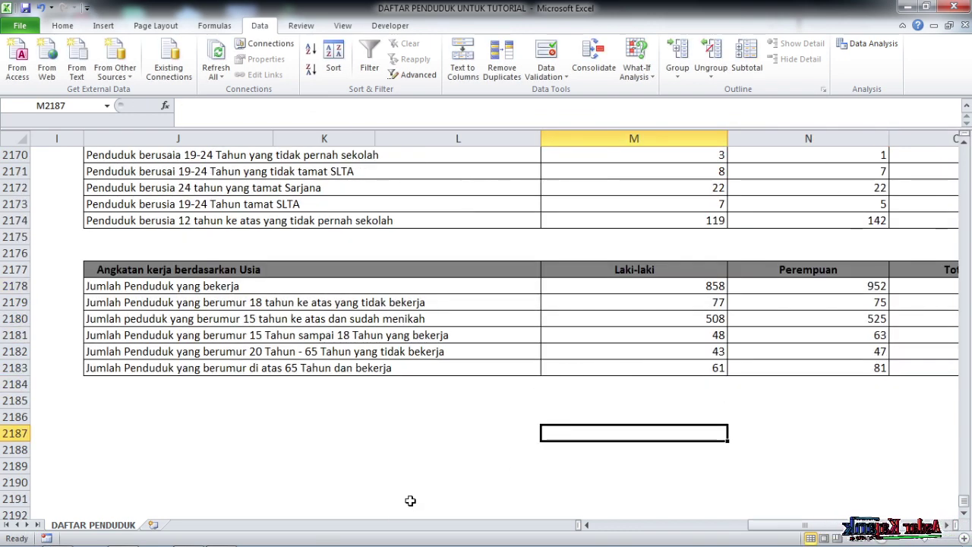
drag(759, 524, 777, 515)
click(734, 419)
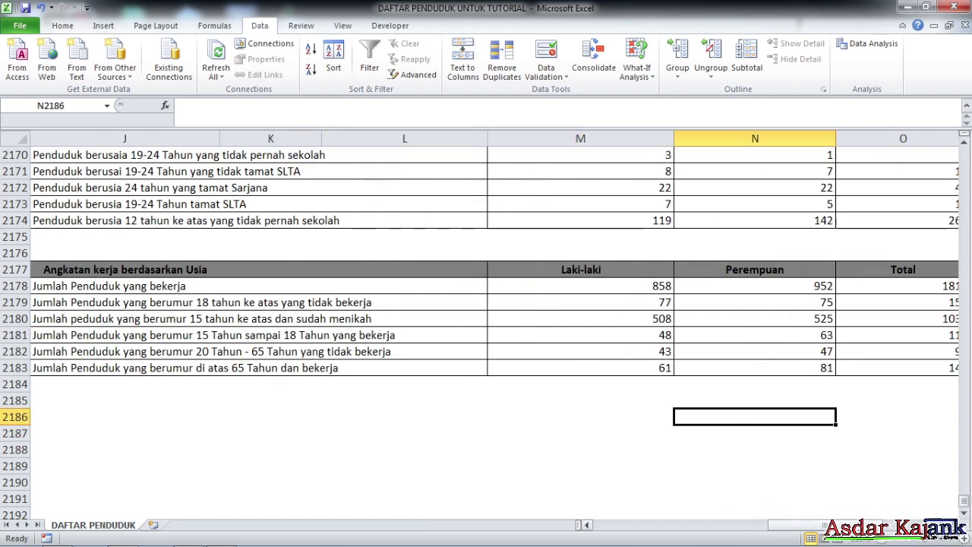
click(587, 525)
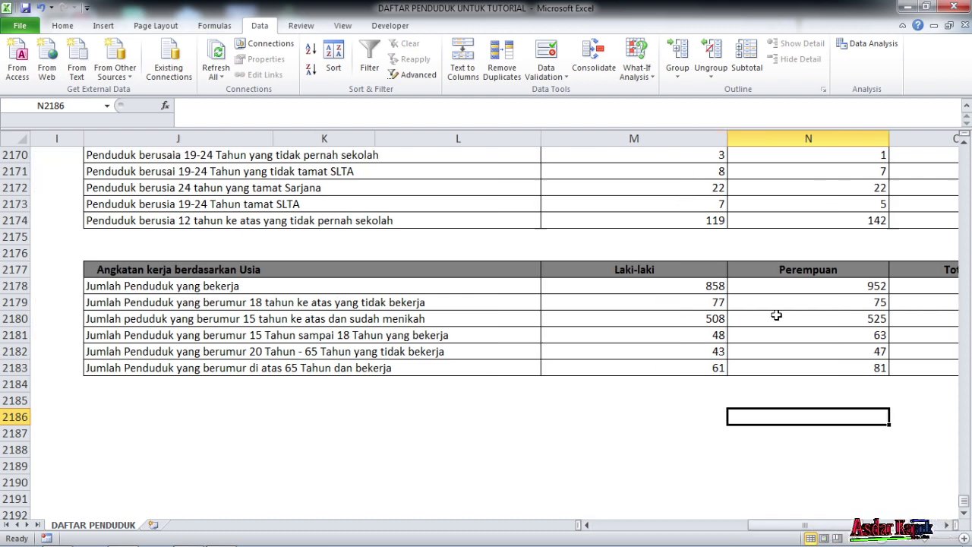
click(711, 285)
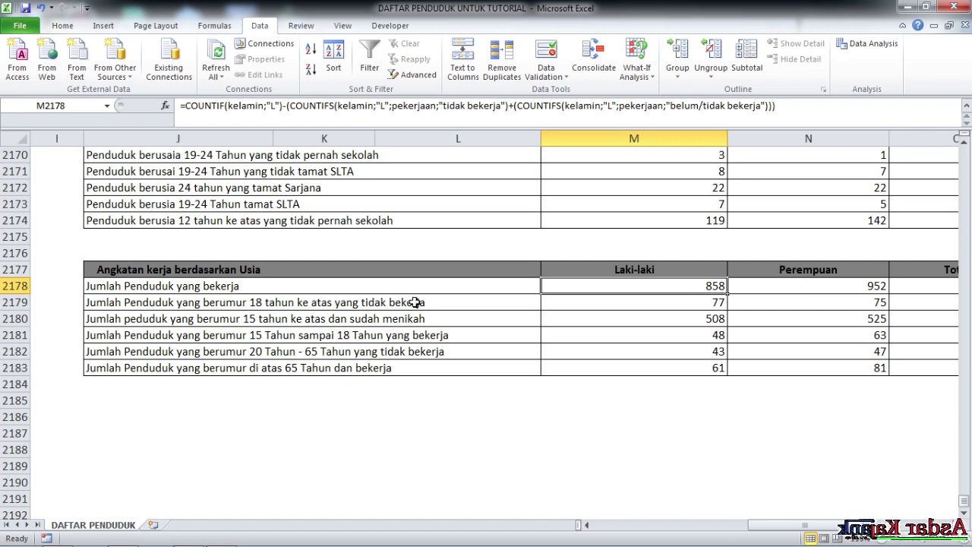
click(112, 304)
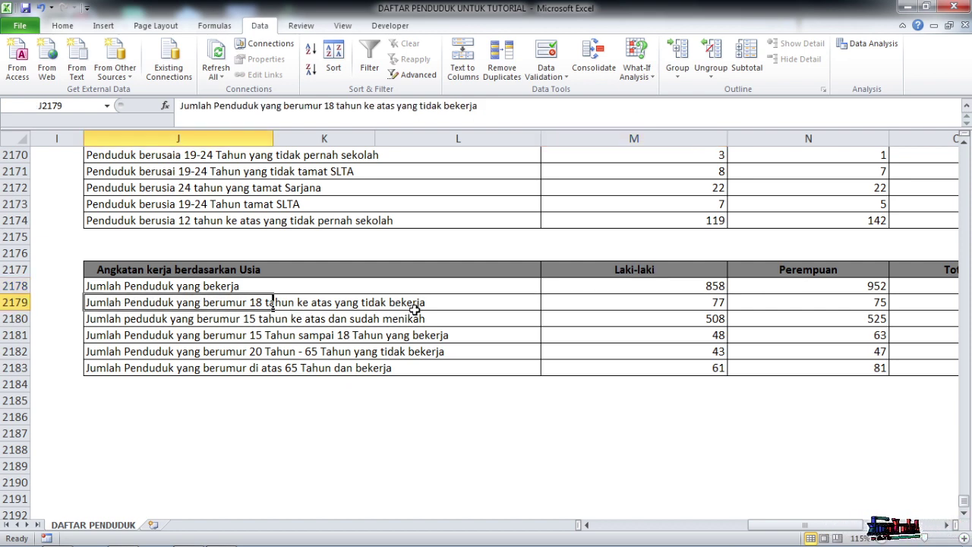
click(717, 301)
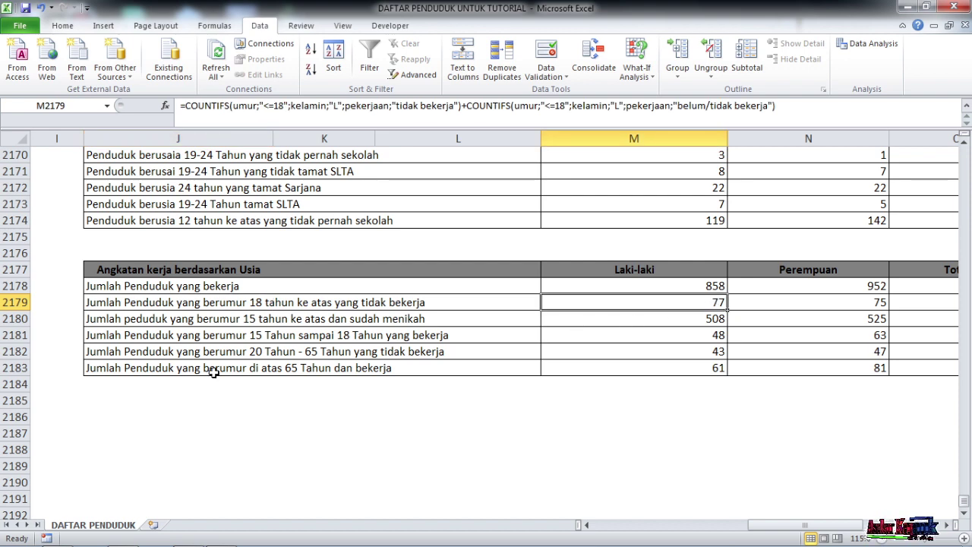
click(110, 319)
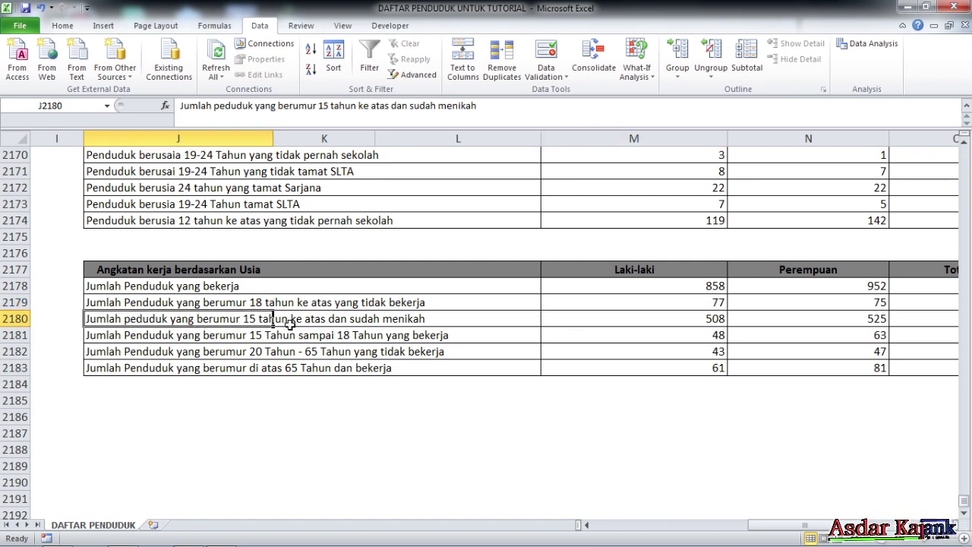
click(804, 319)
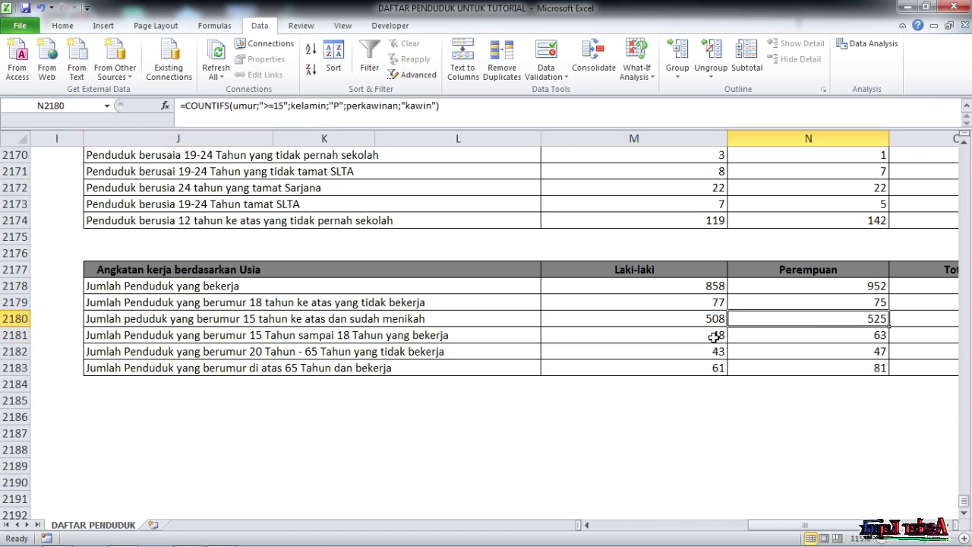
click(808, 351)
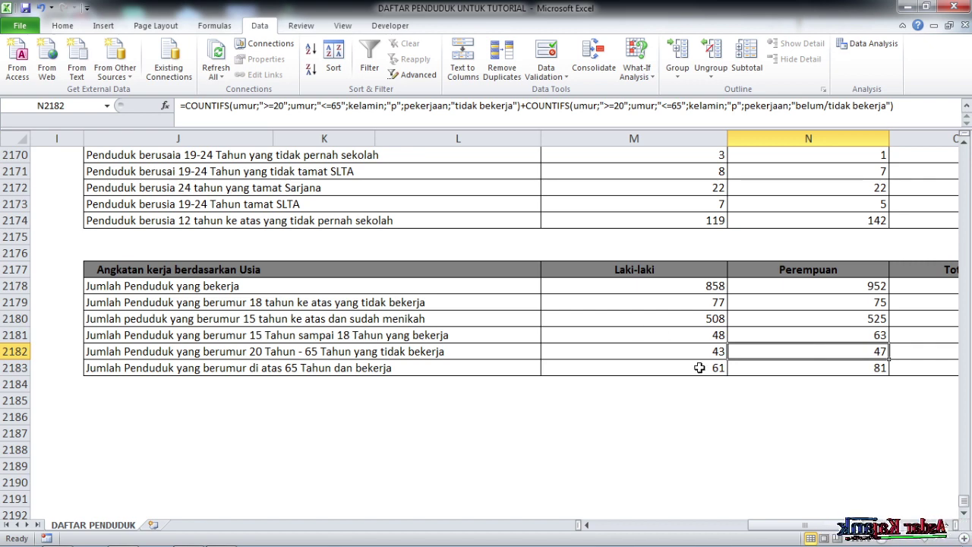
scroll(694, 355, down, 2)
scroll(694, 354, up, 1)
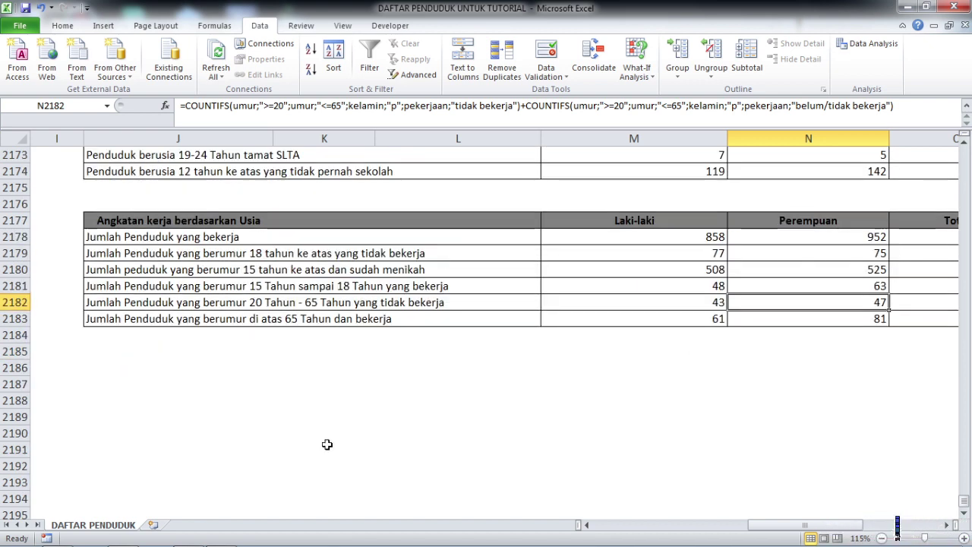
Step: Step through the Laki-laki, Perempuan and Total cells of rows 2178 to 2183 to examine their formulas and results
click(666, 236)
key(Right)
key(Right)
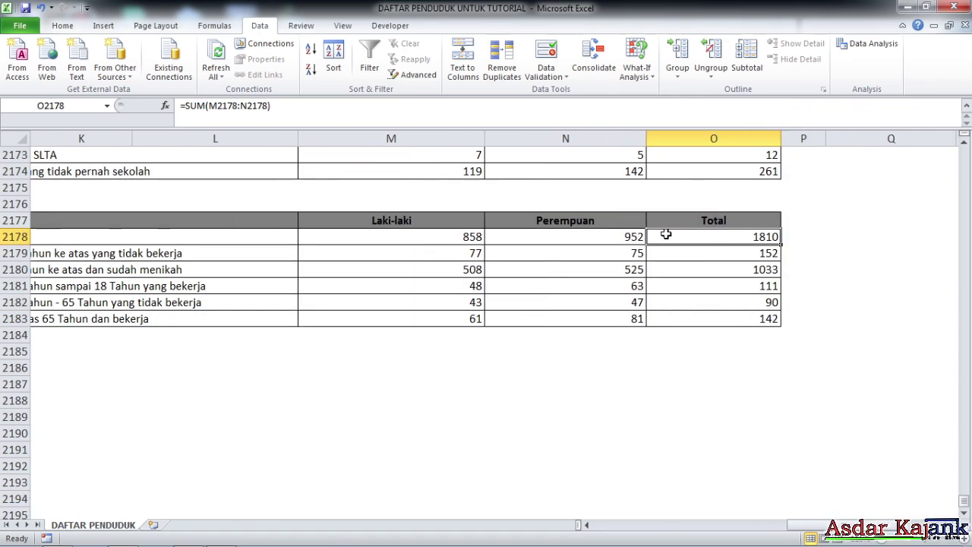
key(Left)
key(Left)
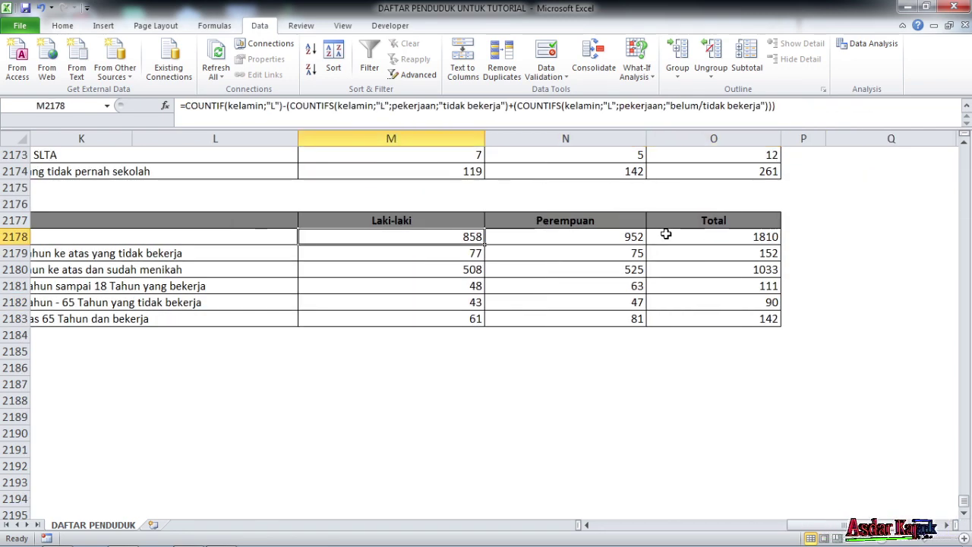
key(Down)
key(Down)
key(Down)
key(Down)
key(Down)
key(Right)
key(Right)
key(Left)
key(Up)
key(Up)
key(Up)
key(Up)
key(Up)
key(Left)
key(Right)
key(Right)
key(Down)
key(Down)
key(Down)
key(Down)
key(Down)
key(Left)
key(Left)
key(Up)
key(Right)
key(Right)
key(Up)
key(Left)
key(Left)
key(Left)
Step: Enter the word "Jumlah" in J2187, below the Angkatan kerja berdasarkan Usia table
drag(794, 525, 749, 524)
scroll(486, 384, down, 2)
click(261, 305)
click(269, 289)
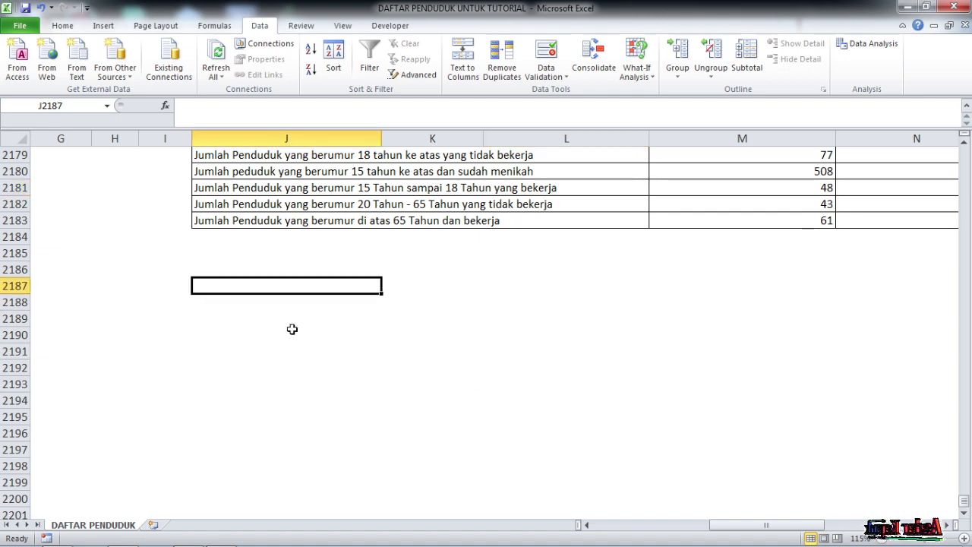
scroll(304, 334, up, 3)
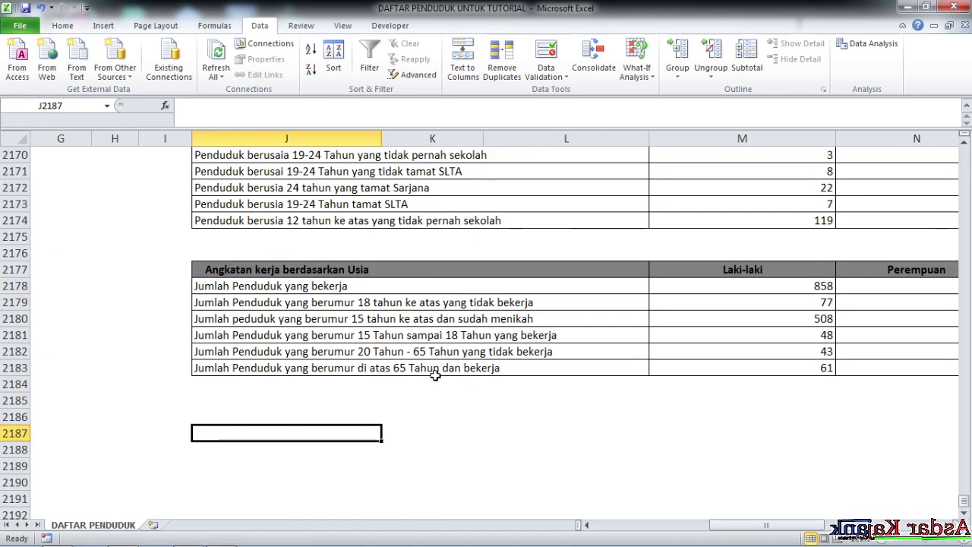
scroll(441, 374, down, 1)
mouse_move(762, 524)
mouse_down()
mouse_move(782, 530)
mouse_move(758, 529)
mouse_up()
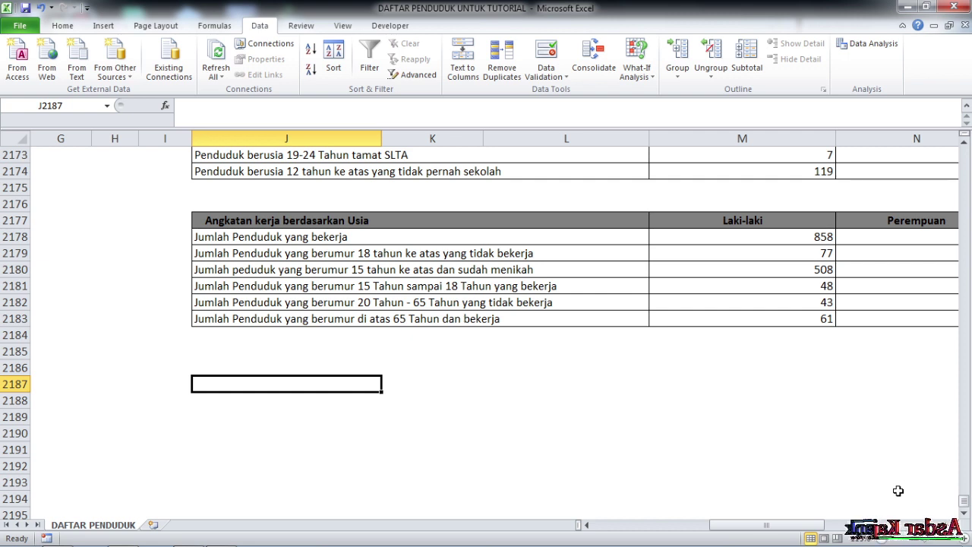
text(Jumlah)
click(898, 492)
text(Pe)
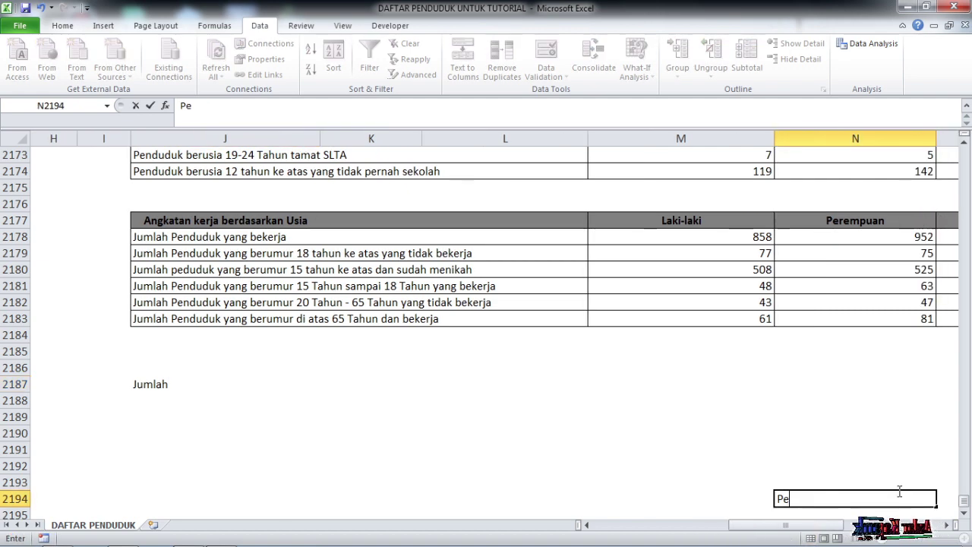
key(Escape)
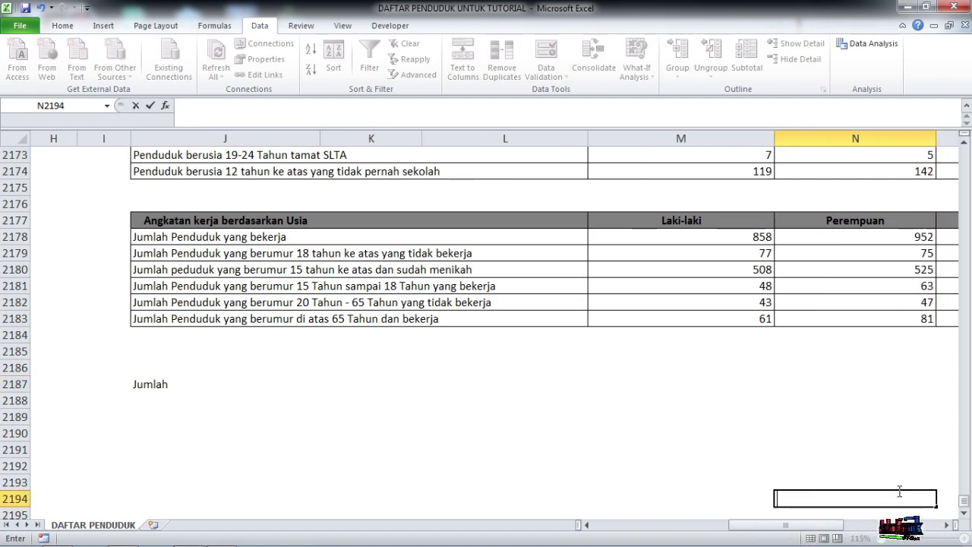
Step: Complete the heading in J2187 as "Jumlah Penduduk perdusun" and make it bold
click(166, 382)
click(249, 111)
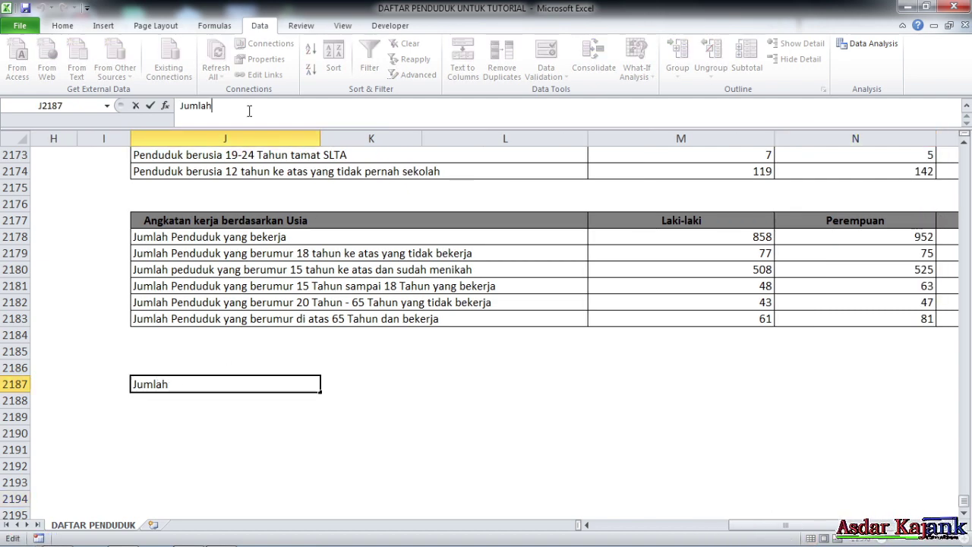
text(Penduduk)
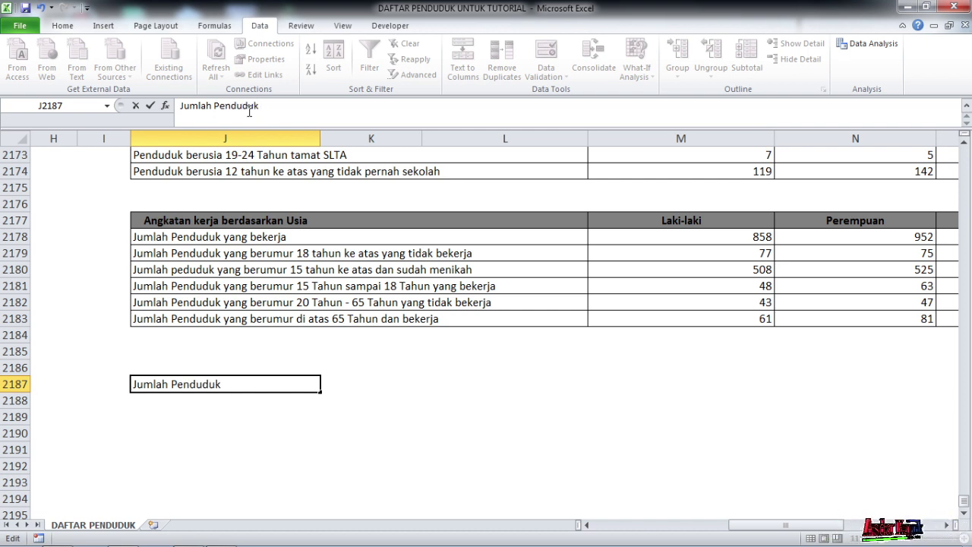
text( per)
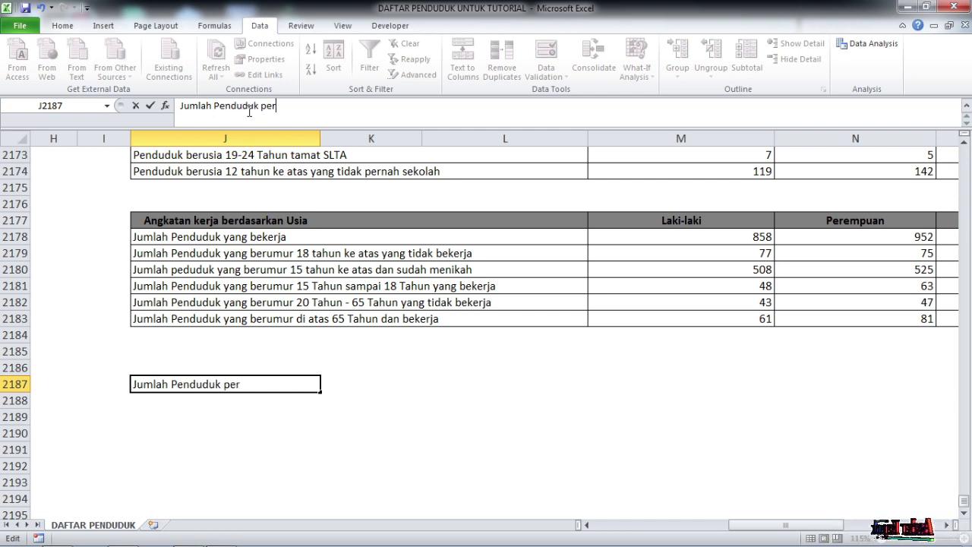
text(dusunn)
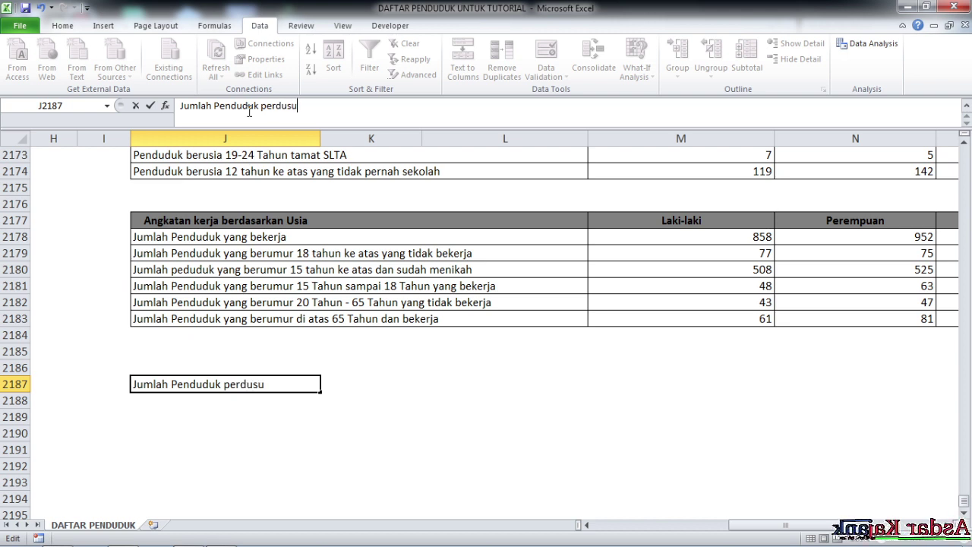
key(Return)
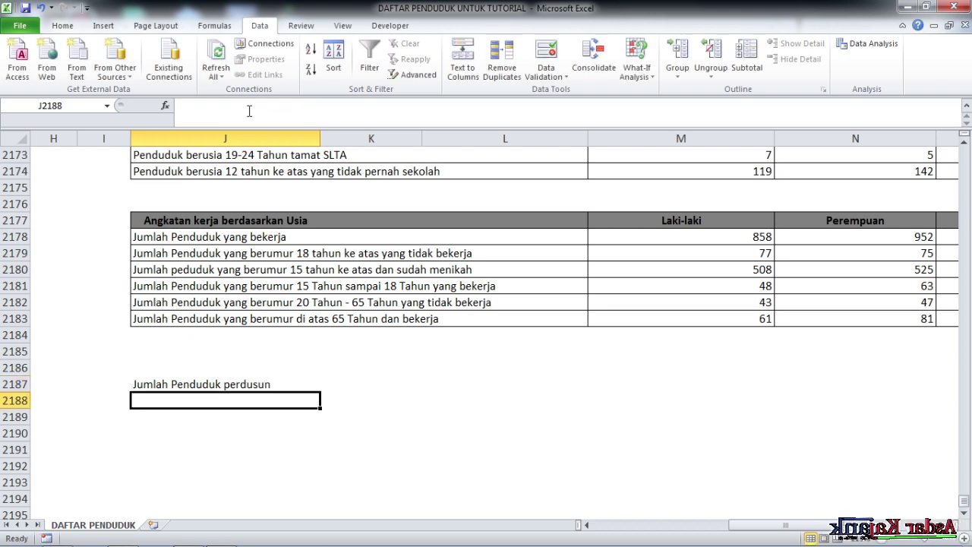
click(204, 380)
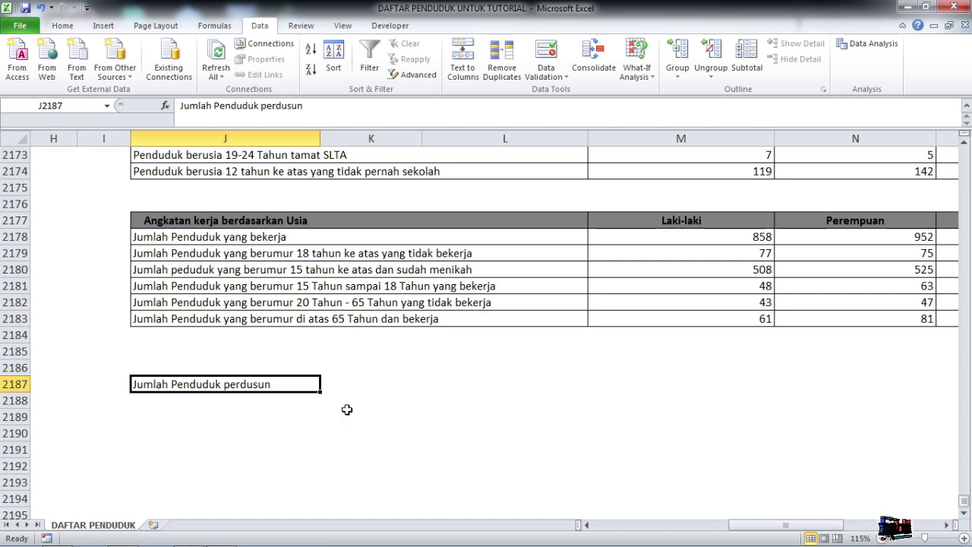
key(ctrl+b)
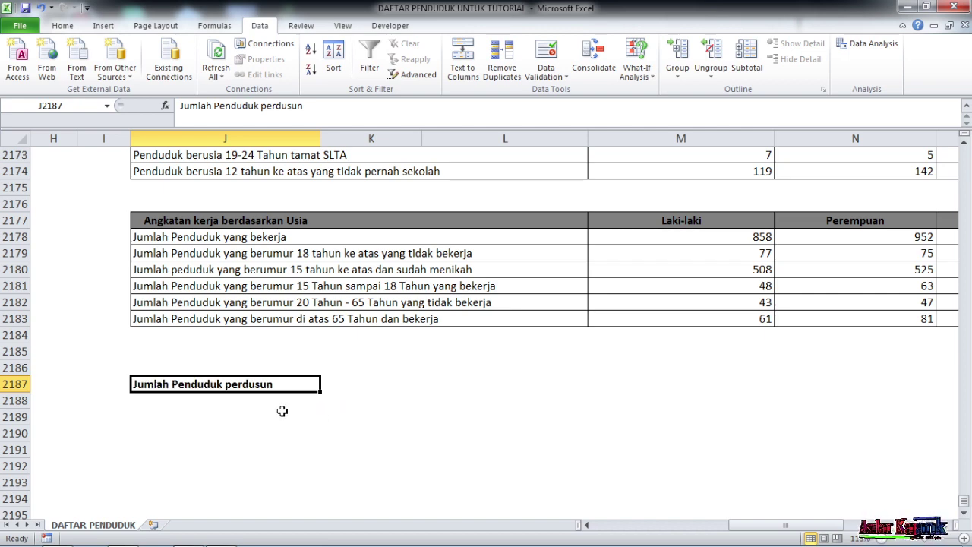
Step: Enter "Dusun Batukarambu" in J2188, directly below the Jumlah Penduduk perdusun heading
click(286, 413)
click(213, 397)
scroll(509, 271, up, 4)
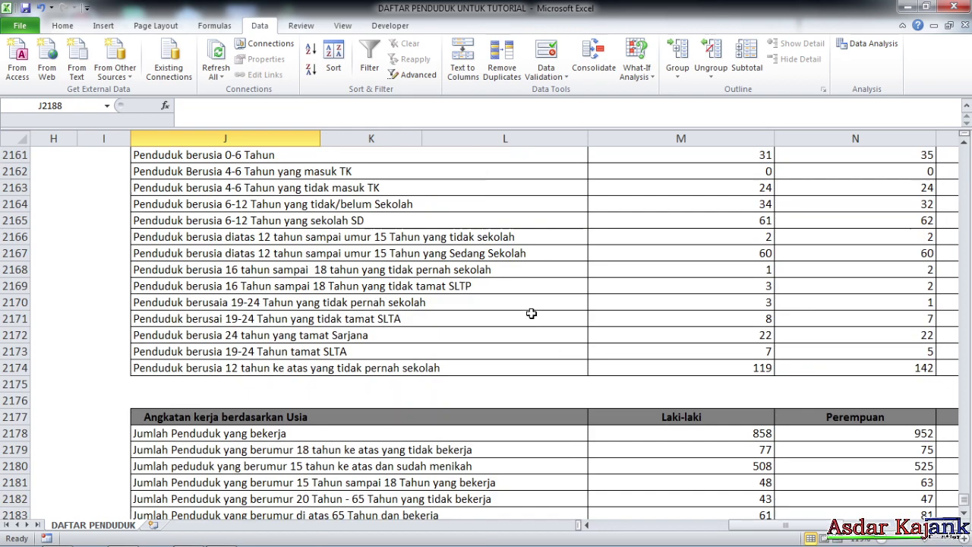
scroll(531, 317, down, 5)
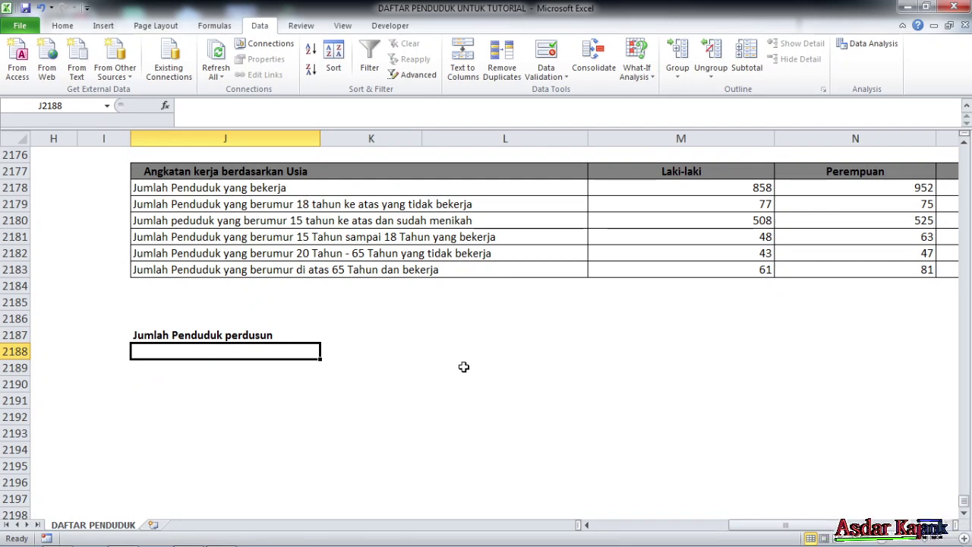
text(Dus)
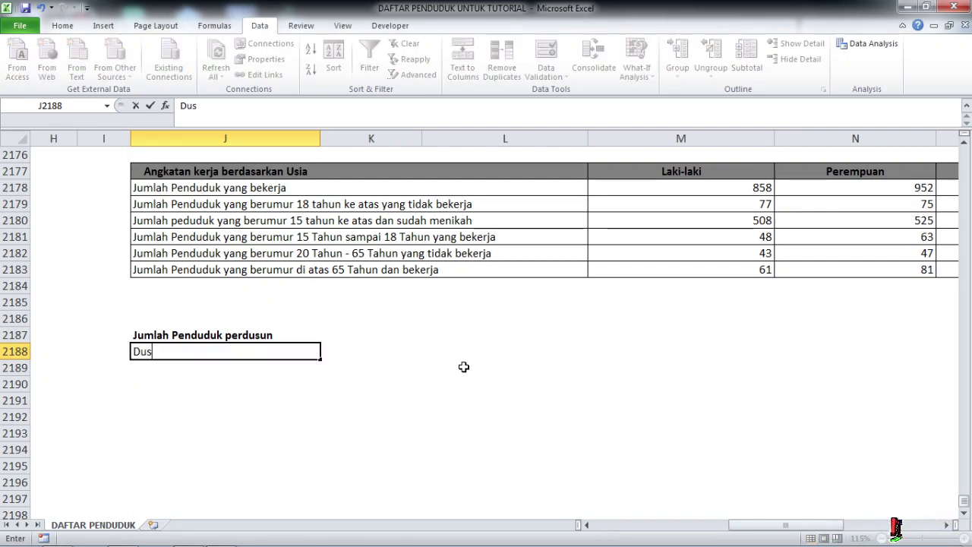
text(un B)
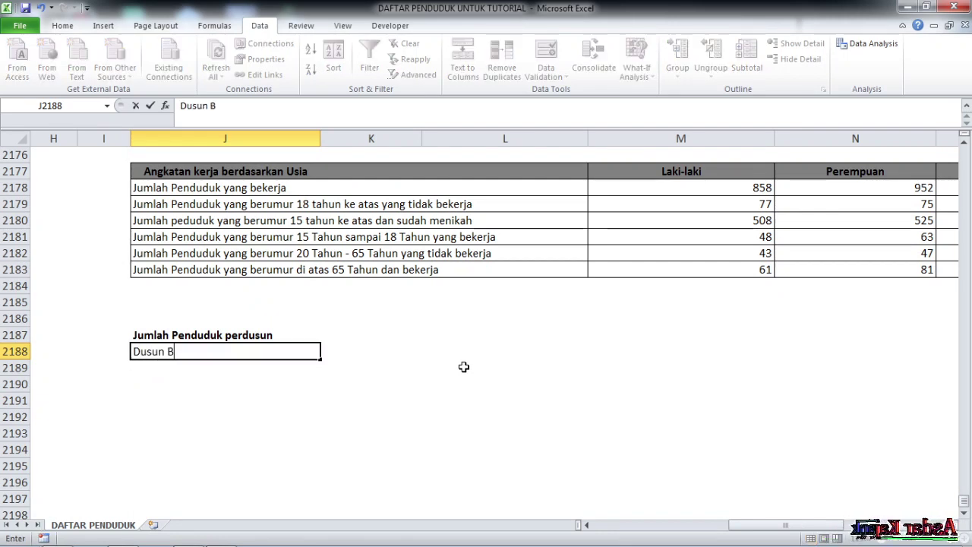
key(BackSpace)
text(Batukarambu)
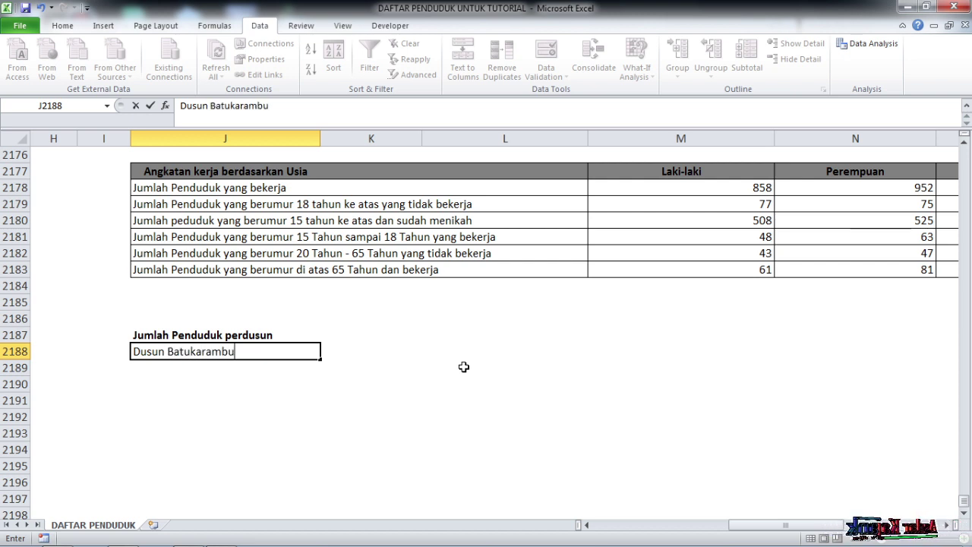
key(Return)
Step: List "Dusun Bontorannu" in J2189 and "Dusun Bontomihu" in J2190
text(Dusun )
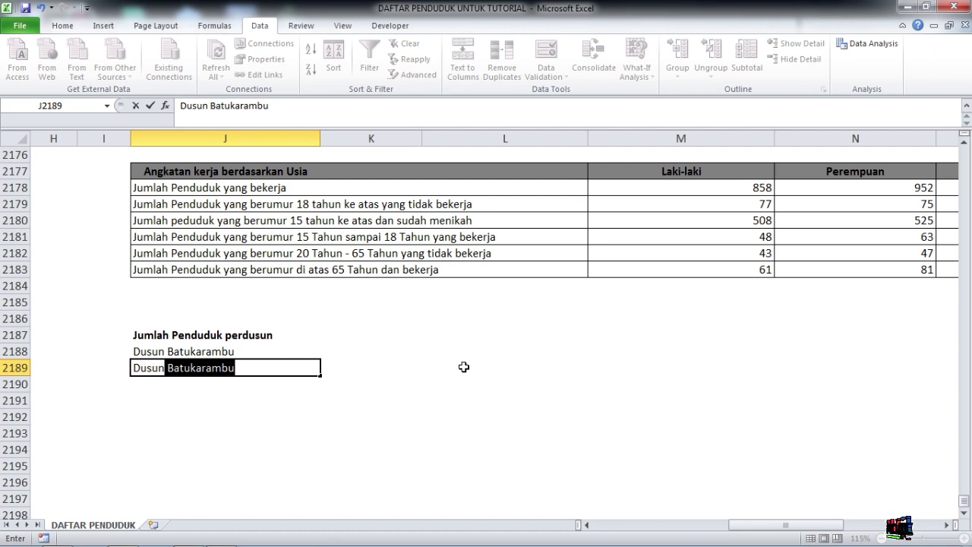
text(Bontorannu)
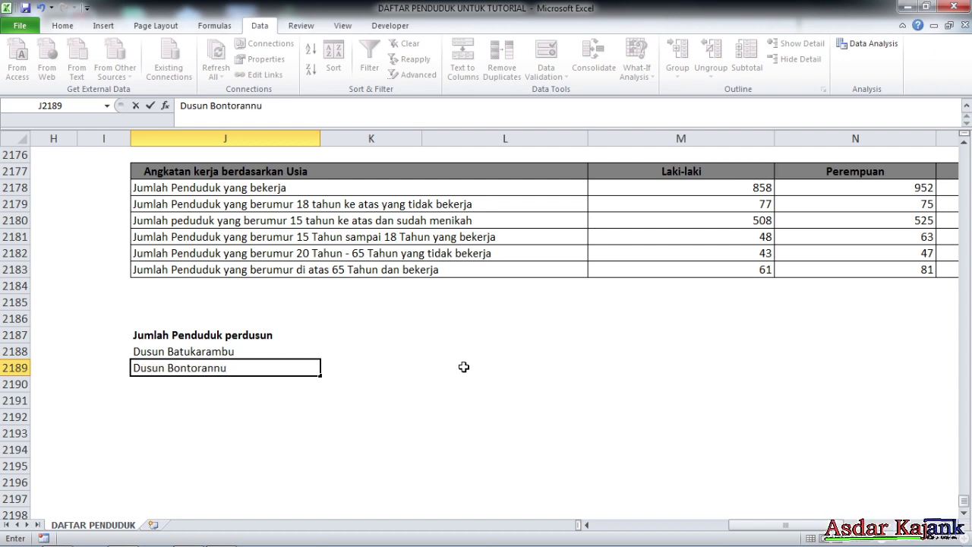
key(Return)
text(Dusu)
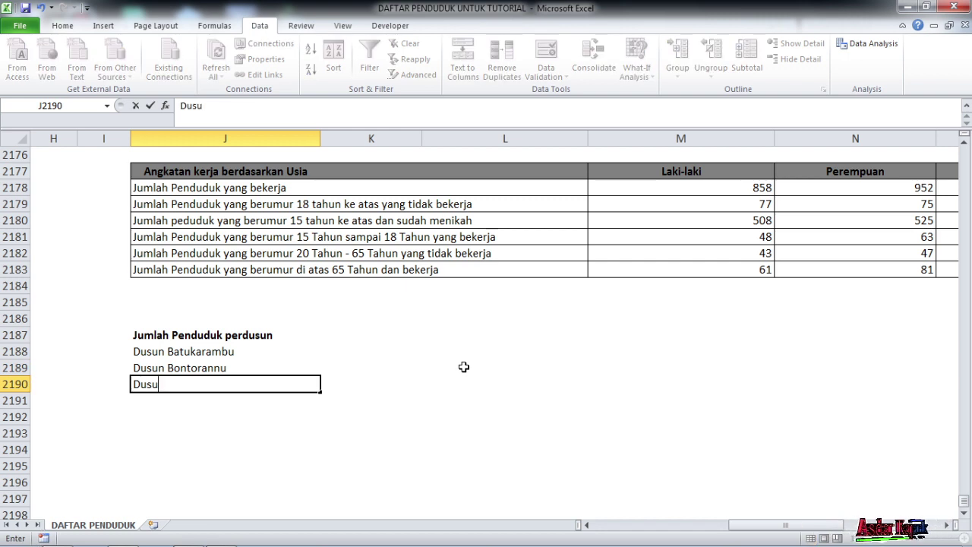
text(n B)
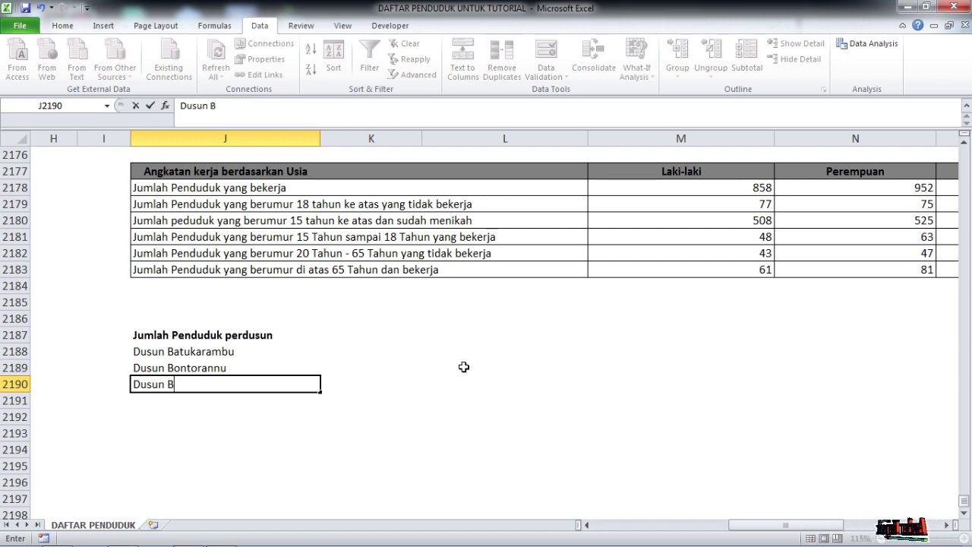
text(ontom)
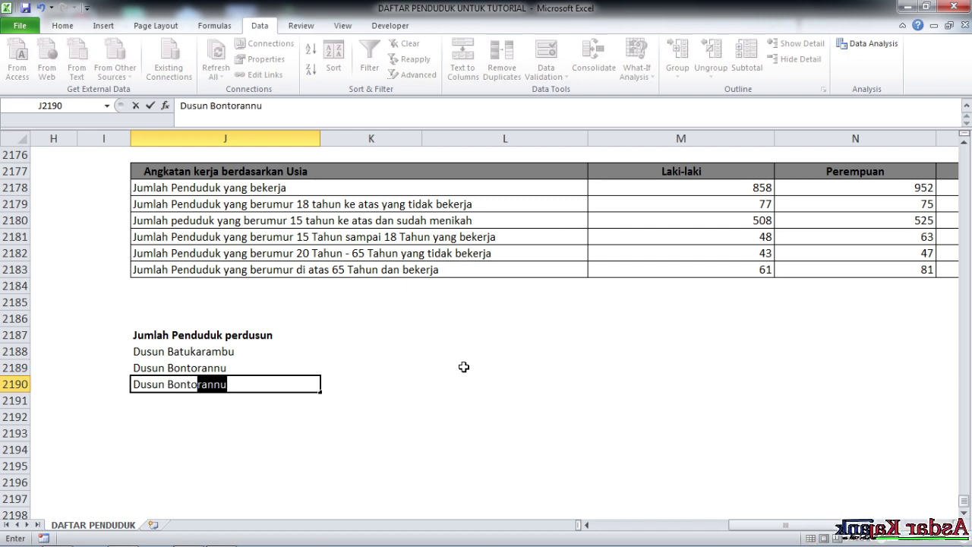
text(ihu)
key(Return)
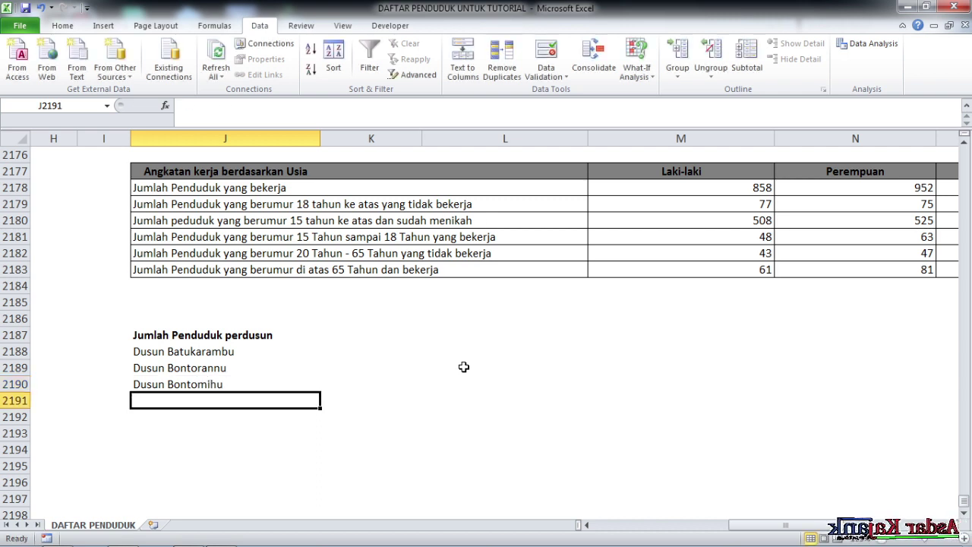
Step: Add "Dusun Bontoa" in J2191 and "Dusun Batunilamung" in J2192 to complete the dusun list
text(Dusun )
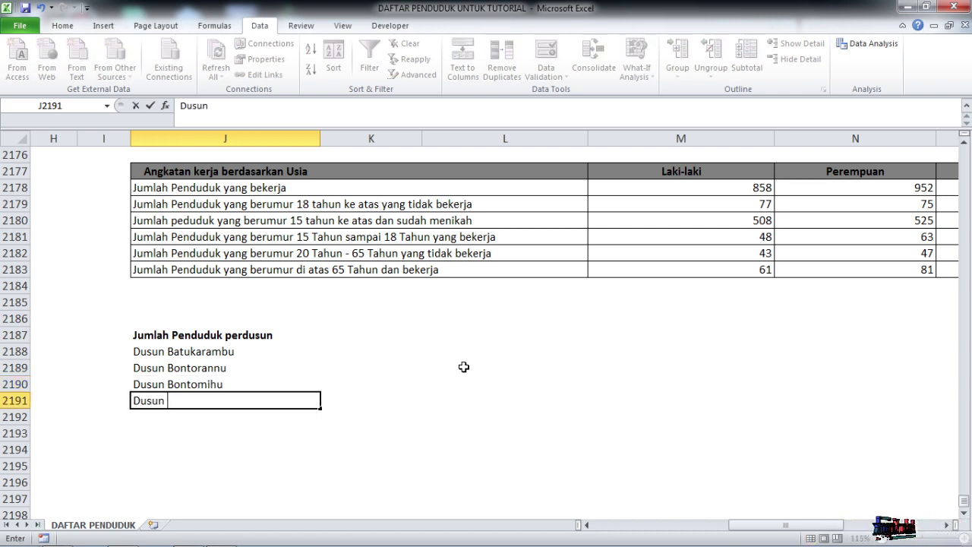
text(Bont)
text(oa)
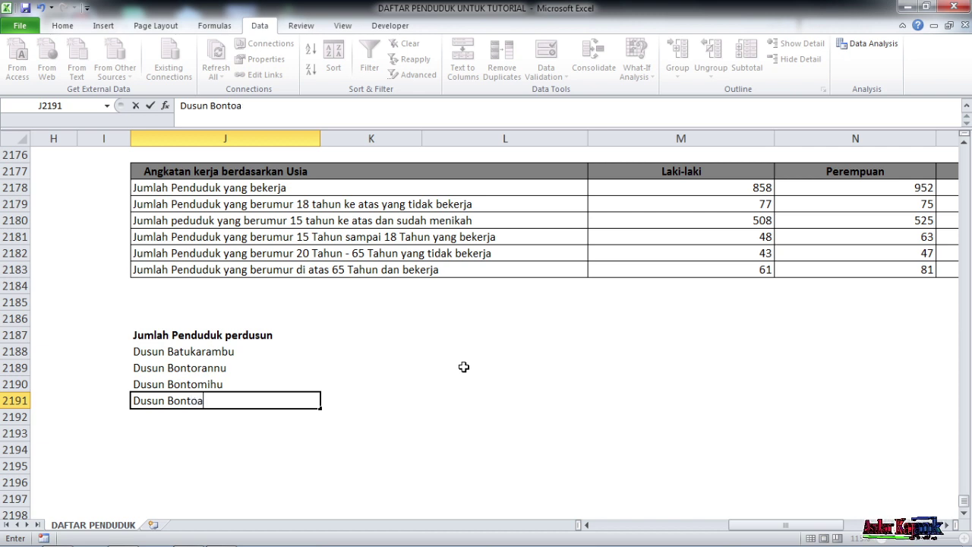
key(Return)
text(Dusun)
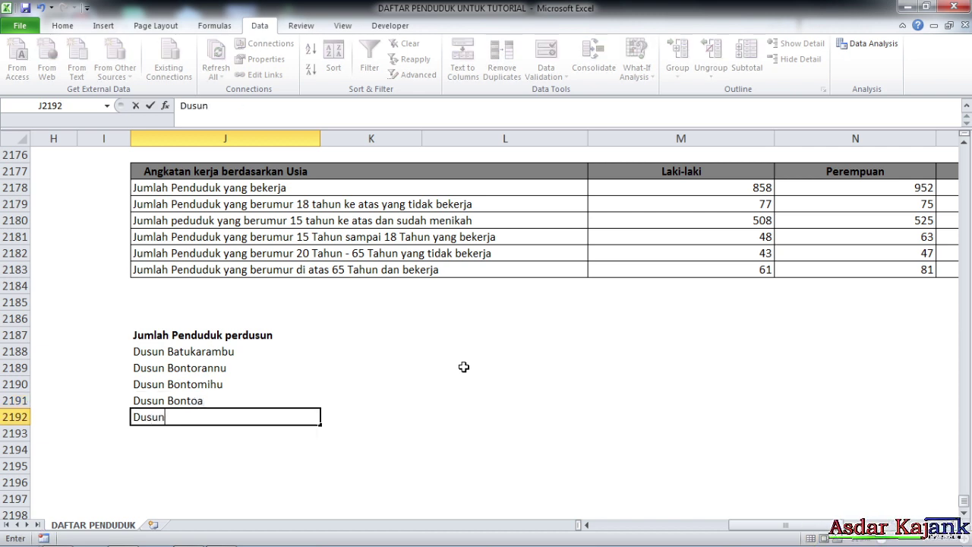
text( Batunilamung)
key(Tab)
key(Tab)
key(Tab)
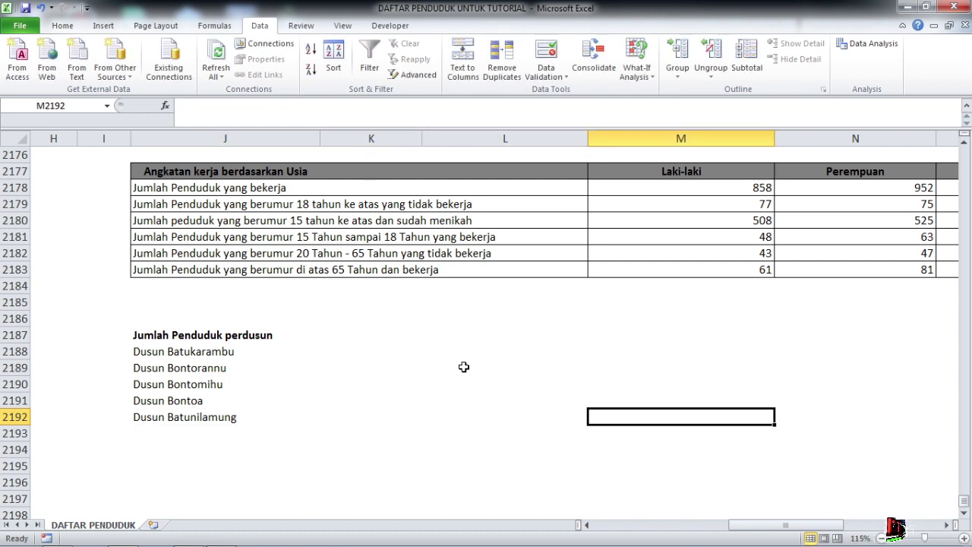
Step: Apply all borders to the new dusun table, covering J2187:L2192 and M2187:M2192
click(292, 347)
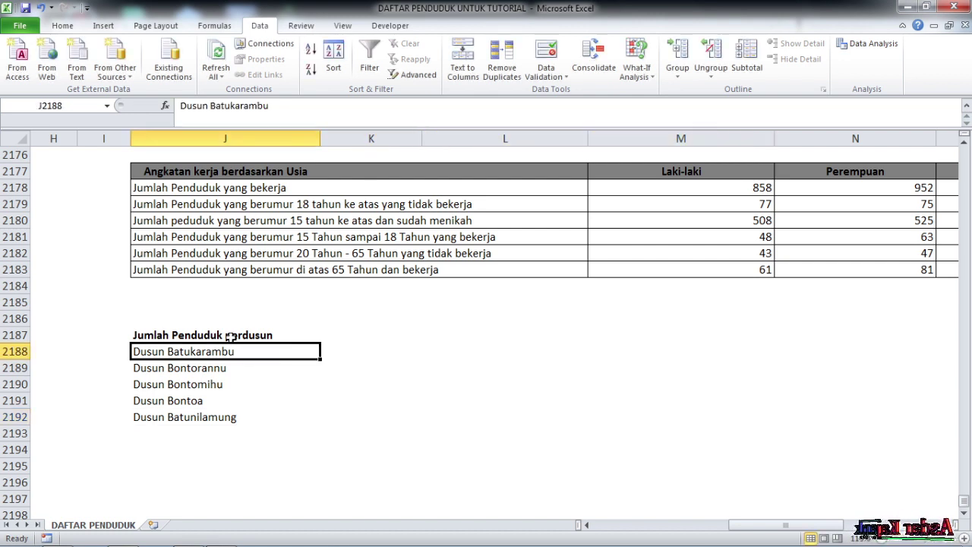
drag(227, 335, 538, 421)
click(61, 27)
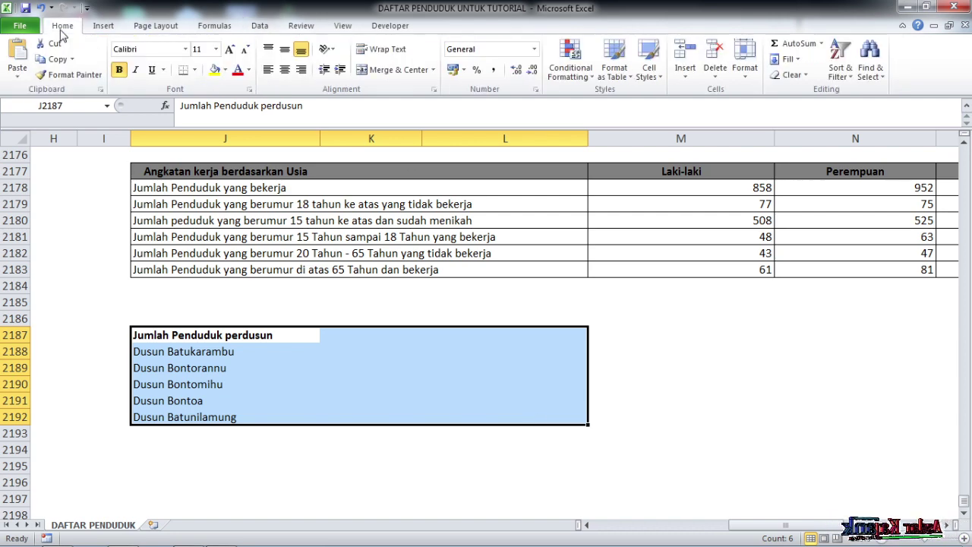
click(196, 70)
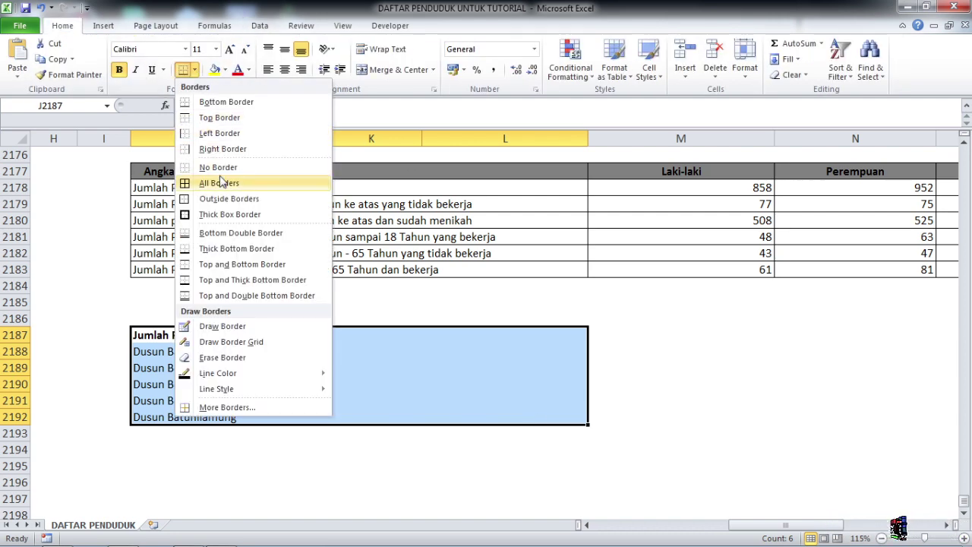
click(228, 183)
click(449, 351)
click(390, 335)
click(451, 348)
drag(601, 335, 642, 416)
click(183, 69)
click(571, 397)
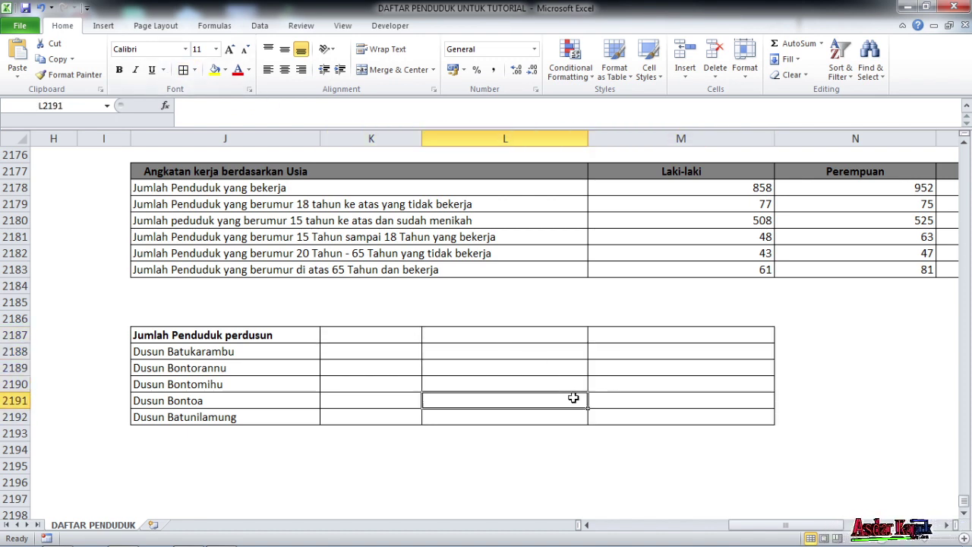
Step: Enter the column headings "Laki-laki", "Perempuan" and "Total" in K2187:M2187 and make them bold
click(347, 335)
text(La)
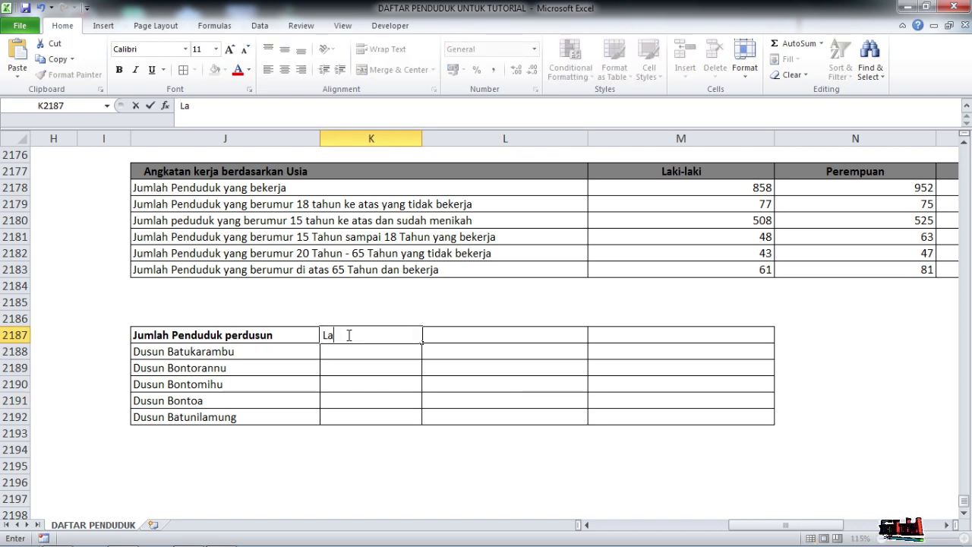
text(ki-laki)
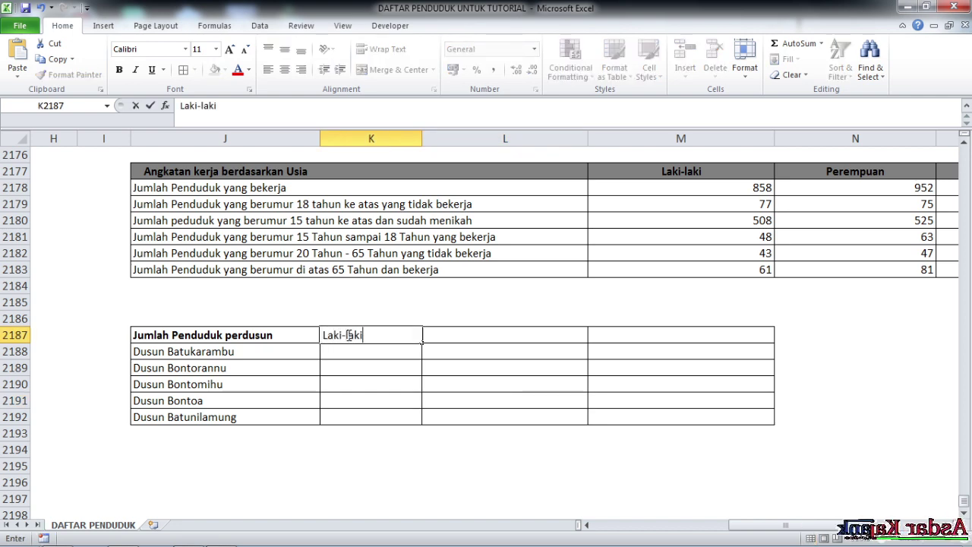
key(Tab)
text(Perempuan)
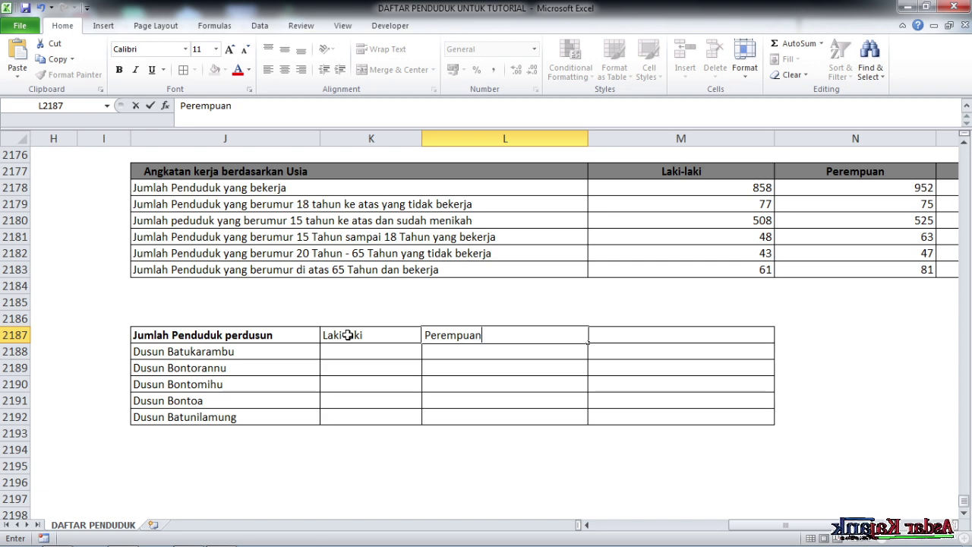
key(Tab)
text(T)
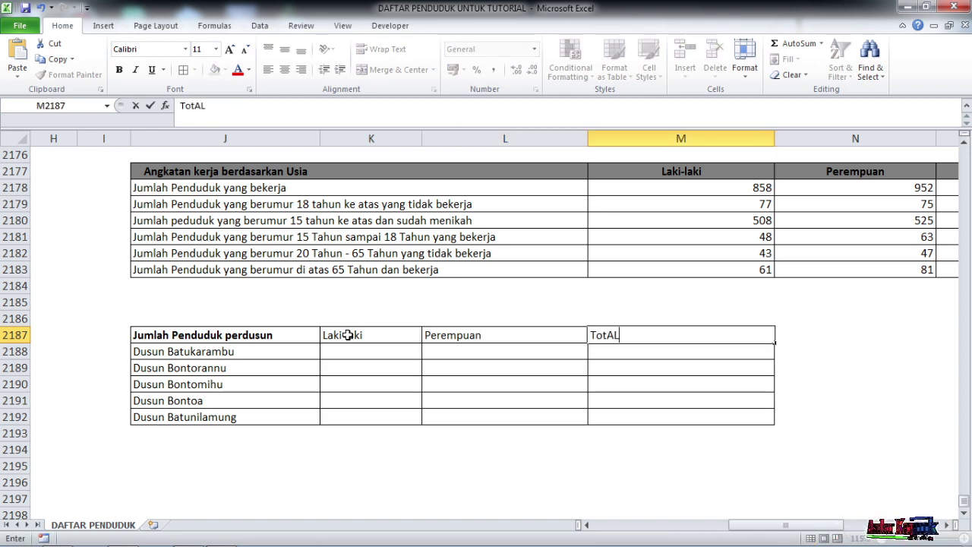
key(BackSpace)
key(BackSpace)
key(BackSpace)
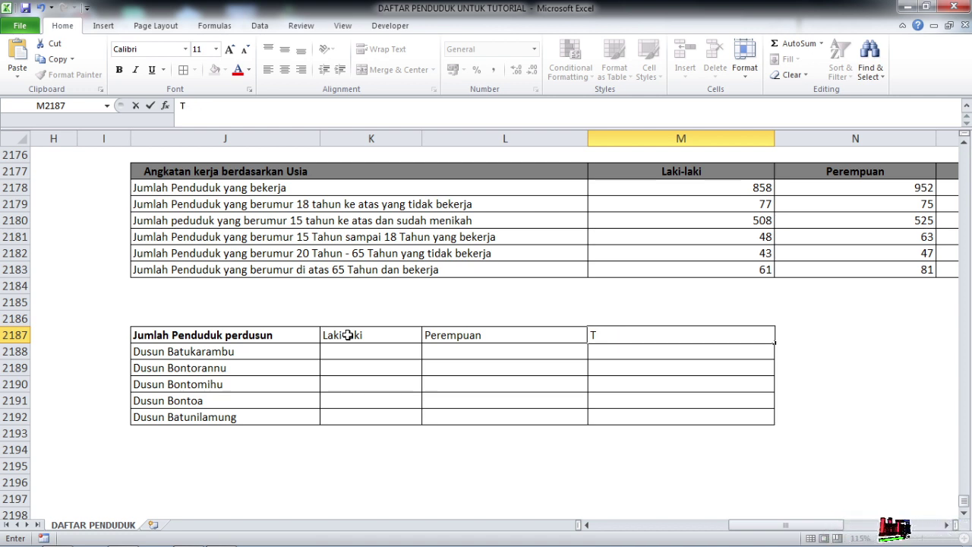
text(tl)
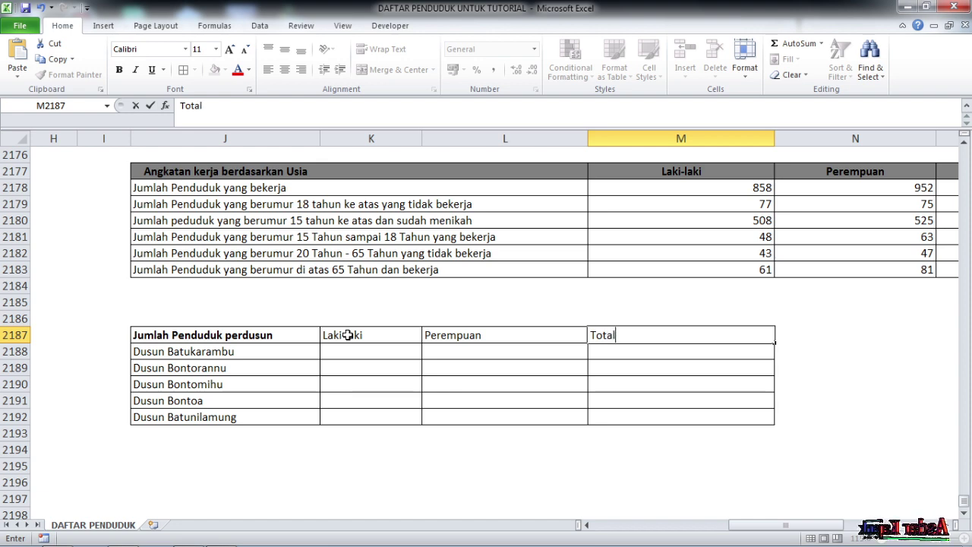
key(Return)
drag(353, 334, 614, 332)
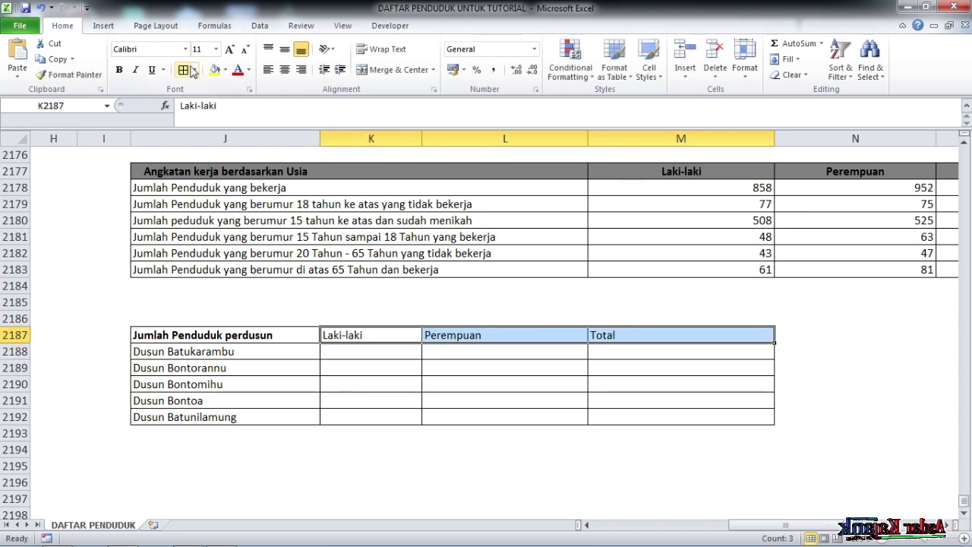
click(118, 69)
Step: Fill the header row J2187:M2187 with light green and center its text
drag(213, 331, 671, 332)
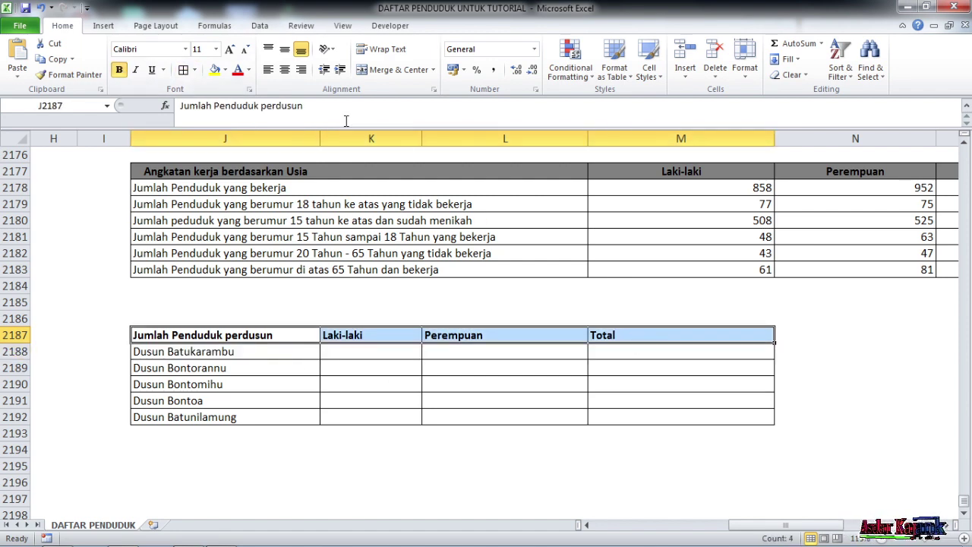
click(224, 69)
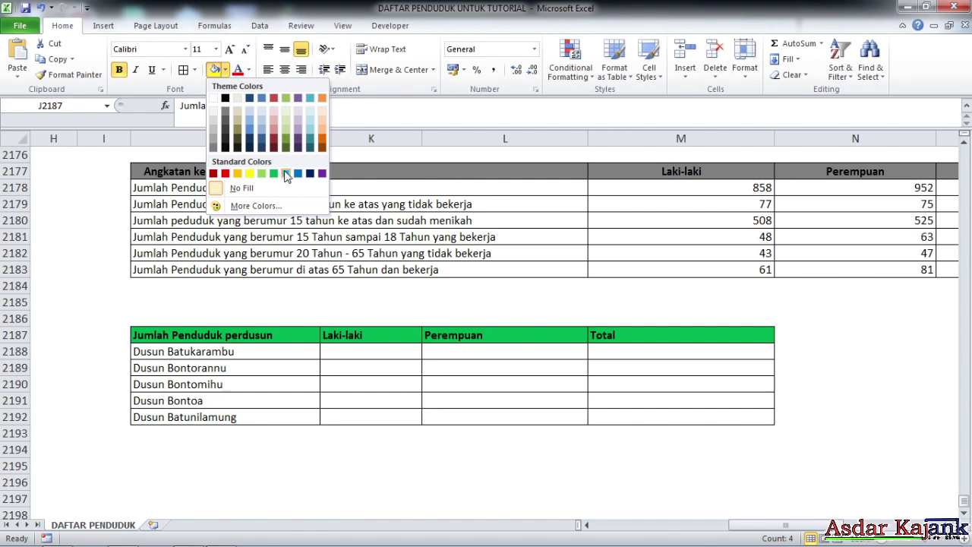
click(287, 133)
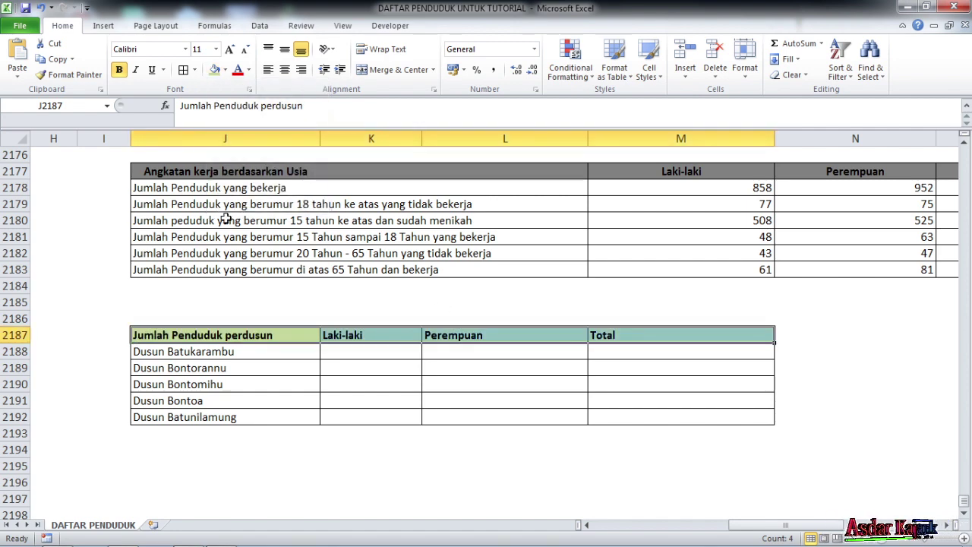
click(285, 69)
click(509, 357)
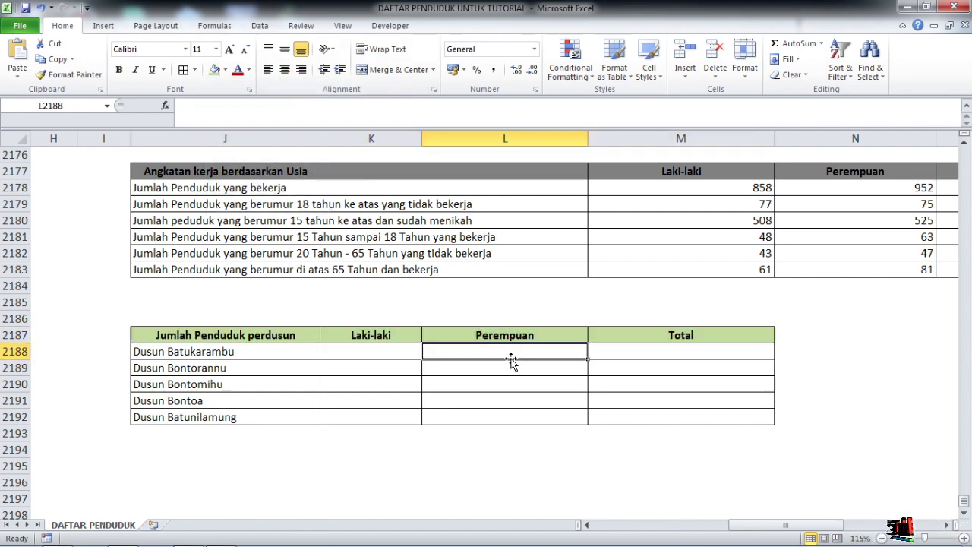
click(486, 301)
Step: Examine the count formulas for working residents in M2178 and for non-working residents aged 18 in M2179 and N2179
drag(766, 529, 785, 529)
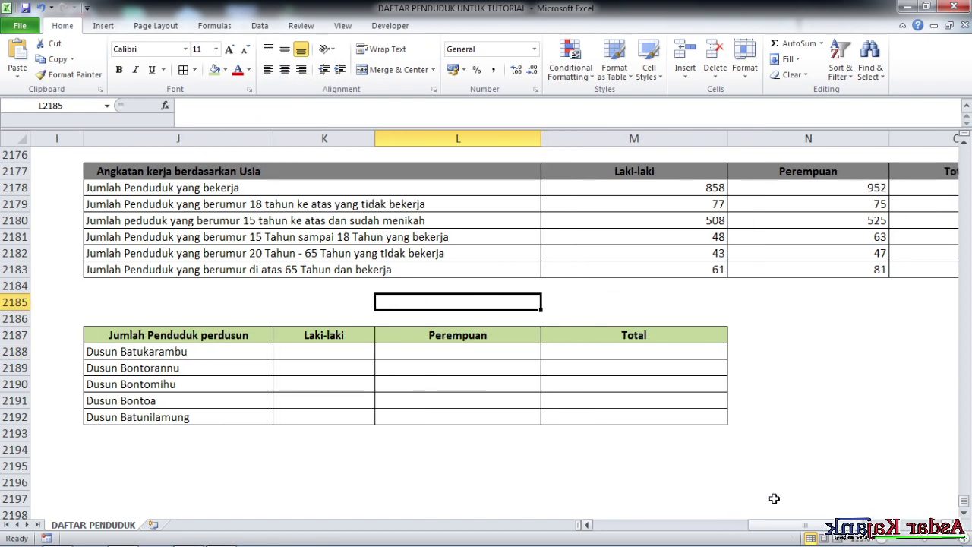
scroll(690, 269, up, 2)
scroll(691, 274, down, 1)
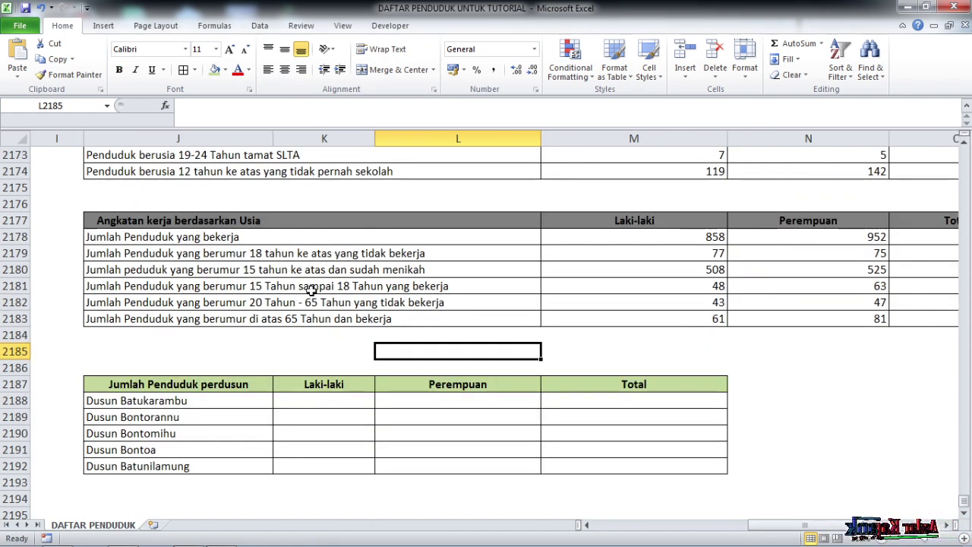
click(135, 242)
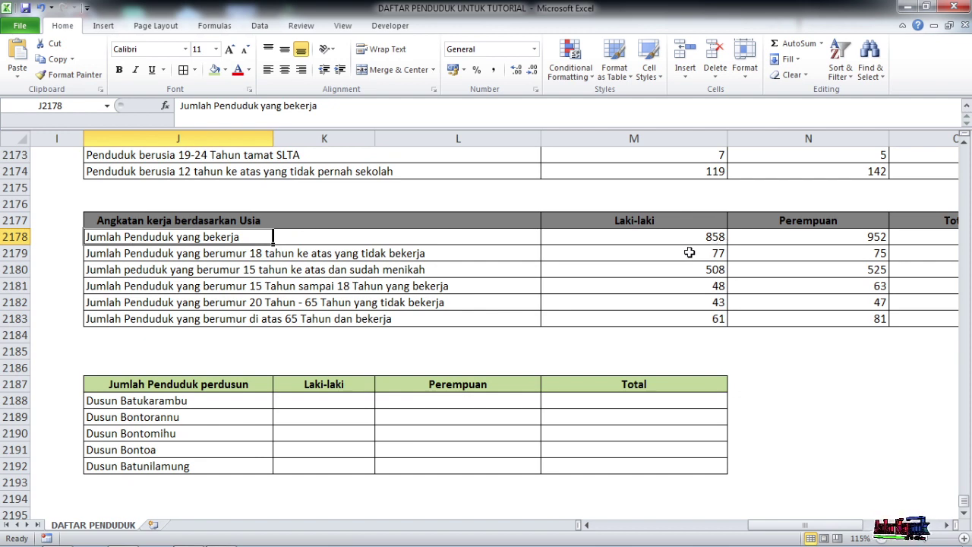
click(670, 235)
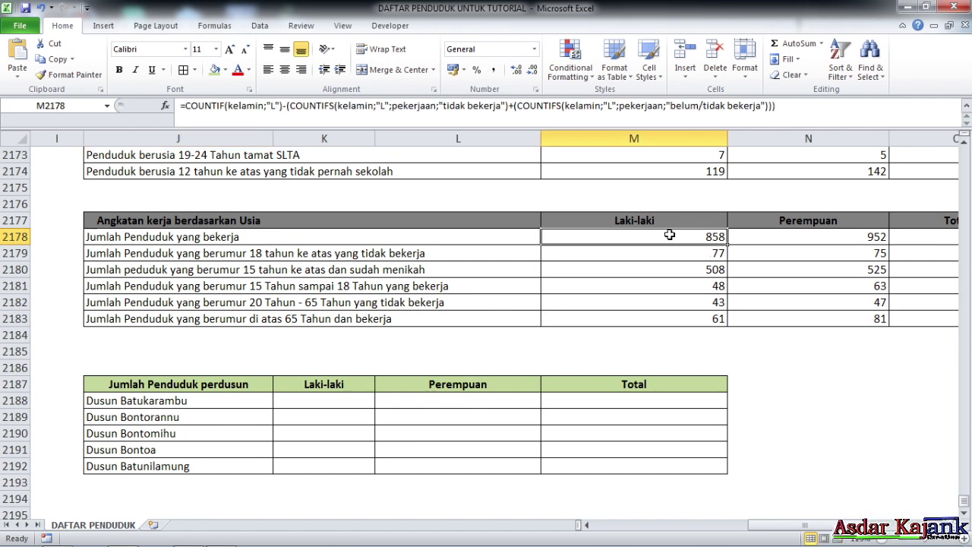
click(106, 253)
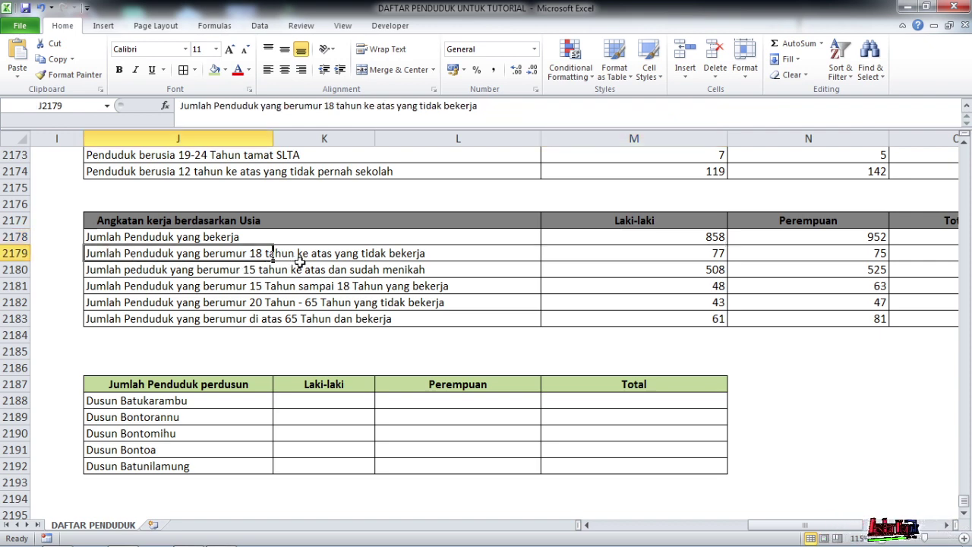
click(684, 253)
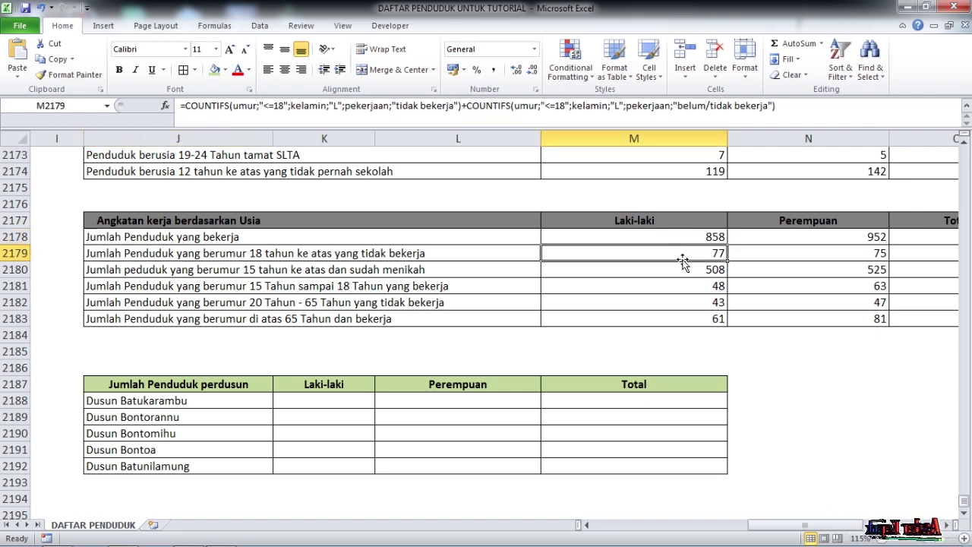
click(864, 248)
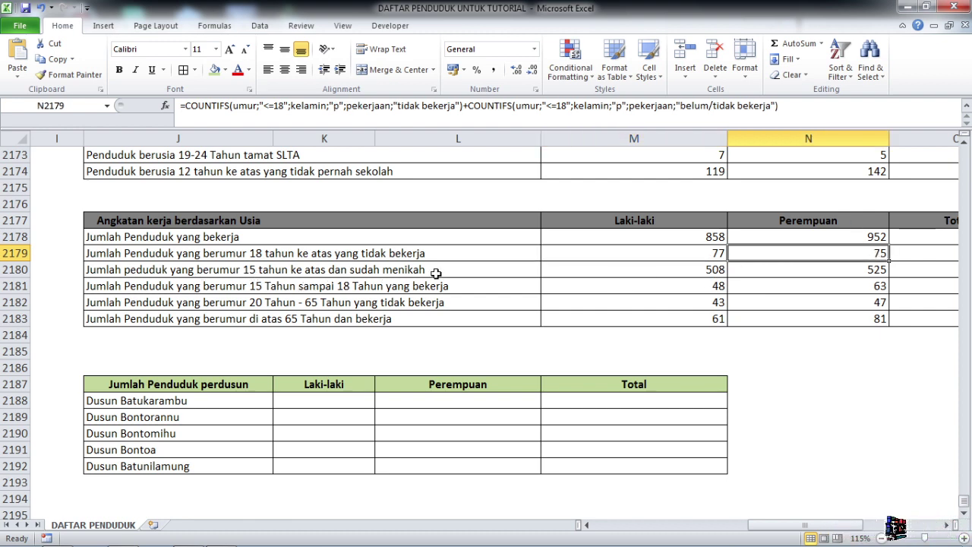
Step: Compare the male and female COUNTIFS formulas for married residents aged 15 and over in M2180 and N2180
click(695, 270)
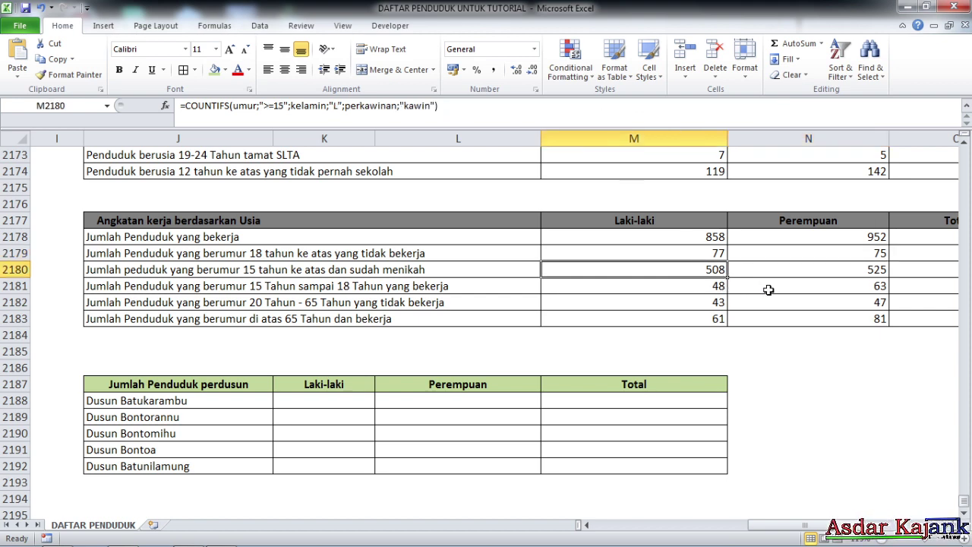
click(813, 271)
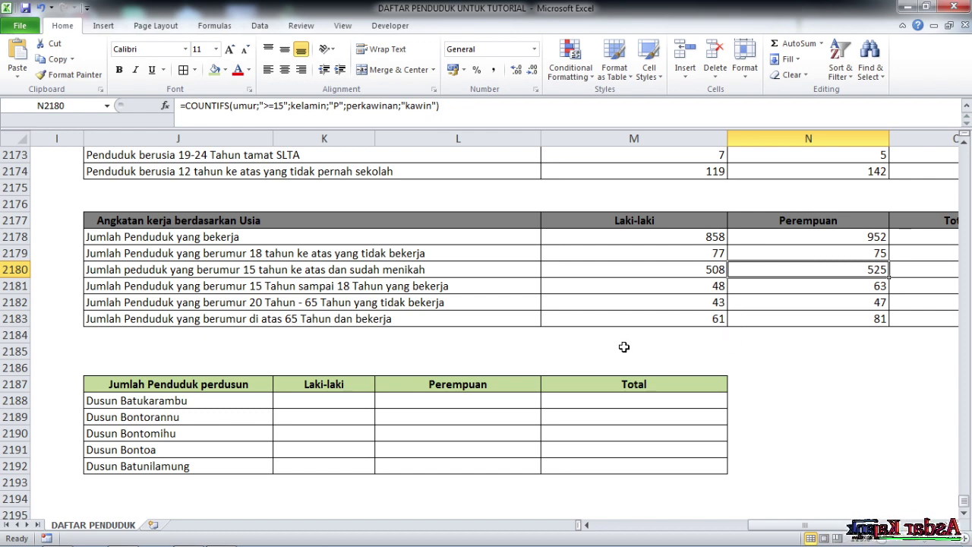
click(713, 275)
click(760, 275)
click(709, 268)
click(757, 278)
click(715, 268)
click(752, 283)
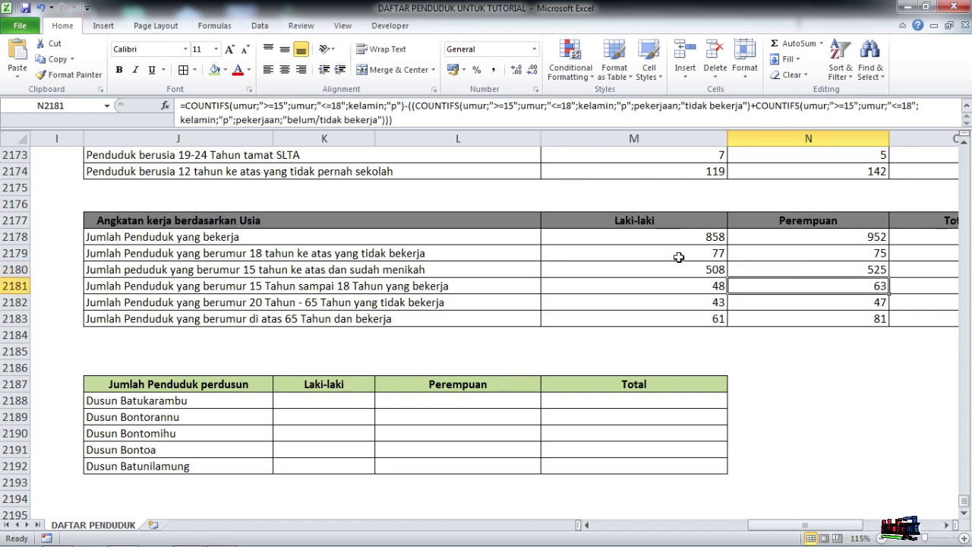
click(695, 275)
click(737, 269)
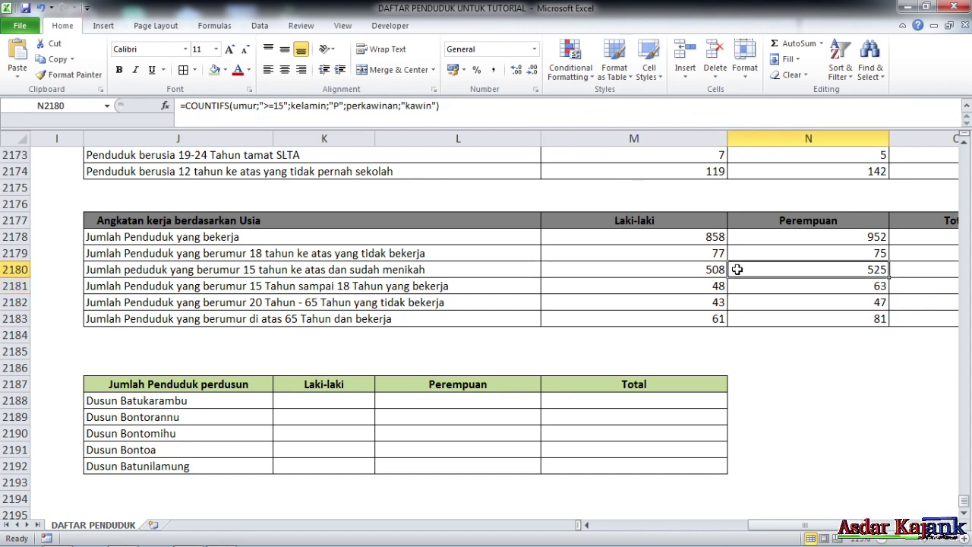
drag(714, 269, 738, 266)
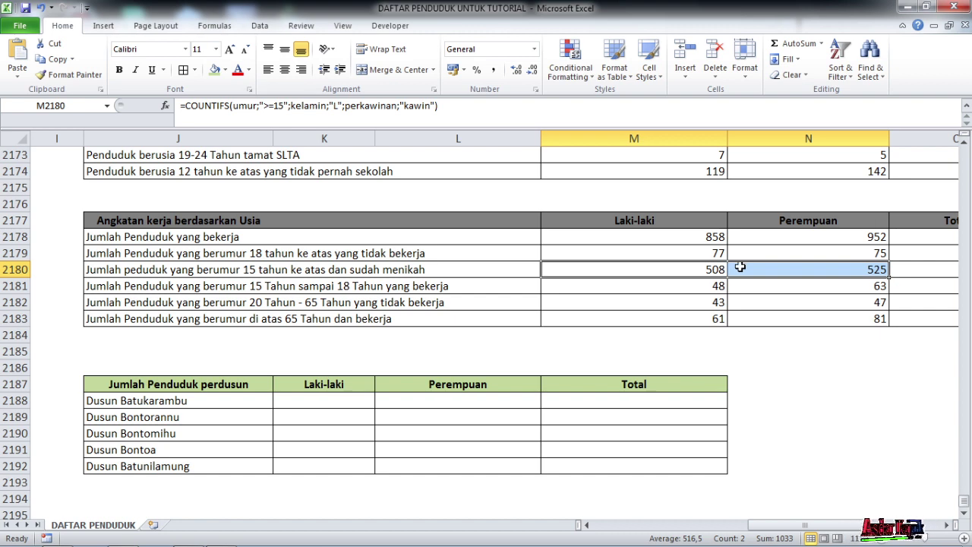
Step: Examine the age and employment criteria in the formulas of rows 2181 to 2183 of the "Angkatan kerja berdasarkan Usia" table
click(706, 287)
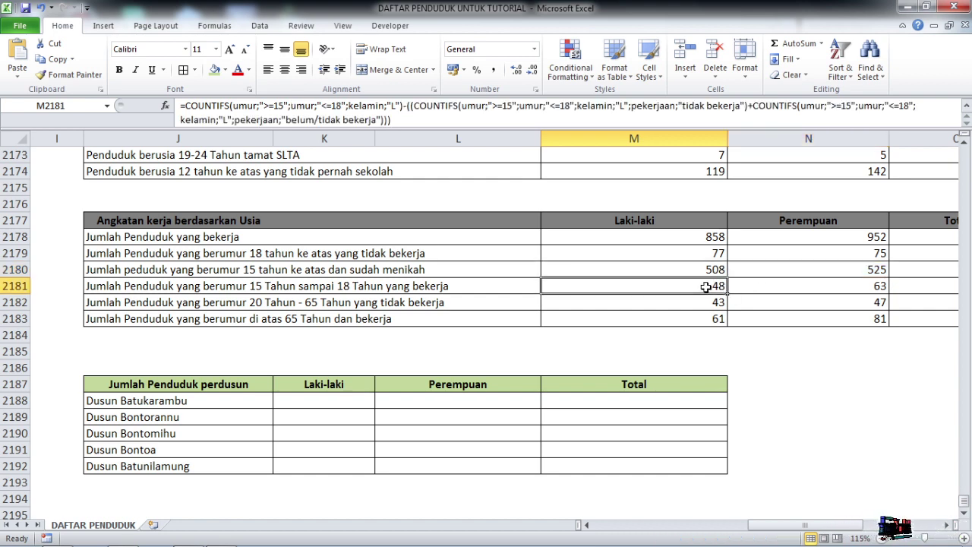
click(182, 294)
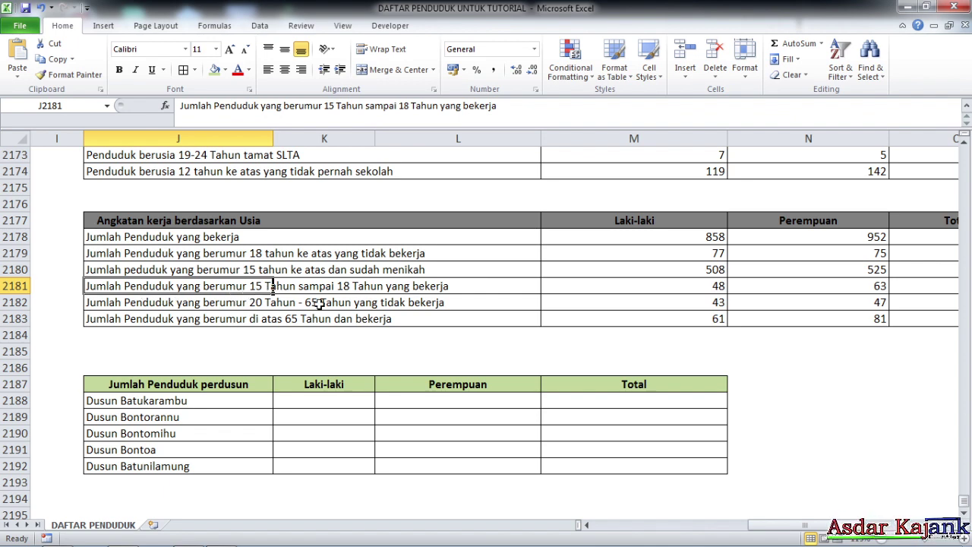
click(664, 287)
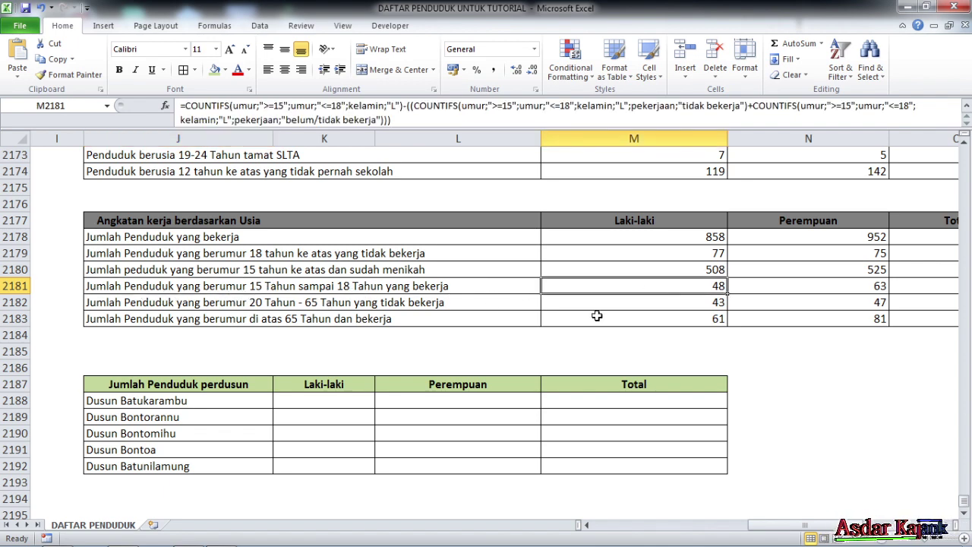
click(115, 305)
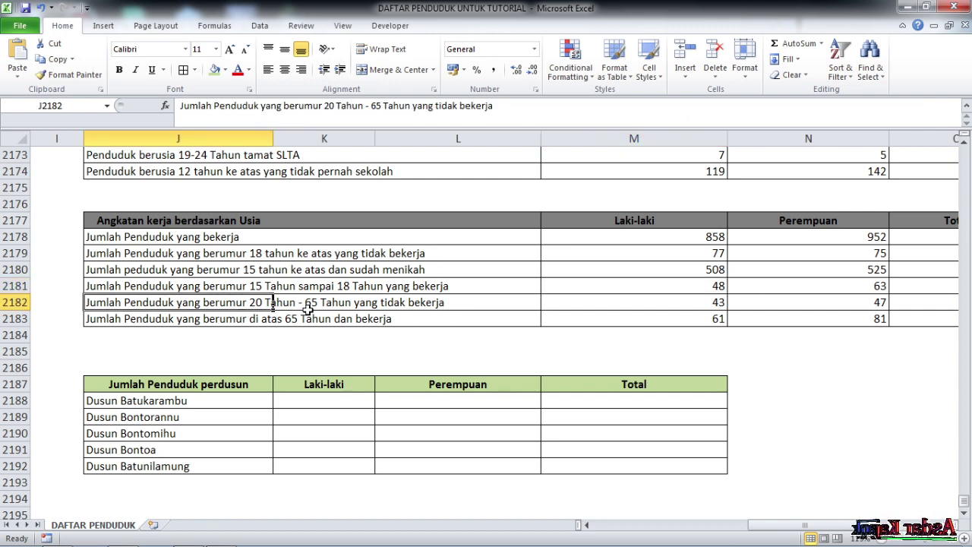
click(718, 304)
click(254, 303)
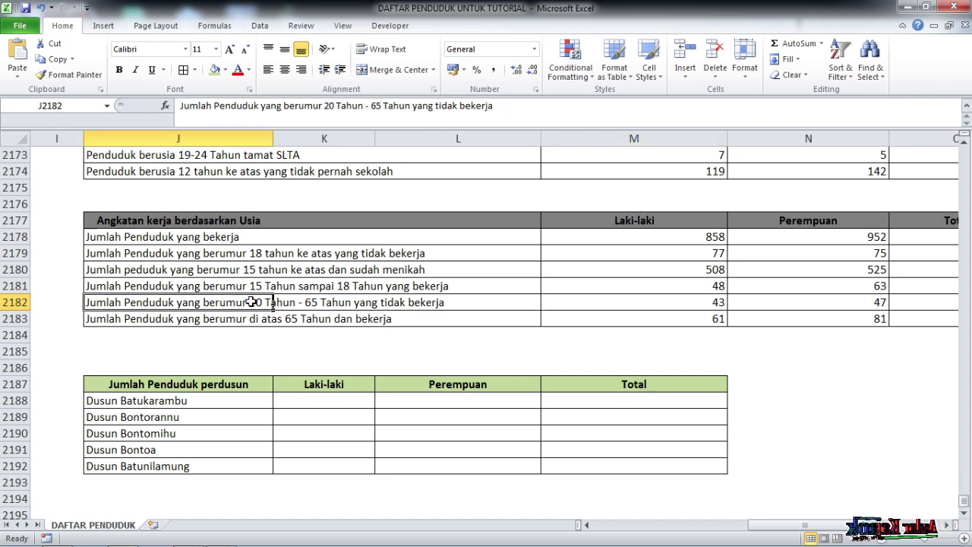
drag(694, 303, 777, 302)
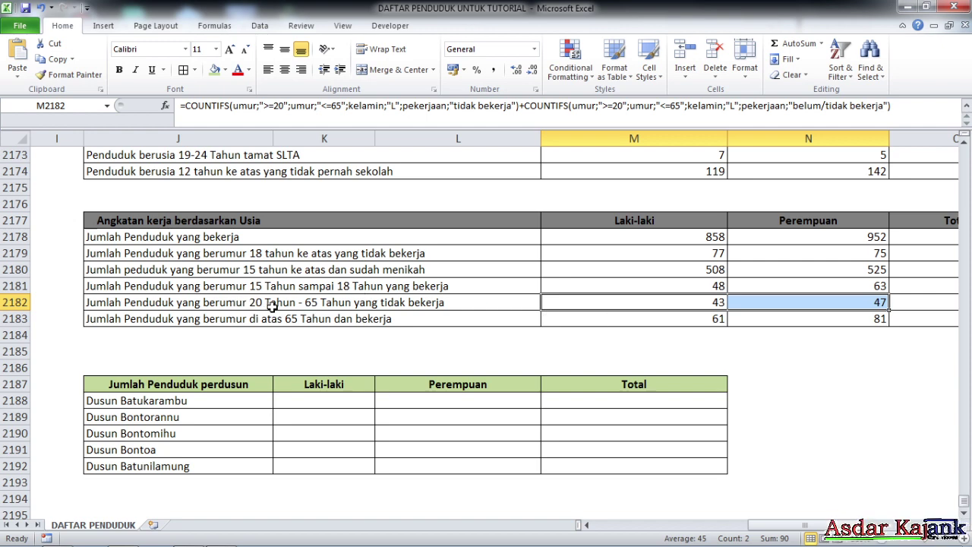
drag(699, 304, 774, 307)
click(114, 320)
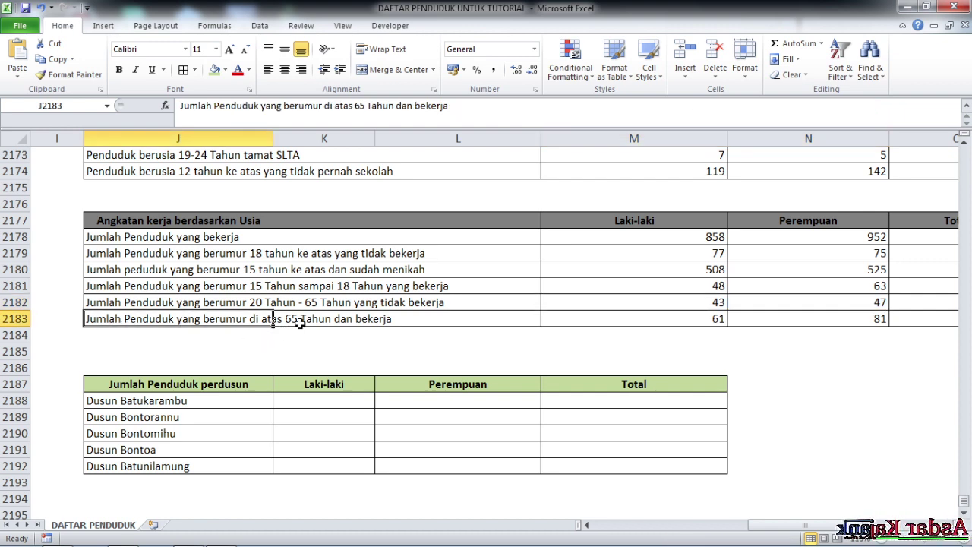
drag(676, 317, 750, 320)
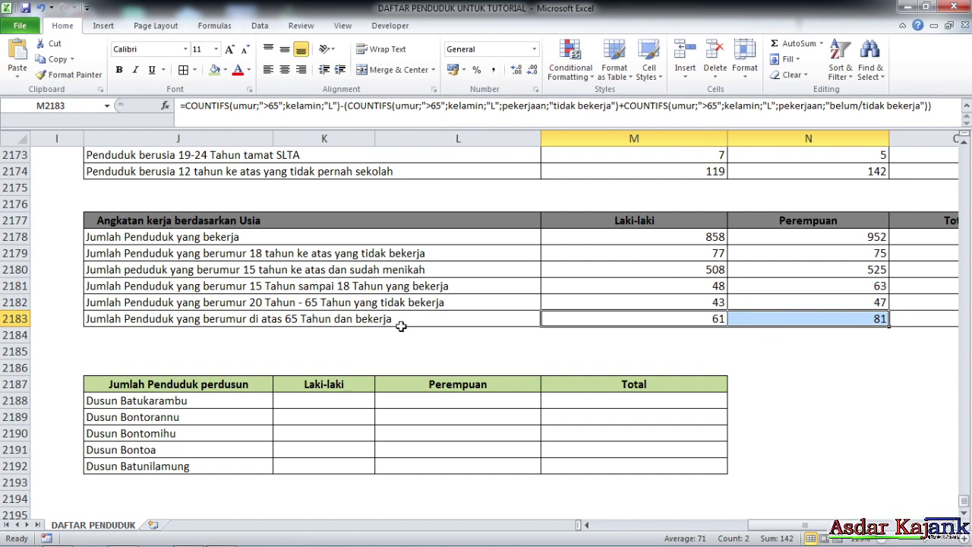
Step: Look over the full results in J2178:O2183 together with the age and schooling table above and the dusun table below
click(775, 347)
drag(706, 236, 816, 317)
click(842, 364)
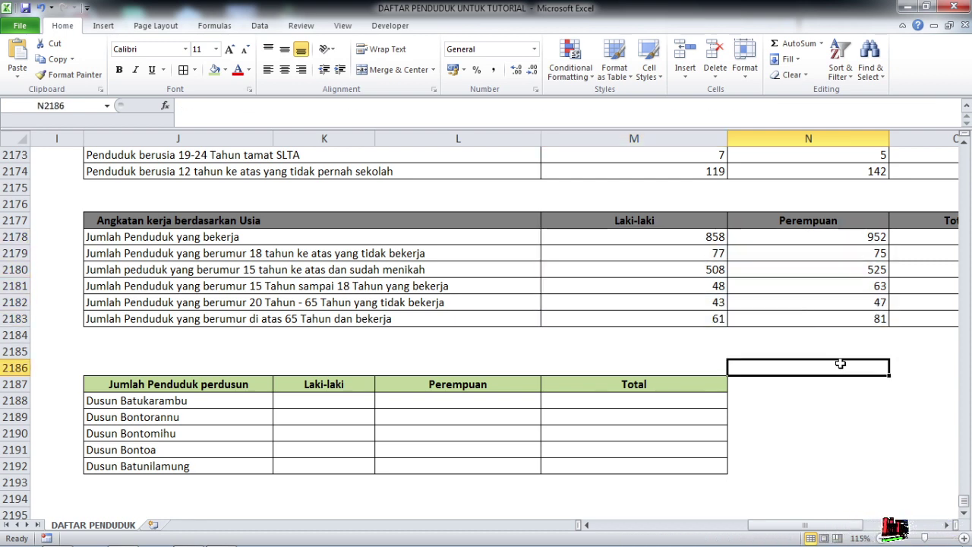
drag(126, 237, 902, 318)
mouse_move(790, 524)
mouse_down()
mouse_move(817, 524)
mouse_move(773, 525)
mouse_move(790, 524)
mouse_up()
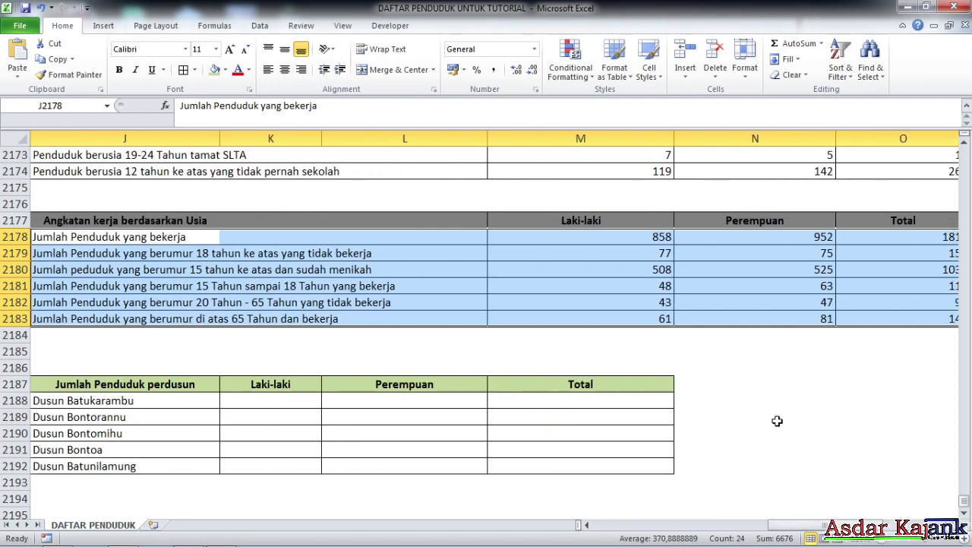
scroll(792, 459, up, 3)
scroll(770, 391, down, 1)
scroll(769, 391, up, 2)
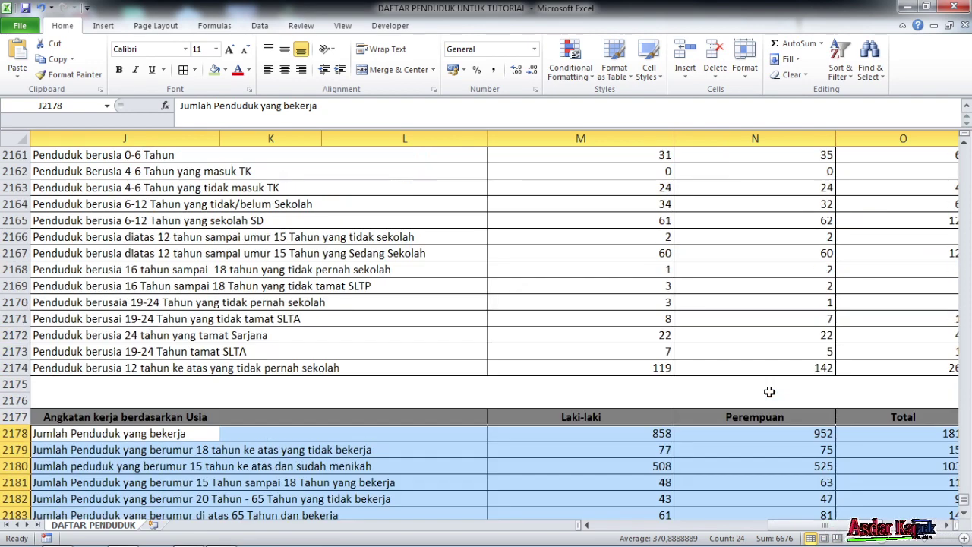
scroll(770, 392, down, 3)
scroll(770, 393, down, 3)
click(748, 397)
drag(790, 524, 828, 534)
scroll(657, 419, up, 4)
scroll(673, 380, down, 3)
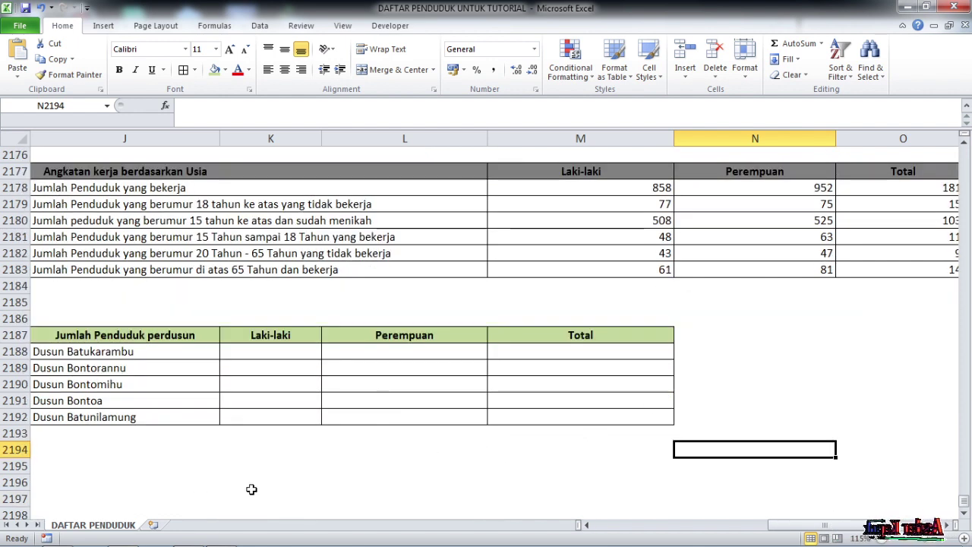
click(228, 536)
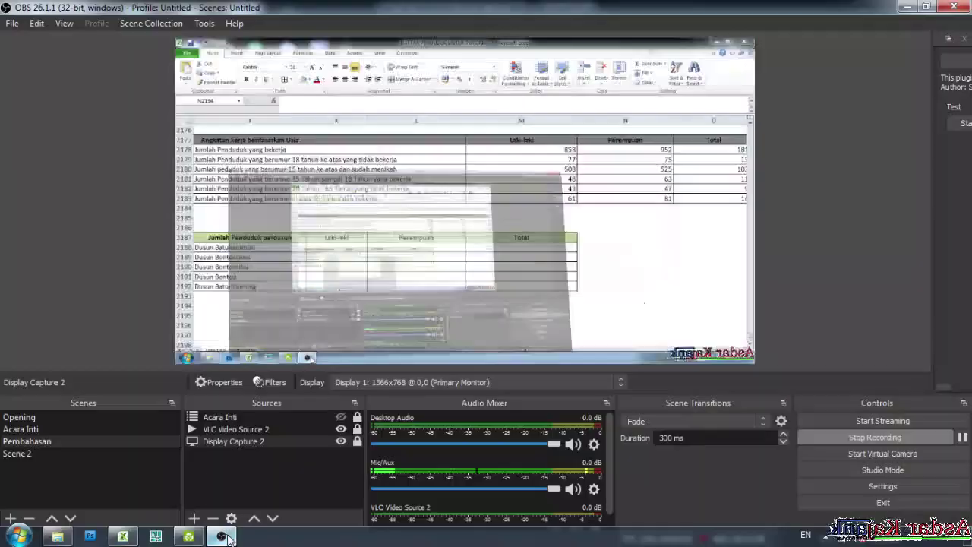
click(100, 428)
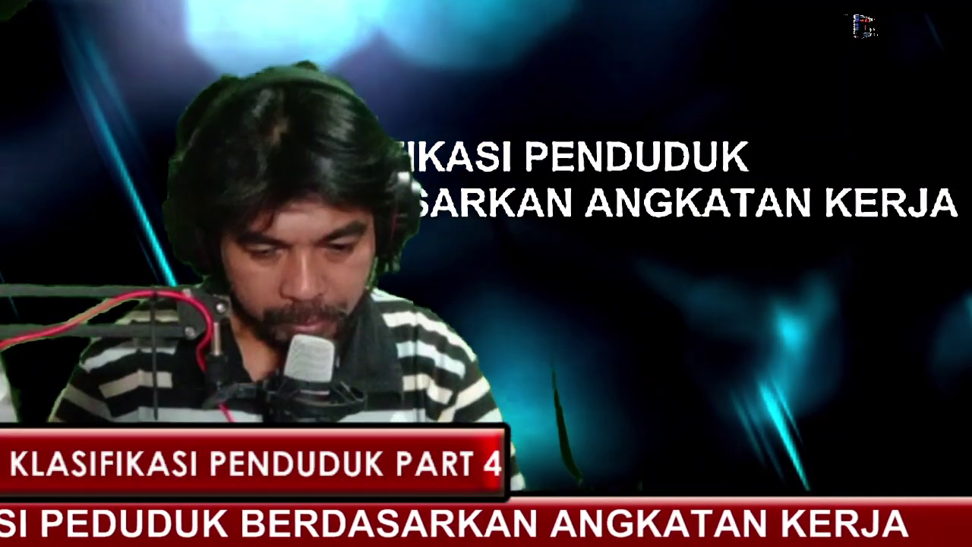